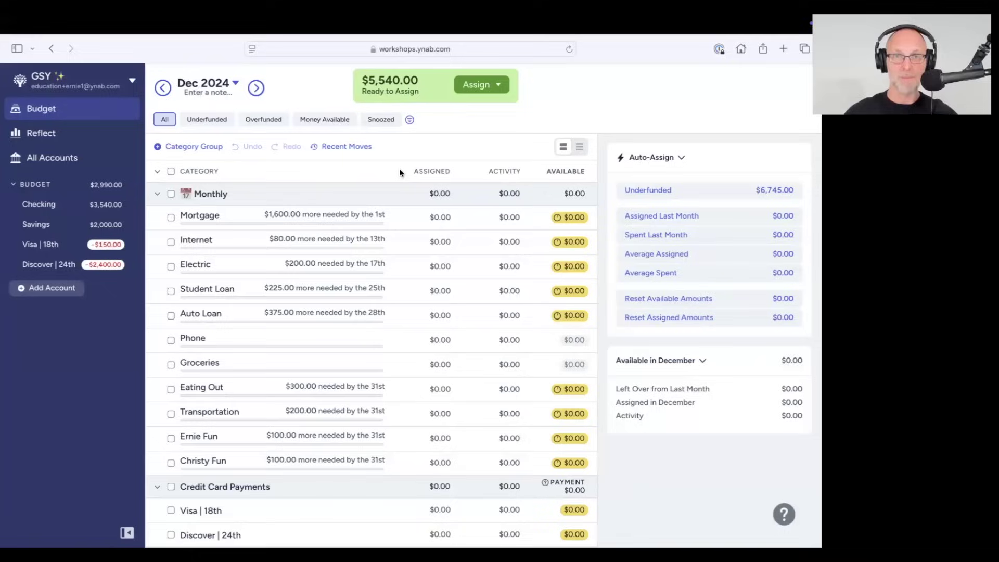
Look at the rename, hide and delete options for the Mortgage category, then cancel and clear the selection
mouse_move(399, 173)
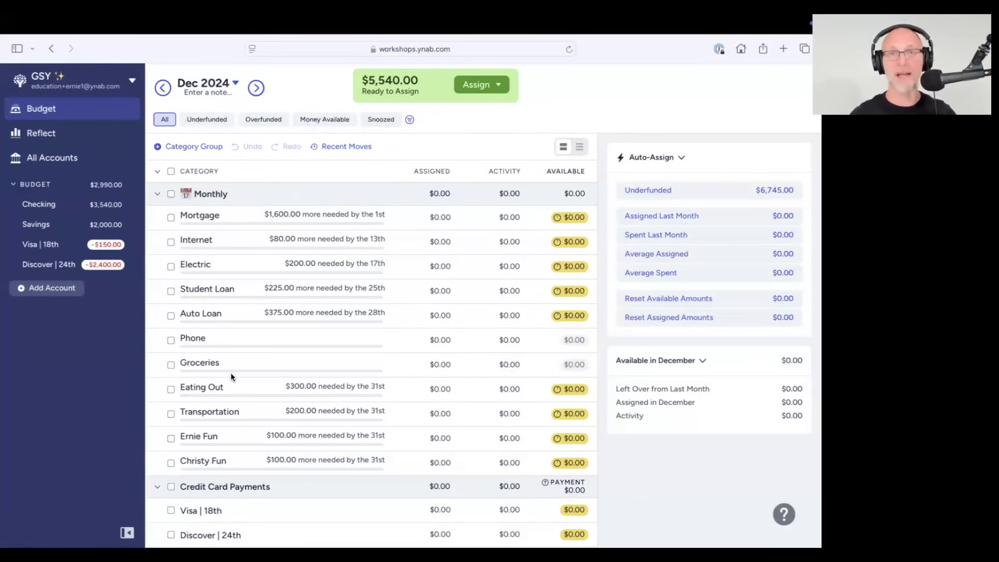
left_click(206, 217)
left_click(206, 216)
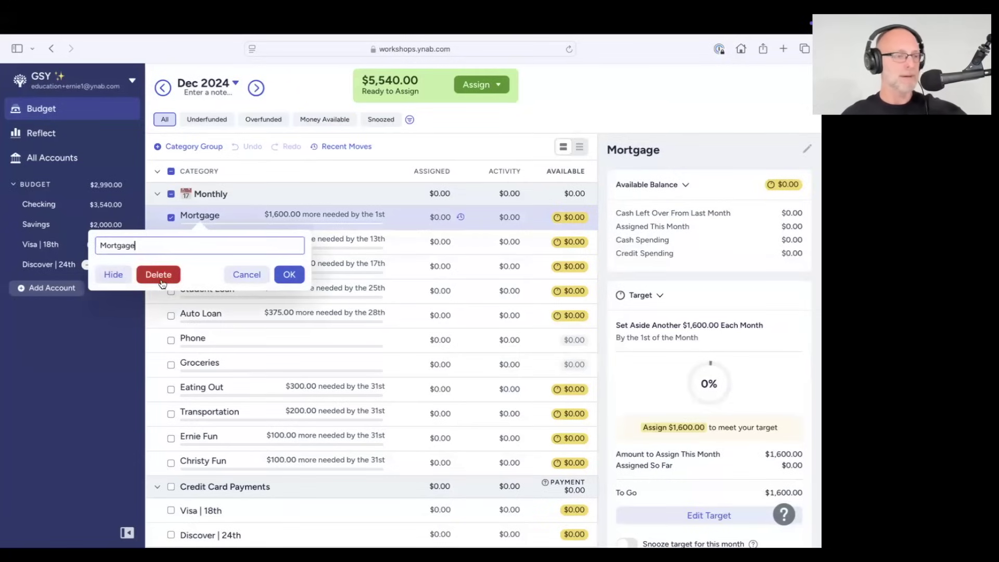
left_click(243, 278)
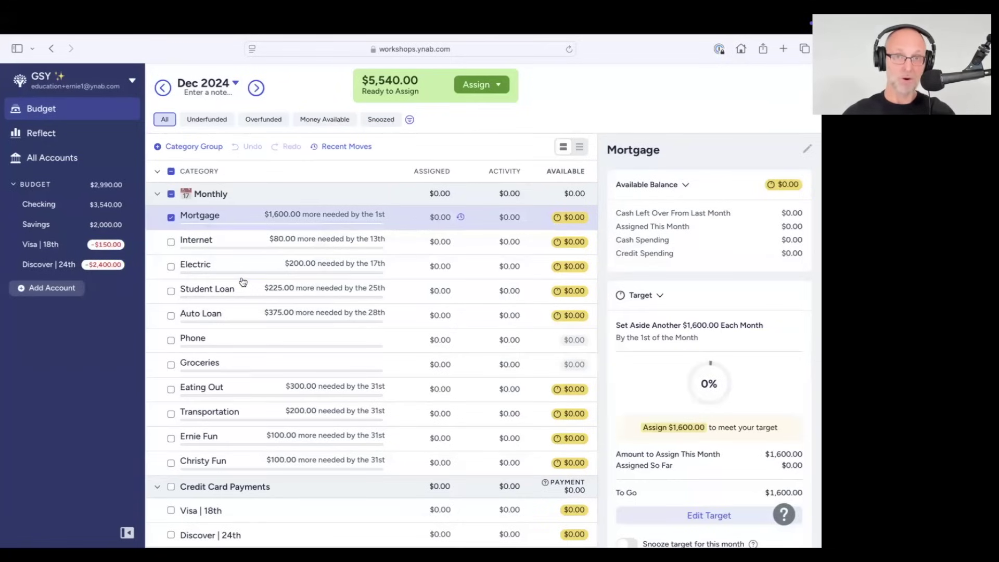
left_click(168, 193)
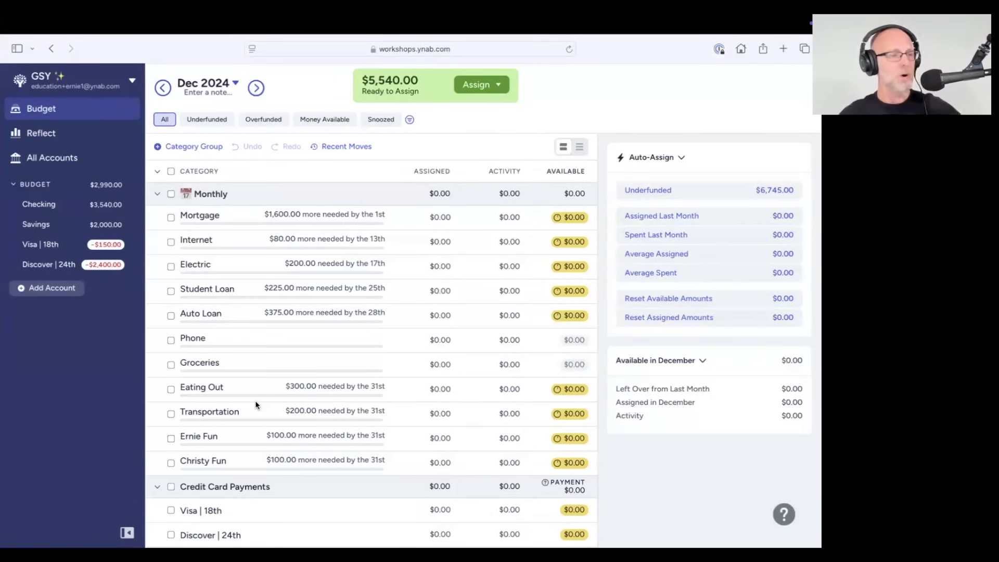
Move the Phone category directly below Mortgage in the Monthly group
left_click_drag(198, 338, 204, 245)
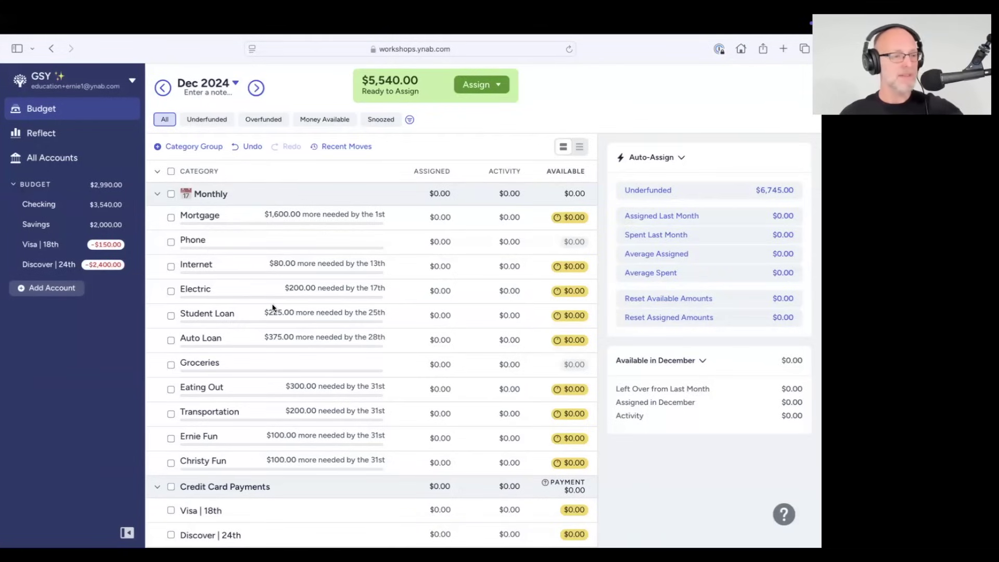
scroll(260, 270, "down", 1)
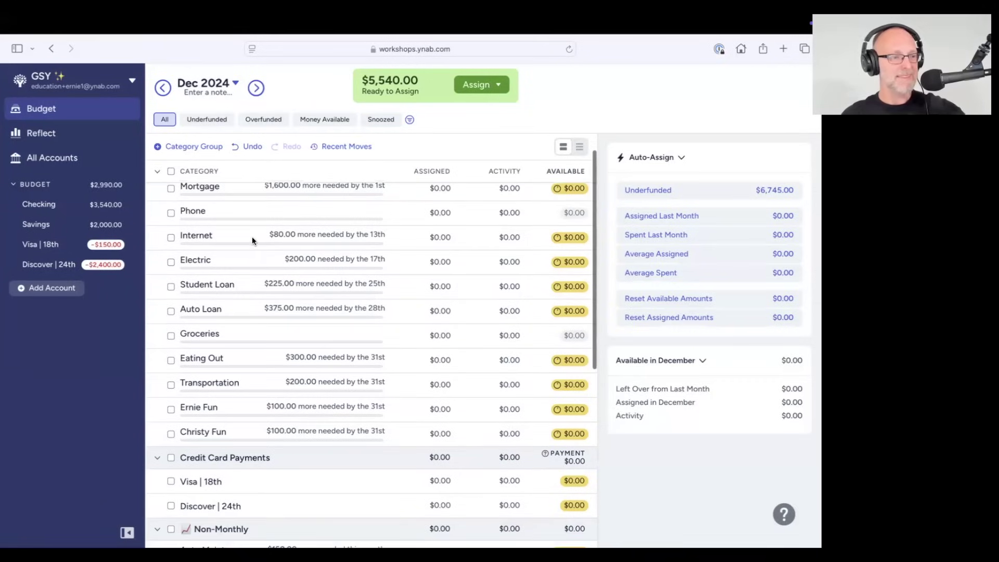
scroll(252, 242, "up", 1)
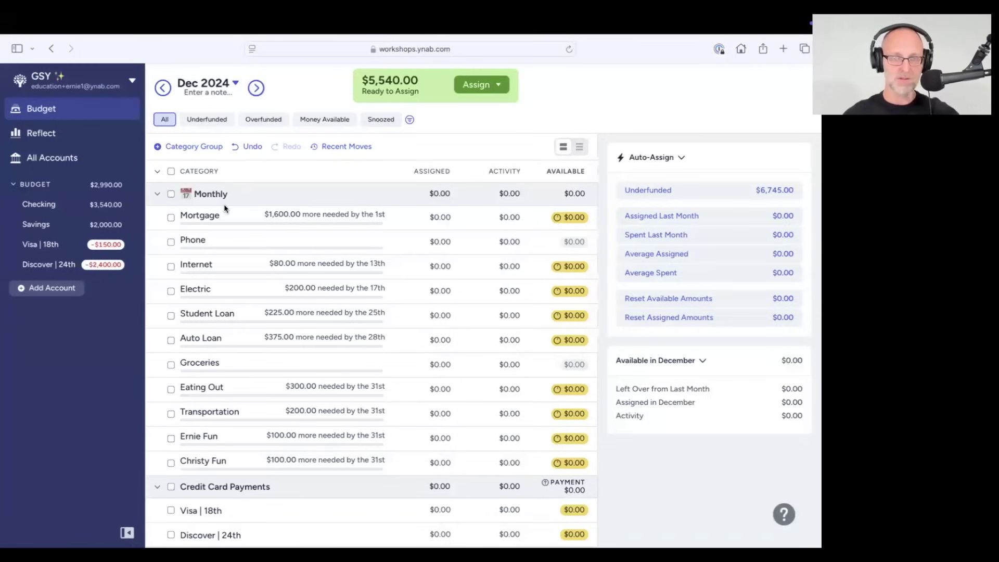
Review the category groups down to Goals and examine the Auto Loan category's target details
scroll(244, 280, "down", 3)
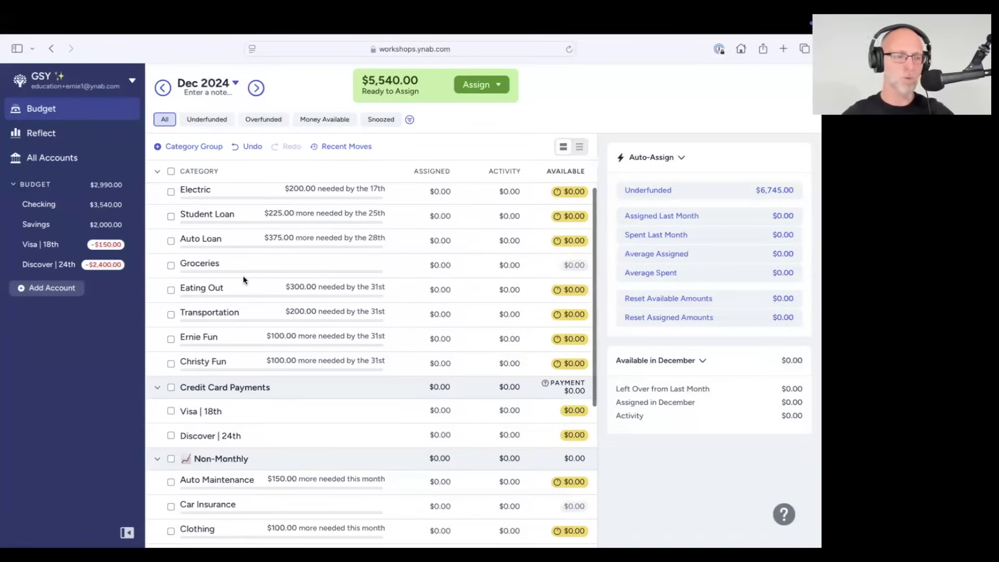
scroll(243, 280, "down", 3)
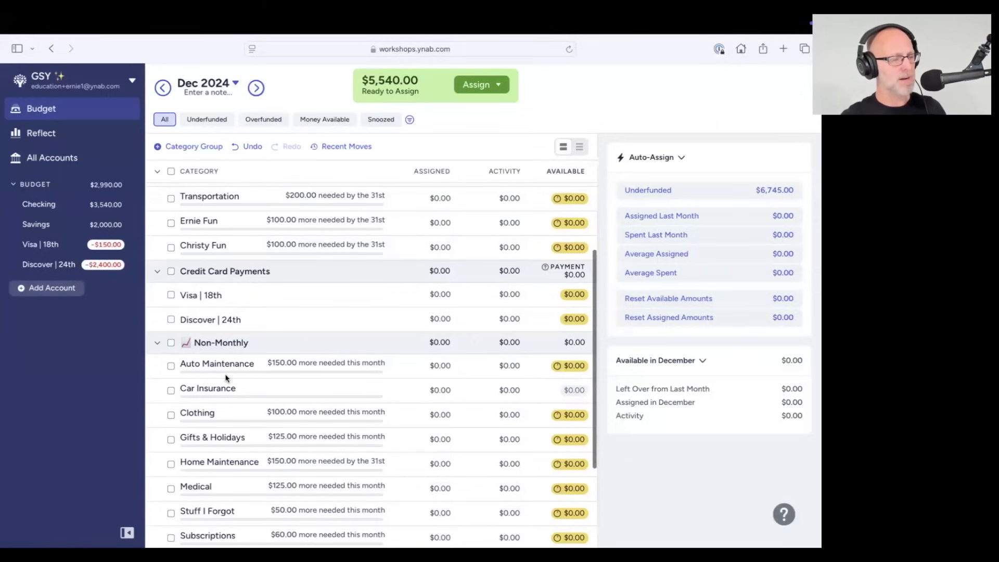
scroll(226, 378, "down", 3)
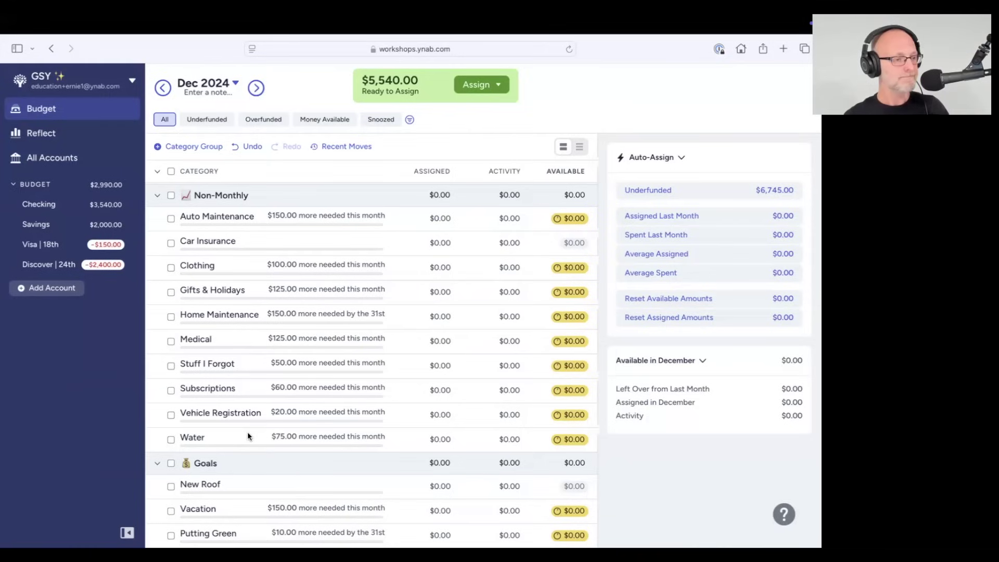
scroll(246, 213, "up", 7)
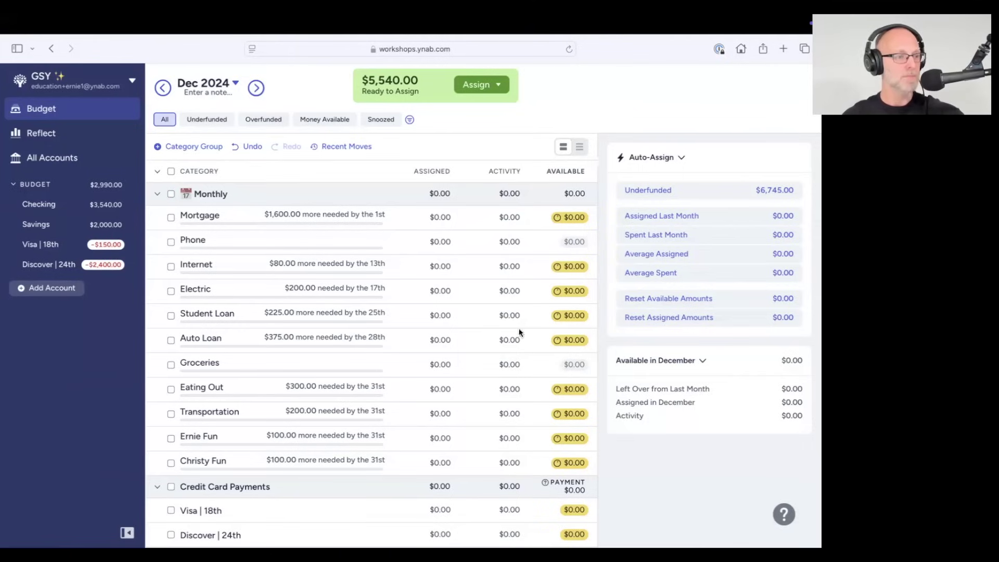
left_click(172, 341)
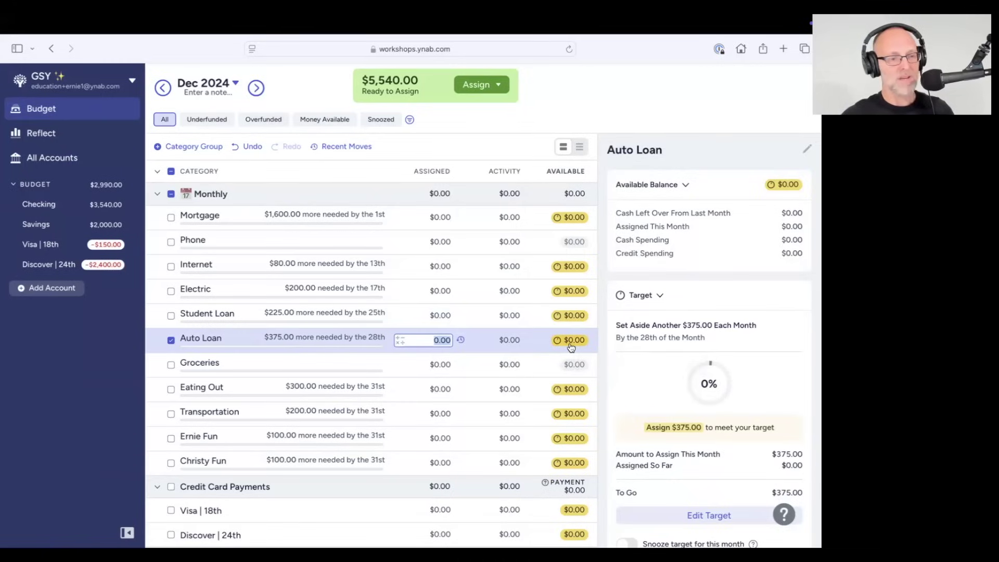
mouse_move(571, 346)
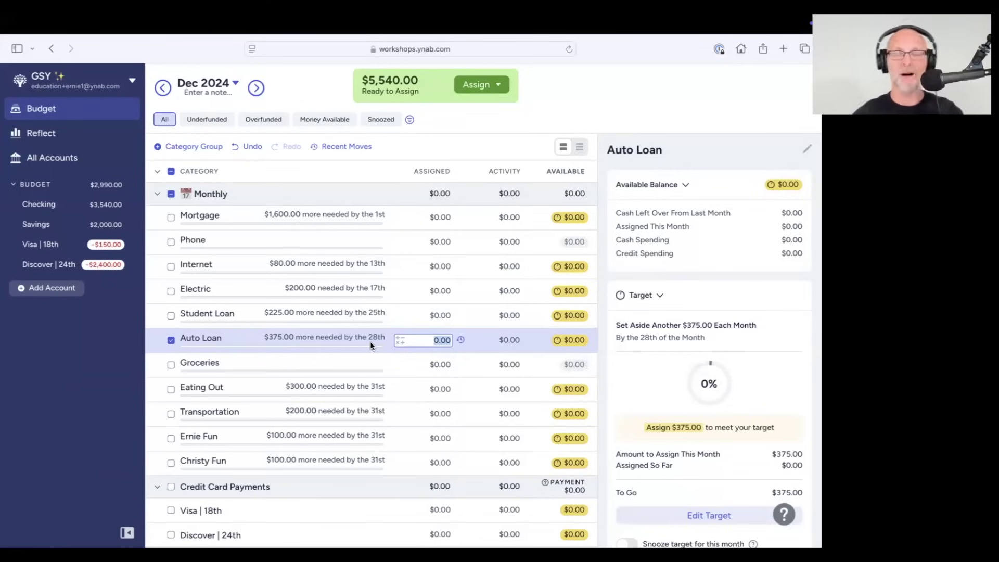
left_click(170, 340)
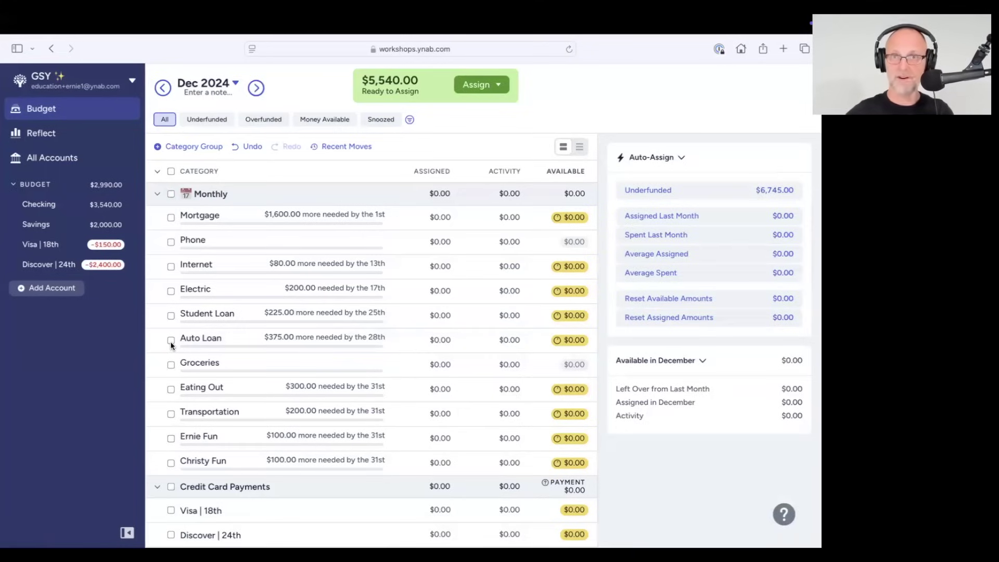
Create and save a monthly target of $140 for the Phone category, due by the 10th
left_click(194, 240)
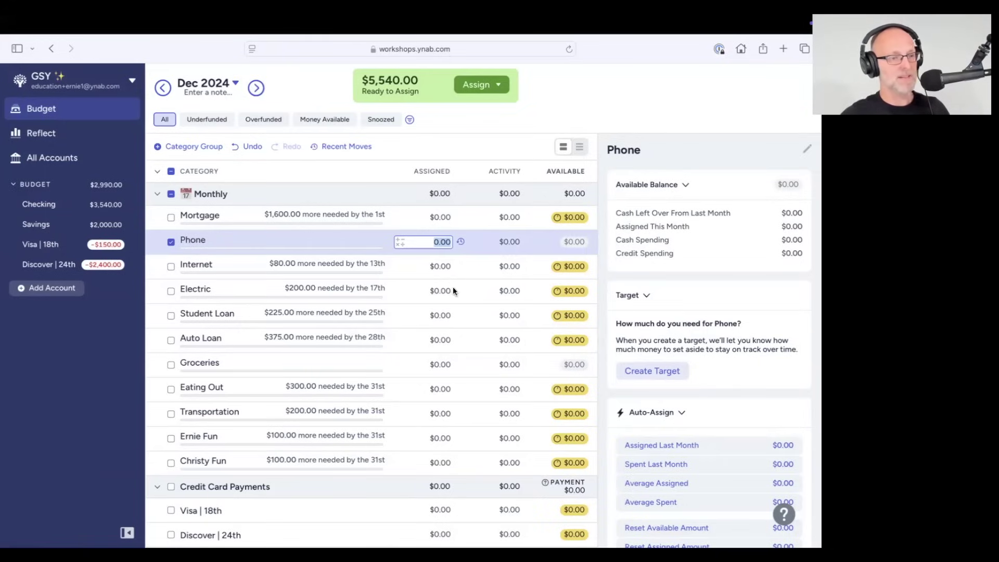
scroll(585, 294, "down", 2)
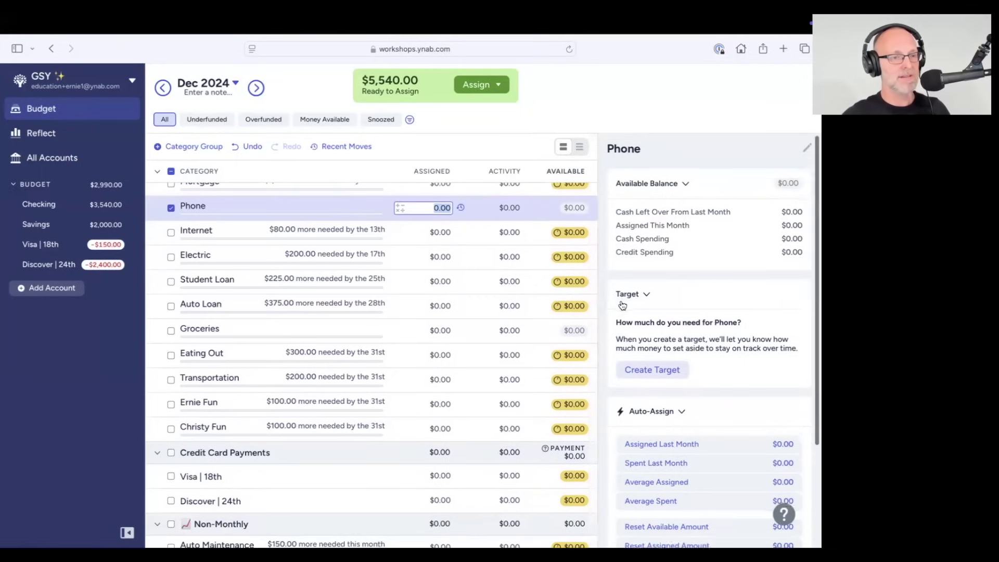
scroll(623, 304, "down", 2)
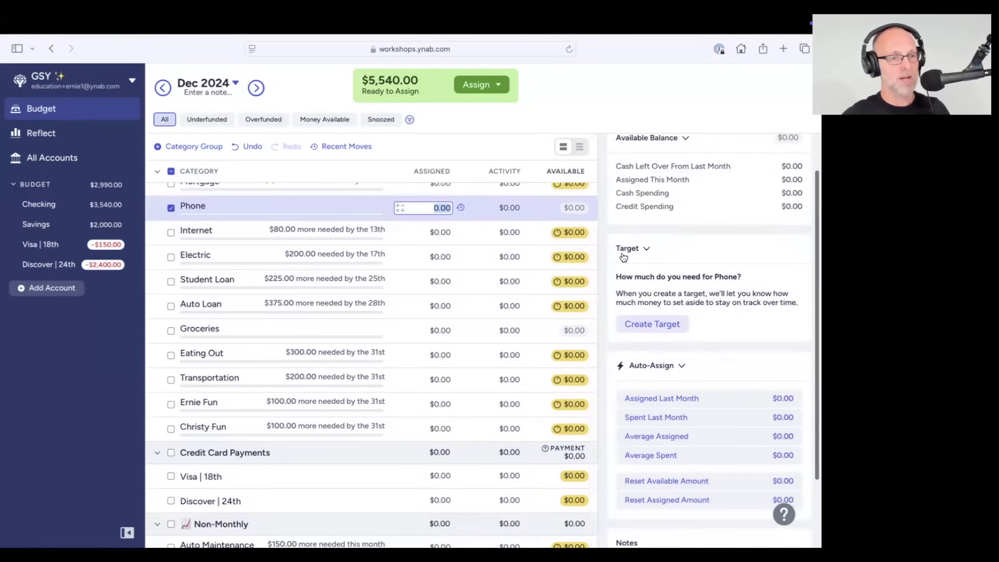
left_click(652, 325)
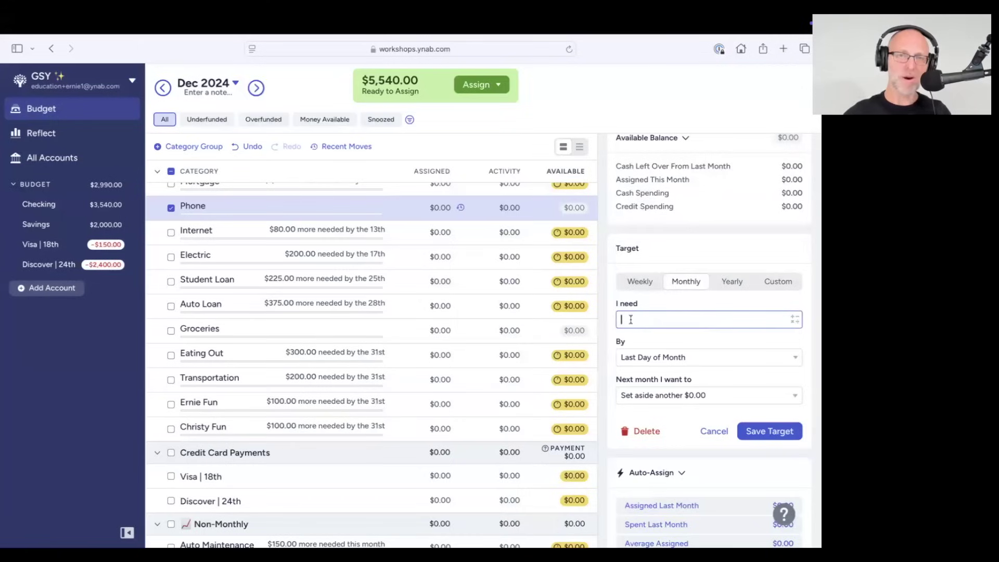
type("140")
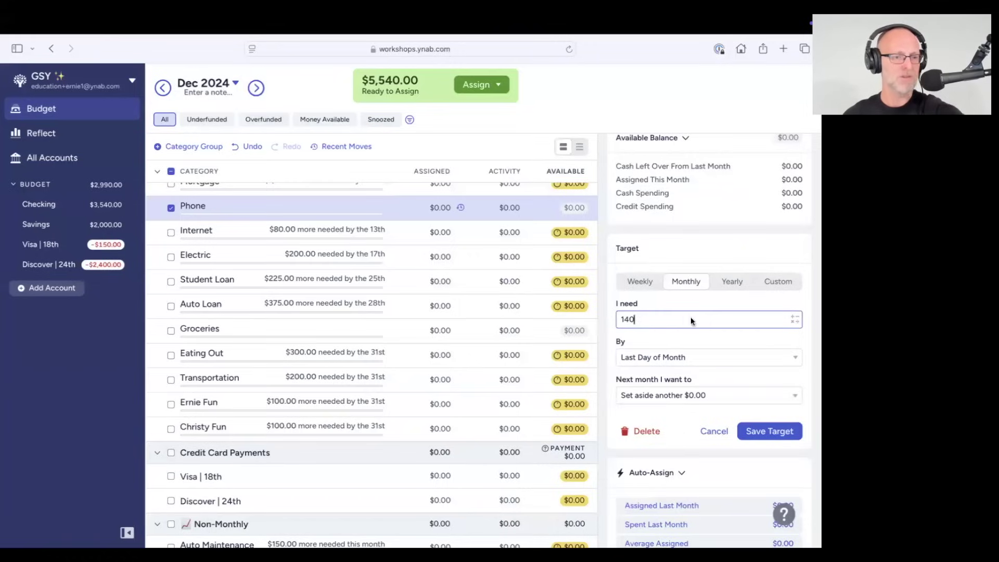
left_click(682, 355)
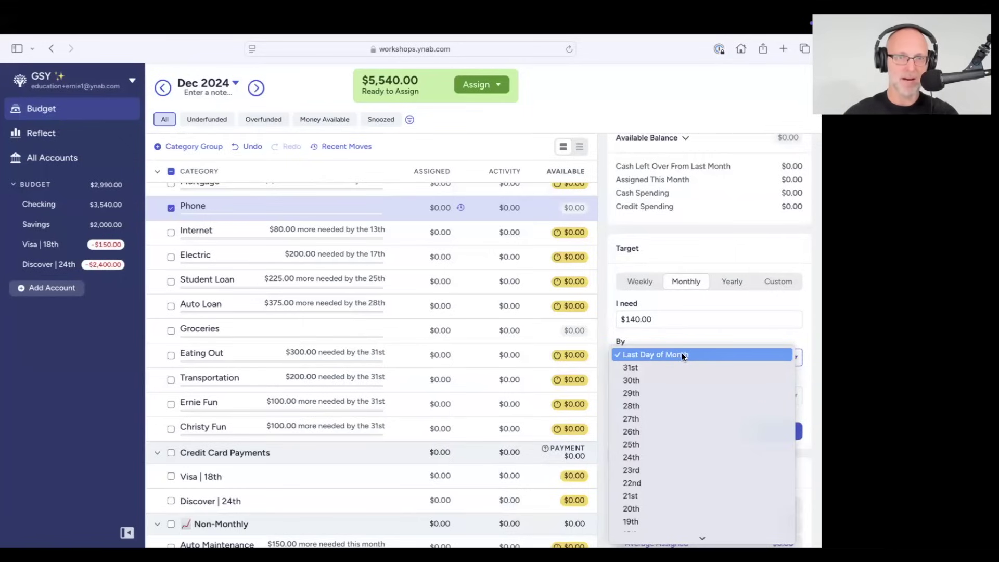
scroll(670, 396, "down", 5)
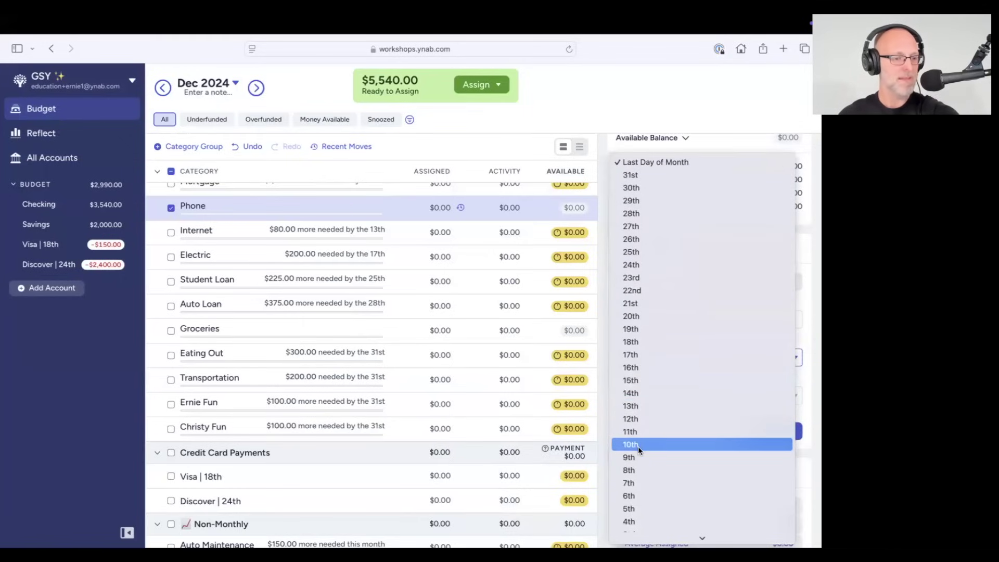
left_click(638, 445)
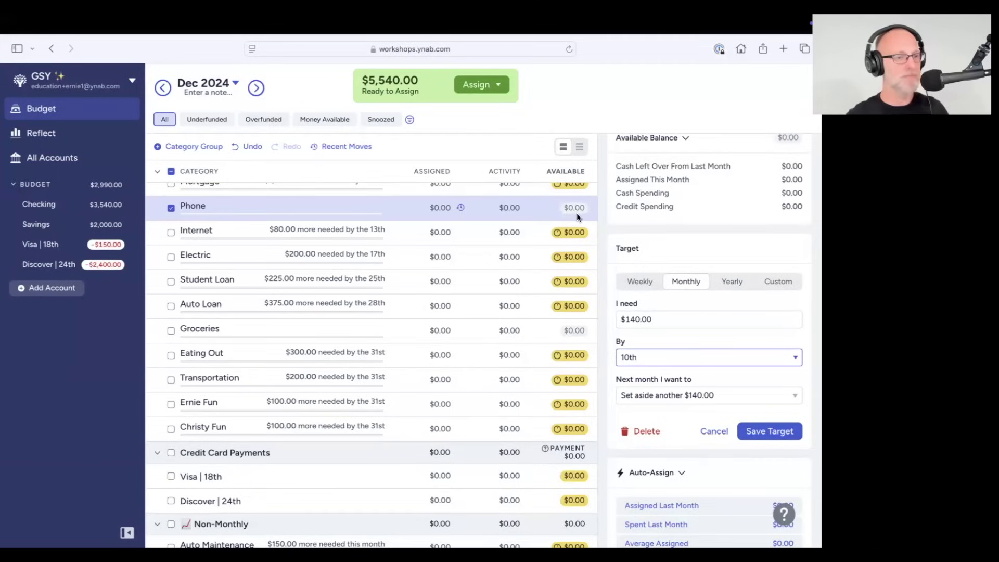
left_click(776, 430)
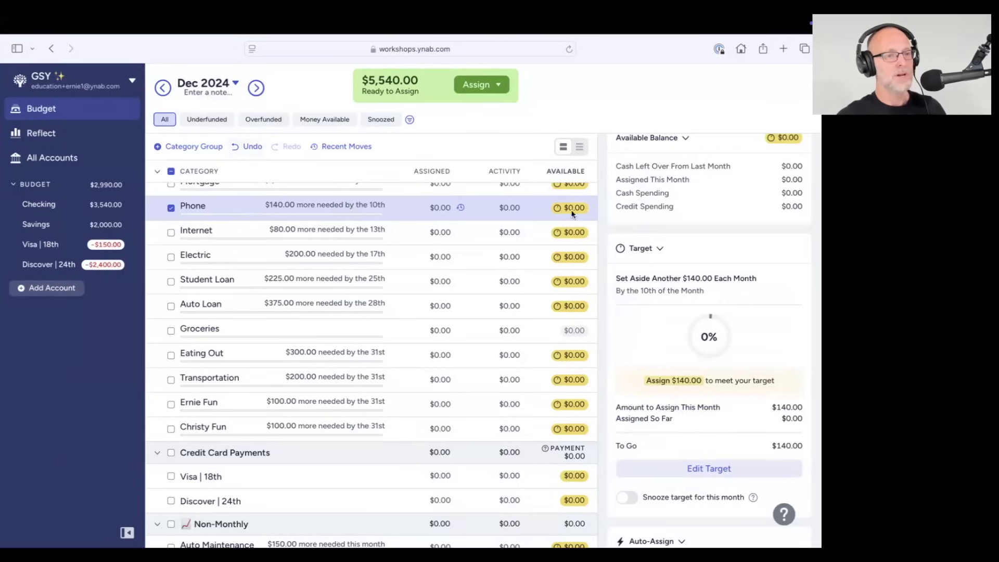
Check the Phone target in the January 2025 budget, clear its selection, and return to the current month
mouse_move(569, 216)
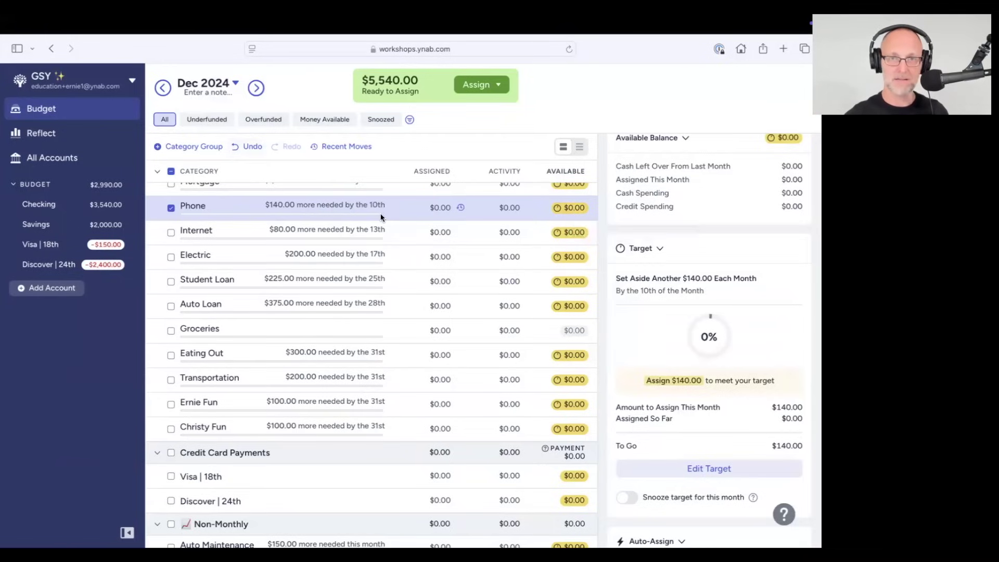
left_click(256, 88)
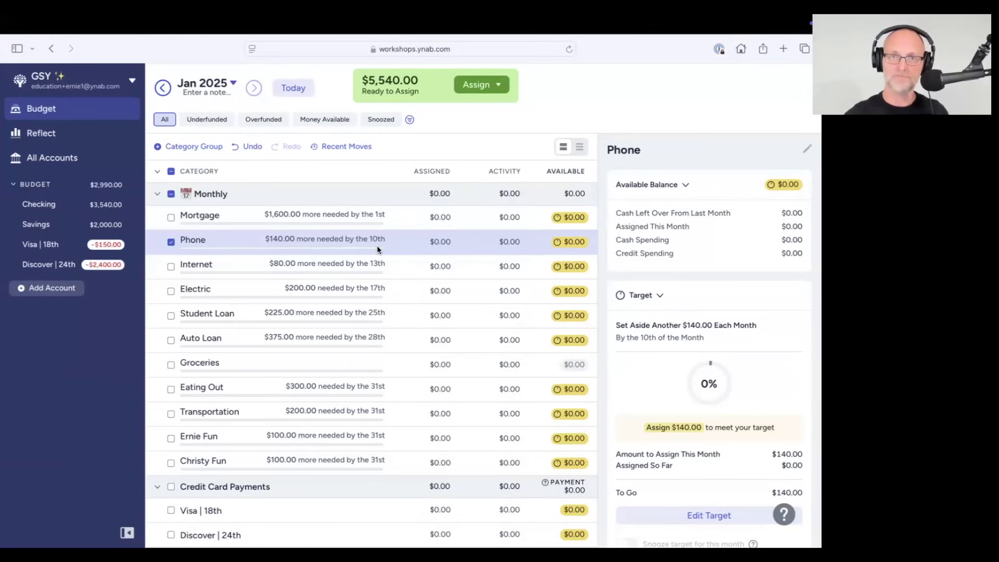
left_click(171, 242)
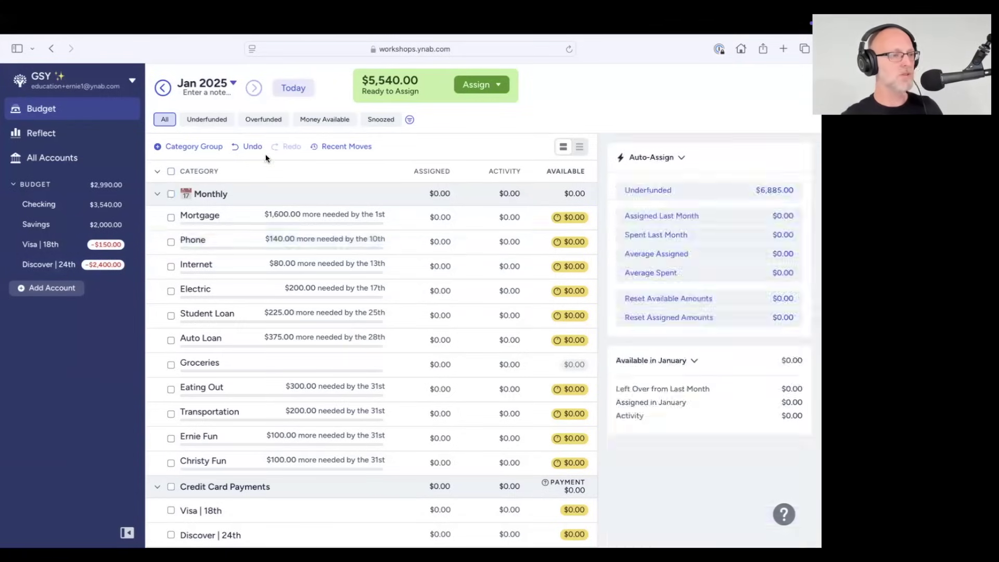
left_click(292, 91)
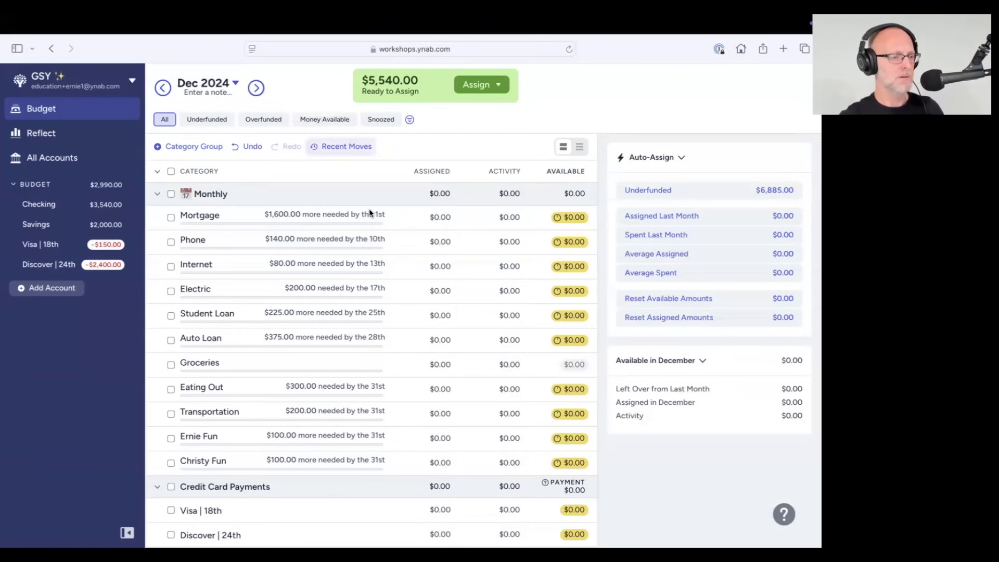
Create and save a monthly Groceries target of $800 that refills up to that amount each month
scroll(370, 208, "down", 5)
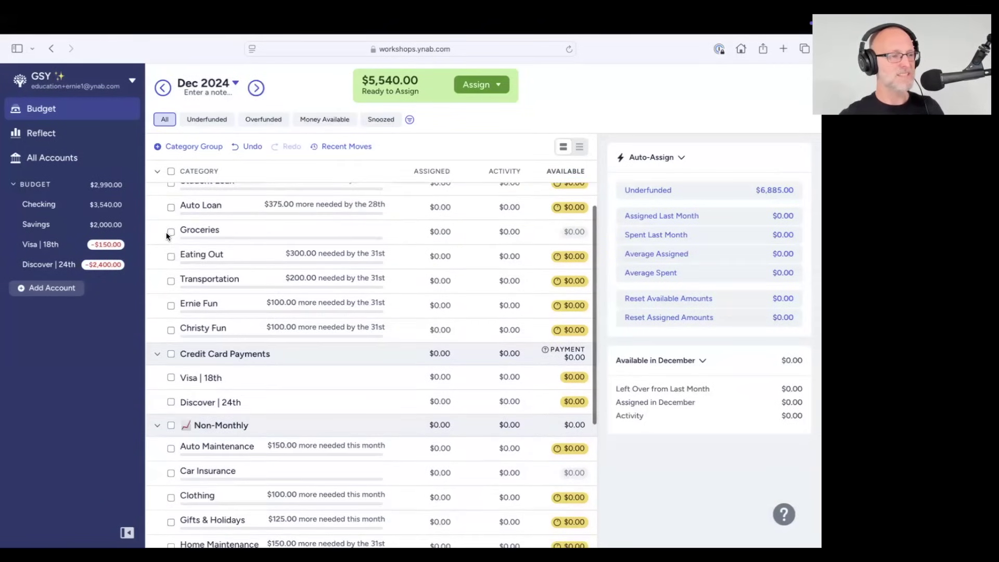
left_click(166, 233)
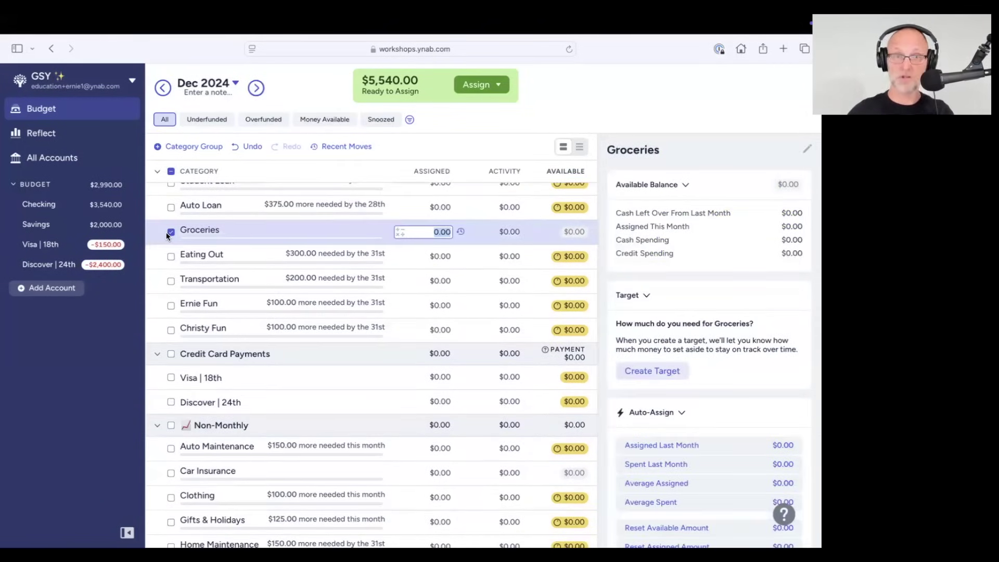
left_click(664, 372)
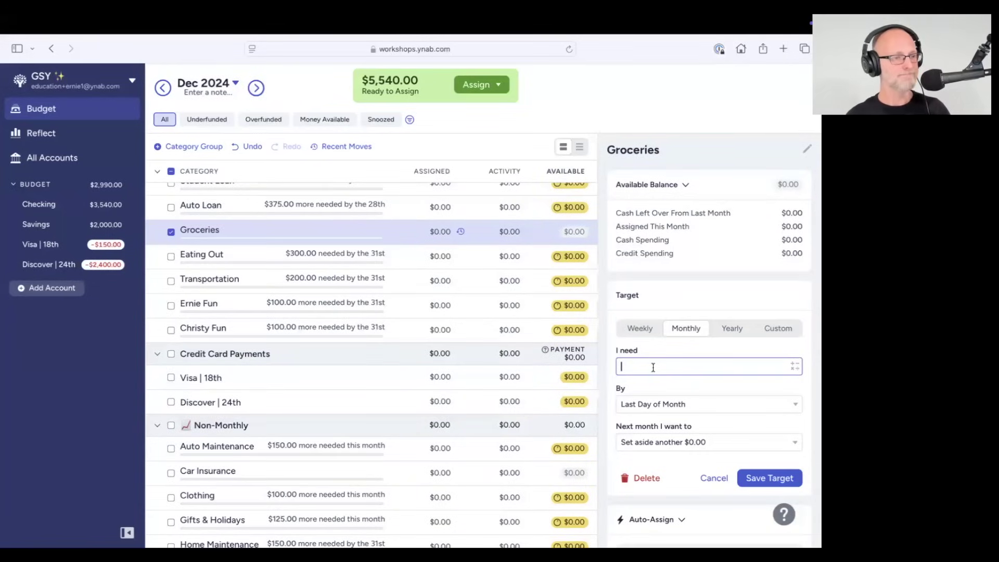
type("800")
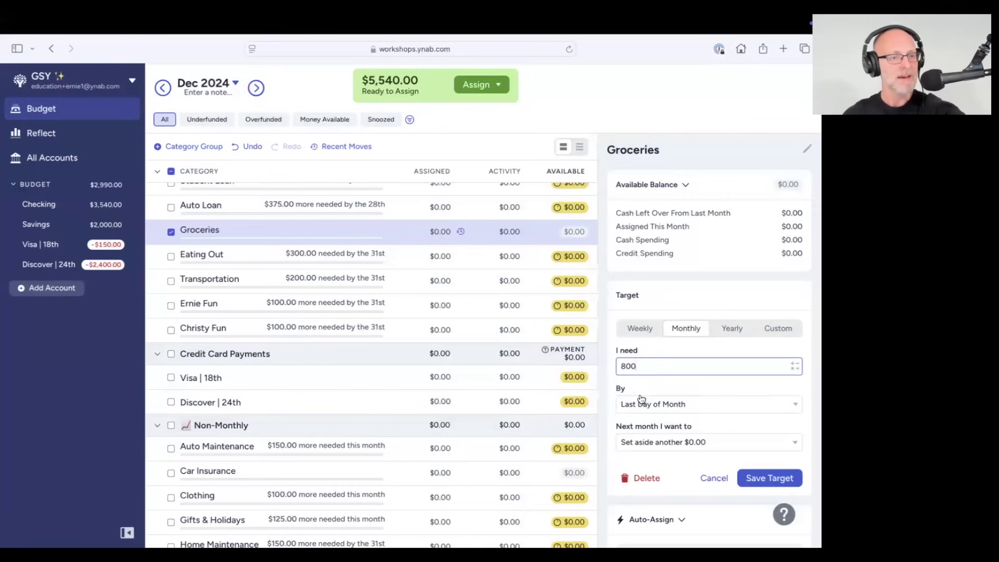
left_click(662, 443)
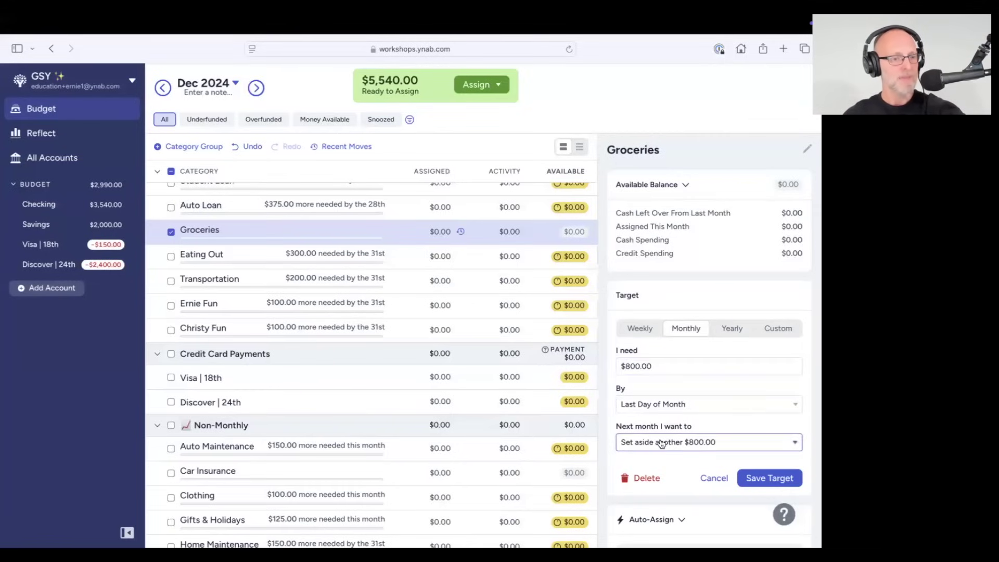
left_click(707, 442)
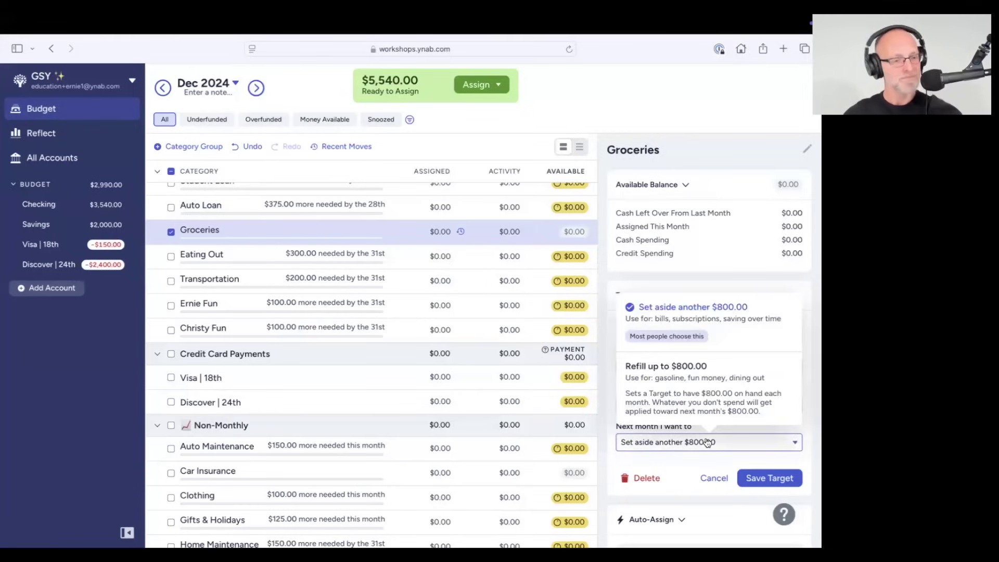
left_click(676, 367)
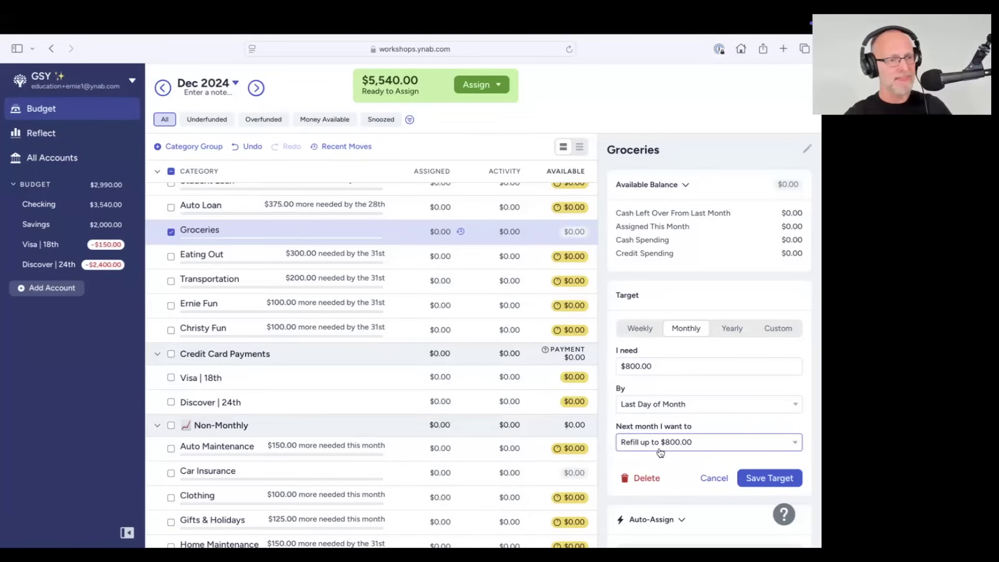
left_click(763, 476)
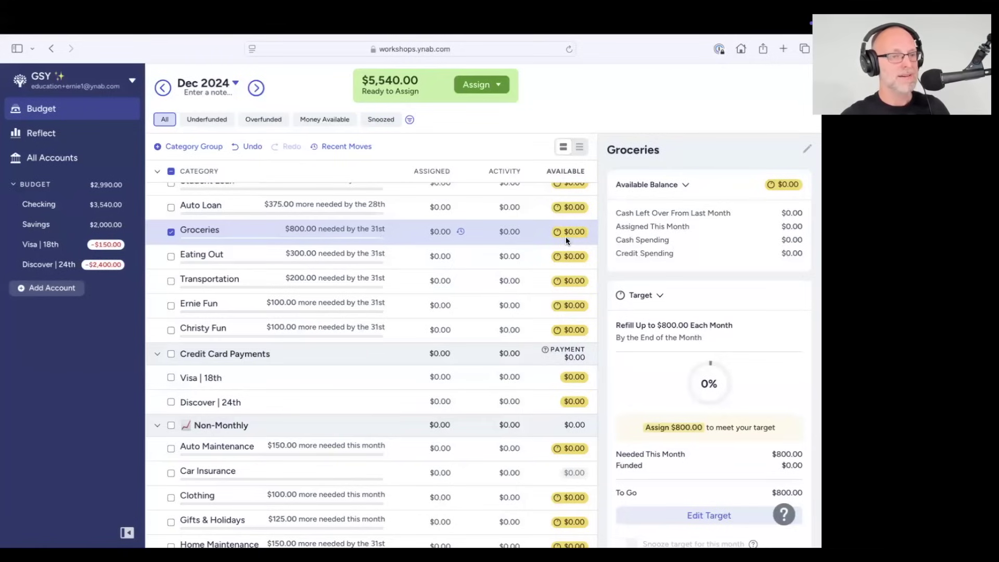
Check the funding hint on the Groceries available balance, and clear the category's selection
mouse_move(567, 240)
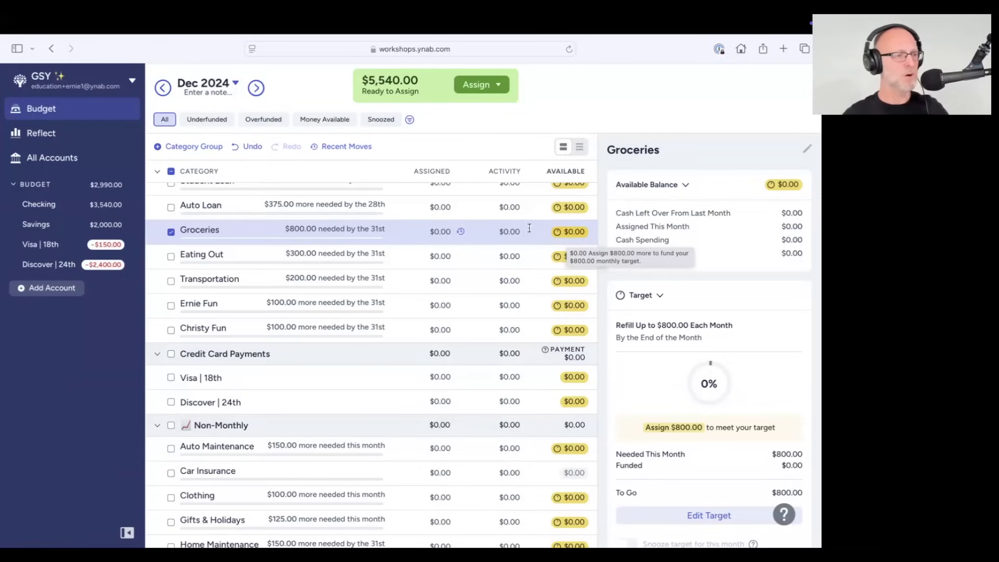
left_click(170, 232)
scroll(240, 304, "up", 5)
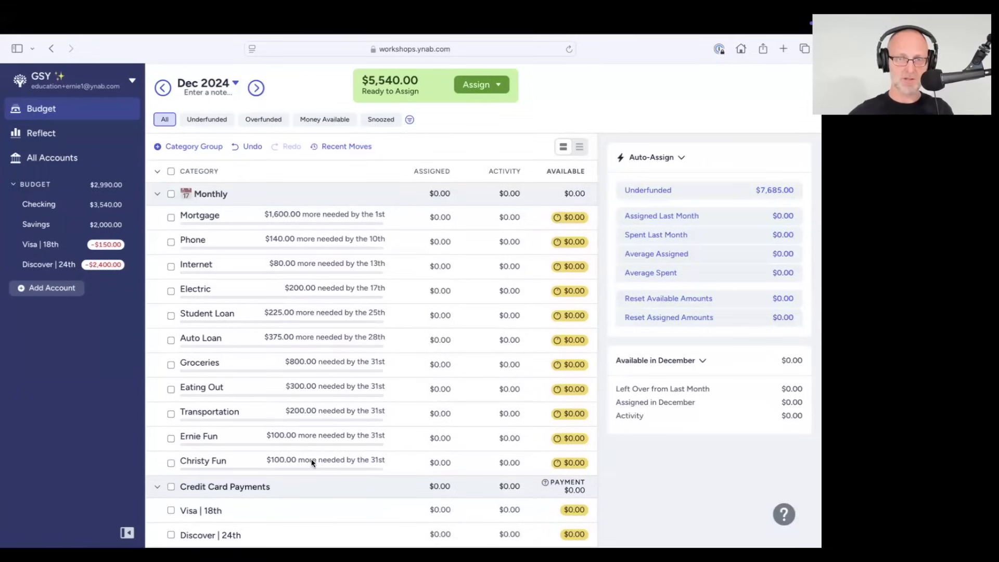
Examine the Credit Card Payments group and the payment details of the Visa | 18th category
scroll(318, 453, "down", 9)
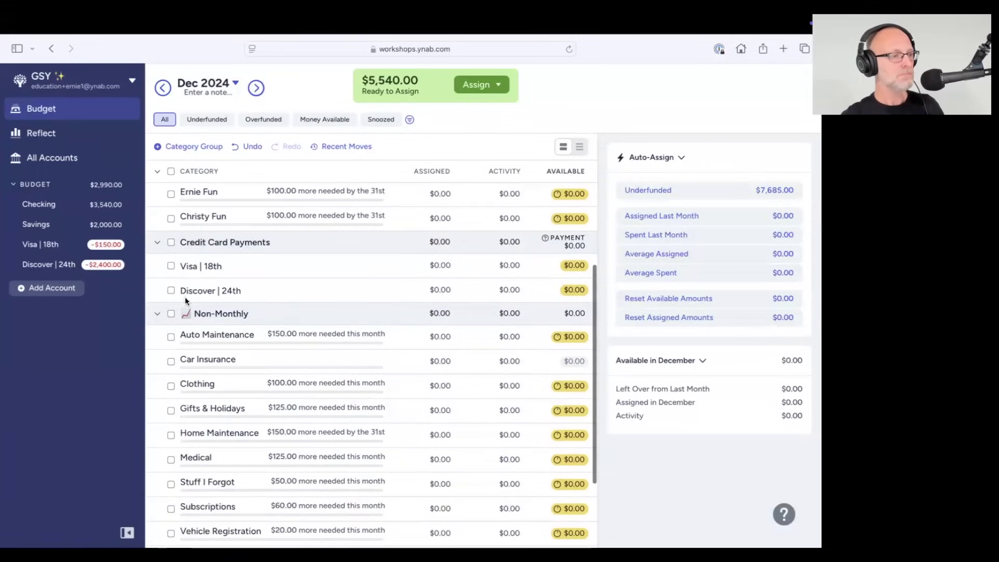
left_click(171, 243)
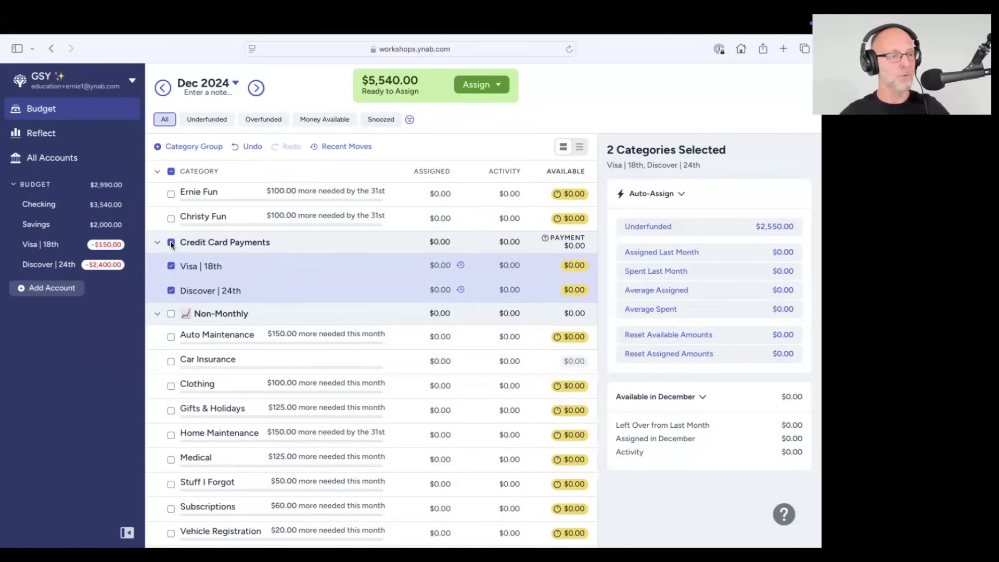
left_click(170, 243)
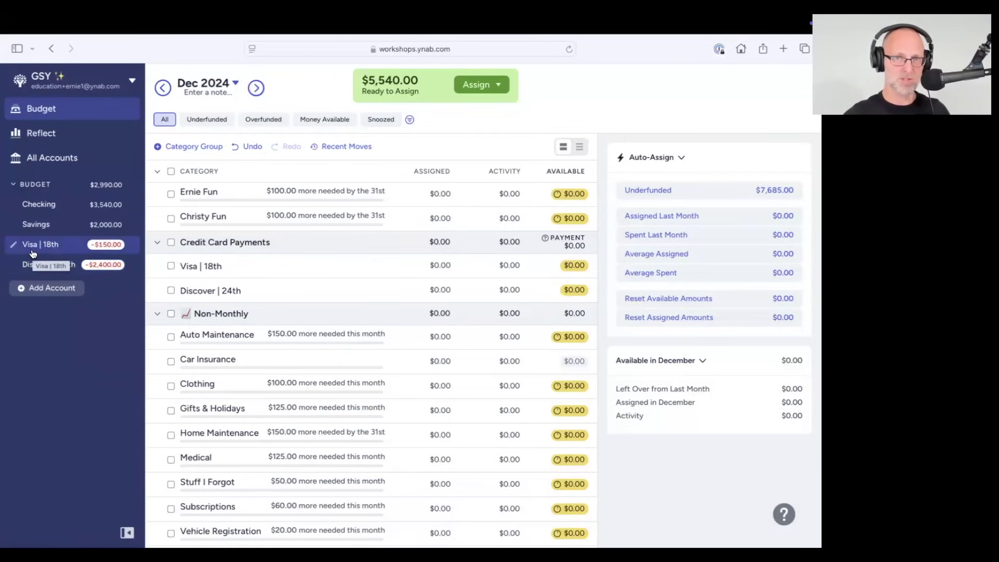
left_click(170, 265)
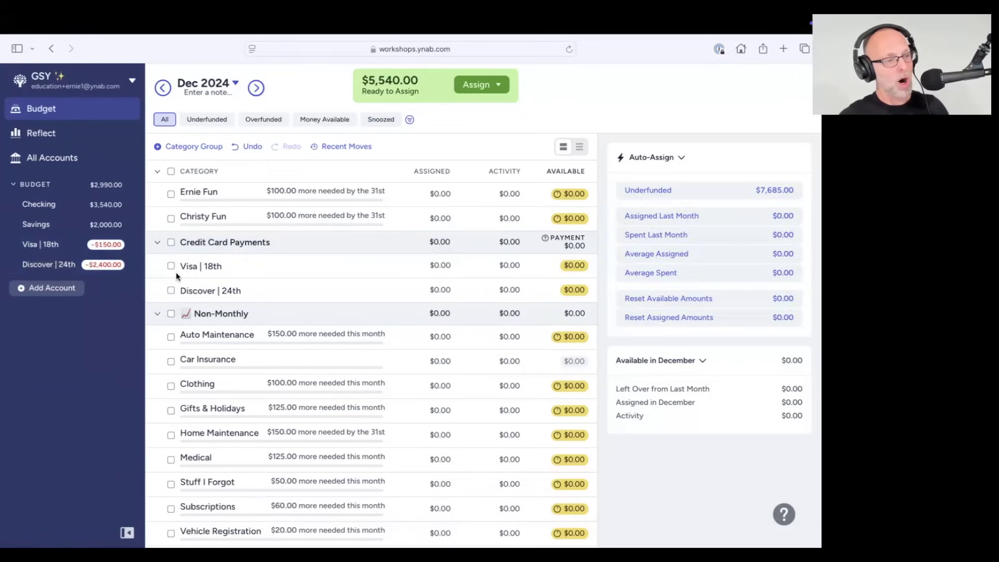
left_click(172, 291)
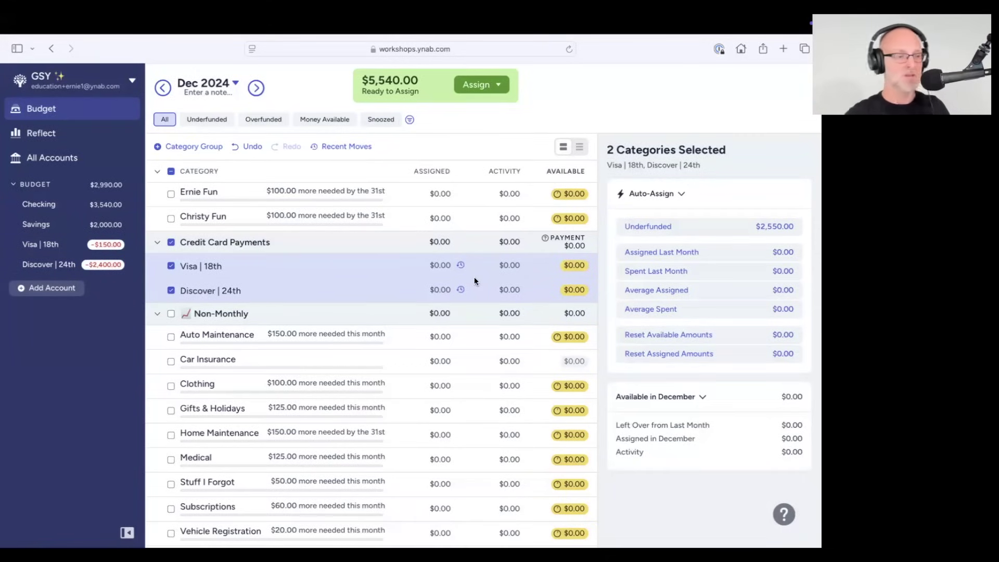
left_click(171, 289)
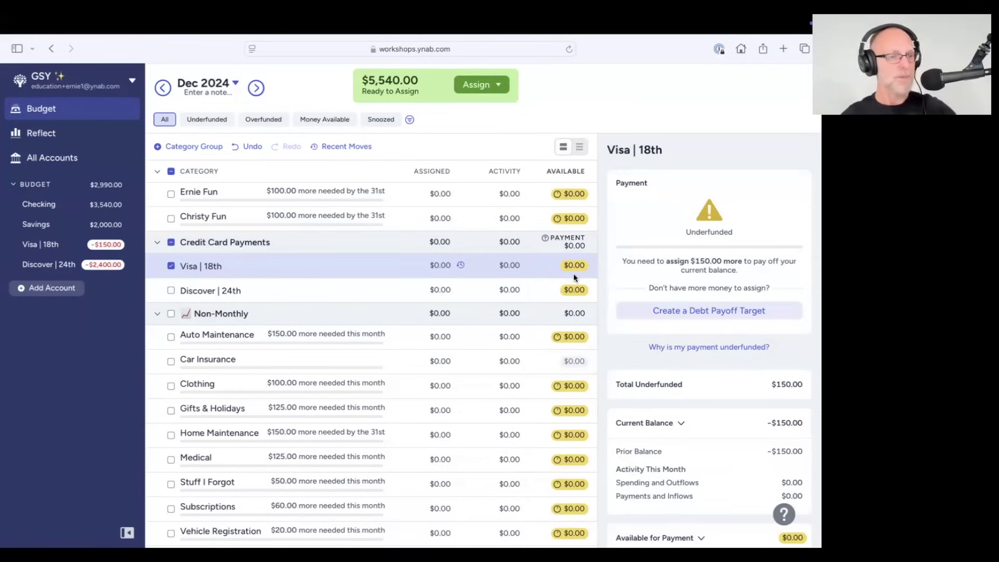
left_click(171, 265)
Create and save a debt payoff target for Discover | 24th that pays a specific amount of $300 monthly, and clear its selection
left_click(171, 291)
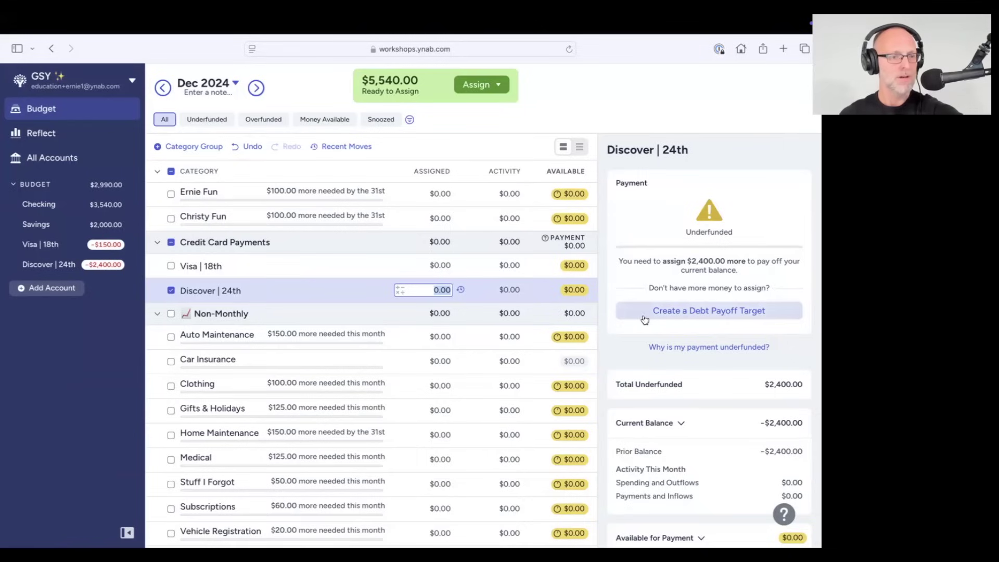
left_click(703, 313)
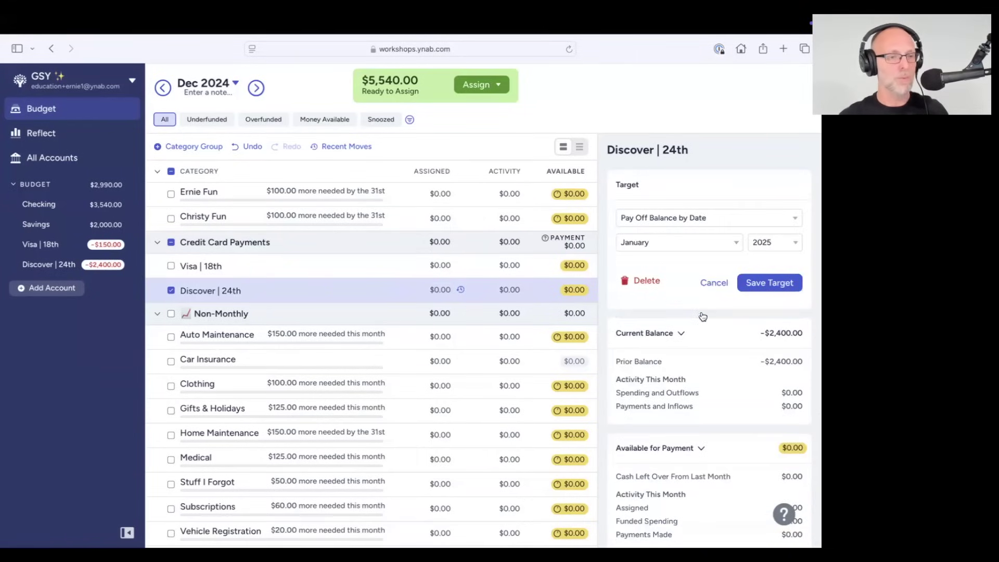
left_click(706, 220)
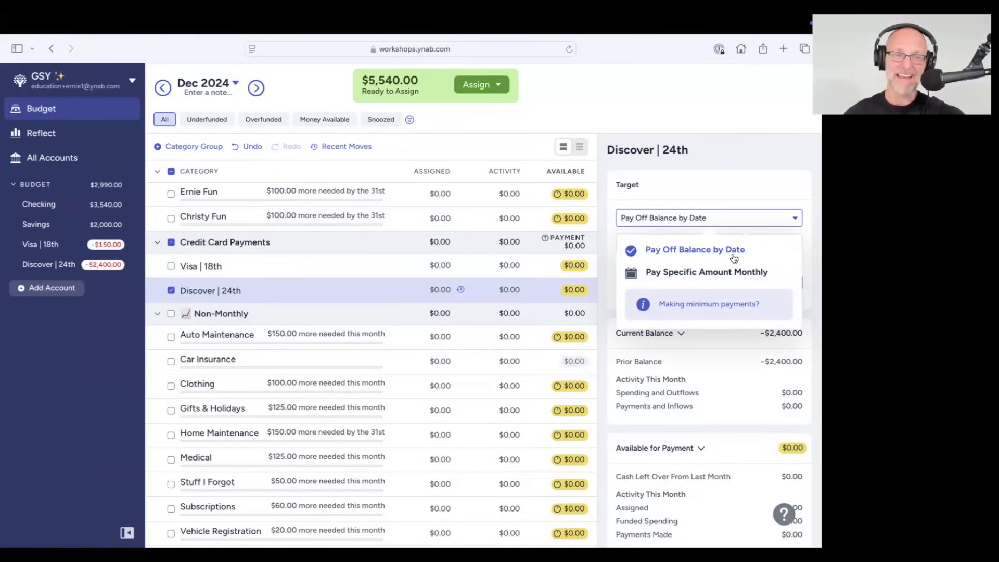
left_click(758, 187)
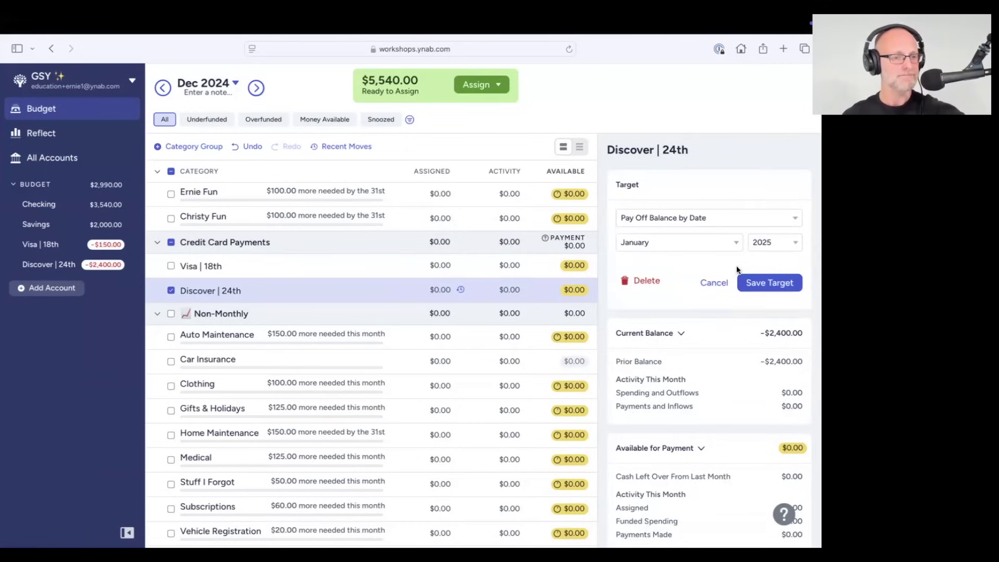
left_click(728, 221)
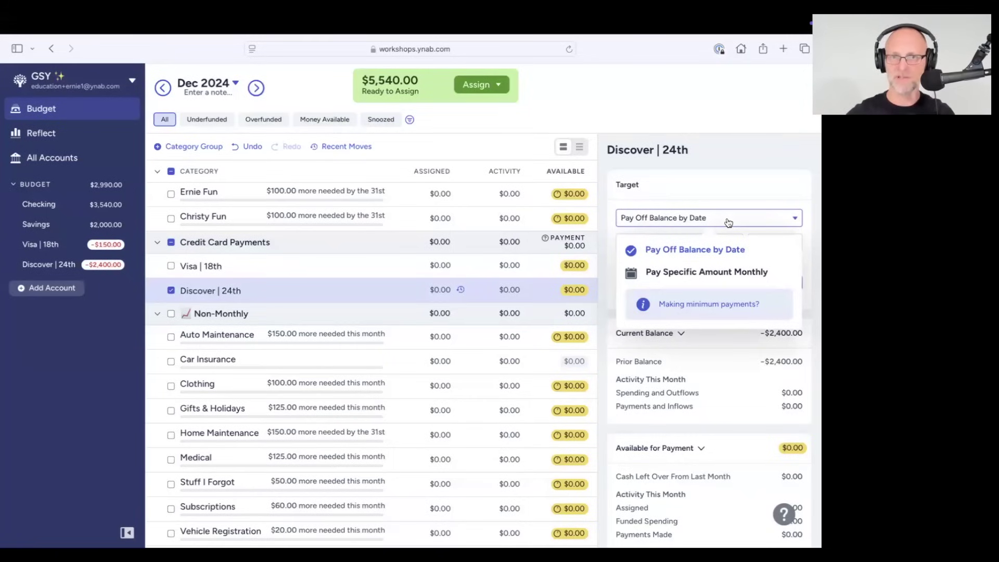
left_click(672, 278)
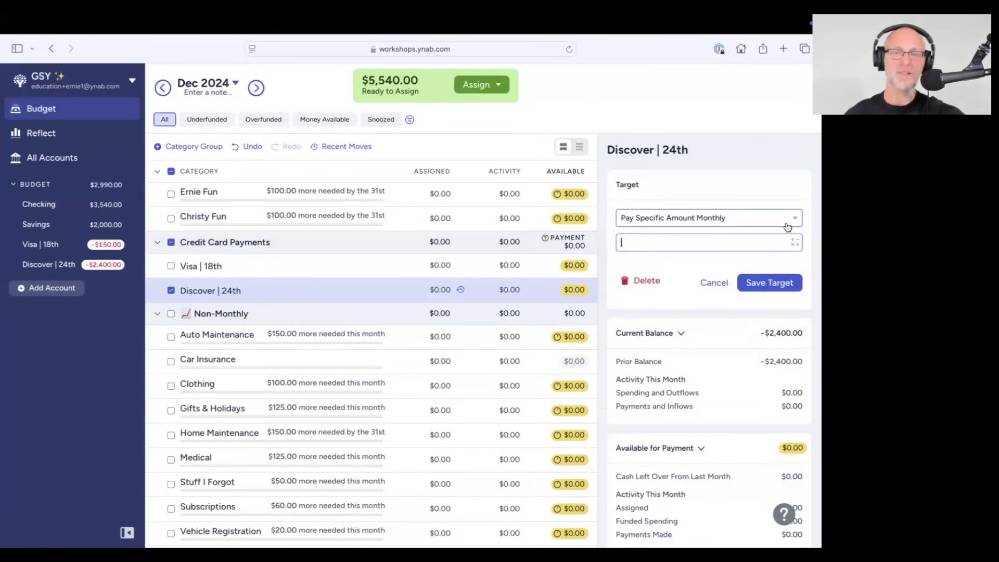
type("300")
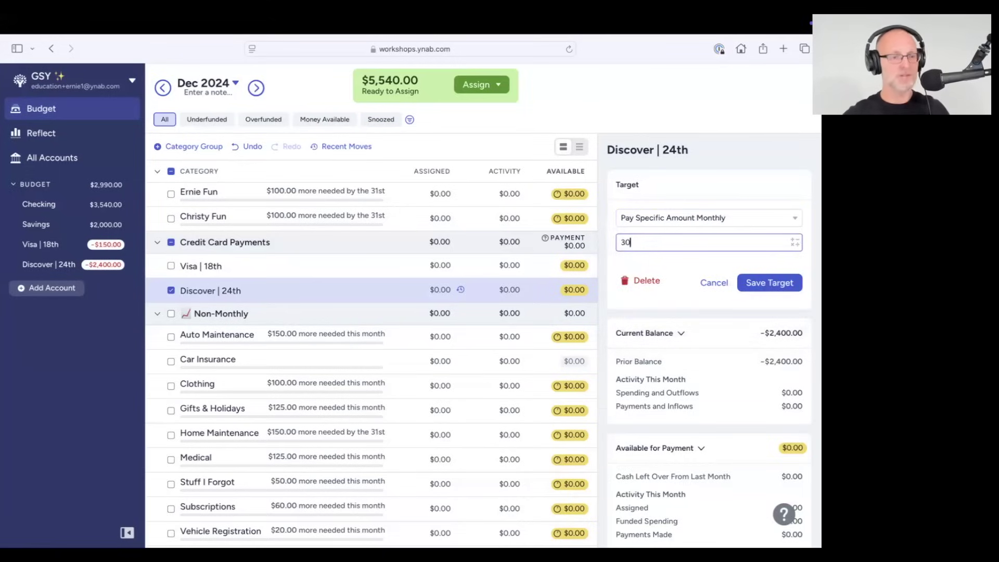
left_click(753, 288)
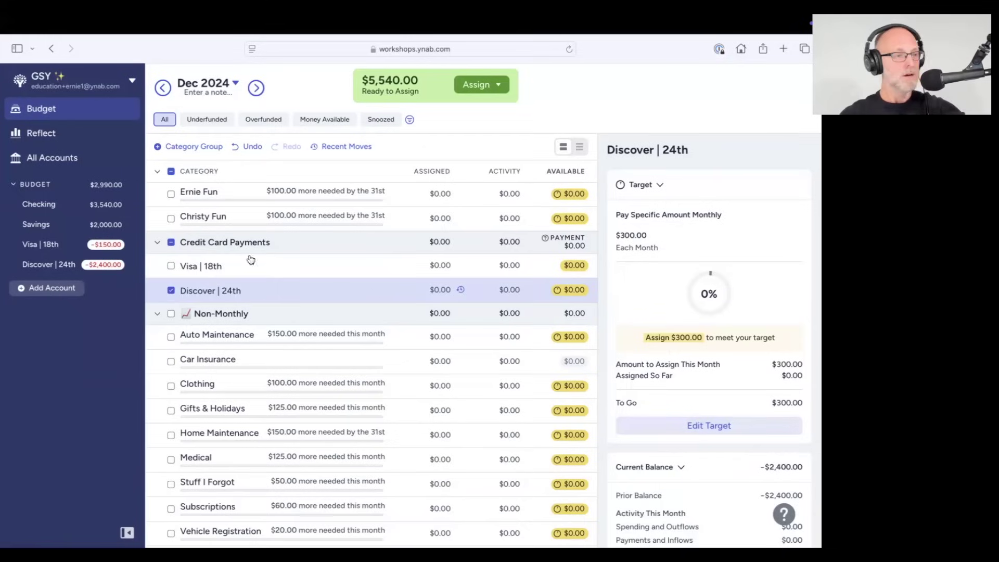
left_click(170, 291)
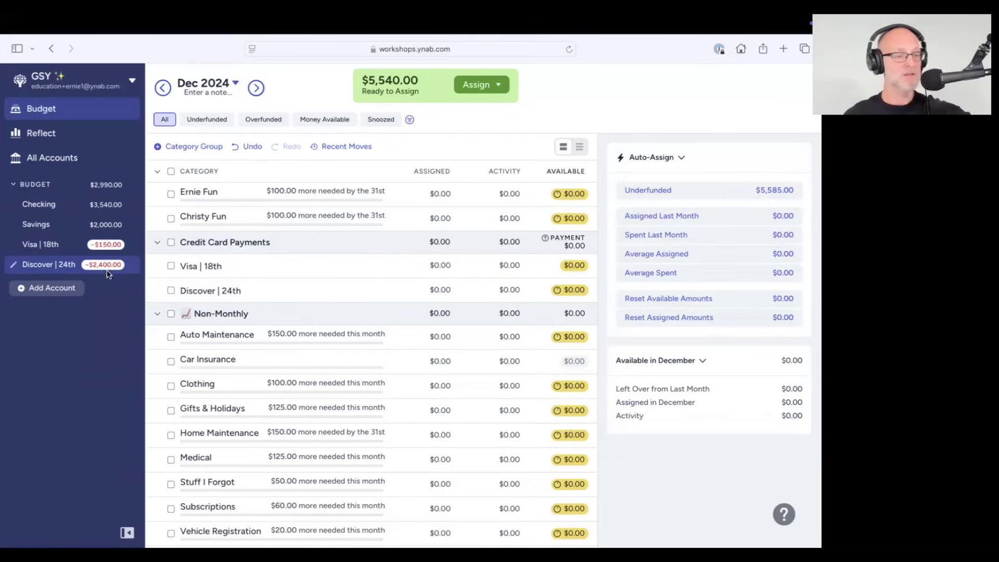
Check the Visa | 18th payment details, clear the selection, and review the Monthly and Non-Monthly category groups
left_click(168, 264)
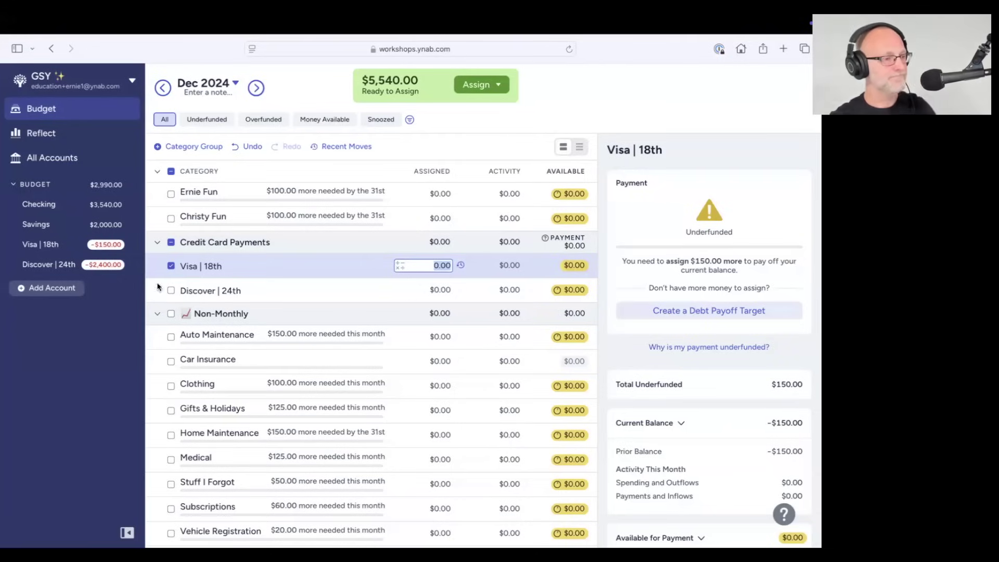
left_click(171, 245)
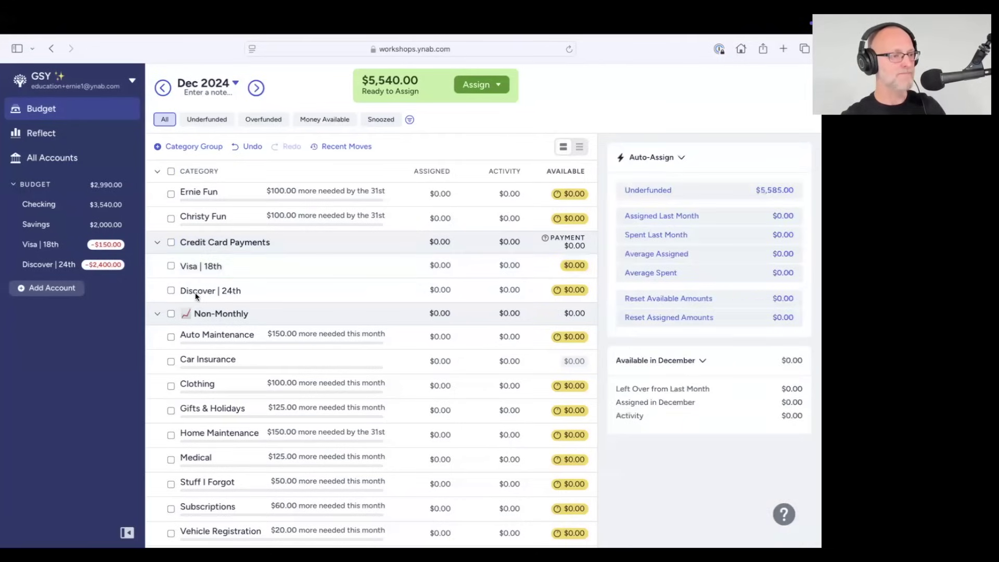
scroll(177, 260, "down", 3)
mouse_move(168, 203)
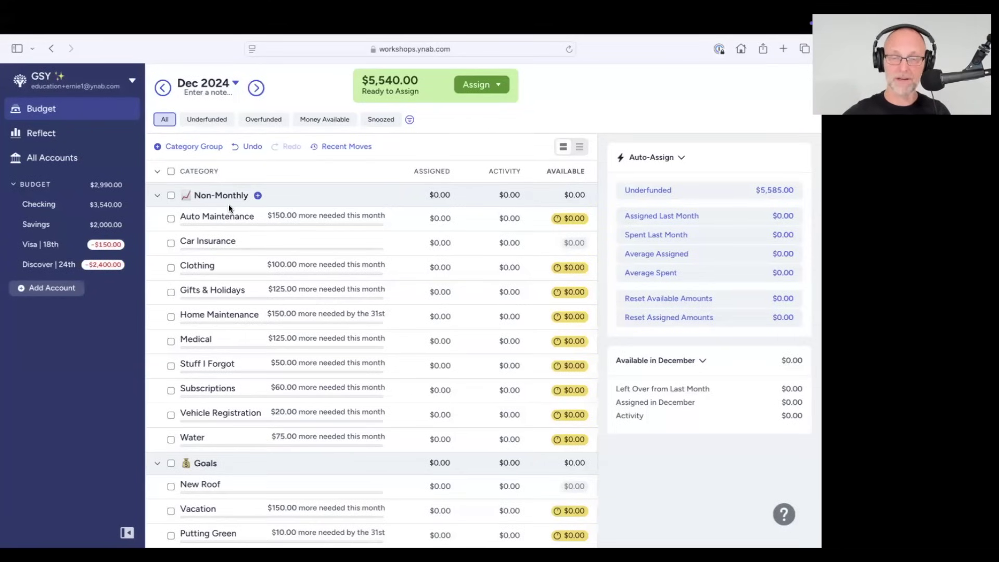
scroll(245, 253, "up", 6)
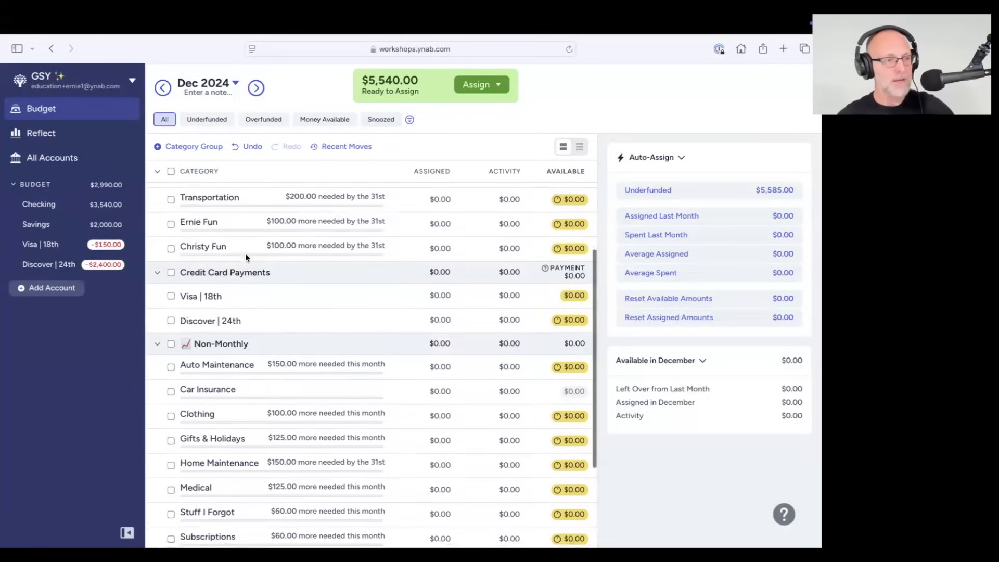
scroll(260, 290, "up", 3)
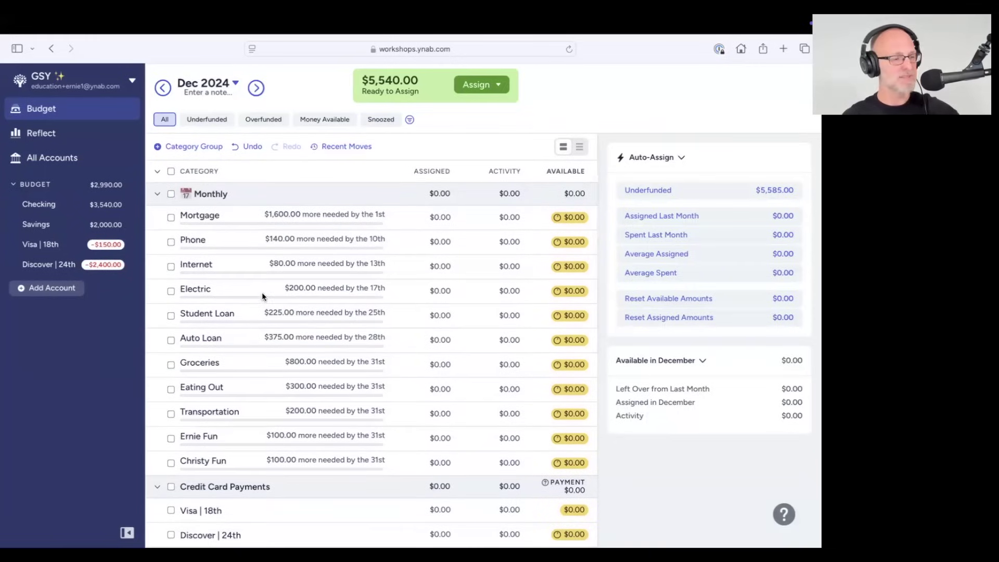
scroll(261, 295, "down", 3)
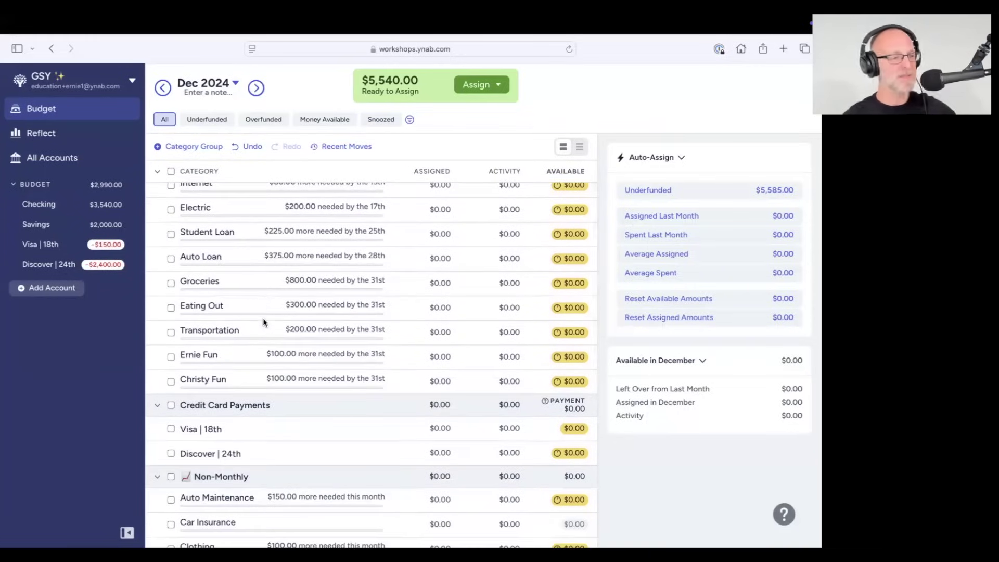
Set up a yearly target of $1,200 for the Car Insurance category in the Non-Monthly group
scroll(263, 323, "down", 10)
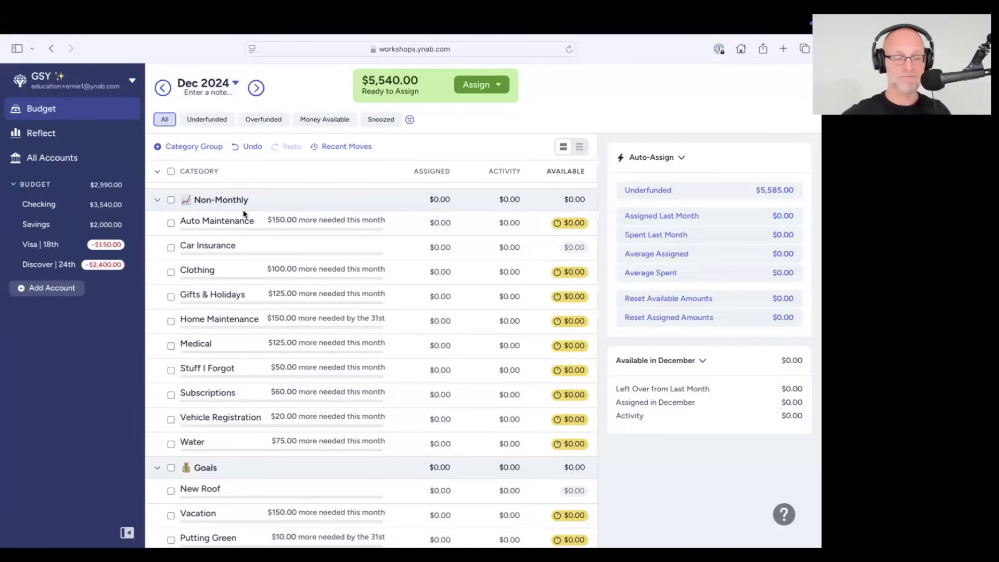
left_click(174, 245)
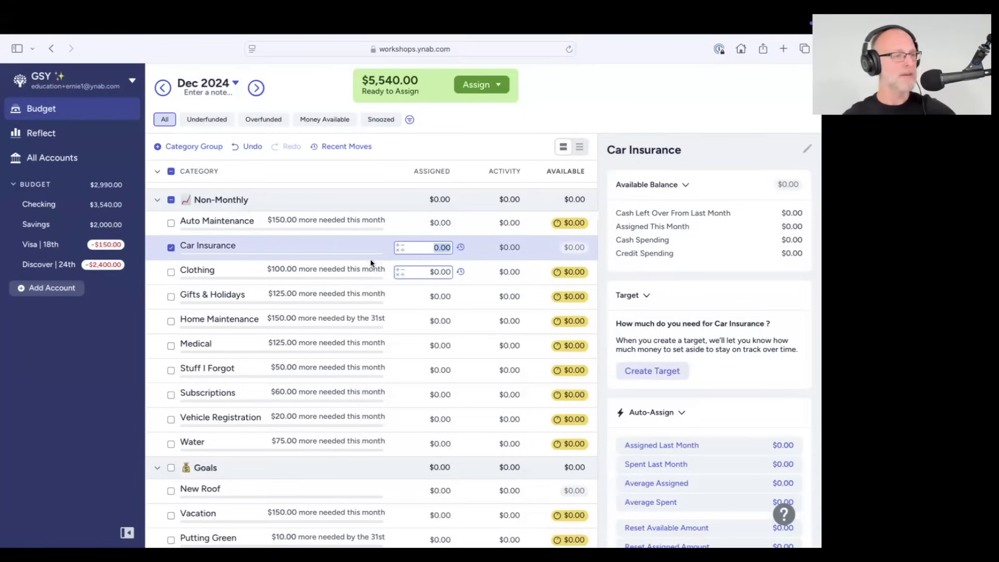
left_click(665, 375)
left_click(664, 374)
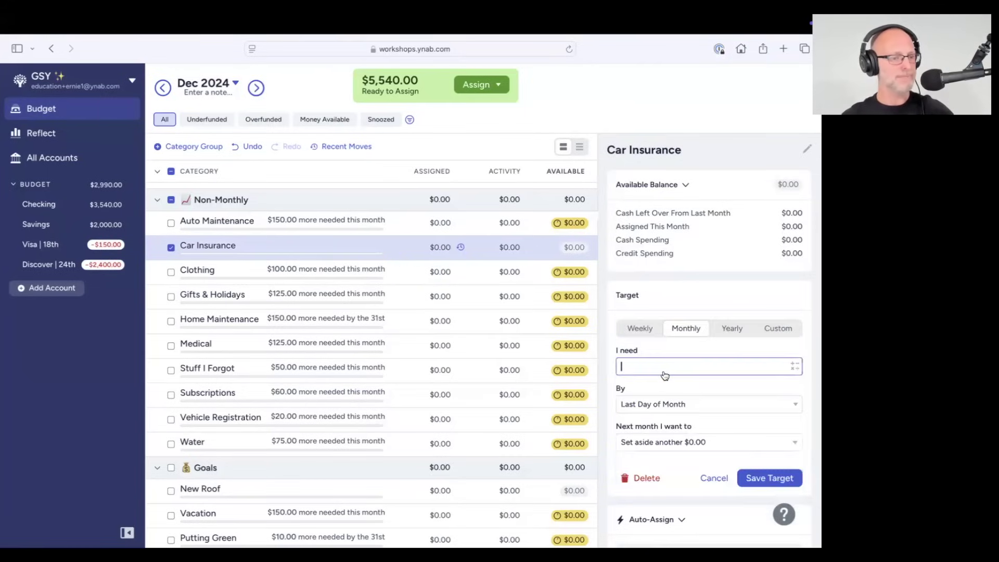
type("1200")
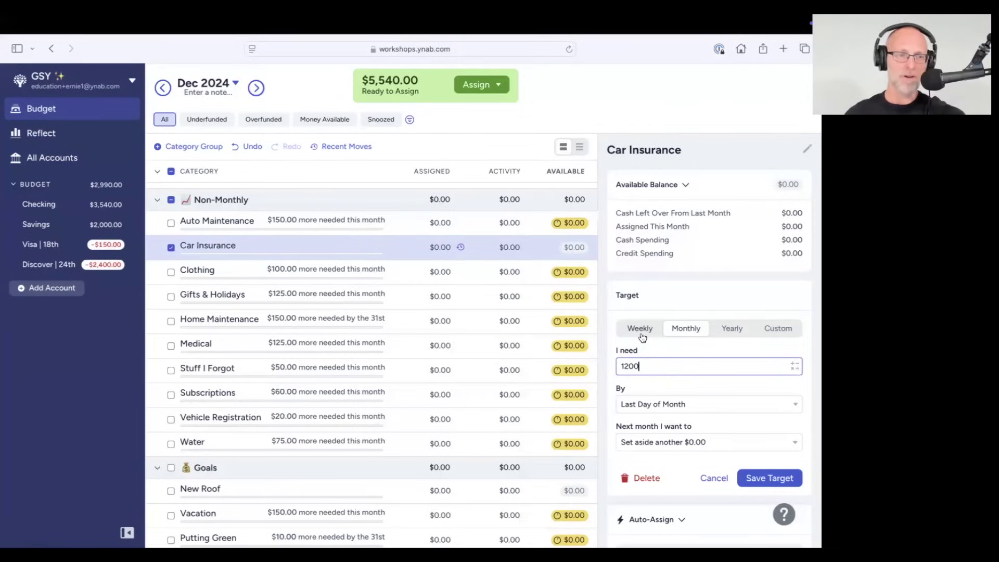
left_click(739, 333)
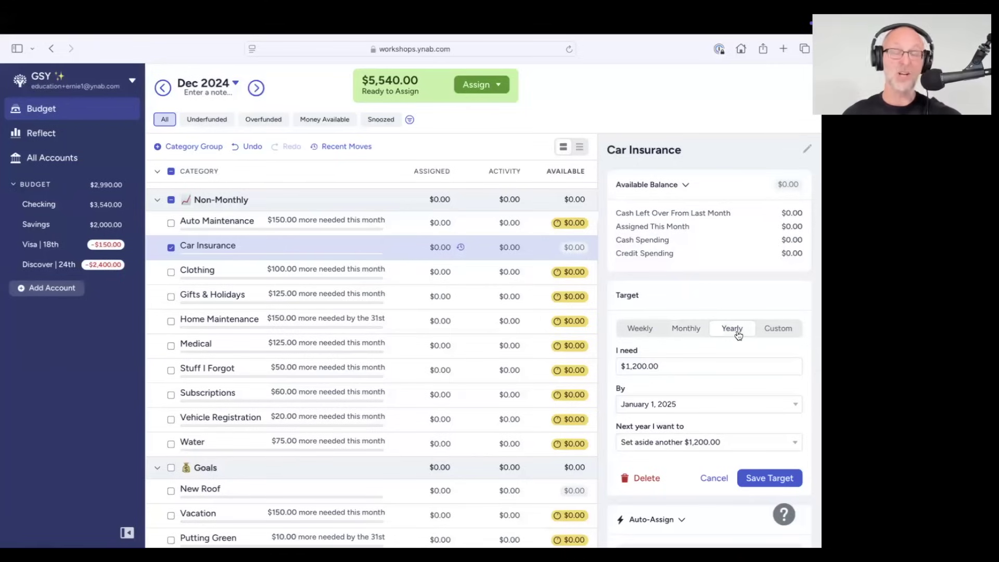
Set the Car Insurance target's due date to May 1, 2025, save the target, and clear the category's selection
left_click(695, 411)
left_click(755, 266)
left_click(755, 266)
left_click(755, 266)
left_click(755, 266)
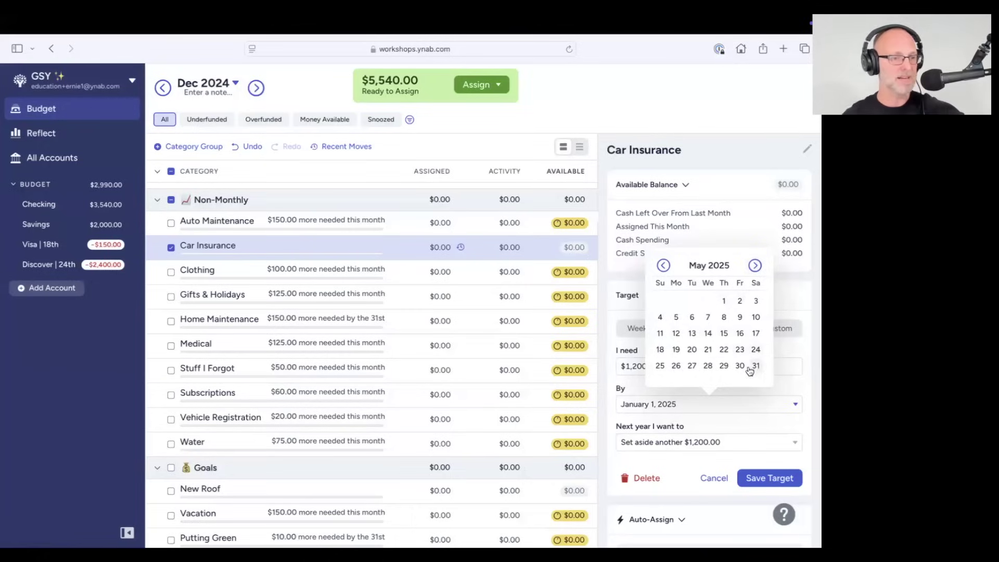
left_click(724, 302)
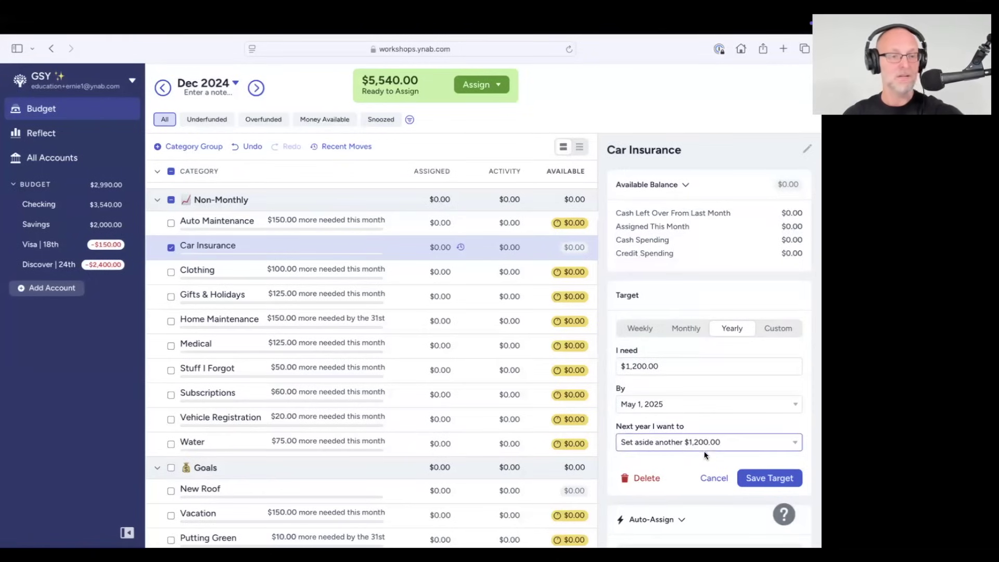
left_click(757, 477)
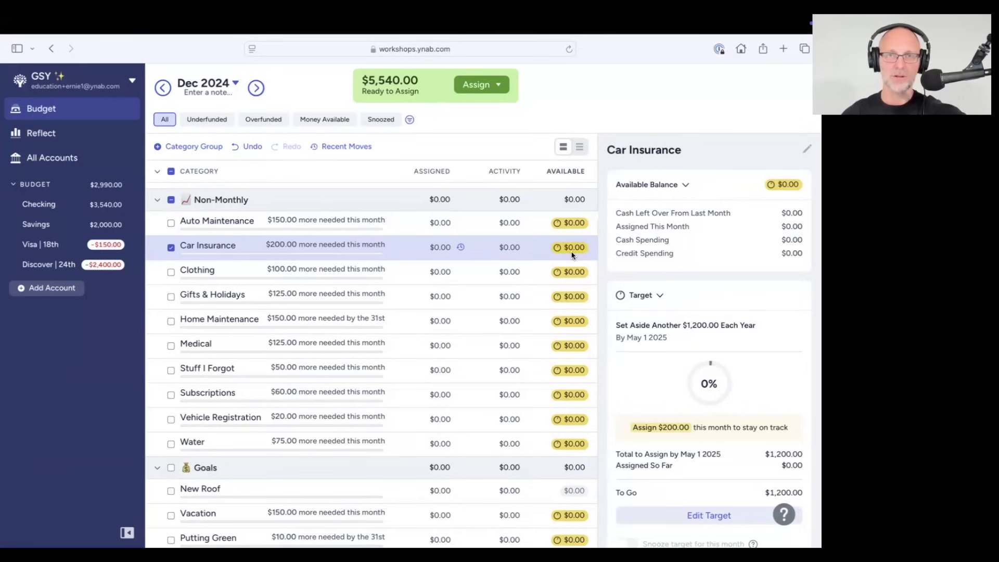
mouse_move(570, 251)
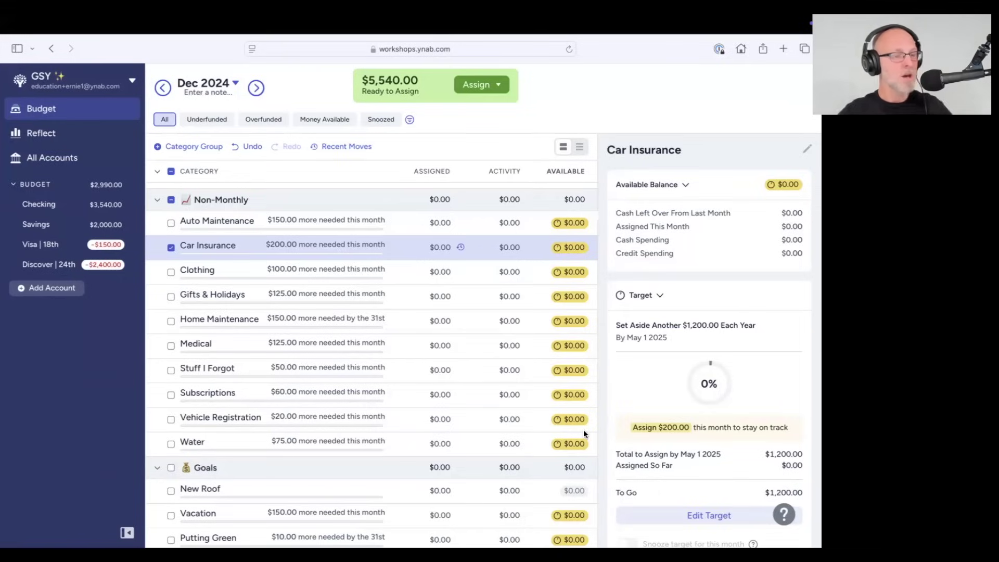
left_click(167, 249)
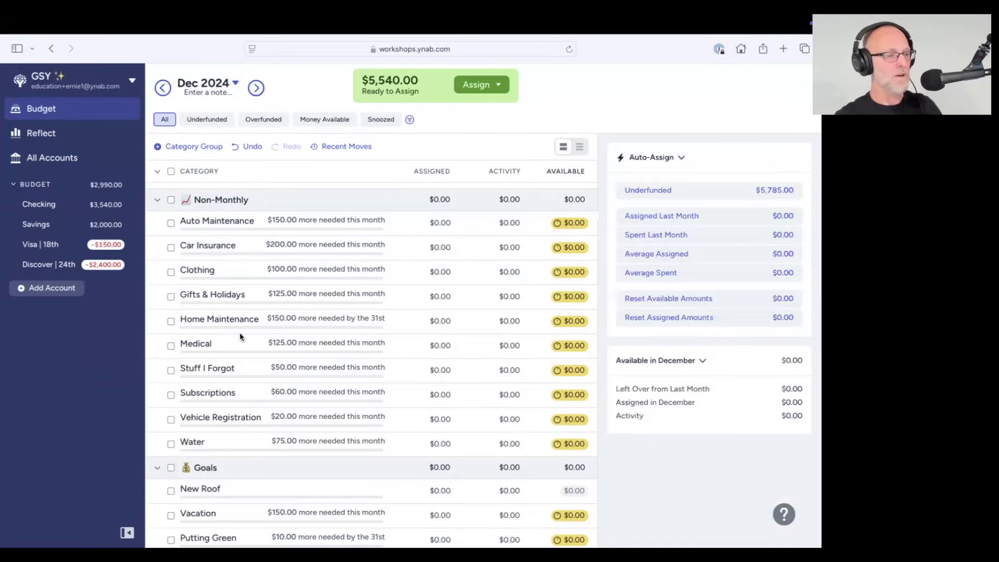
Start a custom target of $15,000 for the New Roof category in the Goals group
scroll(239, 365, "down", 1)
left_click(170, 486)
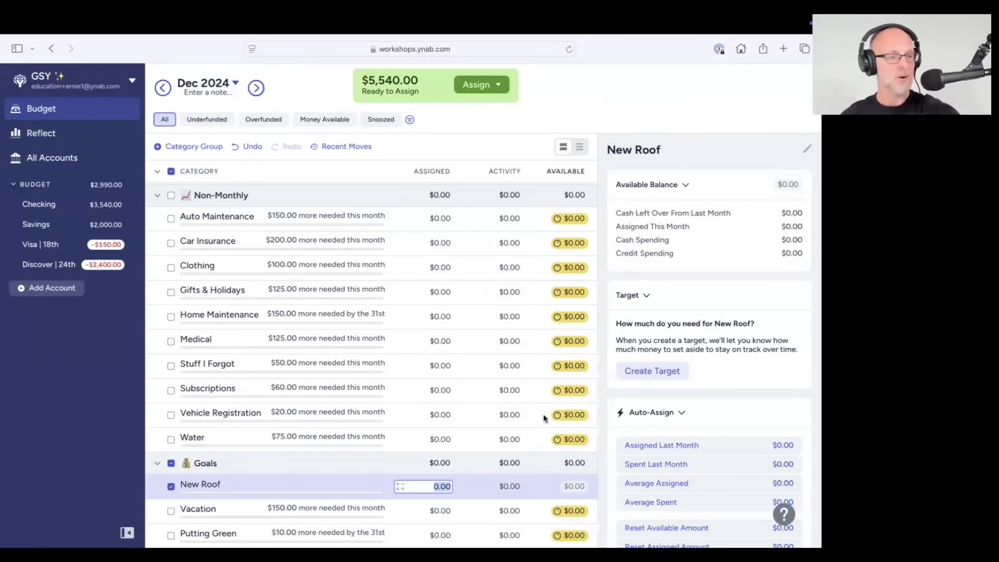
left_click(660, 371)
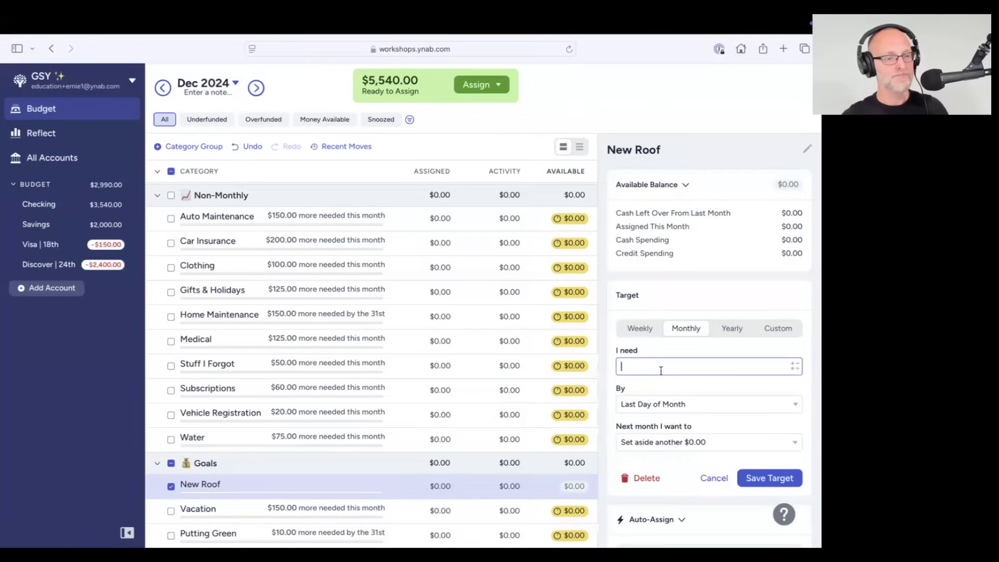
type("1")
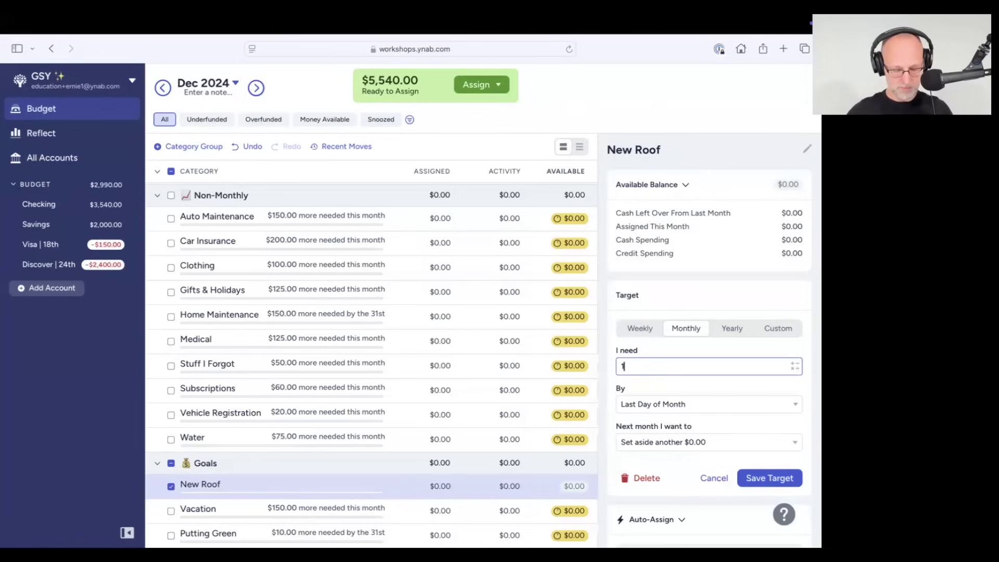
type("5000")
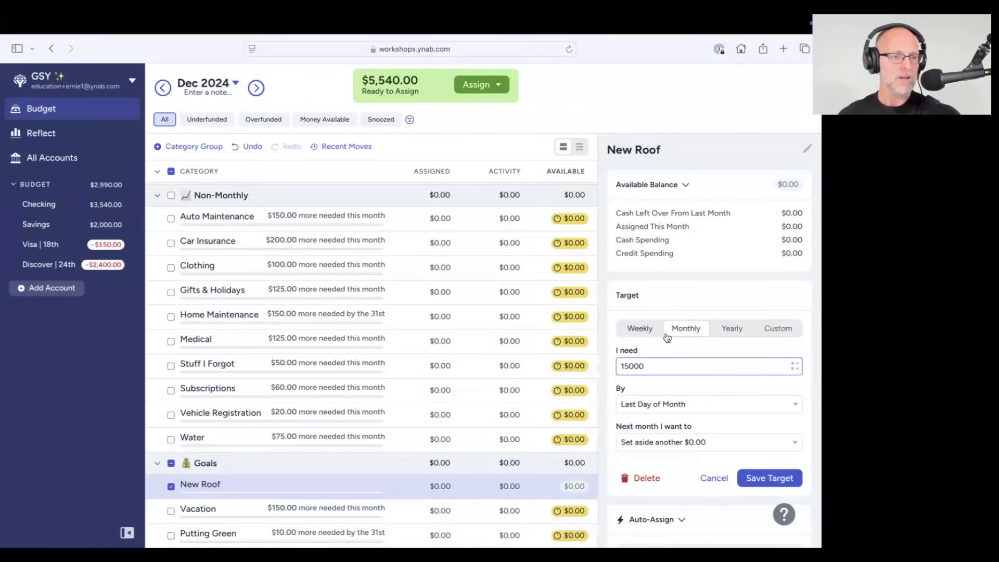
left_click(788, 328)
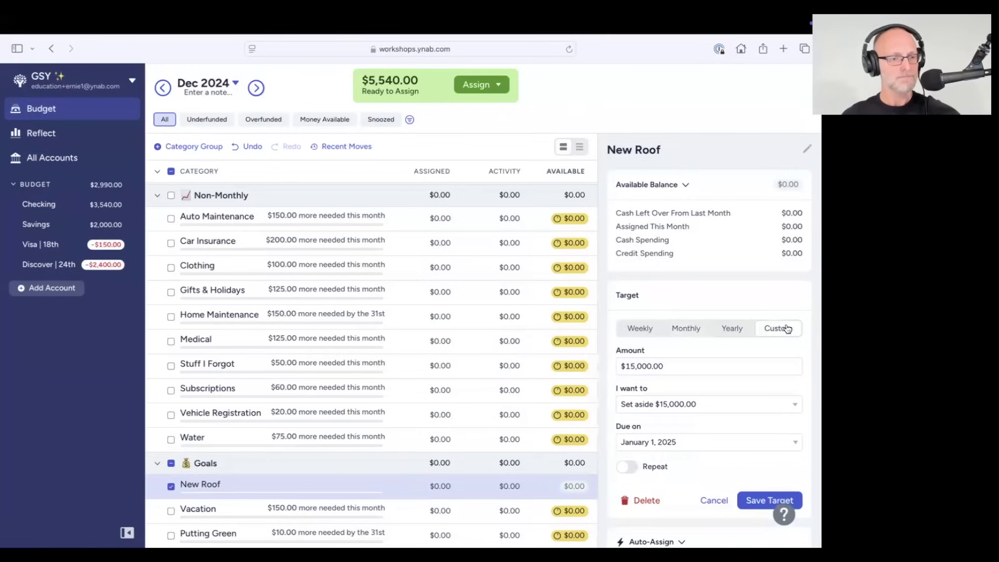
scroll(780, 339, "down", 1)
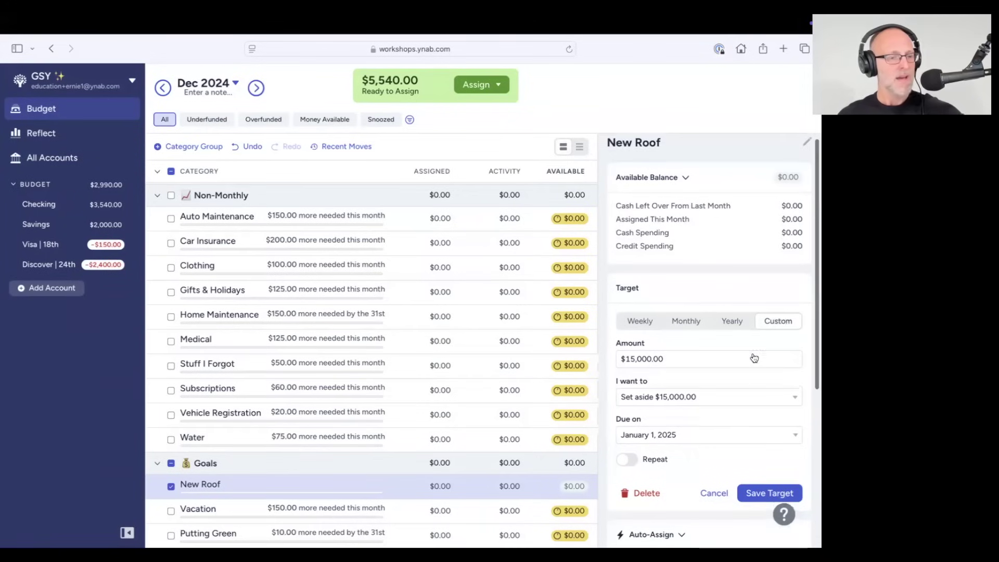
Set the New Roof target to have a balance of $15,000 due by January 2028, and save the target
left_click(650, 398)
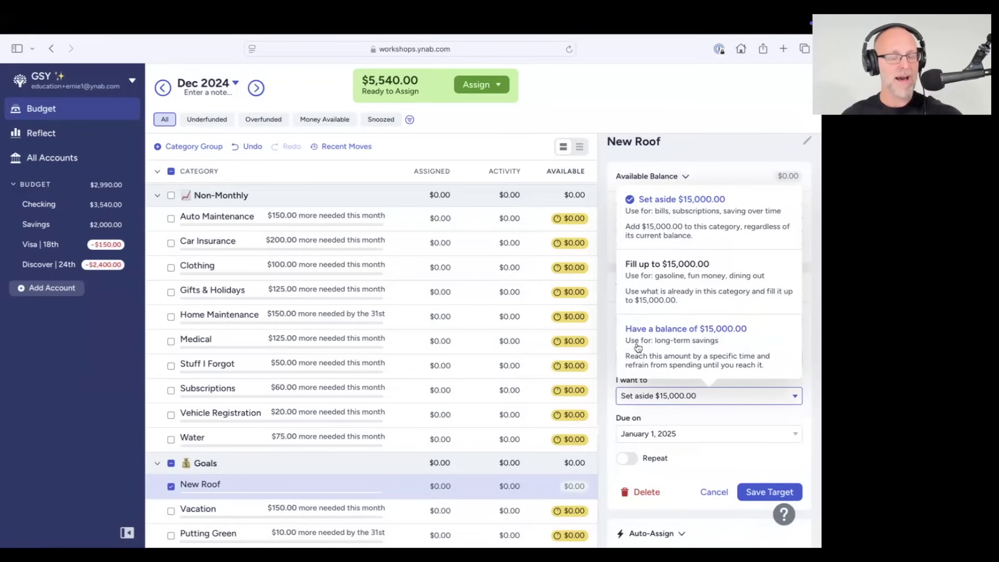
left_click(714, 346)
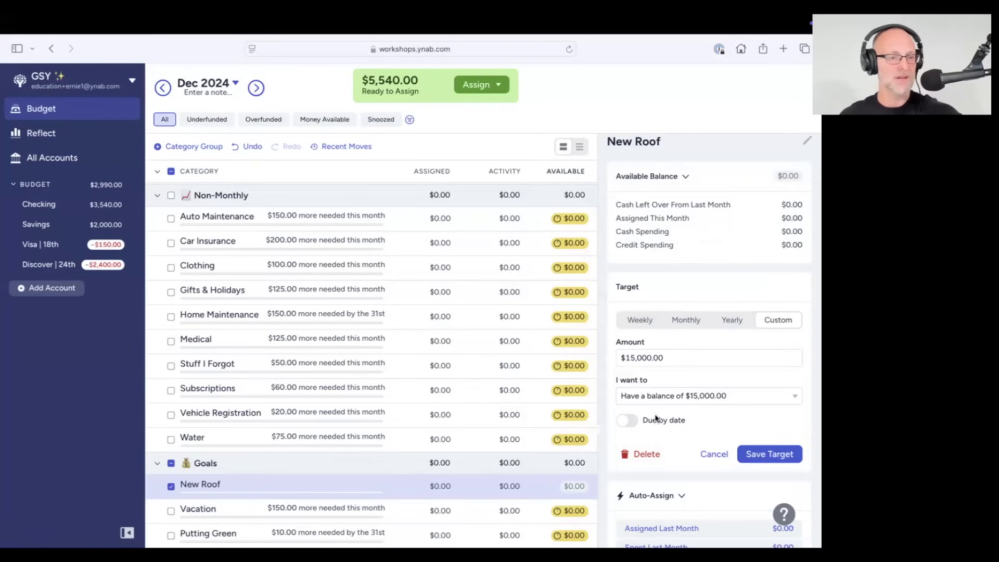
left_click(627, 423)
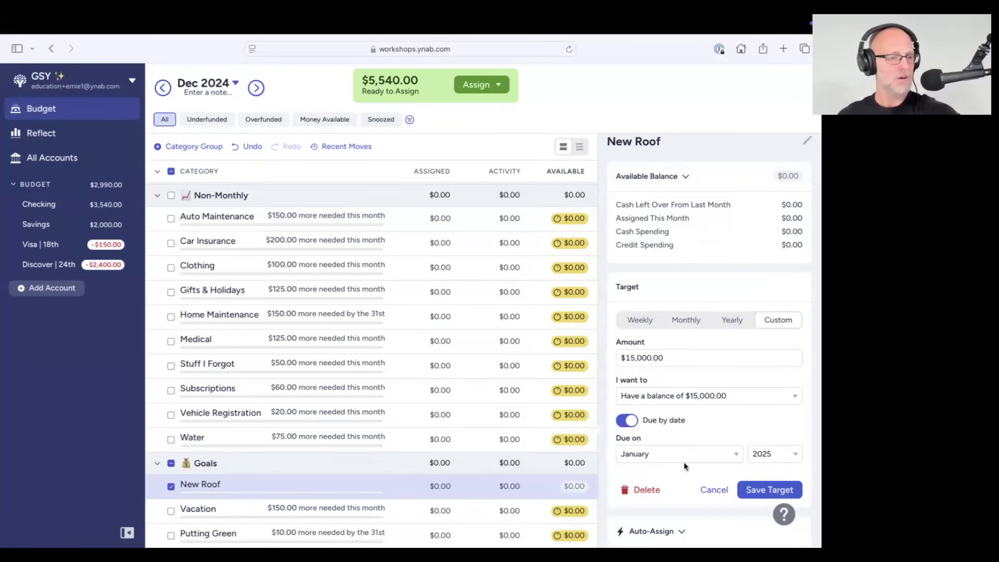
left_click(776, 459)
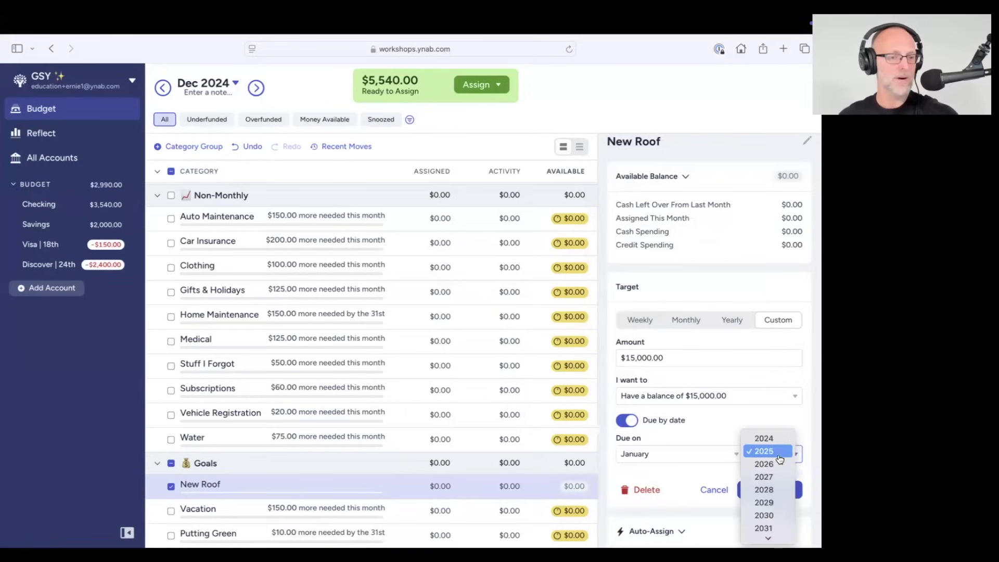
left_click(778, 489)
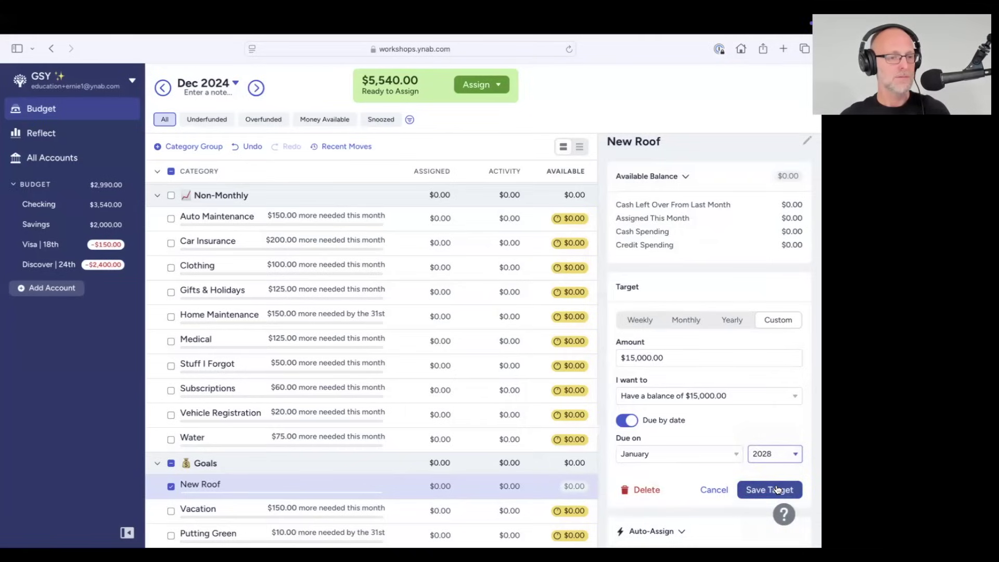
left_click(777, 489)
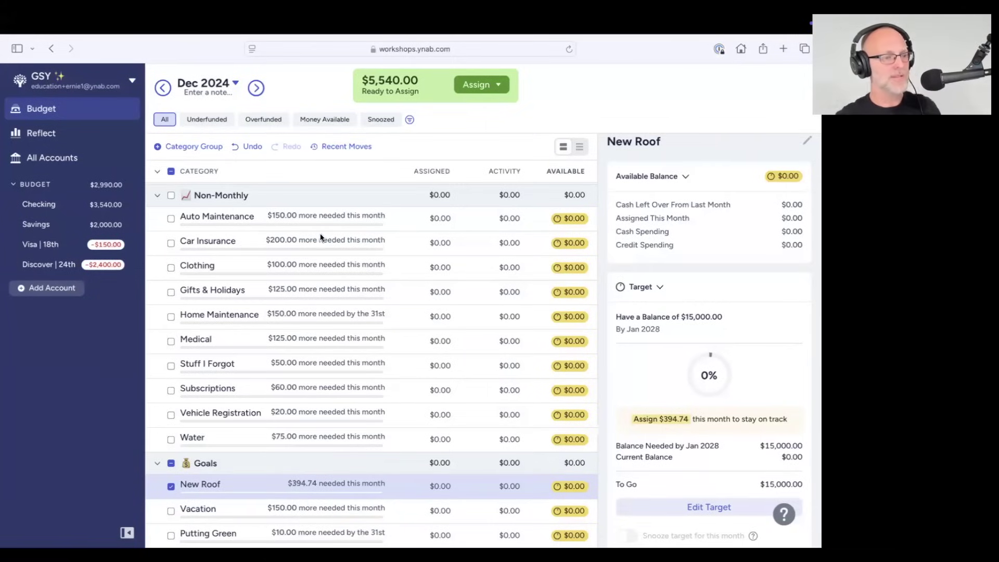
Compare the amount needed for New Roof in December 2024 and January 2025, and return to the current month
left_click(432, 486)
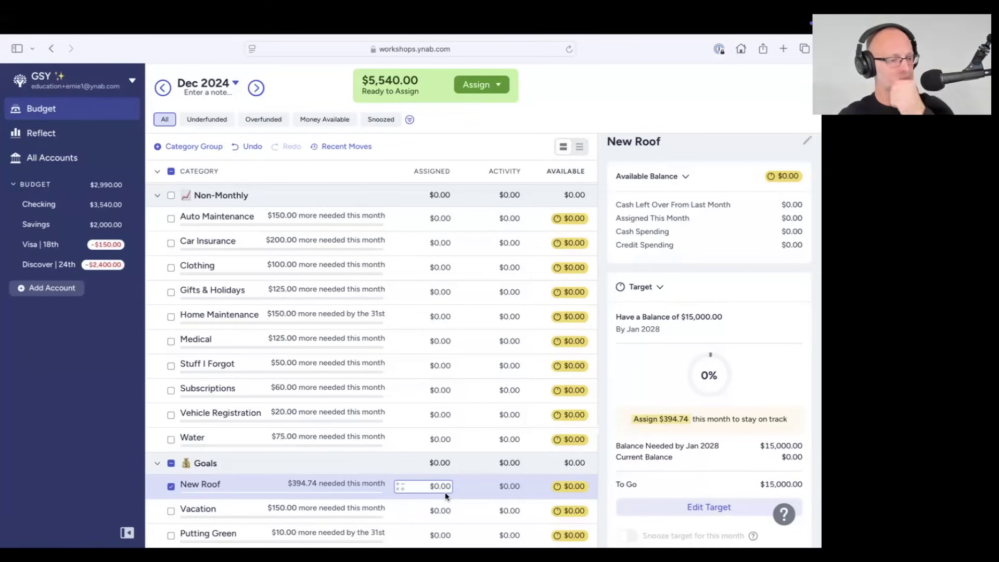
key("Escape")
left_click(256, 87)
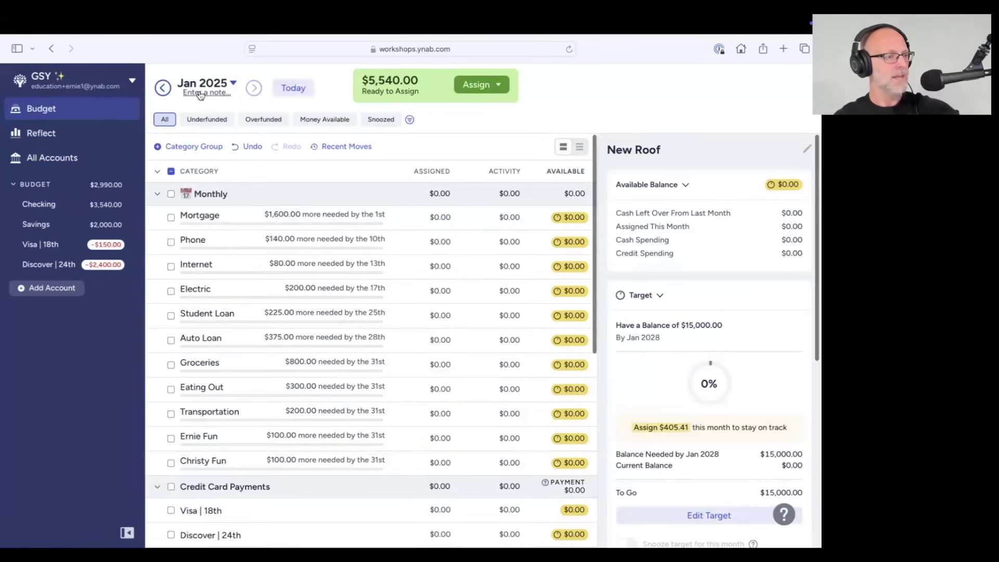
scroll(250, 489, "down", 5)
scroll(250, 486, "down", 3)
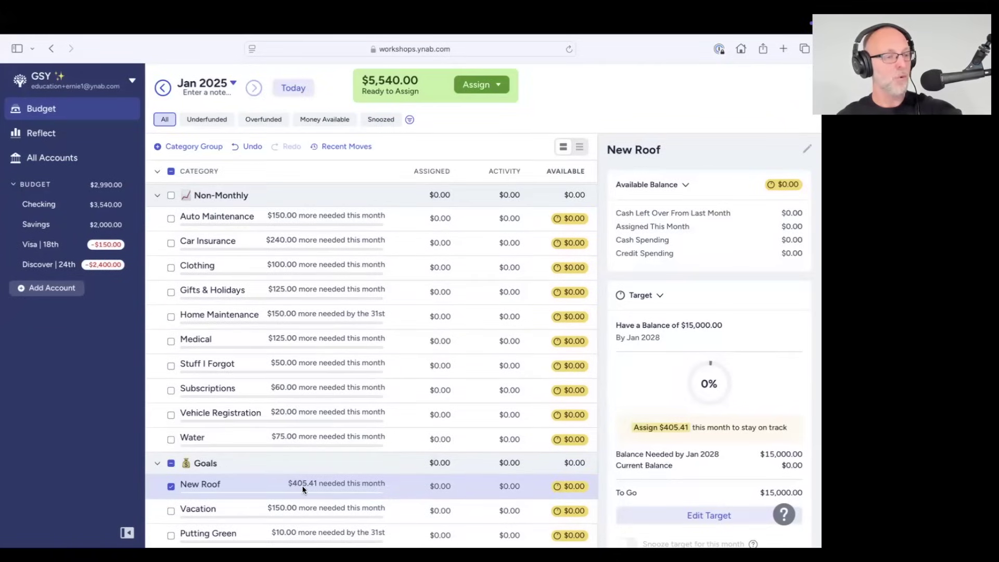
left_click(163, 88)
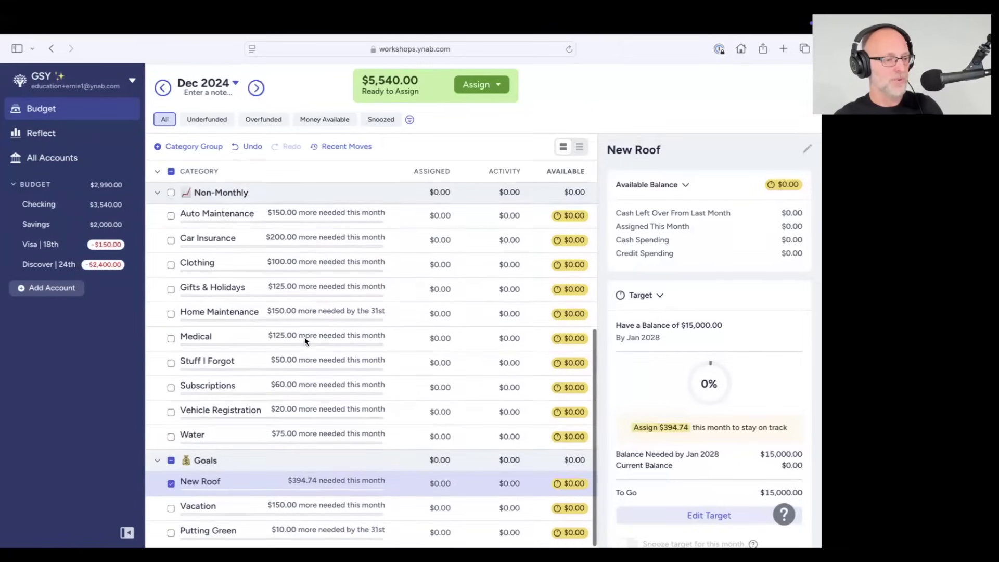
left_click(256, 88)
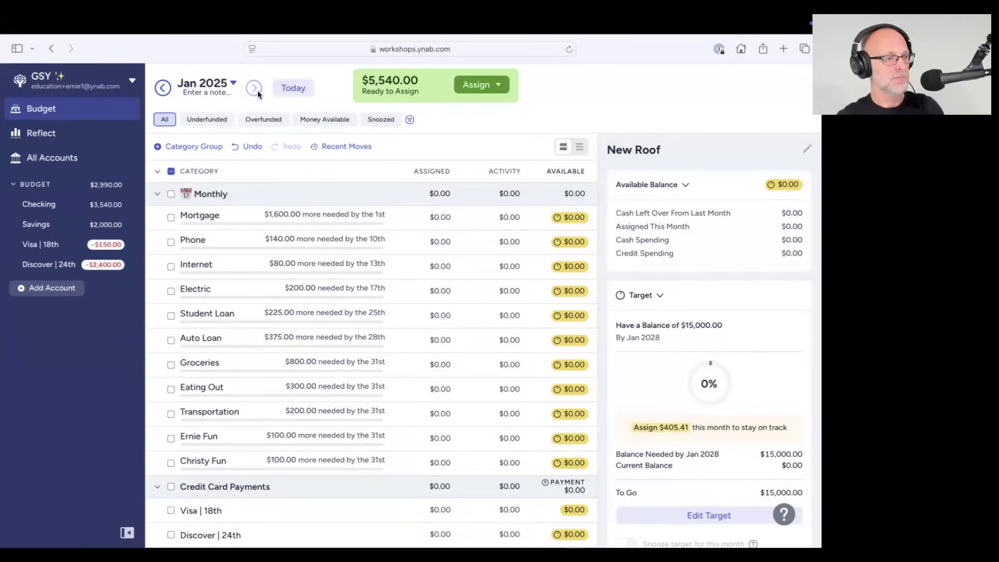
left_click(287, 86)
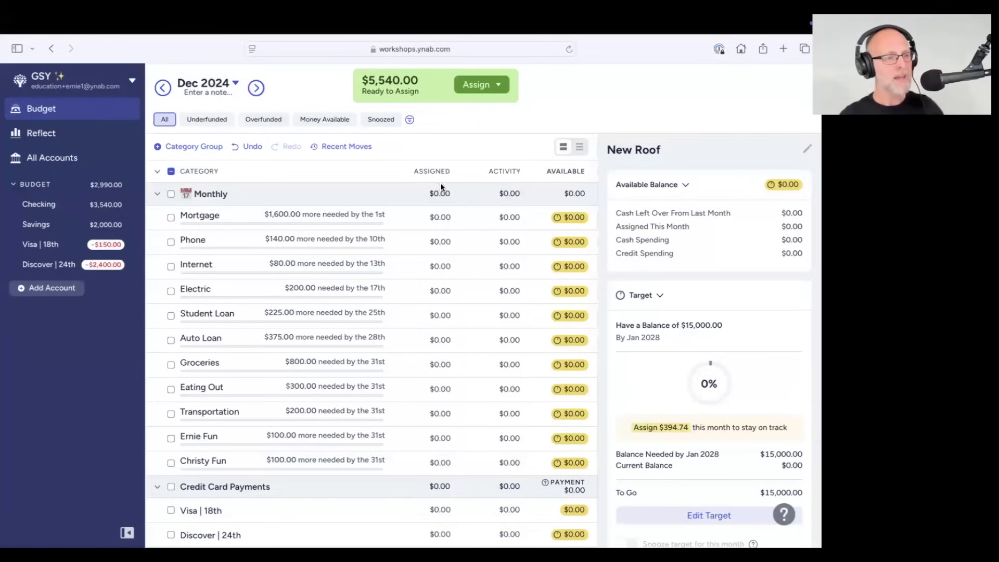
Clear the New Roof selection and compare the total underfunded amounts for December 2024 and January 2025
left_click(171, 171)
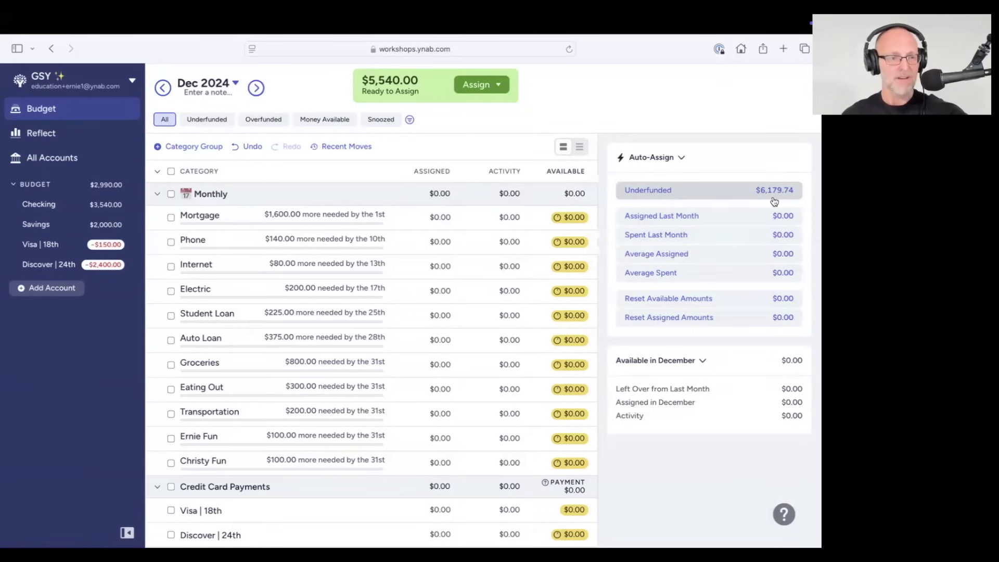
scroll(428, 247, "down", 2)
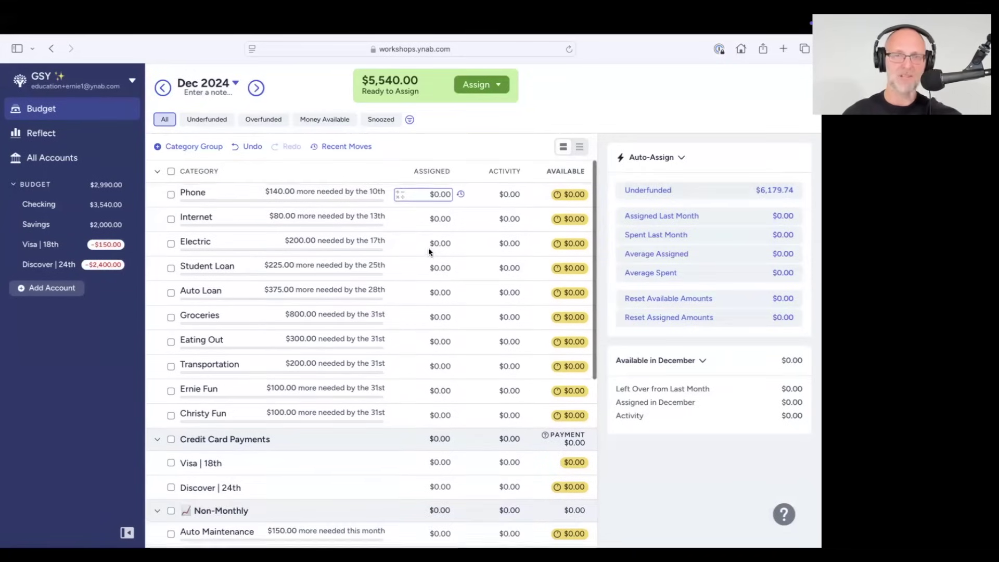
scroll(429, 249, "up", 2)
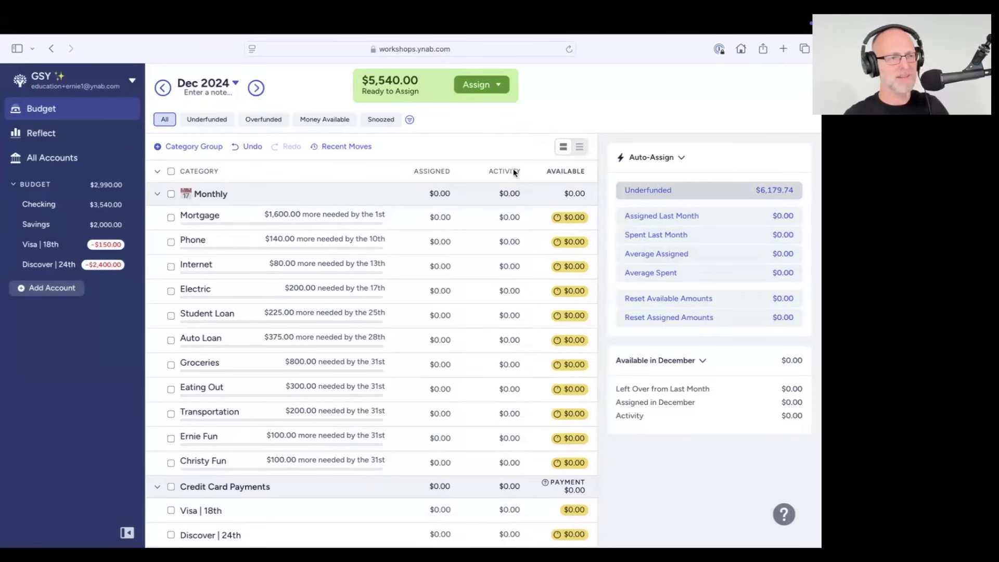
left_click(255, 88)
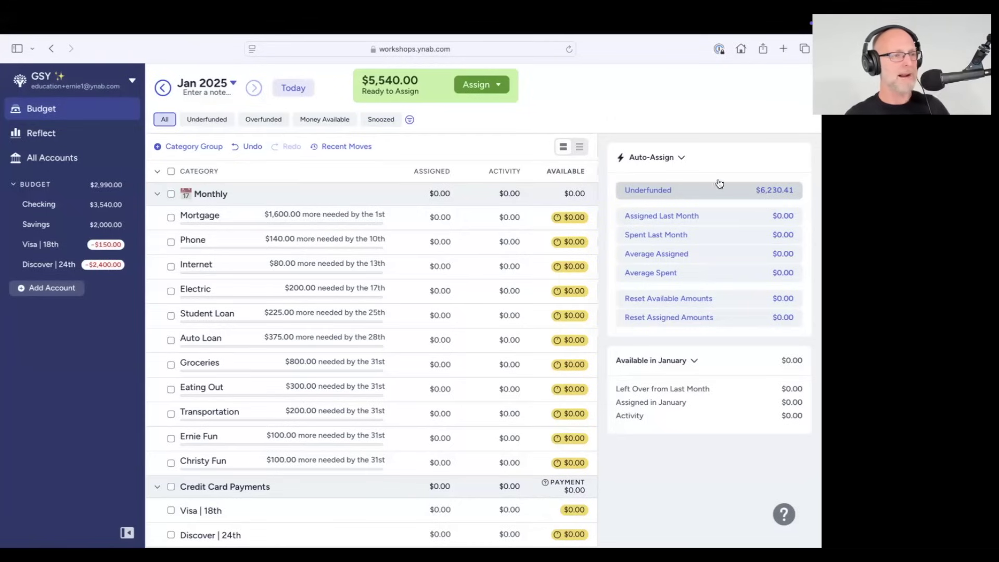
left_click(303, 89)
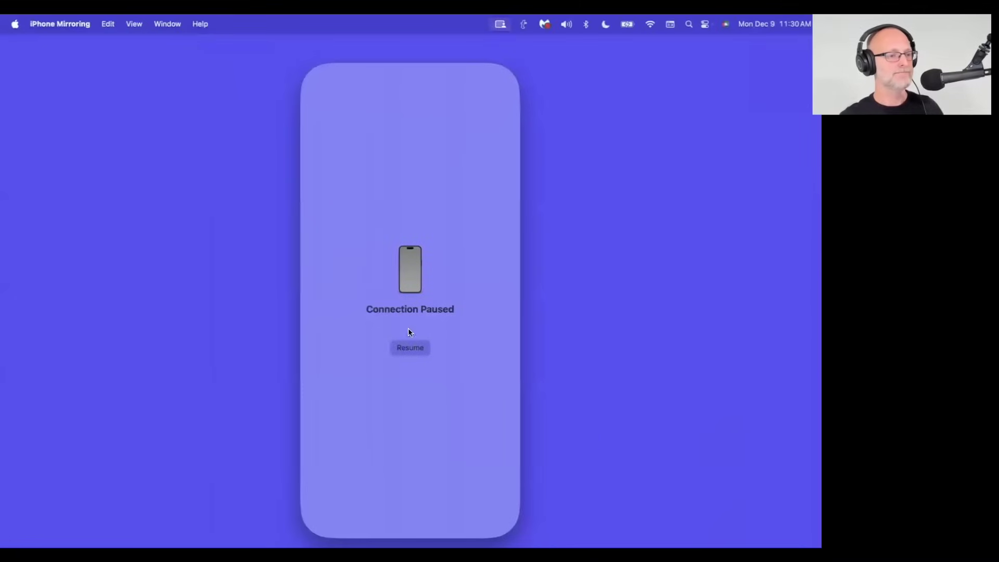
Resume the iPhone Mirroring connection and review the Monthly category targets in the mobile YNAB app's category editor
left_click(406, 348)
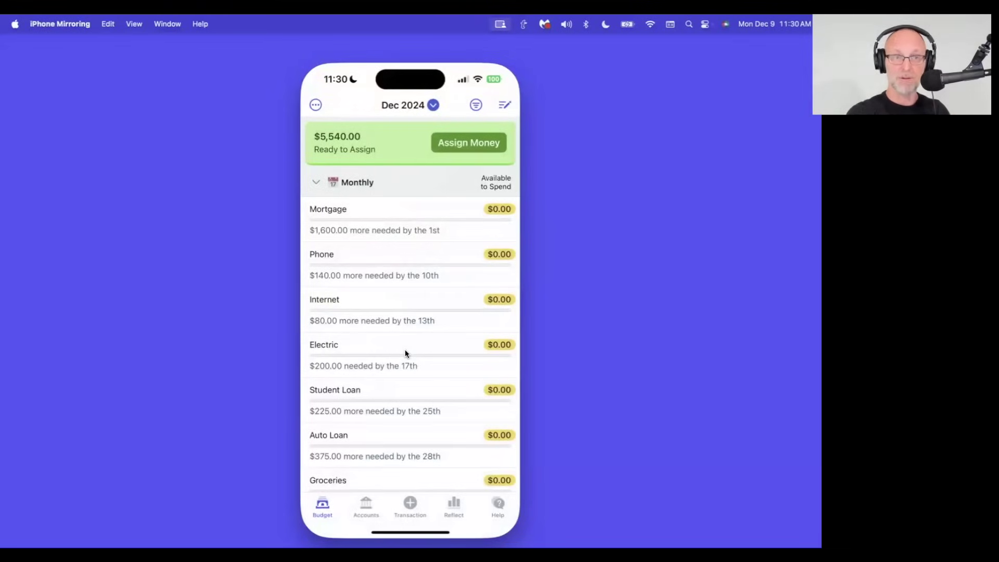
left_click(502, 106)
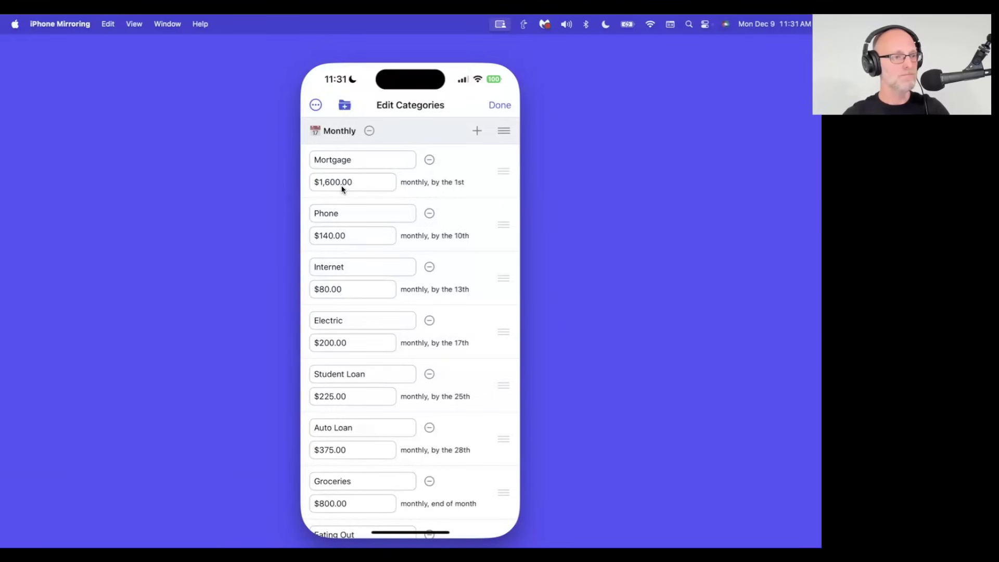
left_click(501, 104)
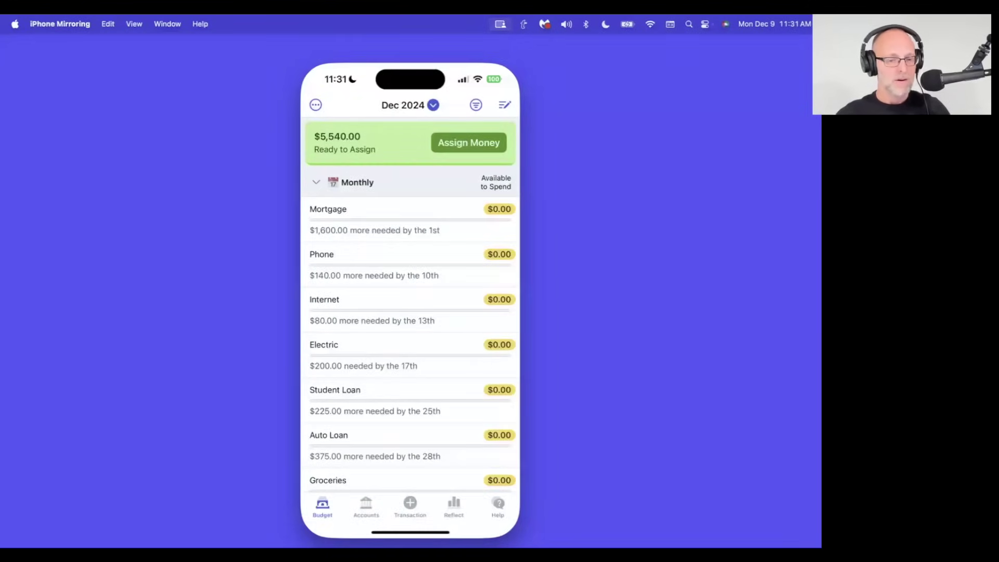
Switch back to YNAB in the browser, check the Checking account's starting balance transaction, and return to the budget
key("ctrl+Right")
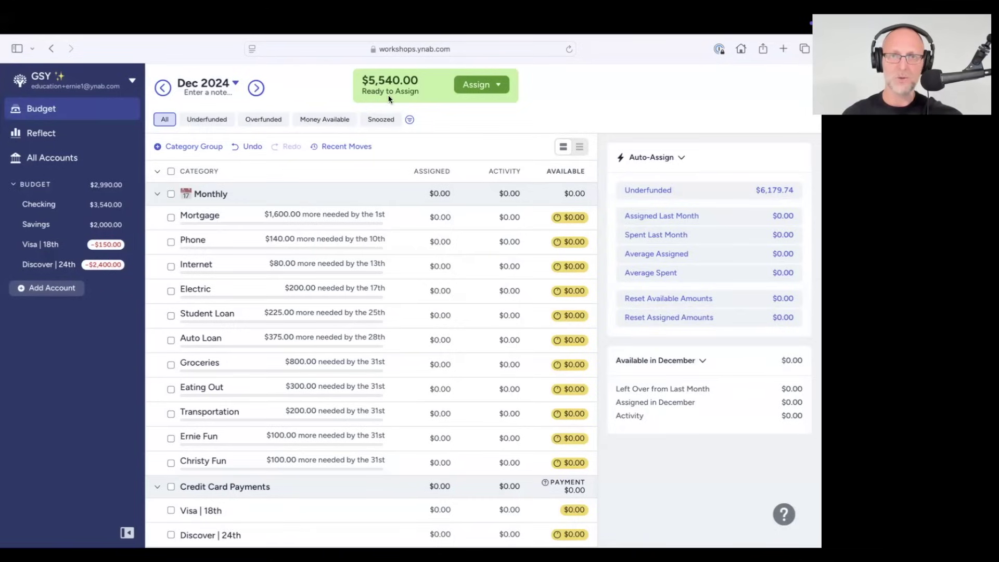
left_click(33, 207)
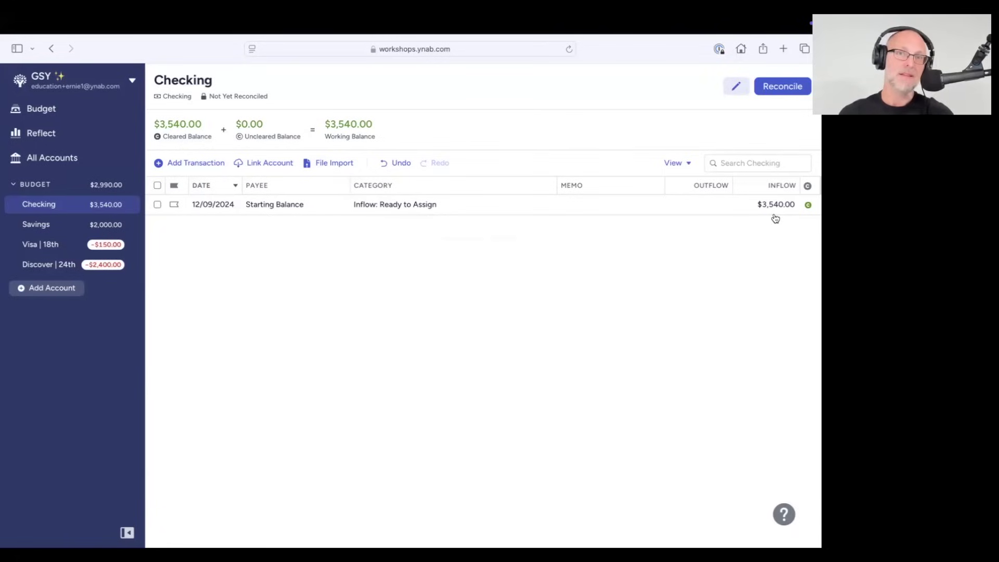
left_click(54, 109)
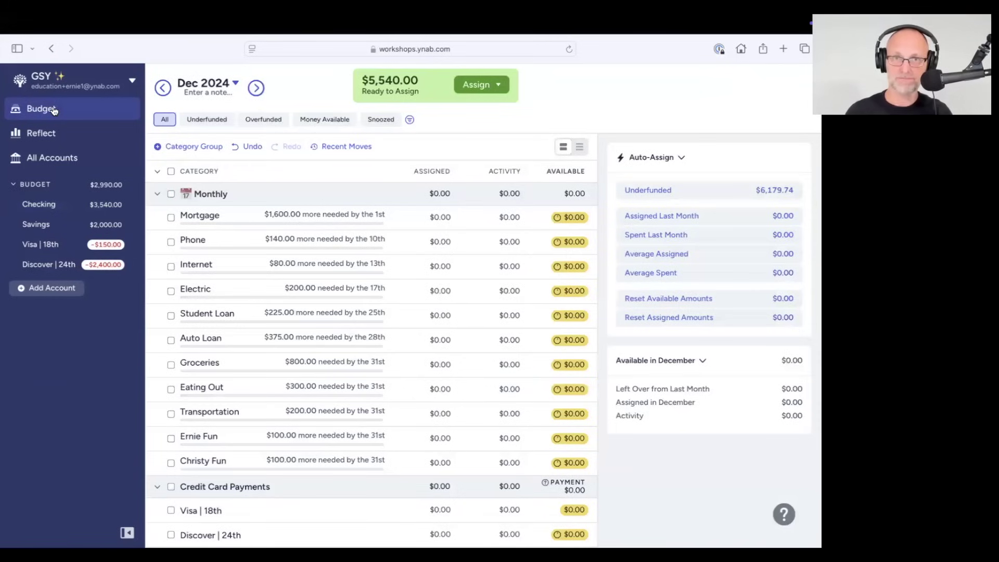
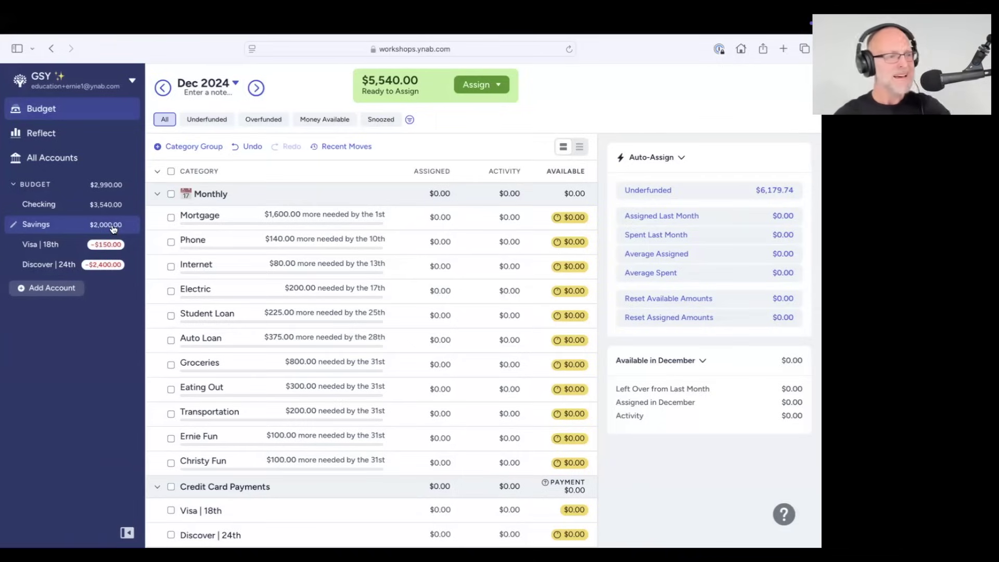
Add a category named "Savings - DON'T TOUCH!!" to the Monthly group
left_click(238, 194)
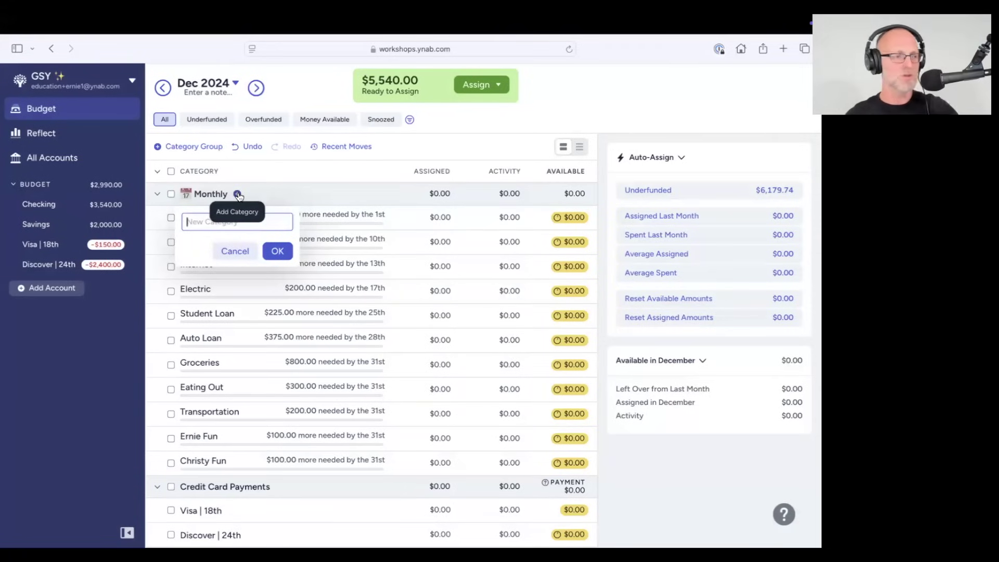
type("Savings - DON'T")
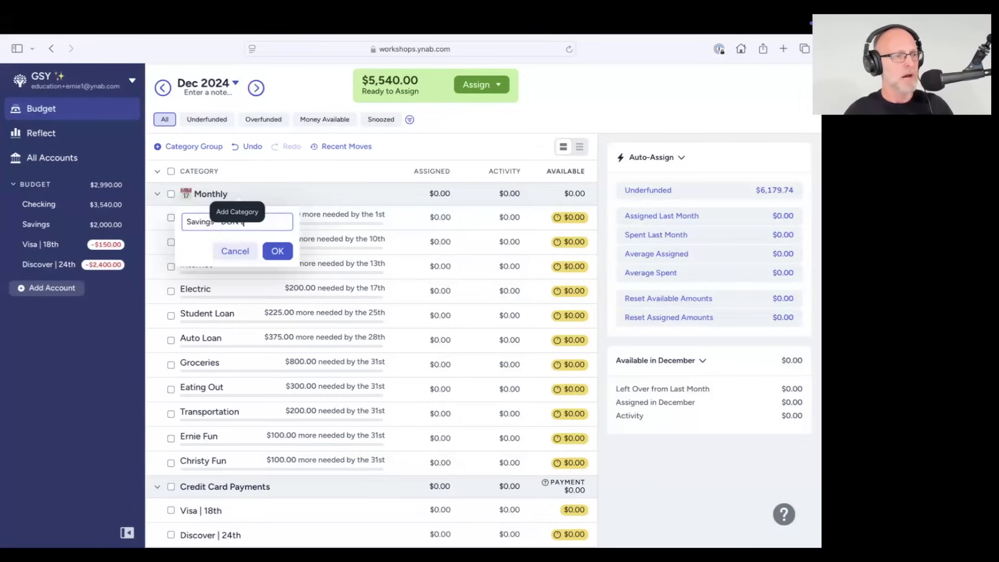
key("BackSpace")
key("BackSpace")
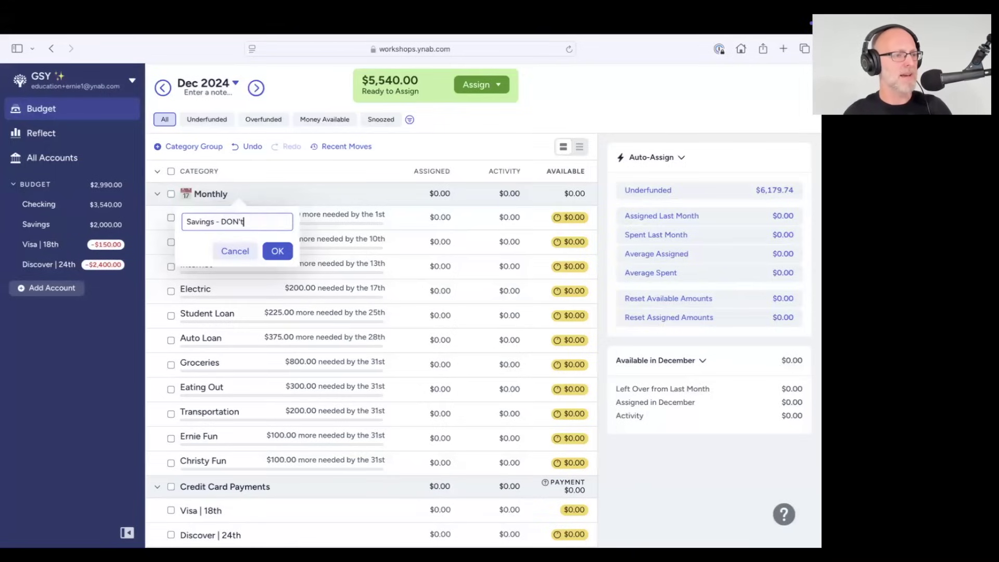
type("'T")
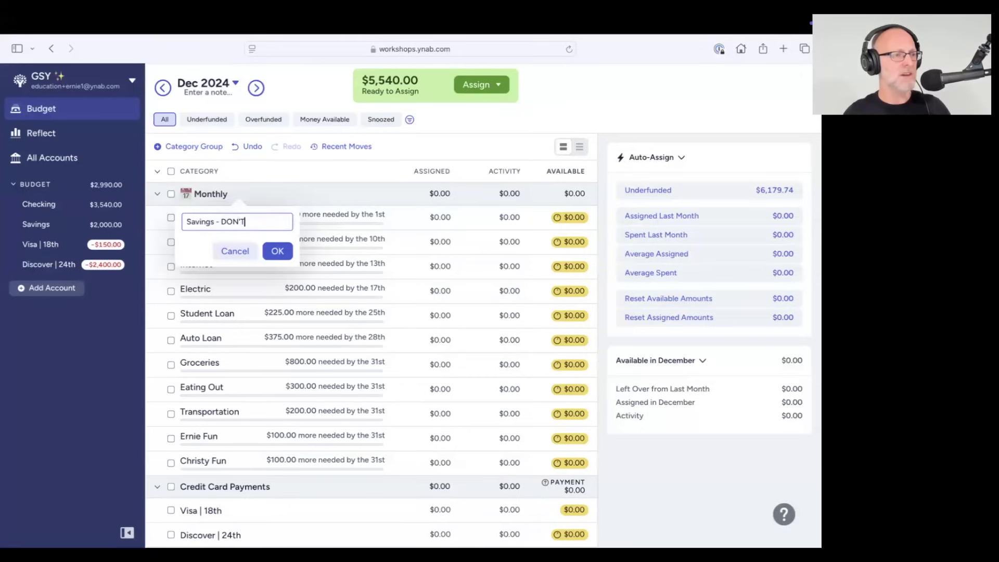
type(" TOUCH")
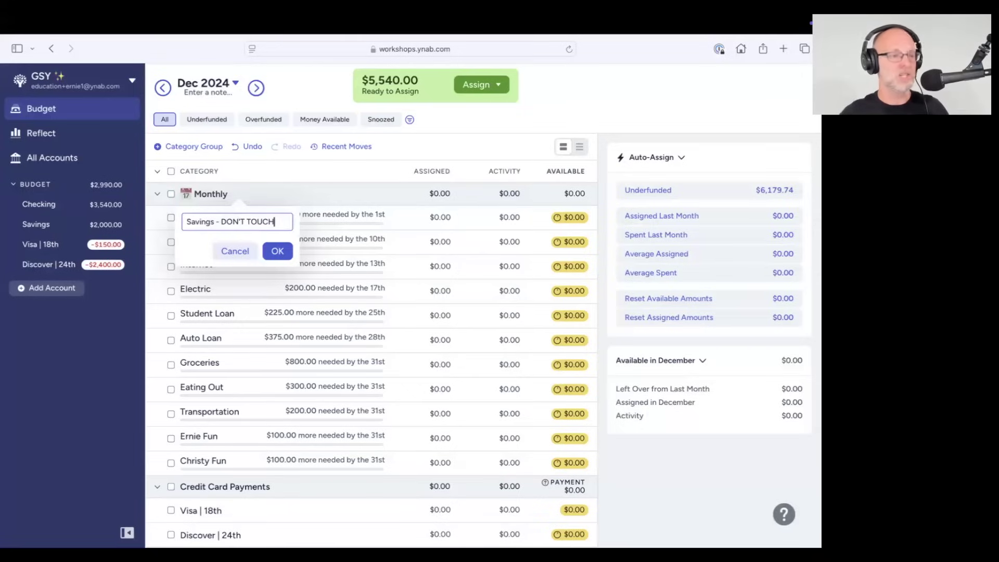
type("!!")
left_click(286, 252)
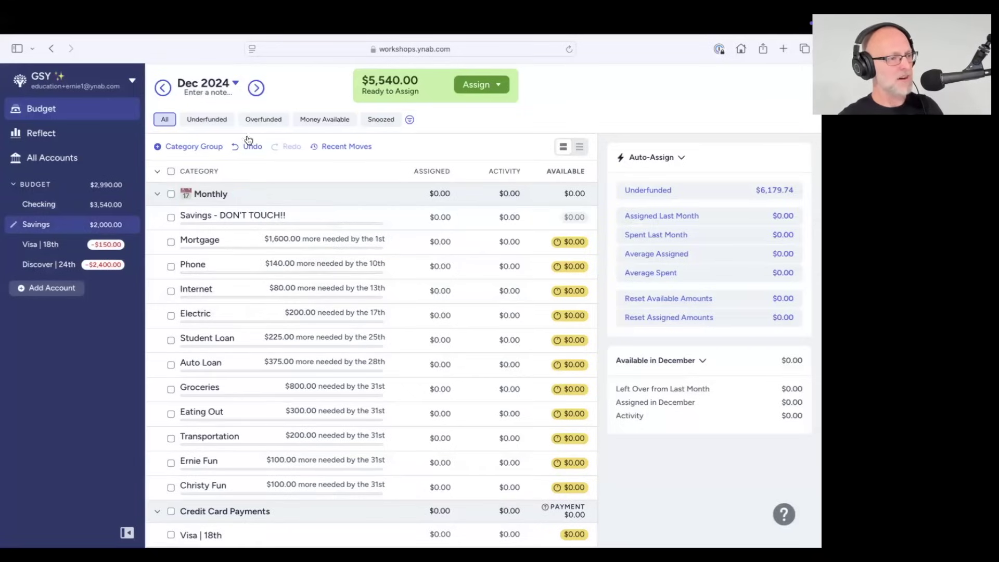
Assign $2,000 to the Savings - DON'T TOUCH!! category for December 2024 and clear its selection
left_click(436, 219)
type("2000")
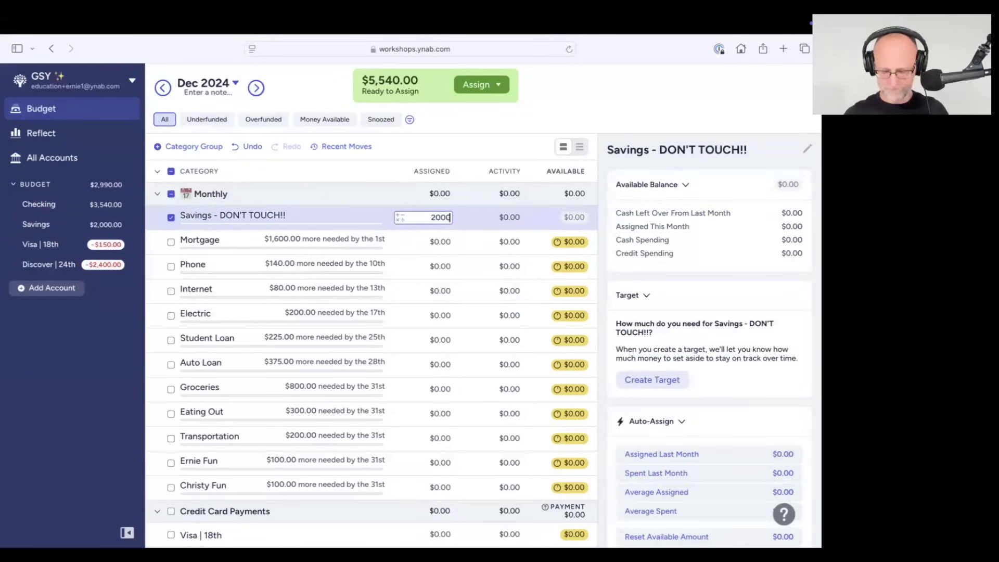
key("Return")
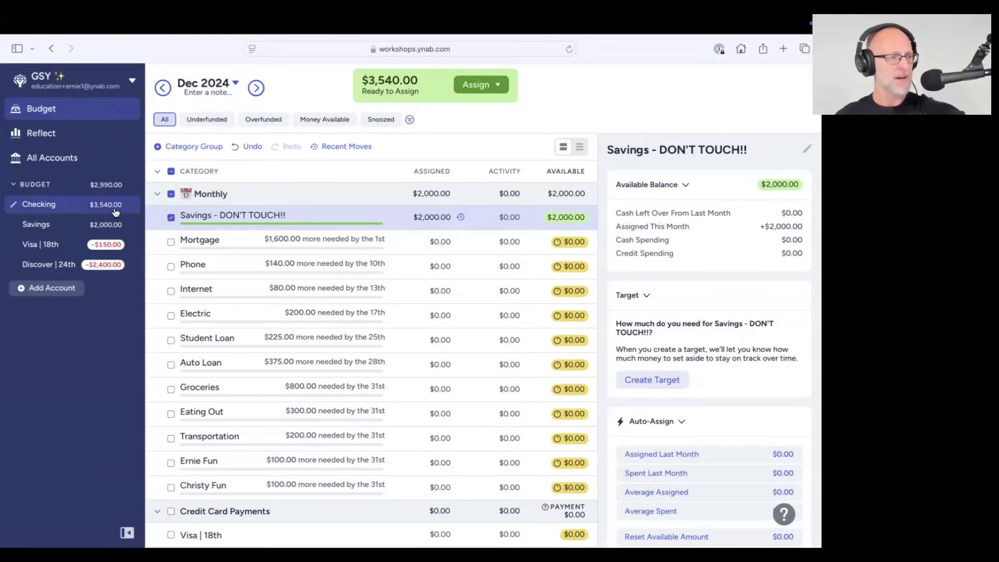
left_click(171, 217)
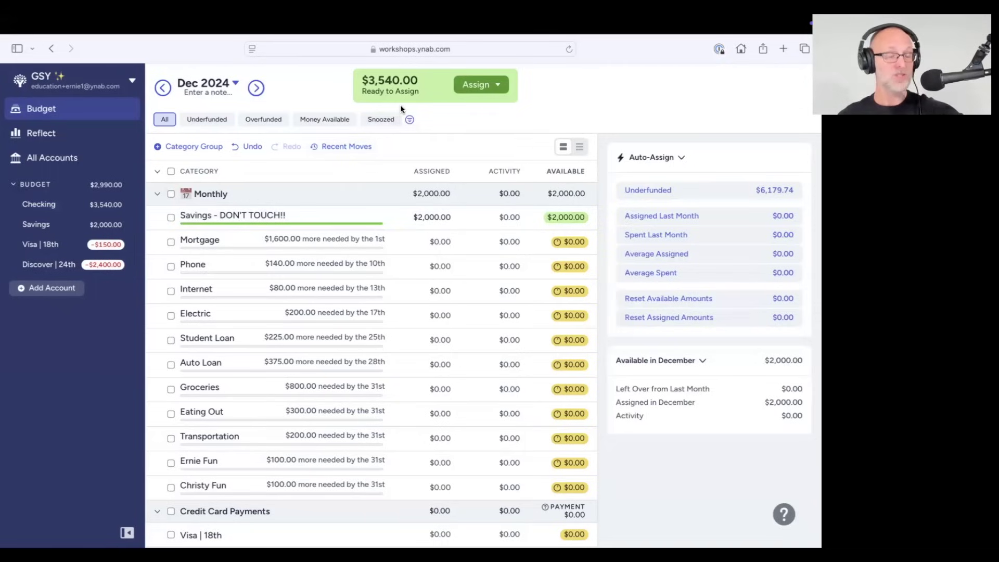
scroll(390, 227, "down", 2)
scroll(390, 228, "down", 8)
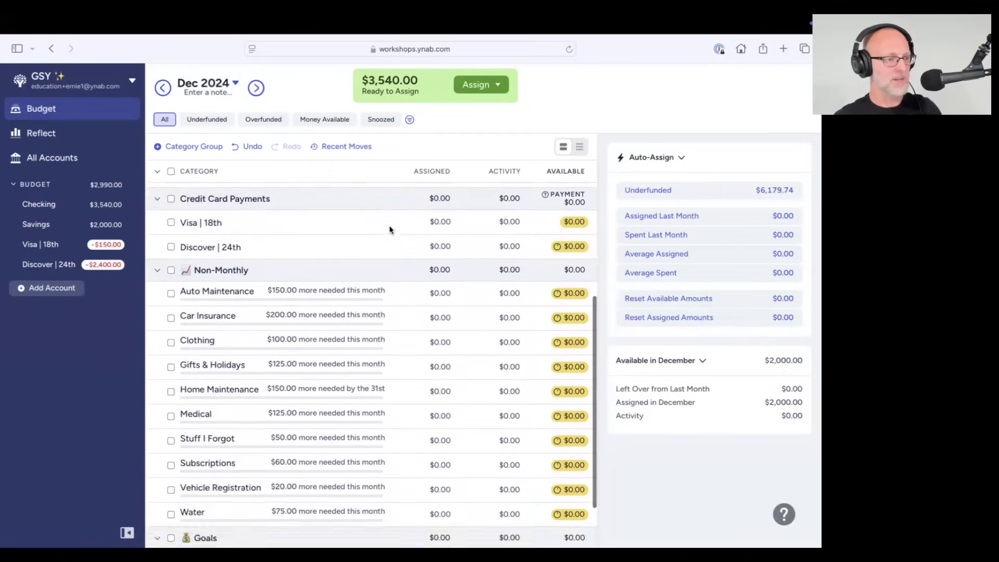
scroll(389, 228, "down", 2)
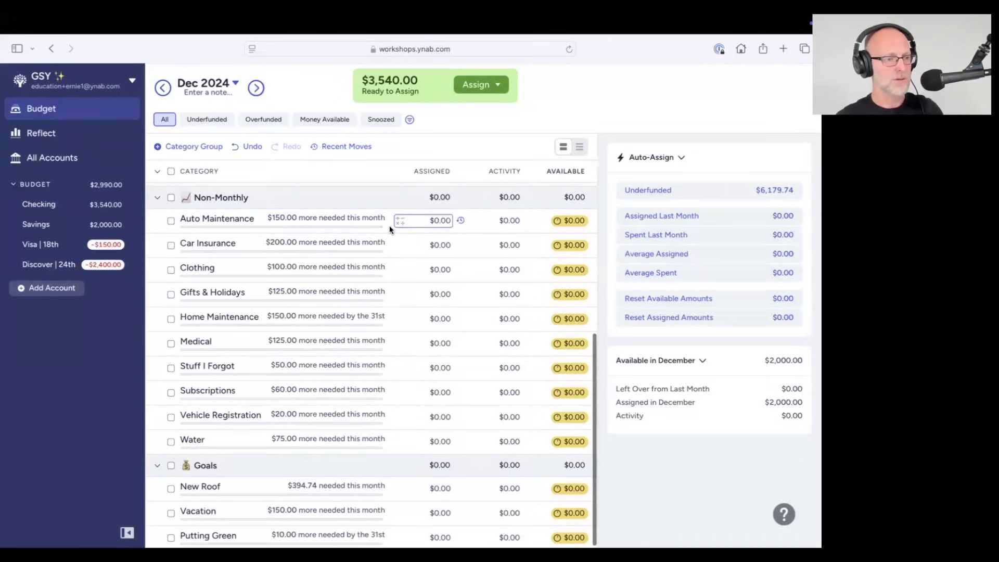
scroll(390, 226, "up", 10)
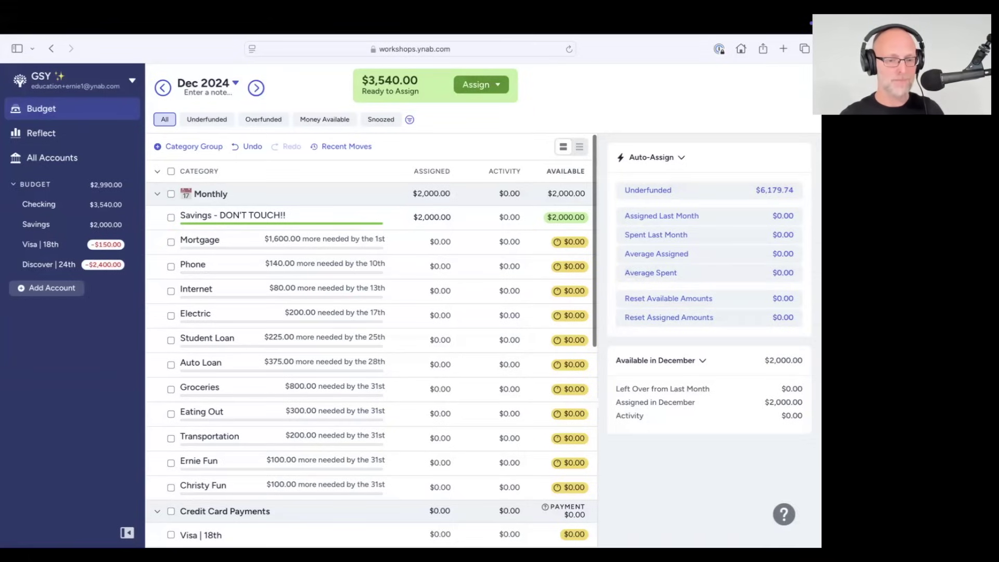
key("ctrl+Right")
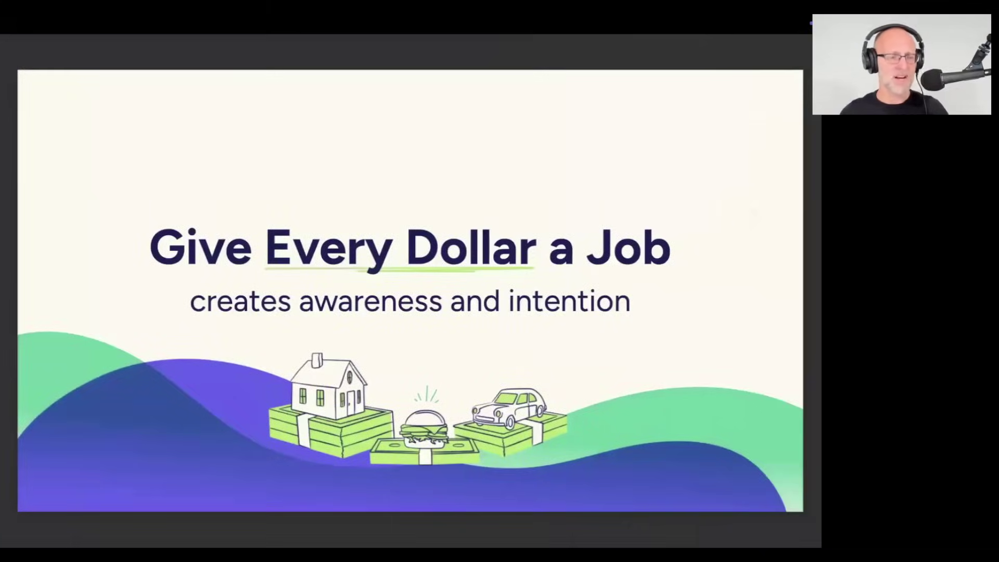
key("Right")
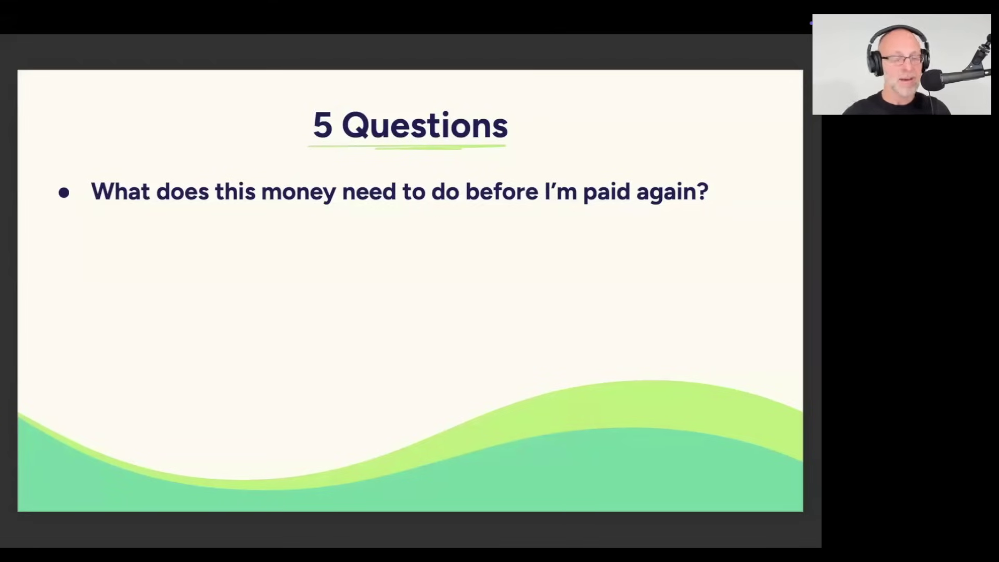
key("ctrl+Left")
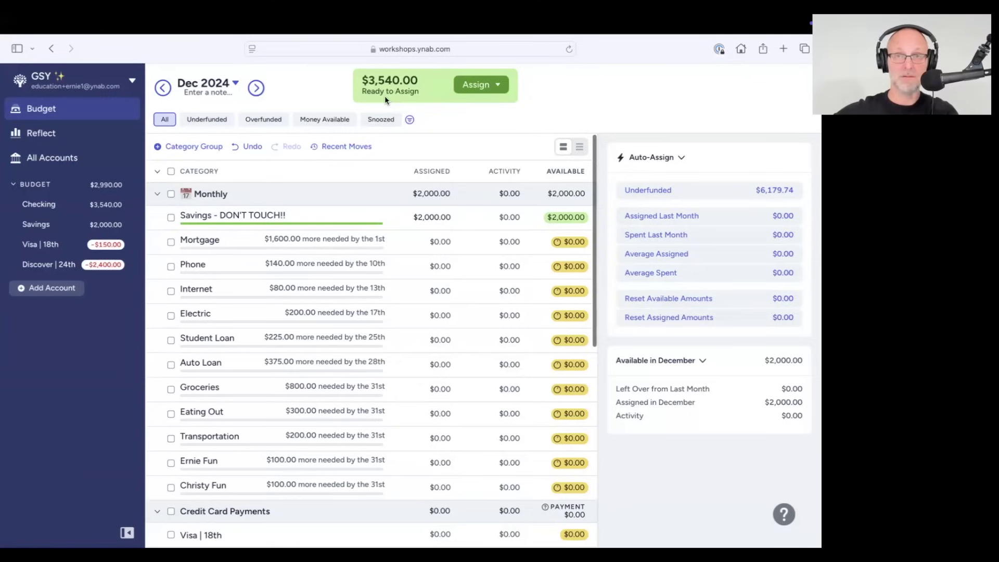
Snooze the Mortgage category's target for December 2024
left_click(170, 244)
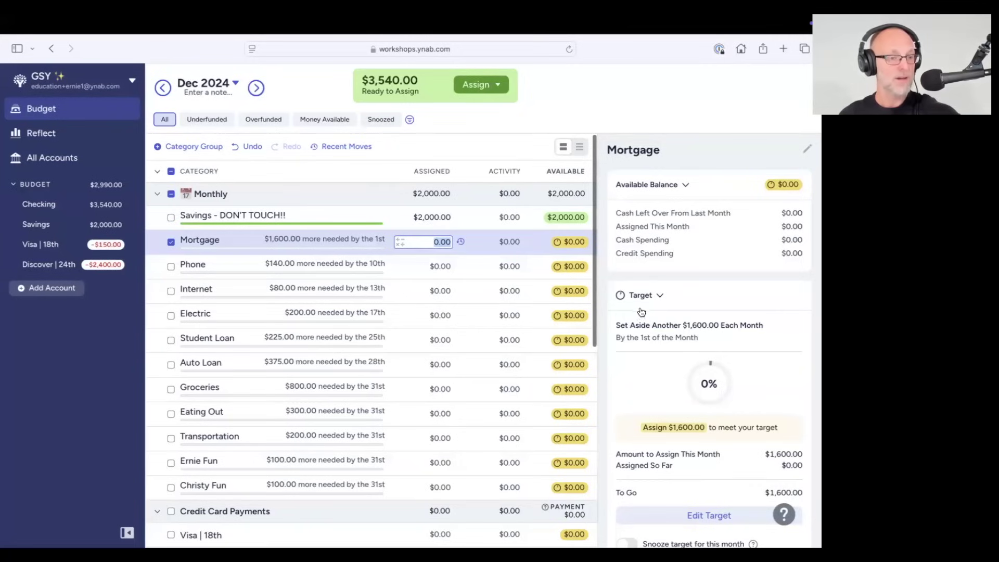
scroll(682, 489, "down", 3)
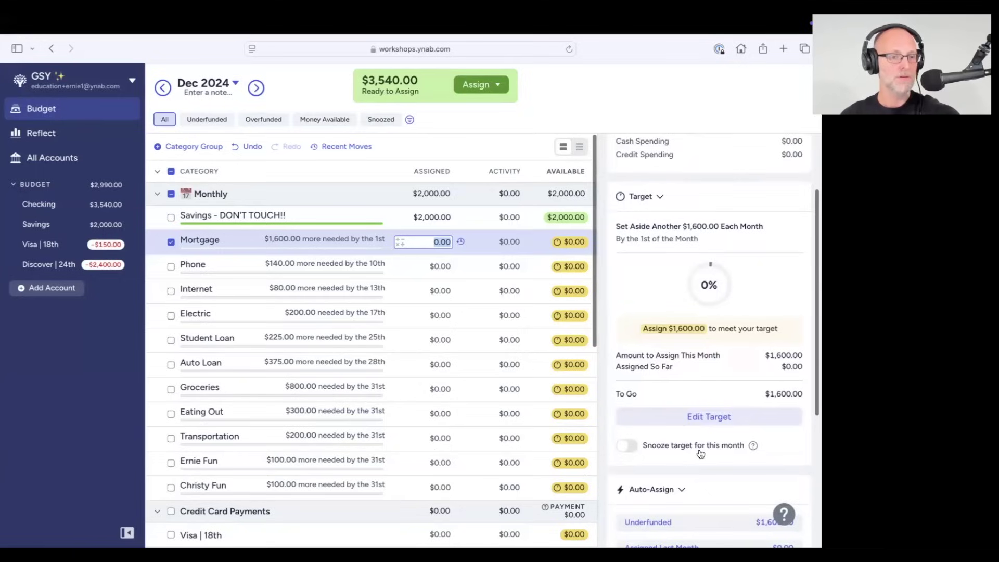
left_click(628, 446)
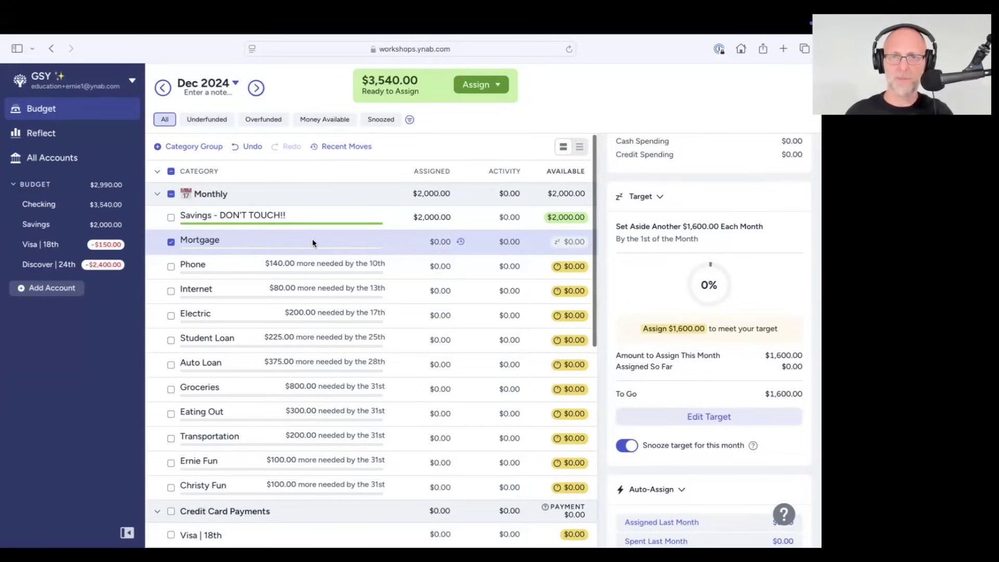
Check the Mortgage target in January 2025, return to the current month, and clear the Mortgage selection
left_click(255, 87)
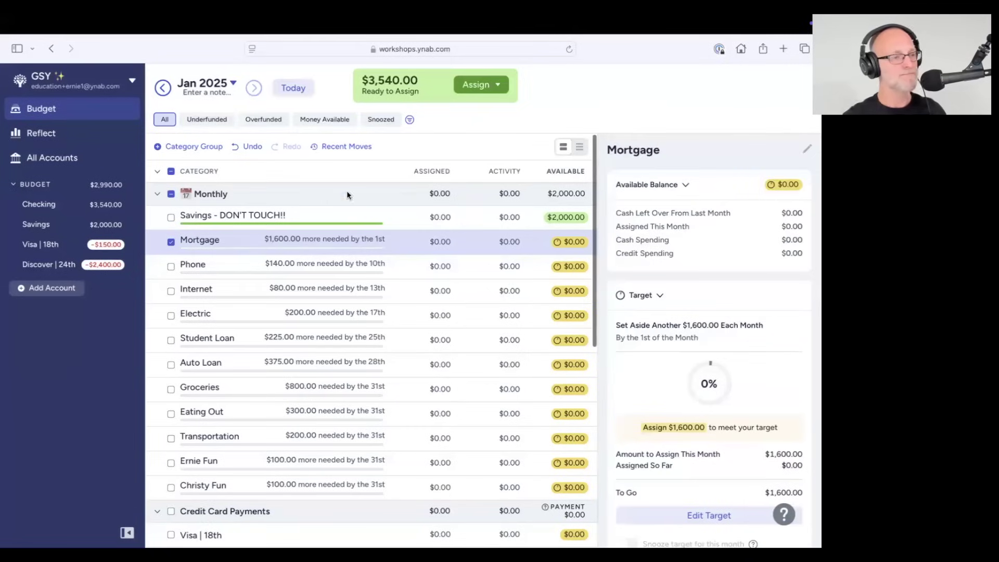
left_click(293, 88)
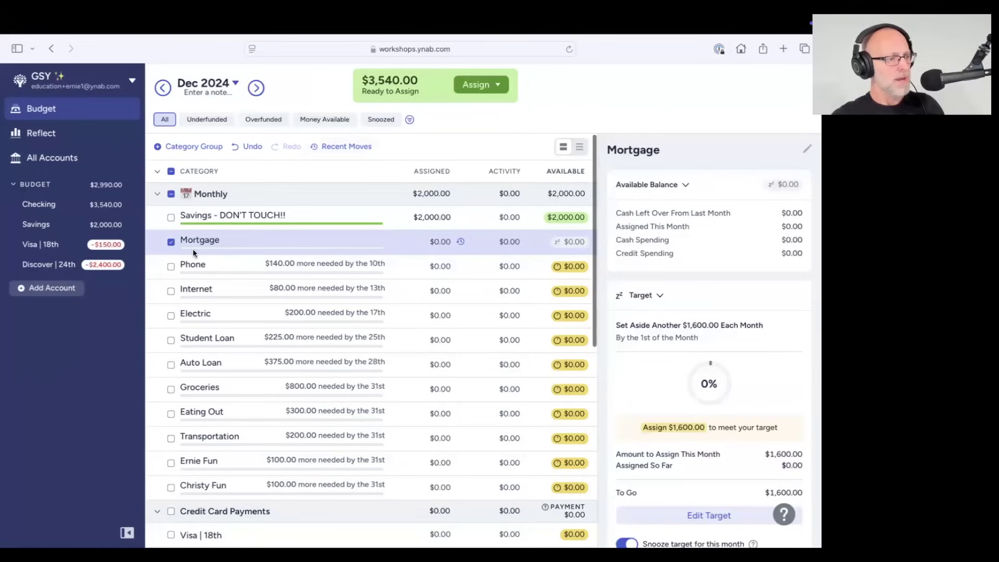
left_click(167, 242)
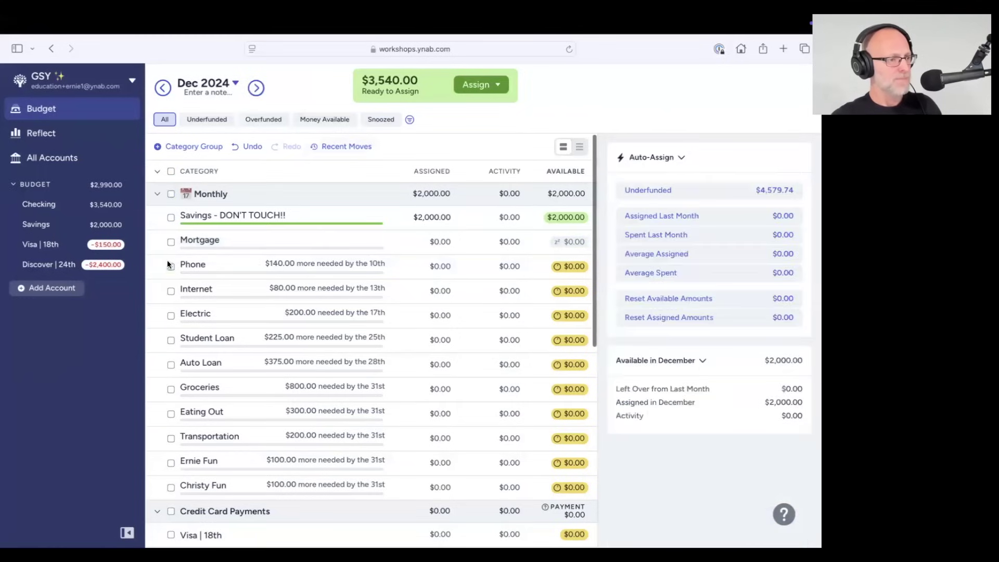
Assign $140 to the Phone category for December 2024 and clear its selection
left_click(205, 272)
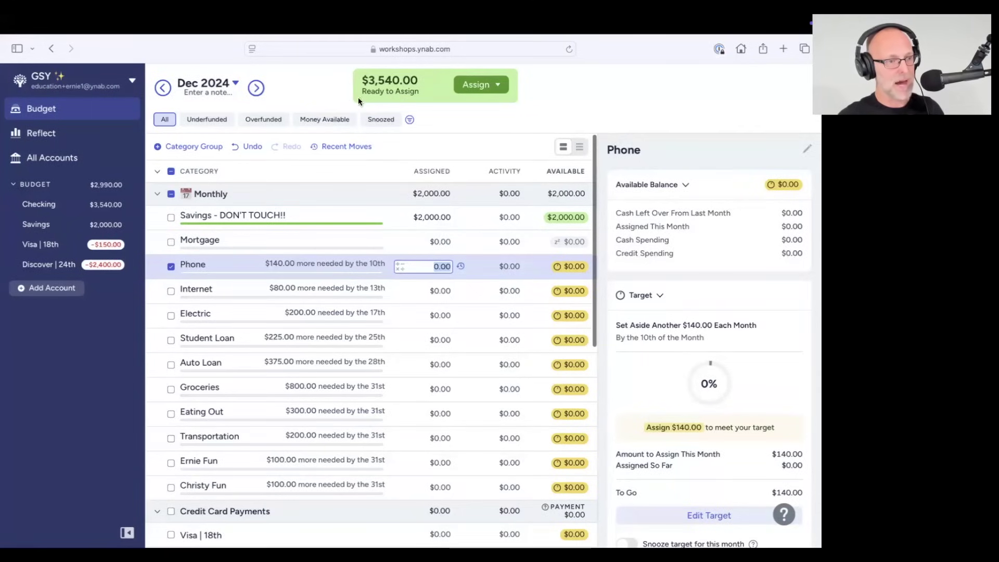
type("140")
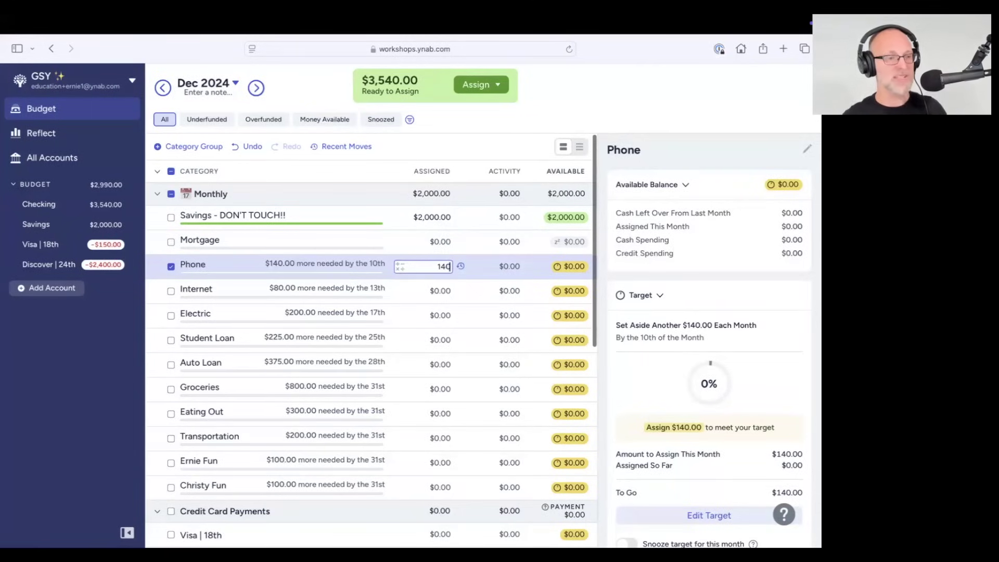
key("Return")
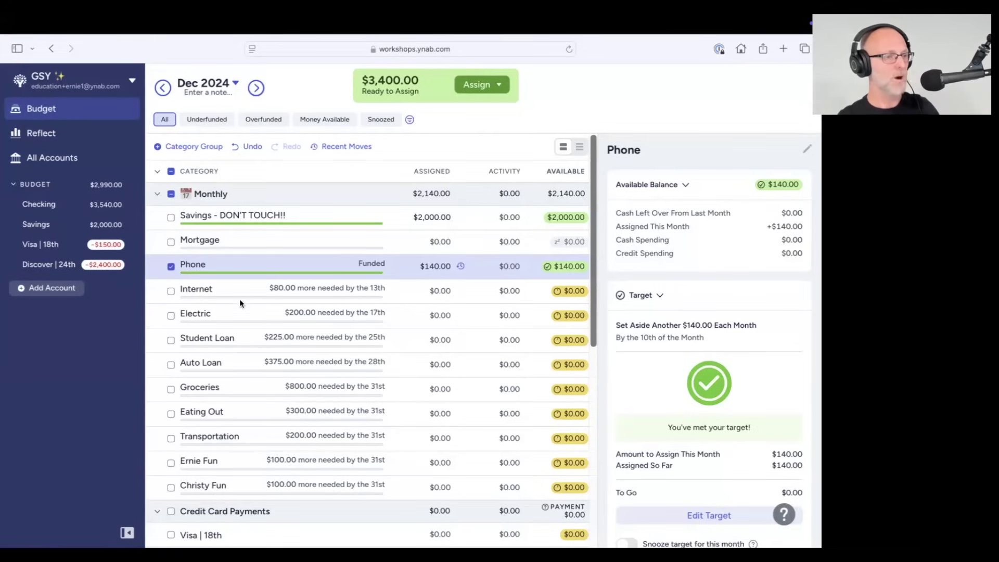
left_click(171, 266)
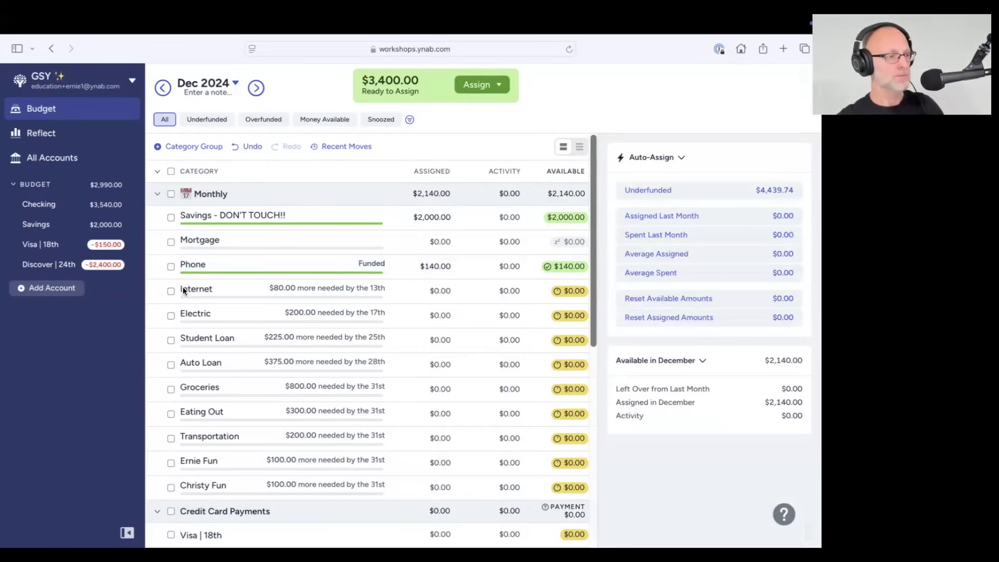
Assign $80 to the Internet category, check its funding status, and clear its selection
scroll(183, 287, "down", 1)
left_click(172, 273)
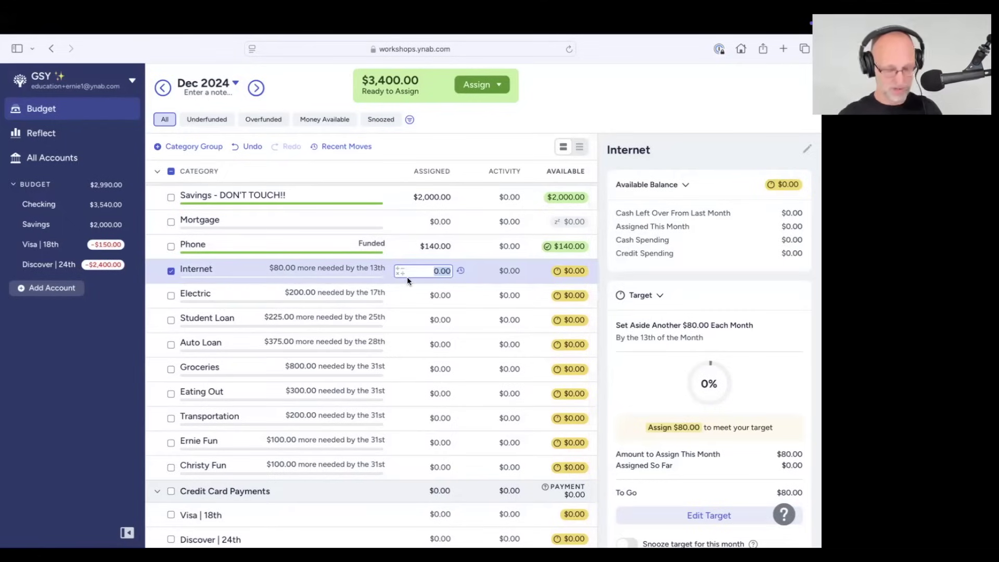
type("80")
key("Return")
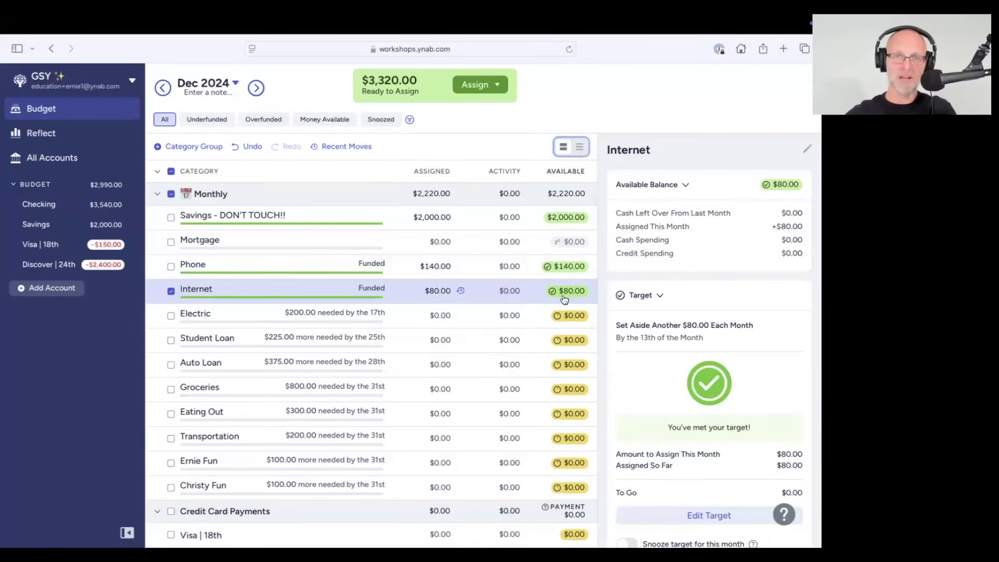
mouse_move(564, 300)
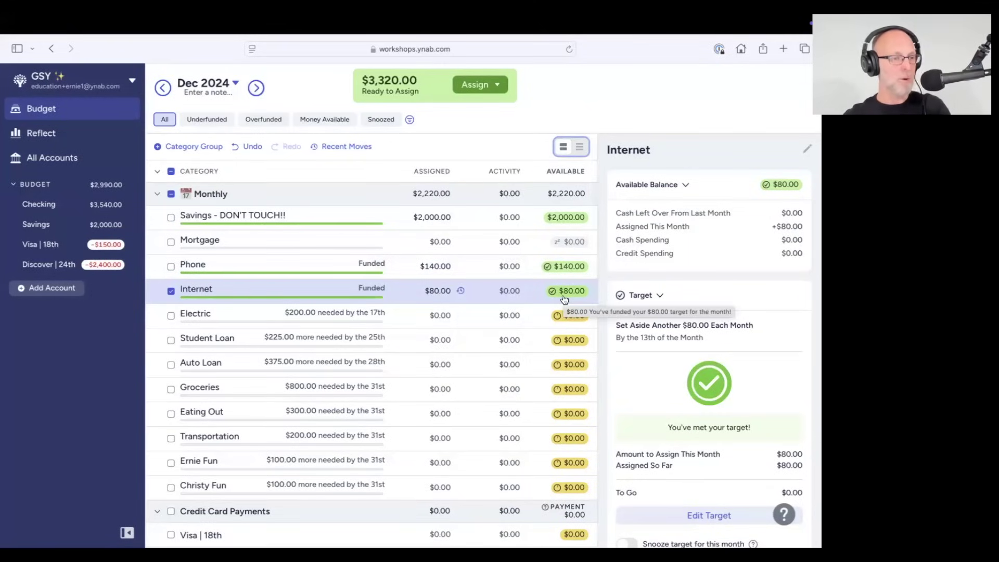
left_click(169, 292)
Assign $200 to the Electric category for December 2024 and clear its selection
left_click(277, 320)
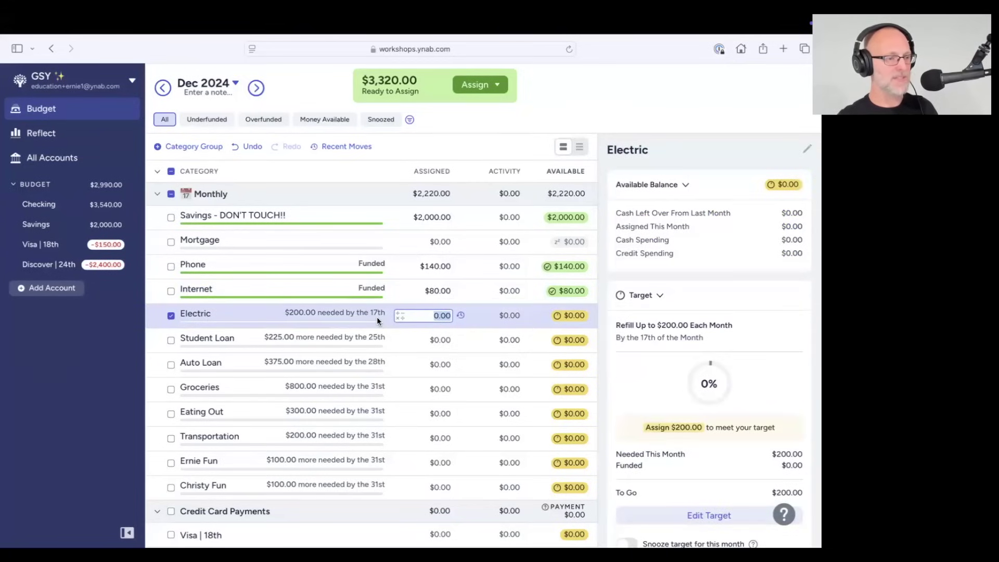
type("200")
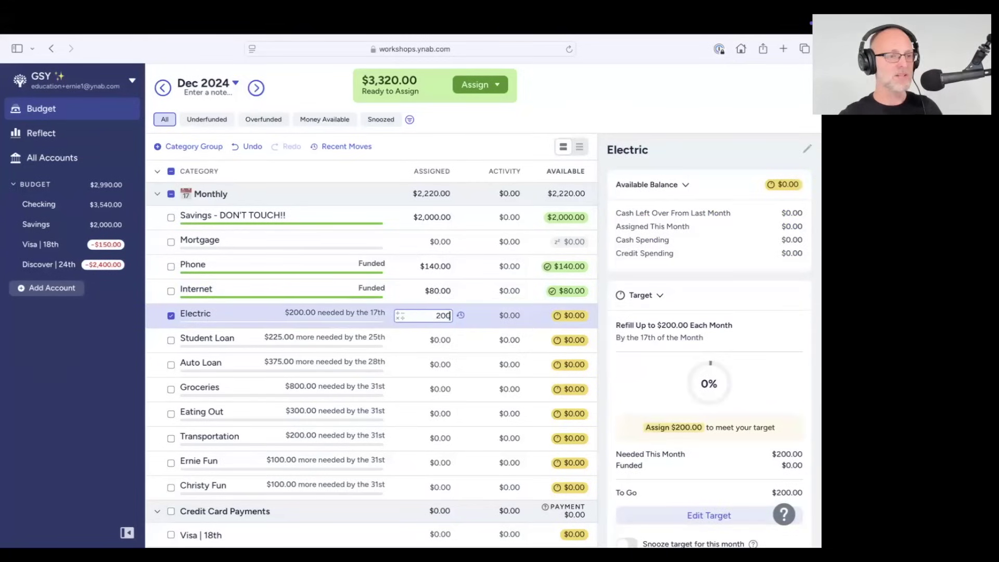
key("Return")
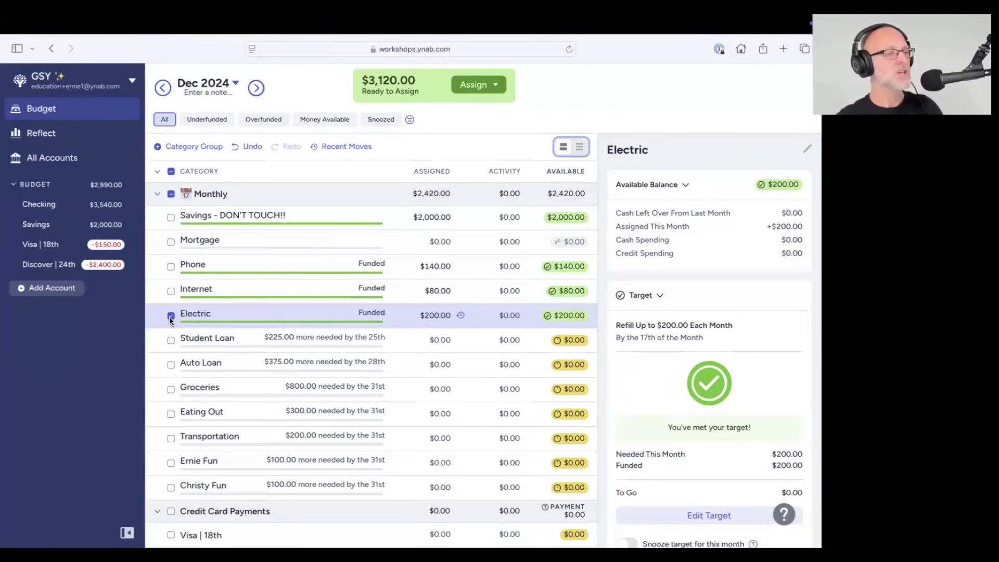
left_click(171, 316)
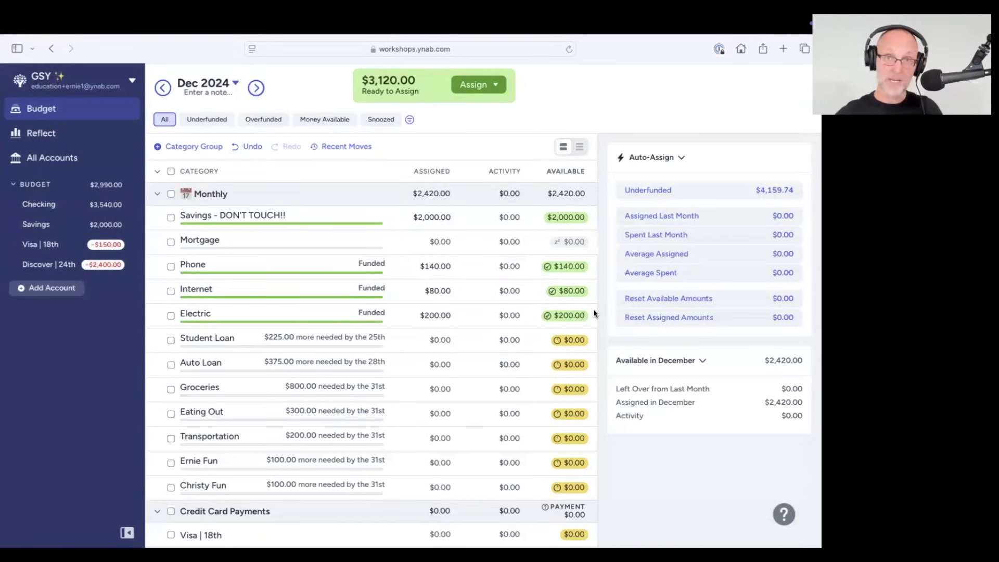
Assign $100 to the Student Loan category for December 2024 and clear its selection
scroll(432, 354, "down", 3)
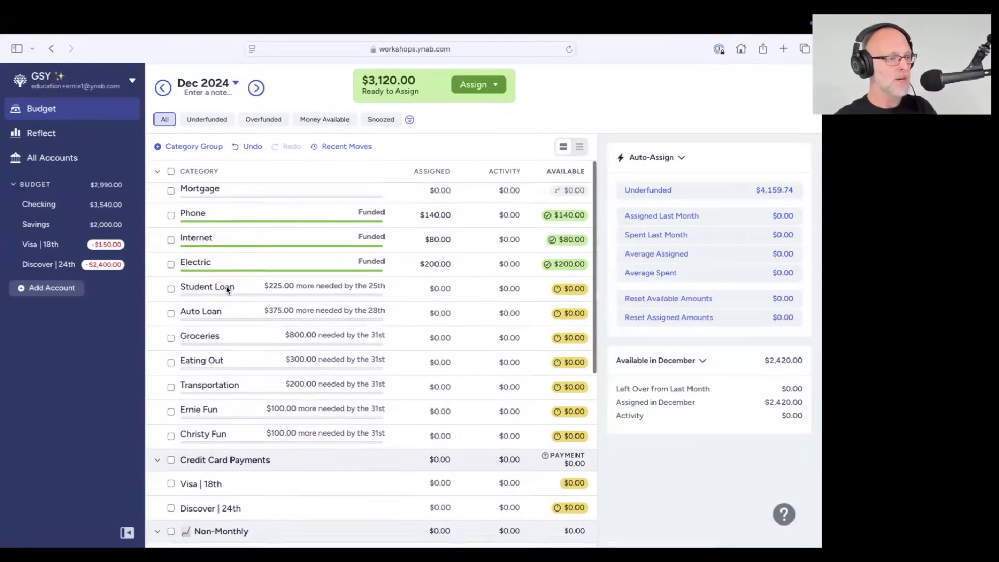
left_click(171, 243)
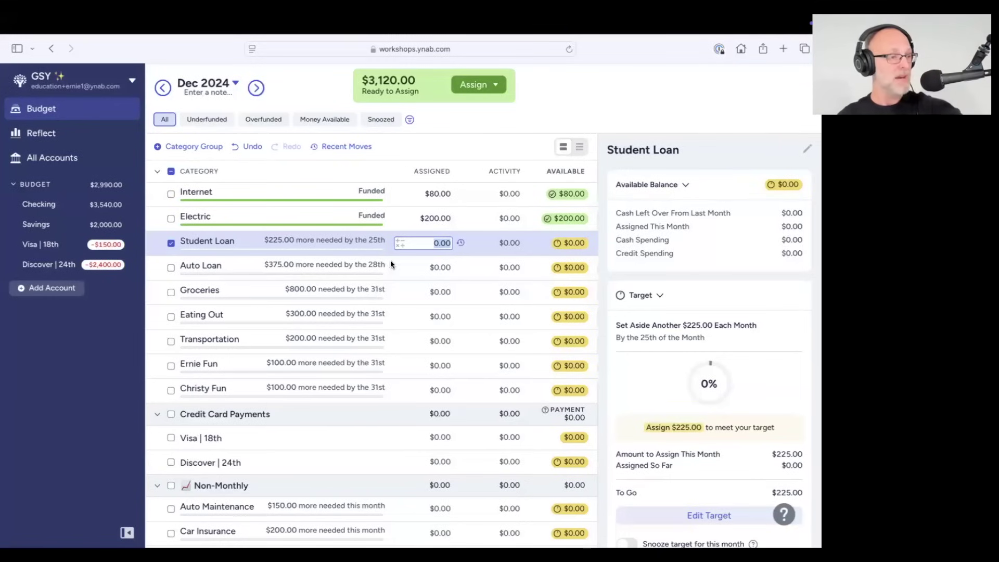
type("100")
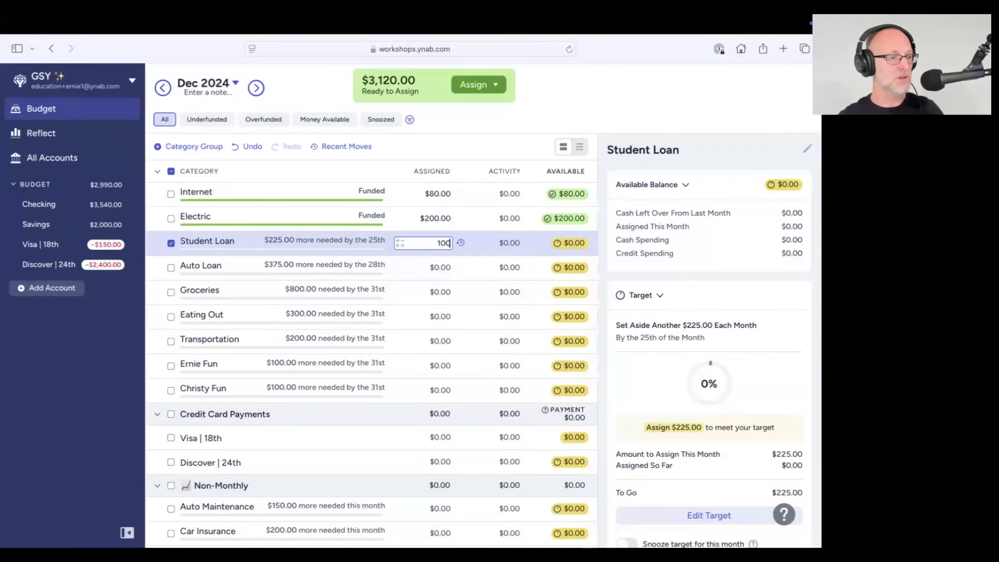
key("Return")
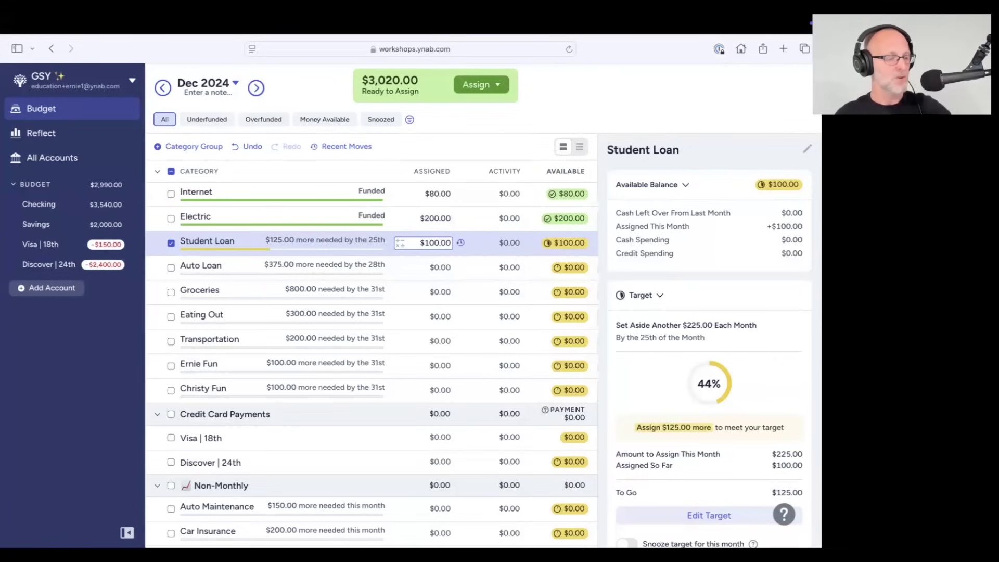
left_click(298, 246)
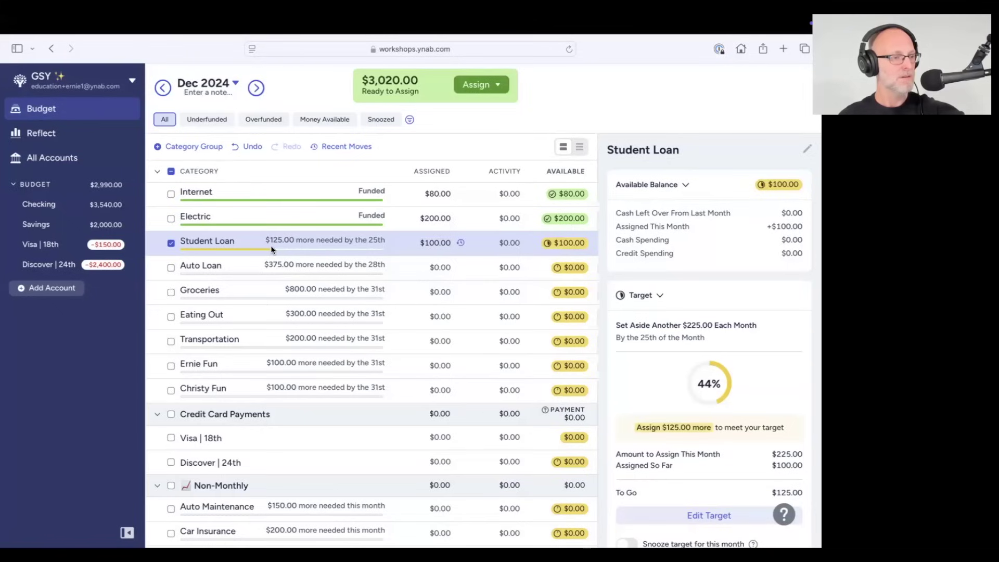
left_click(174, 265)
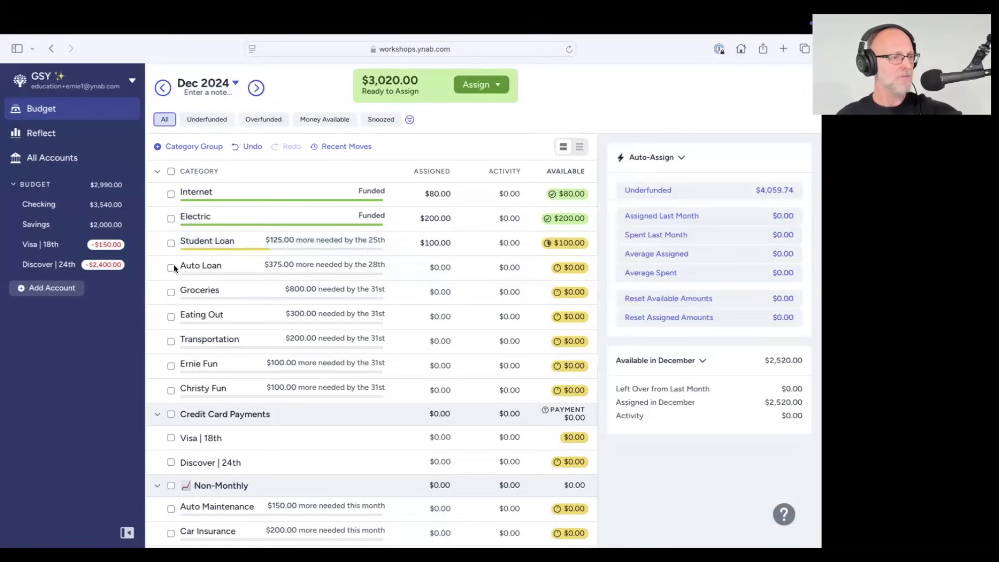
Assign $150 to the Auto Loan category, review it together with Student Loan, and clear both selections
left_click(338, 263)
left_click(424, 267)
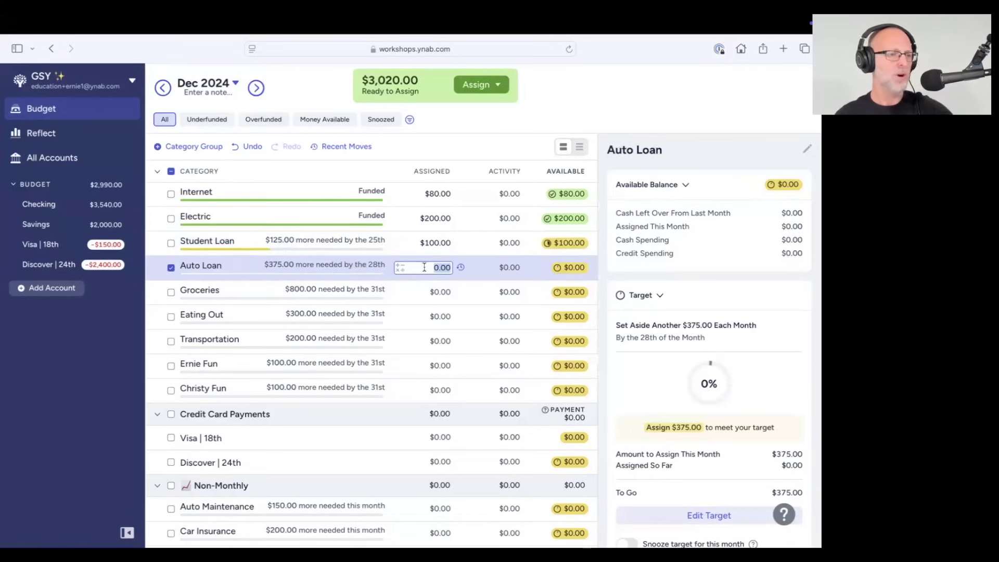
type("150")
key("Return")
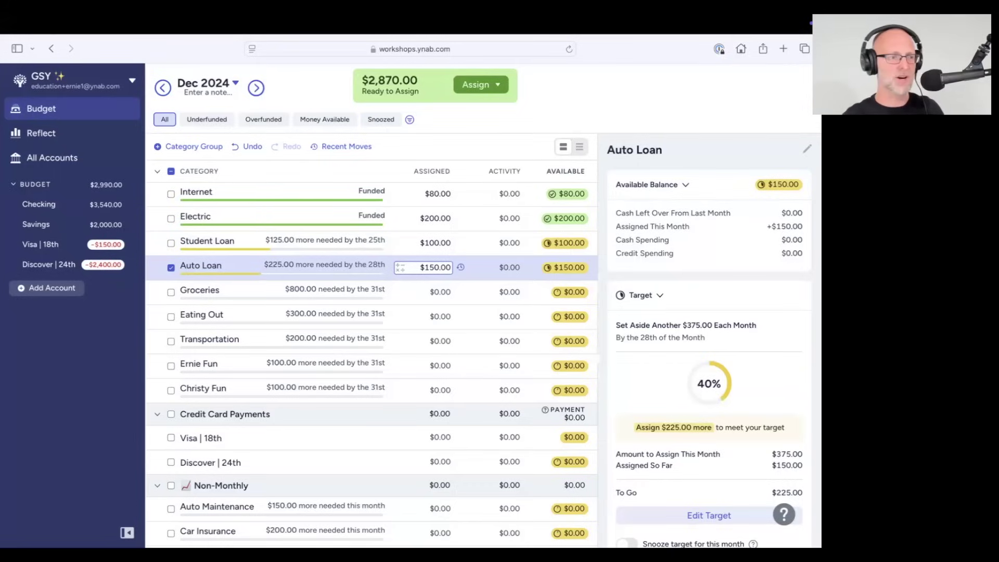
left_click(171, 243)
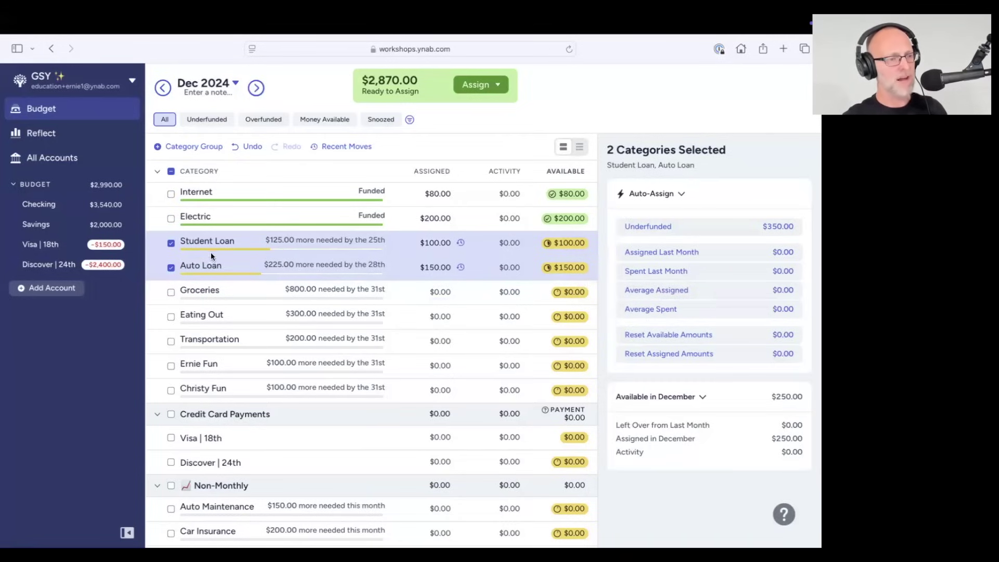
left_click(171, 243)
left_click(172, 267)
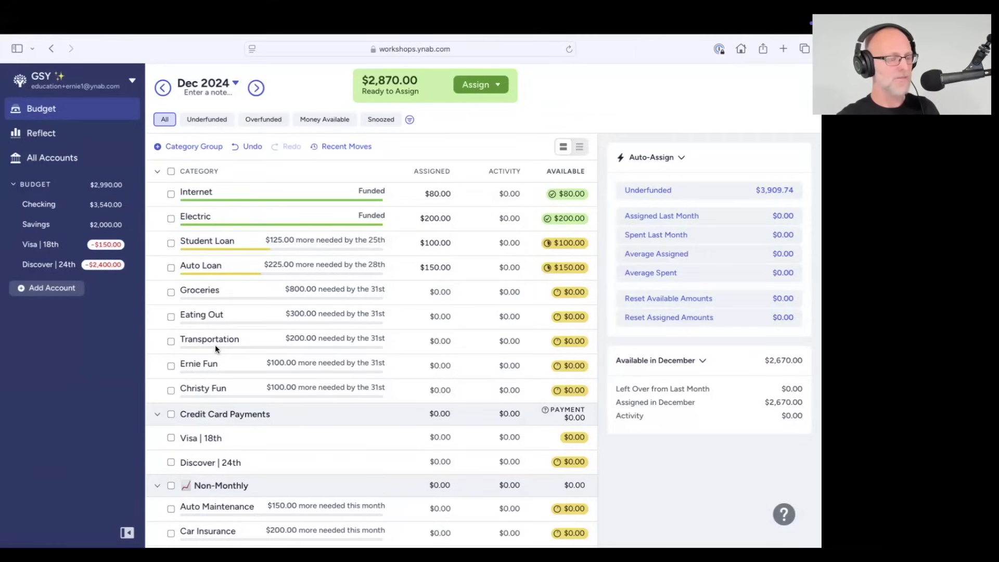
Assign $400 to the Groceries category for December 2024, check its funding status, and clear its selection
left_click(323, 289)
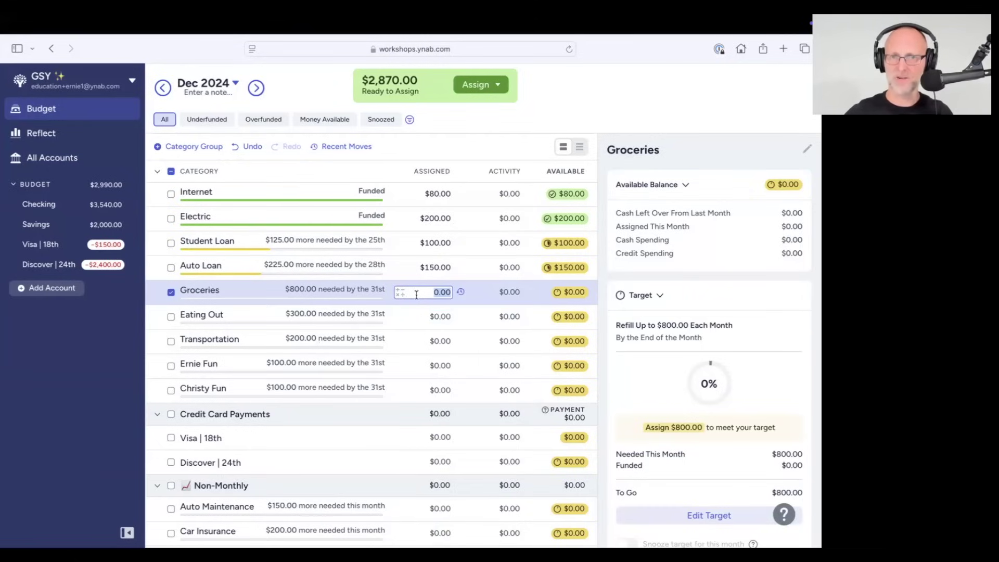
type("4")
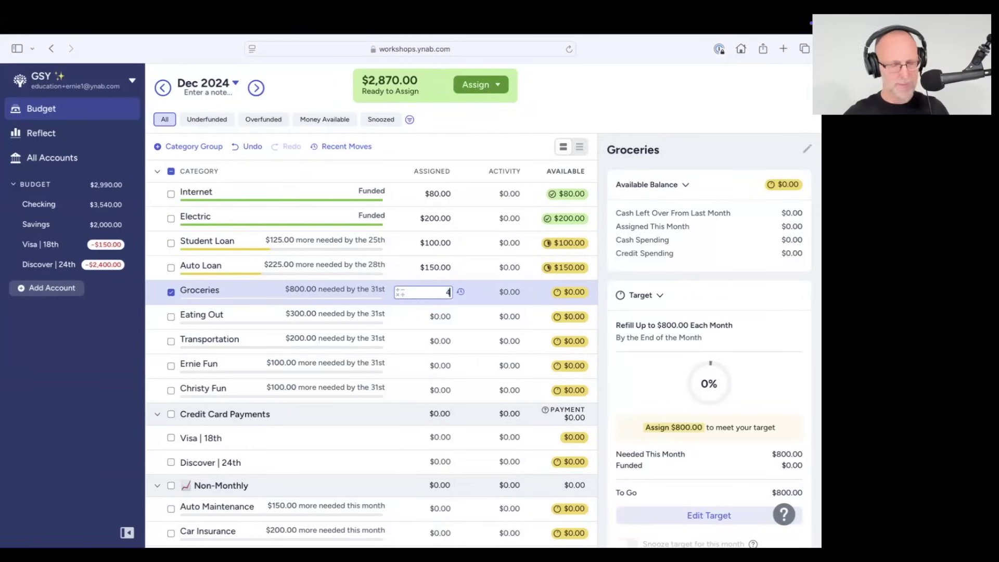
type("00")
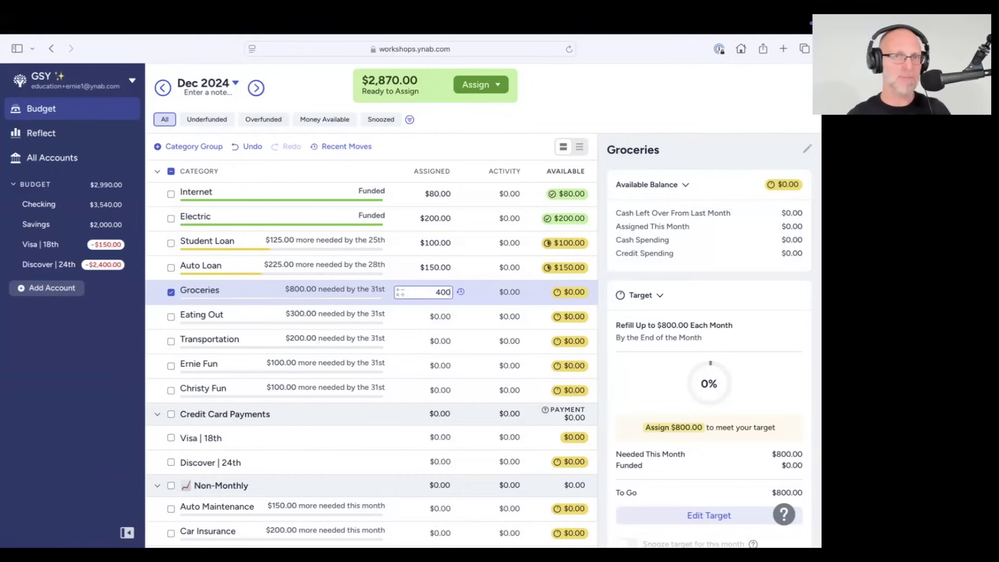
key("Return")
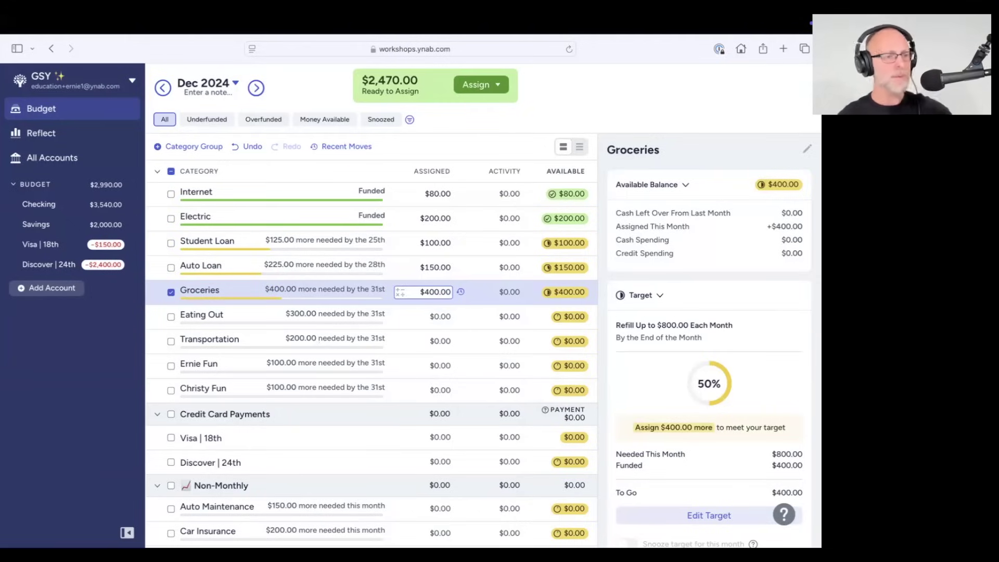
left_click(440, 316)
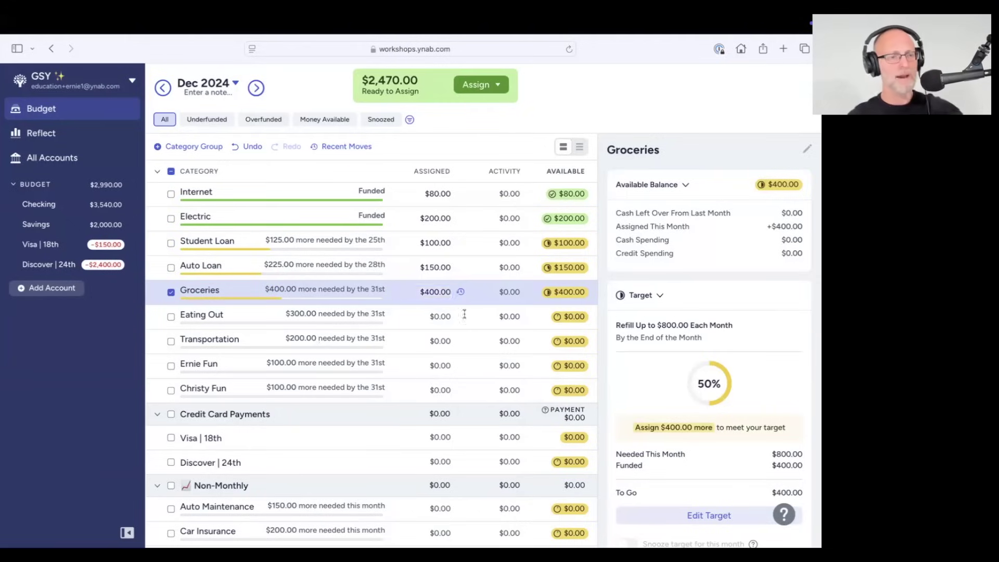
left_click(435, 294)
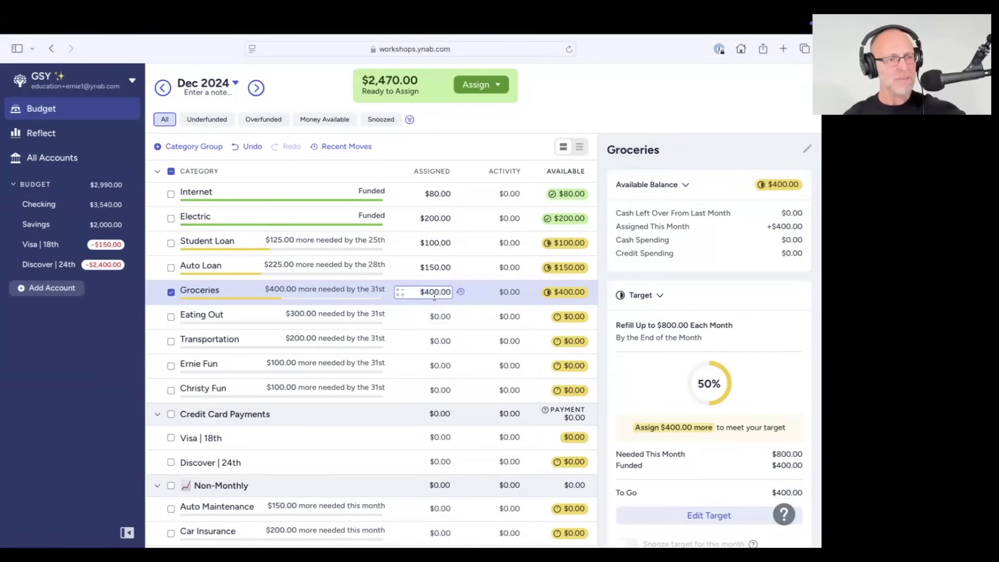
key("Return")
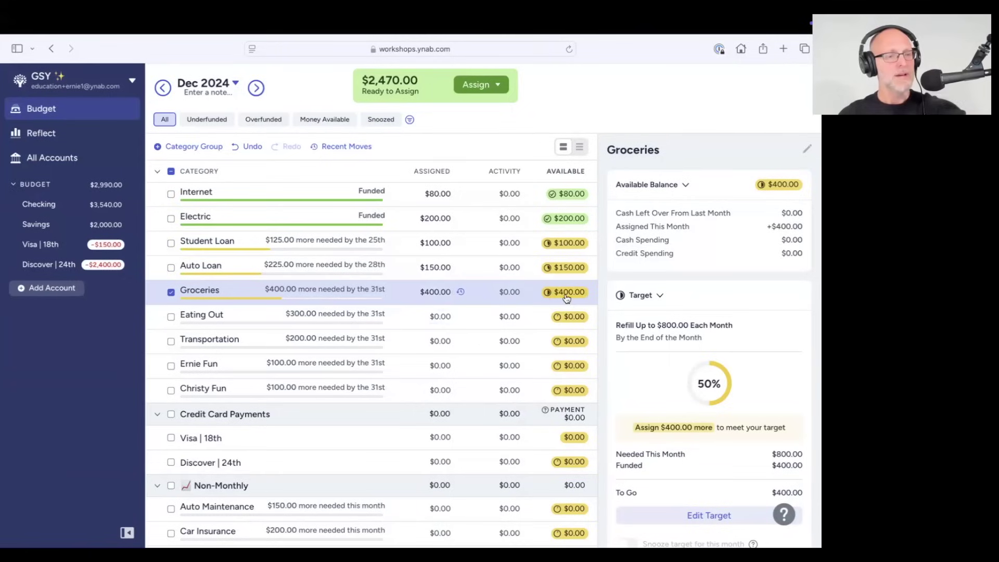
mouse_move(569, 299)
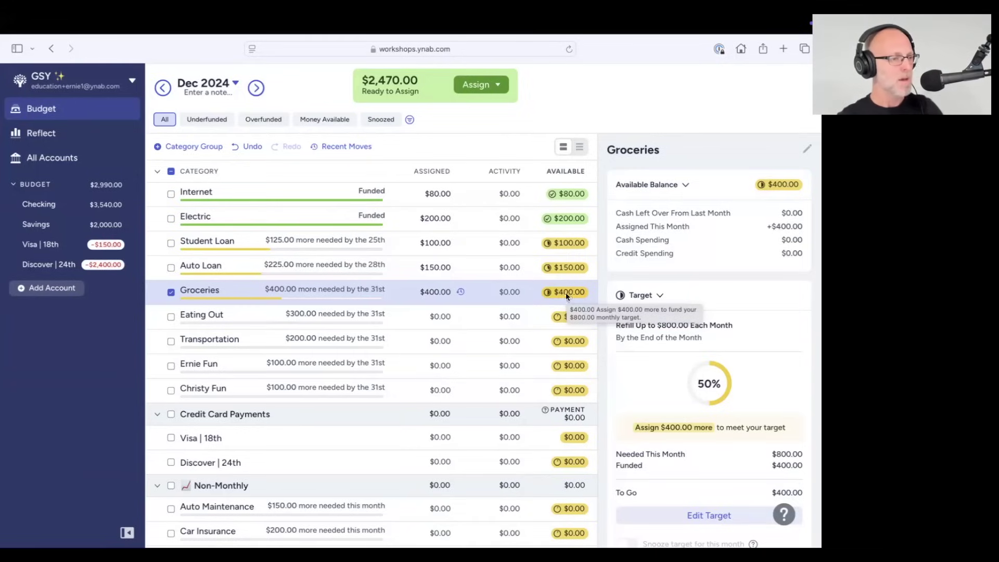
left_click(176, 304)
Assign $150 to the Eating Out category for December 2024 and clear its selection
left_click(397, 318)
type("150")
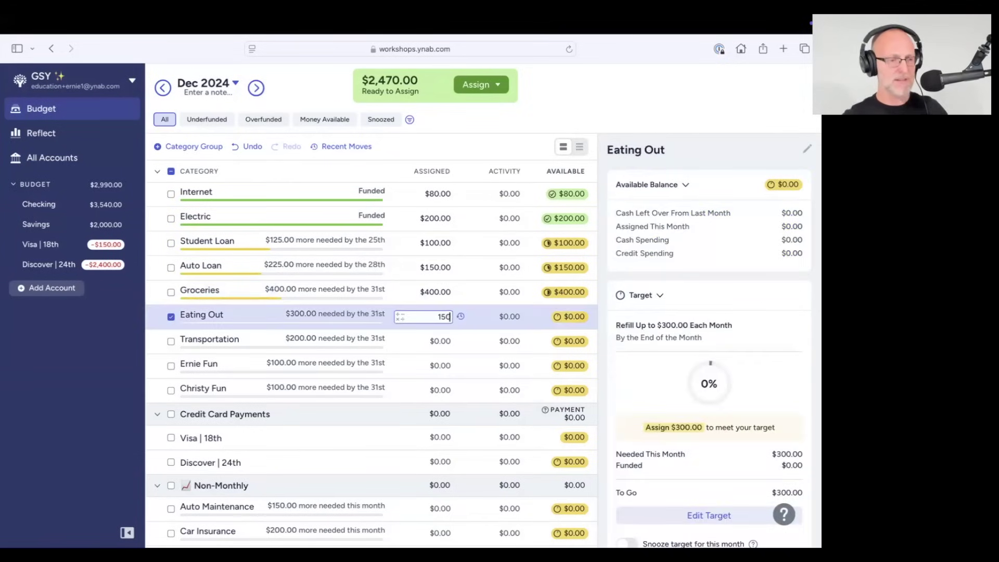
left_click(171, 315)
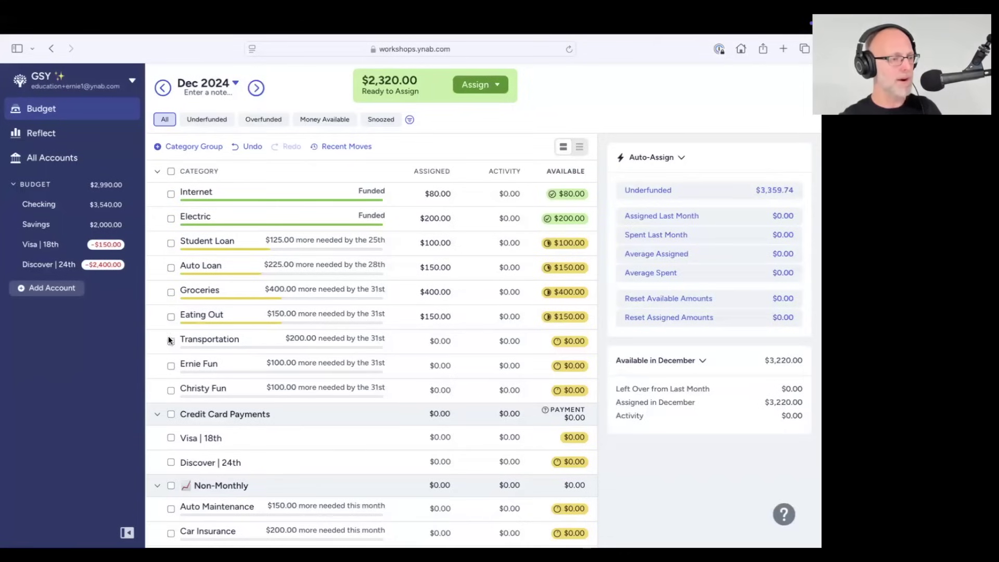
Assign $100 to the Transportation category, review it together with Groceries and Eating Out, and clear all three selections
left_click(170, 341)
left_click(437, 341)
type("100")
key("Return")
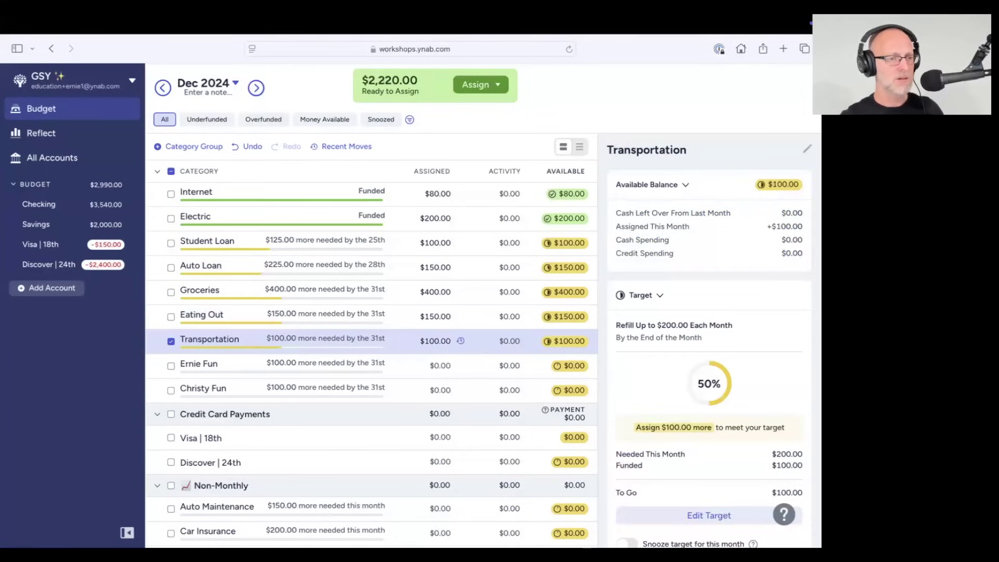
left_click(170, 316)
left_click(170, 292)
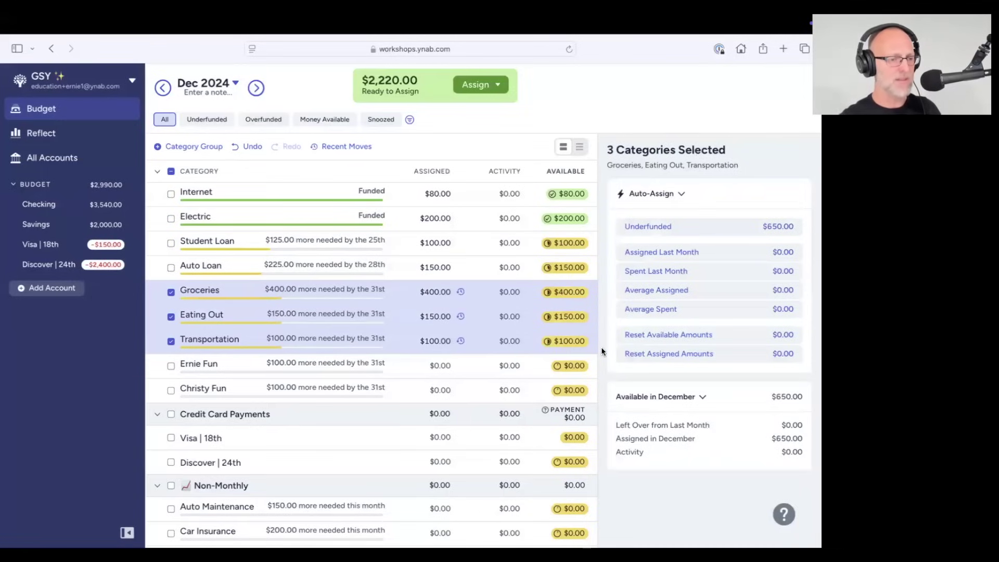
left_click(171, 294)
left_click(172, 317)
left_click(171, 342)
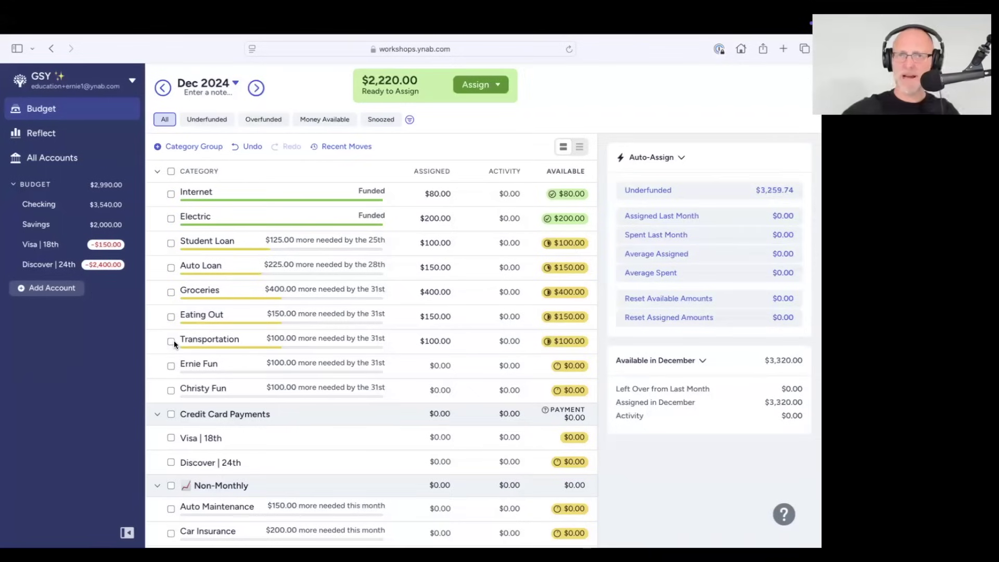
Select the two personal Fun categories and assign $100 to the first one for December 2024
left_click(170, 366)
left_click(172, 390)
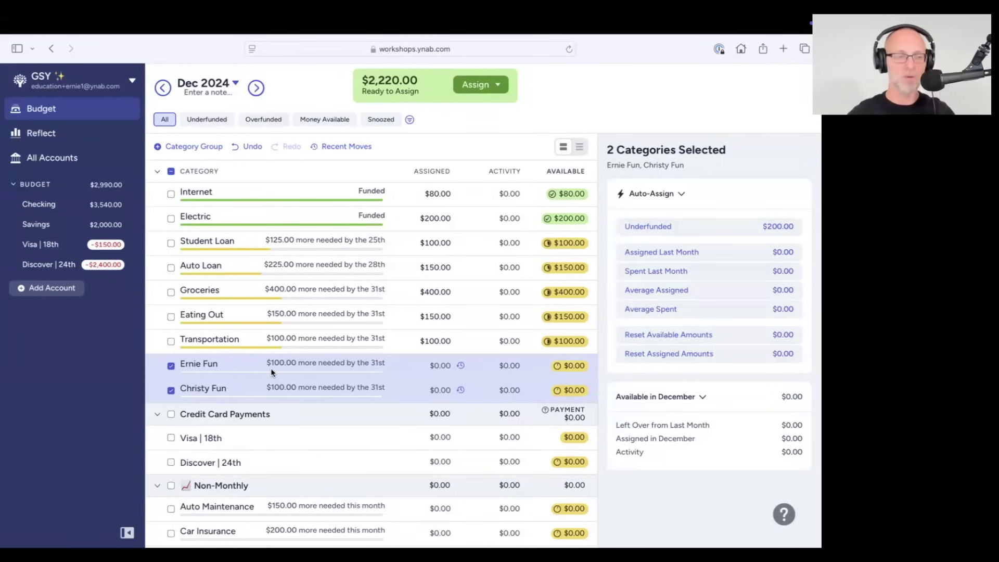
left_click(453, 367)
type("100")
key("Return")
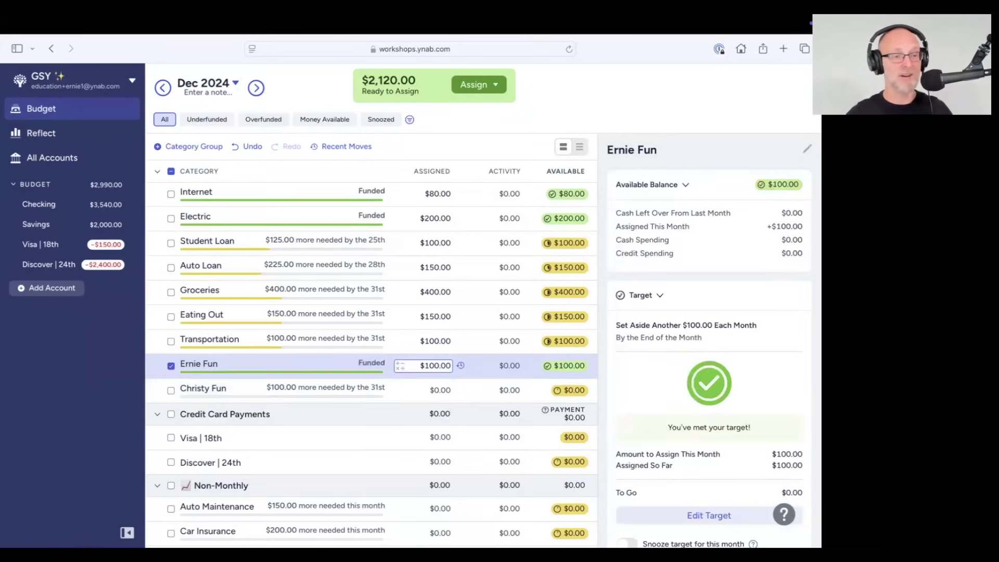
Assign $100 to the second personal Fun category, review both Fun categories together, and clear their selections
left_click(438, 388)
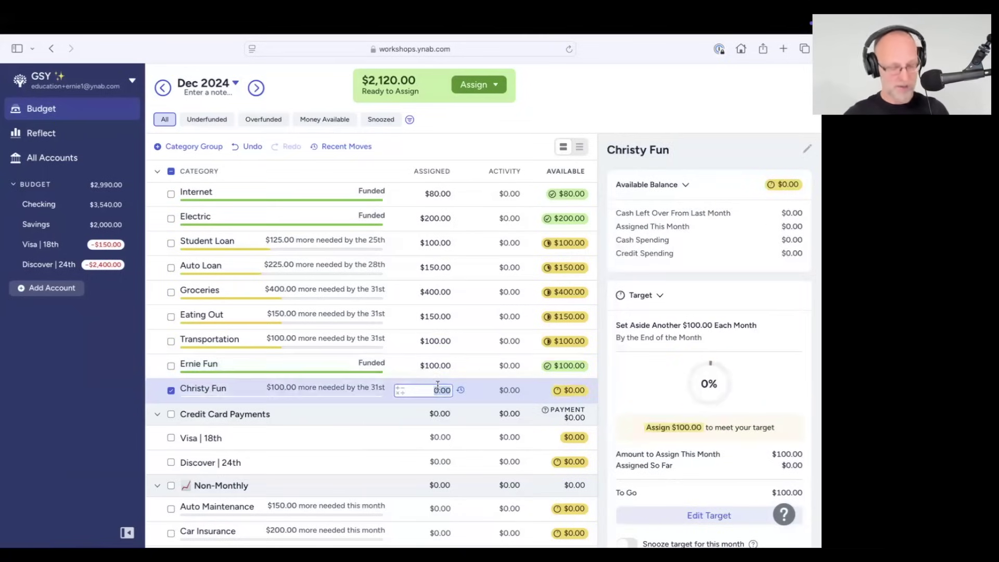
type("100")
key("Return")
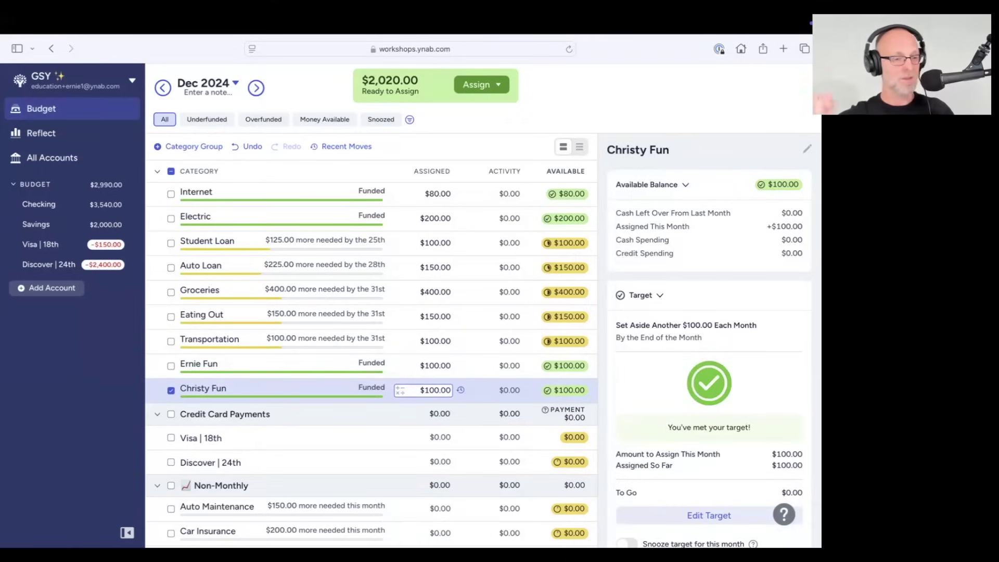
left_click(171, 366)
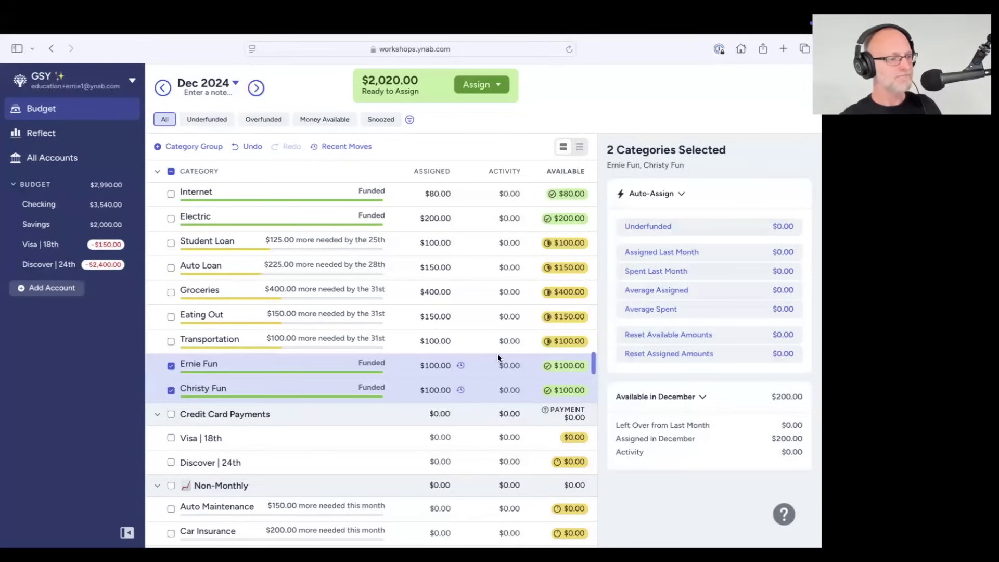
left_click(172, 388)
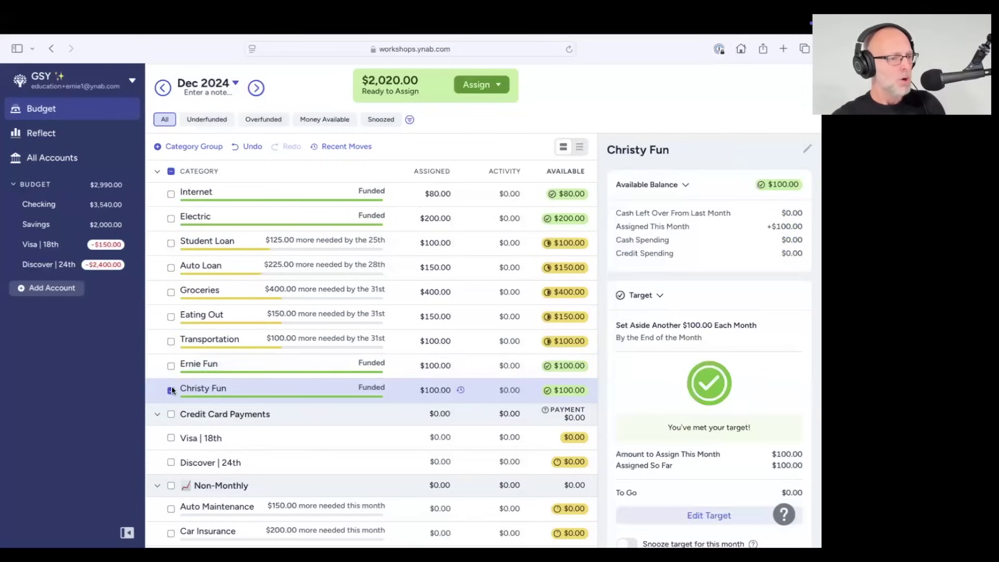
left_click(171, 390)
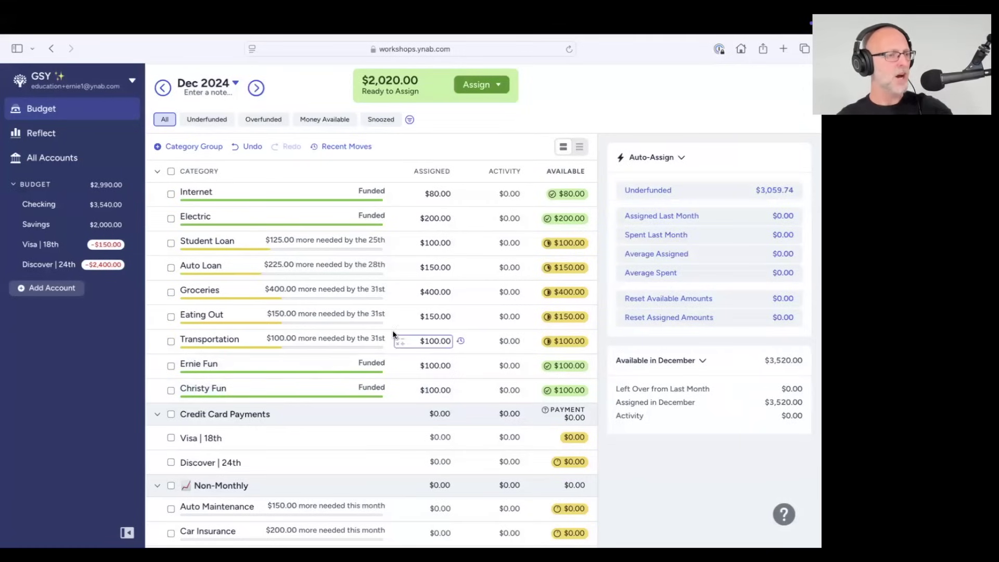
Assign $150 to the Visa payment category under Credit Card Payments for December 2024 and clear its selection
scroll(385, 239, "up", 2)
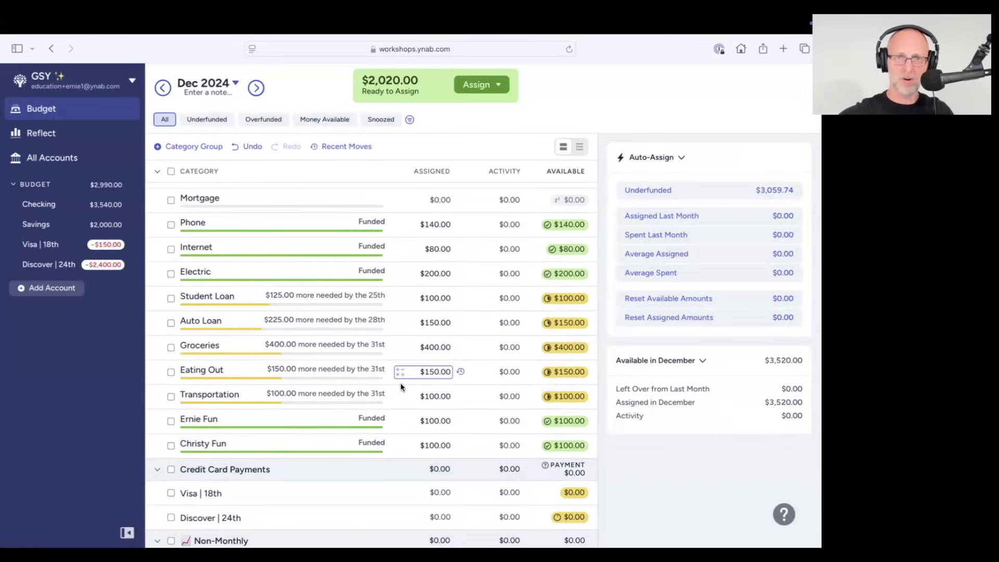
scroll(174, 187, "up", 2)
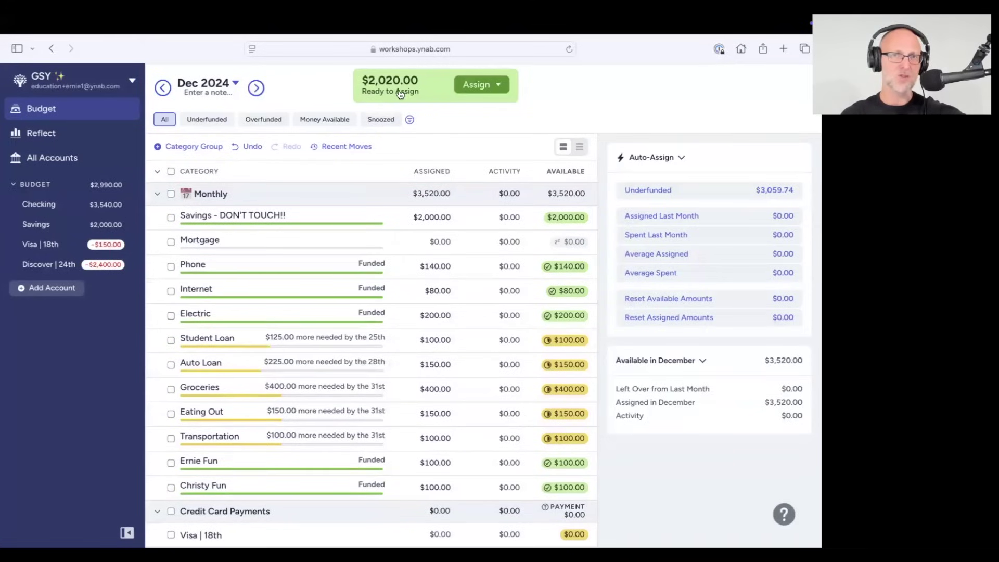
scroll(297, 318, "down", 5)
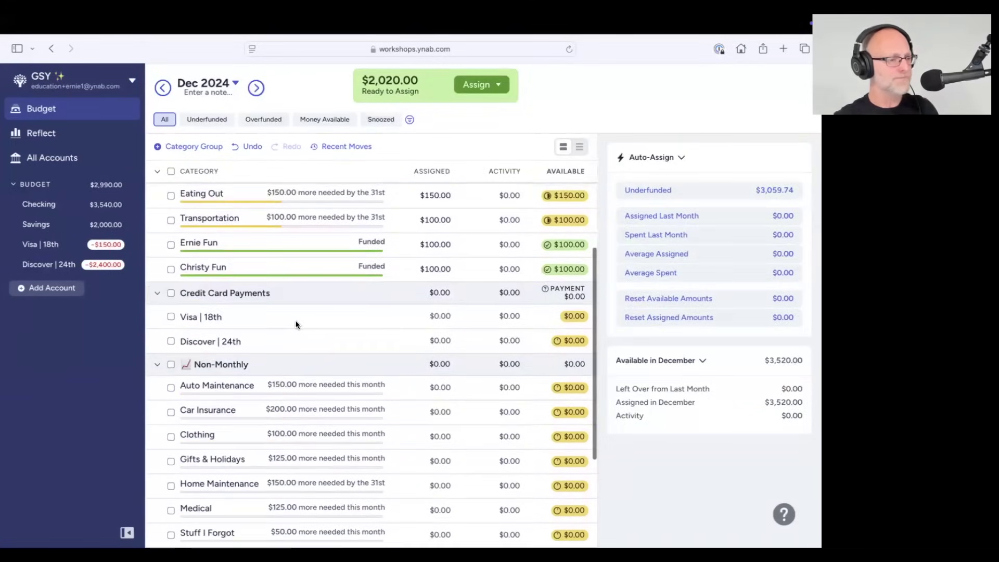
scroll(295, 325, "down", 2)
left_click(171, 201)
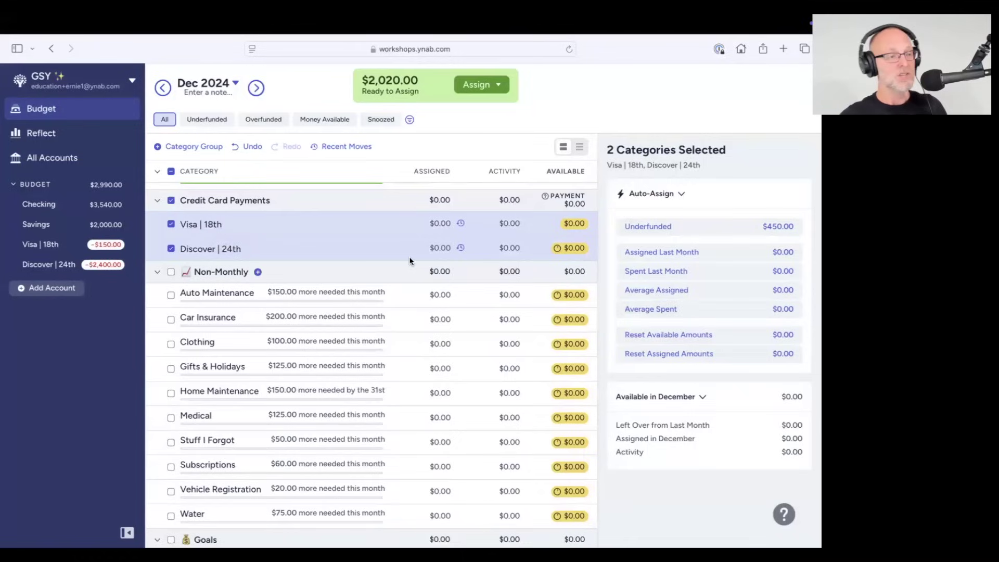
left_click(215, 230)
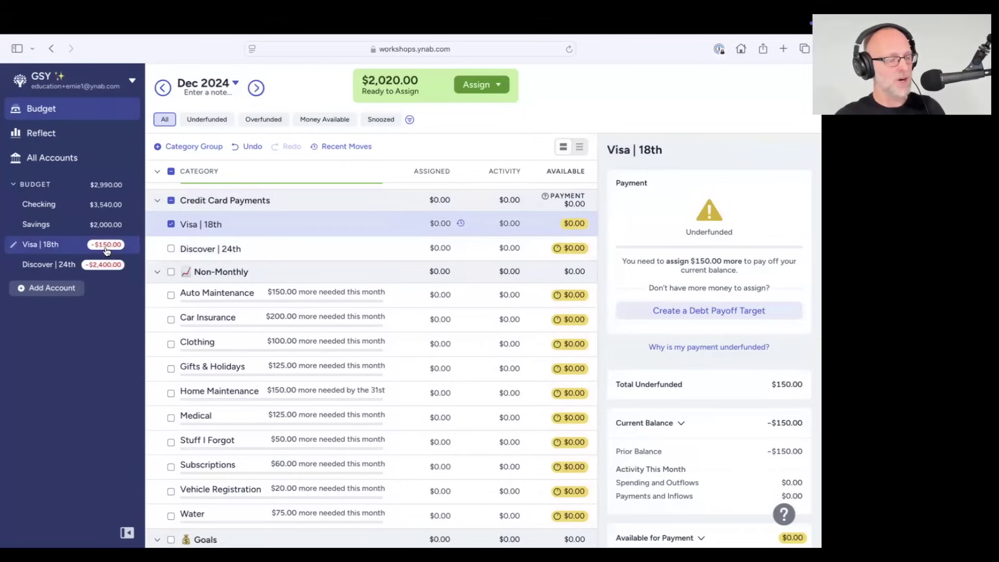
left_click(440, 223)
type("150")
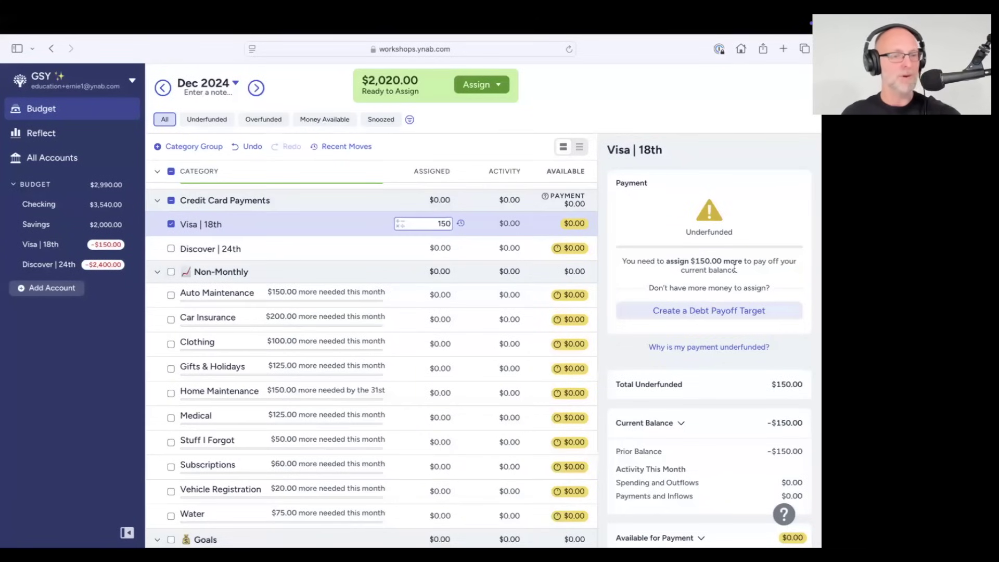
key("Return")
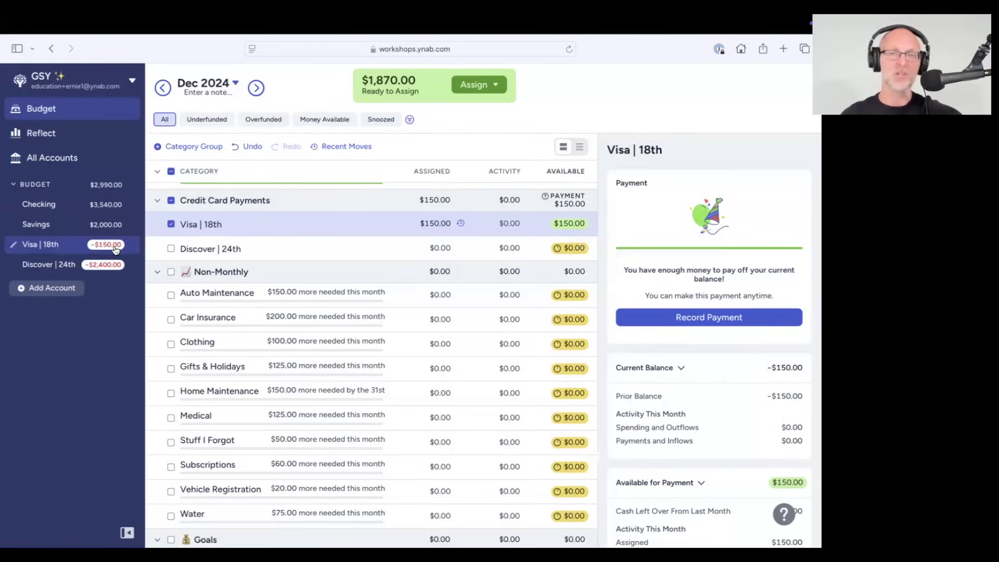
left_click(171, 224)
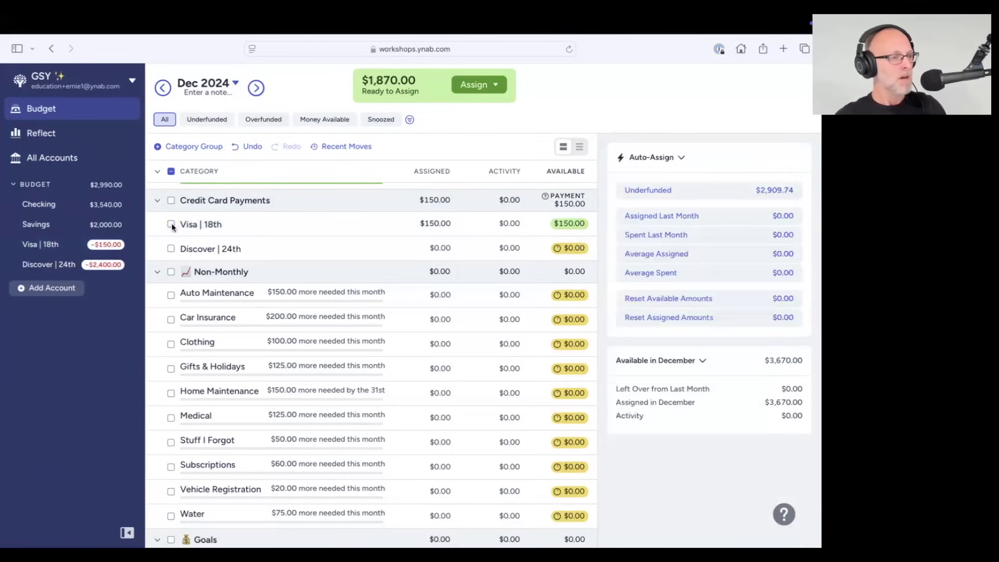
Assign $100 to the Discover payment category for December 2024 and clear its selection
left_click(224, 254)
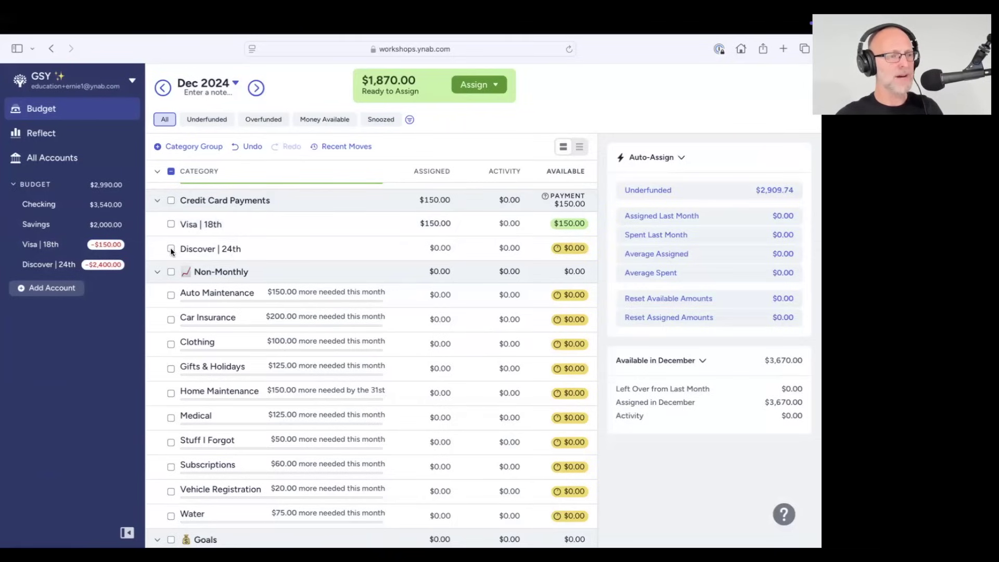
left_click(170, 248)
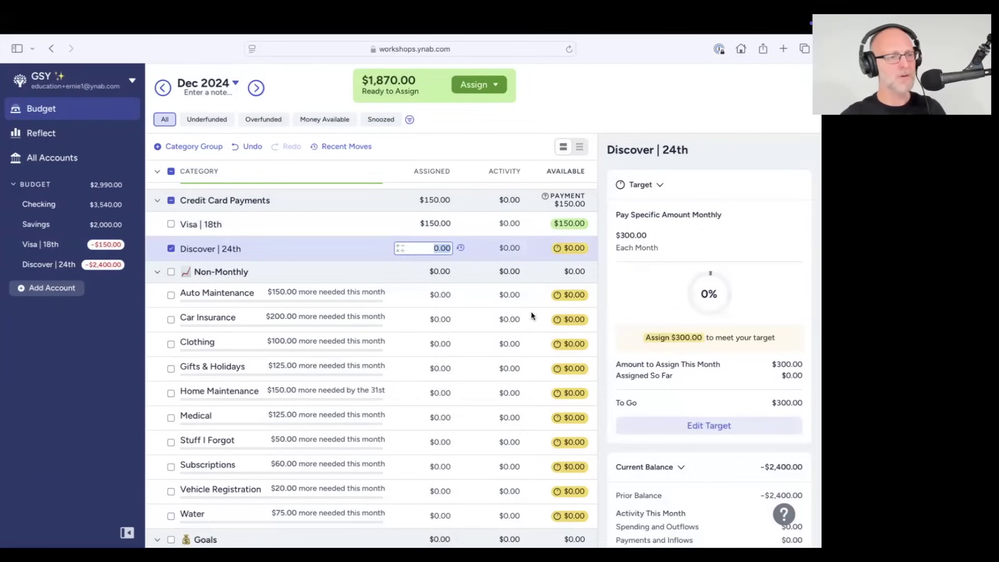
type("100")
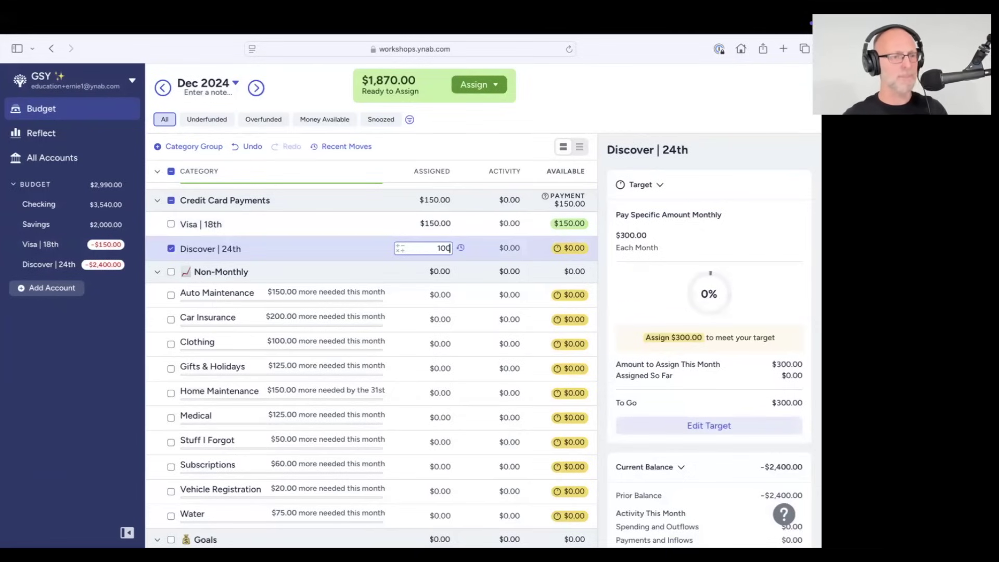
key("Return")
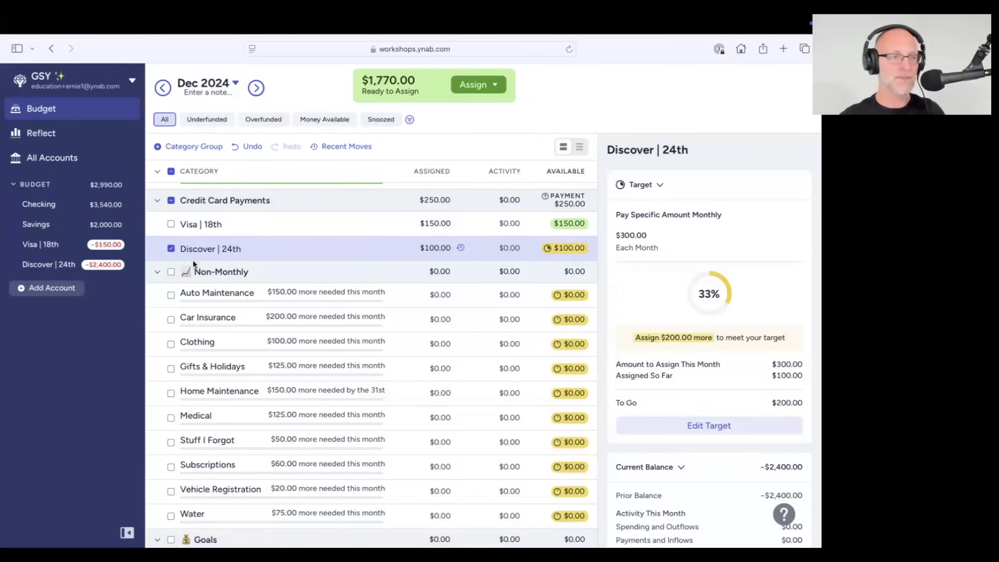
left_click(228, 255)
Switch to the presentation and advance the 5 Questions slide to the question about larger, less frequent spending
scroll(261, 252, "up", 6)
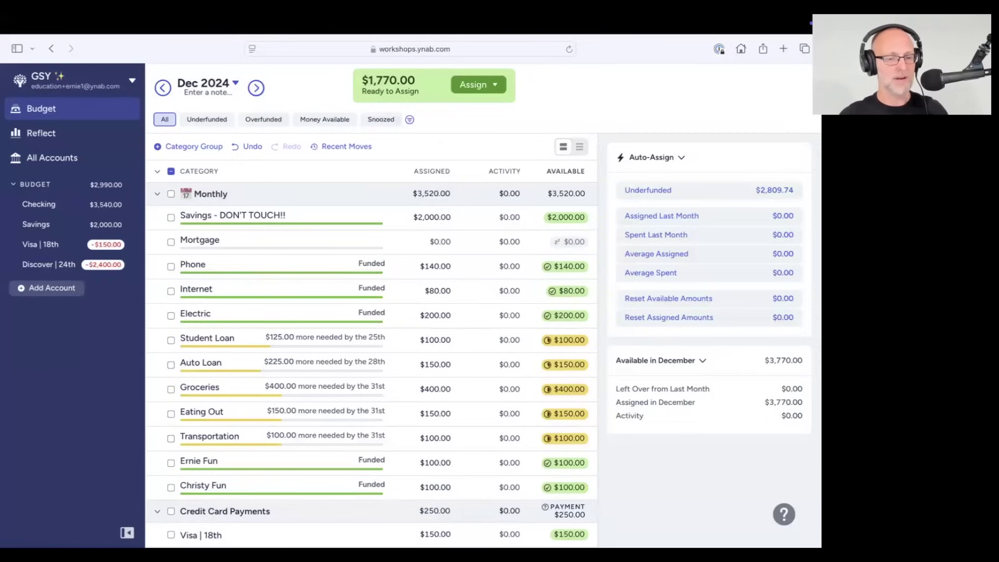
key("ctrl+Right")
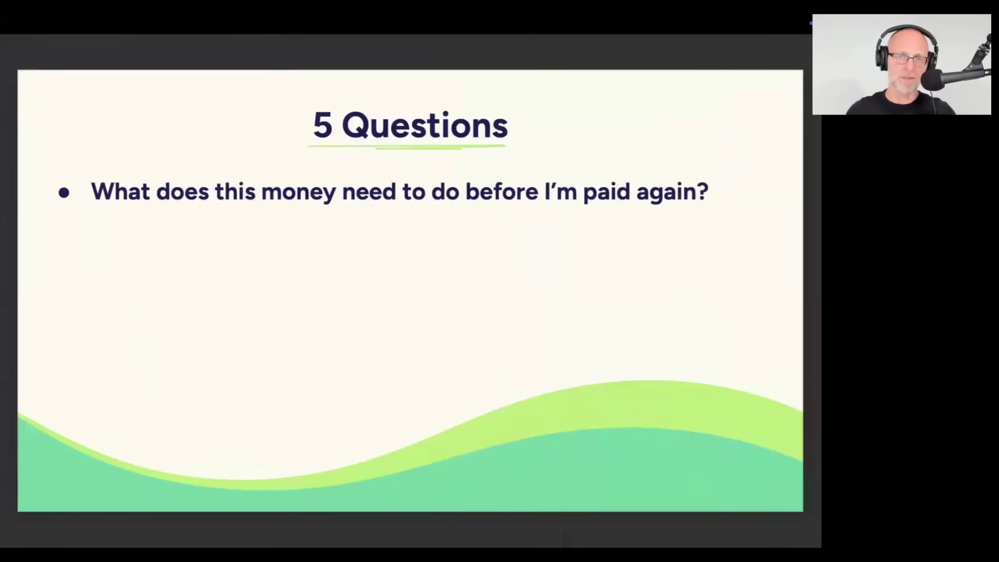
key("Right")
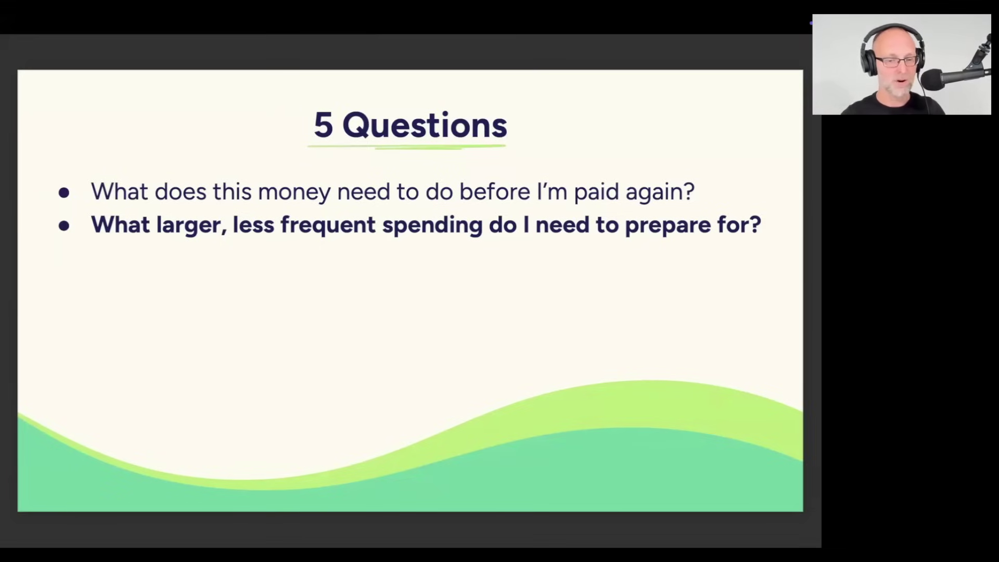
Return to the YNAB budget, select all Non-Monthly categories to review them together, and clear the selection
key("ctrl+Left")
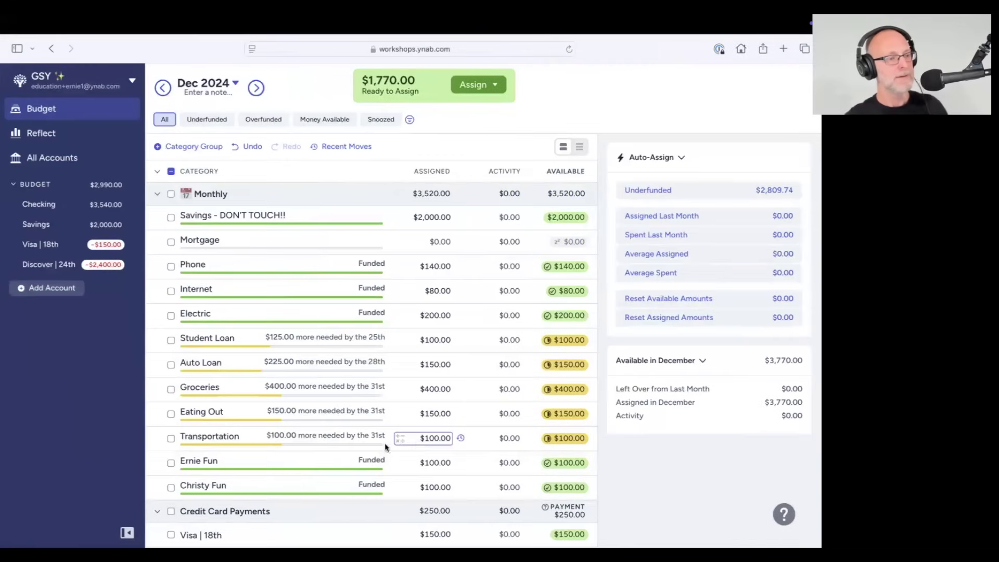
scroll(354, 414, "down", 7)
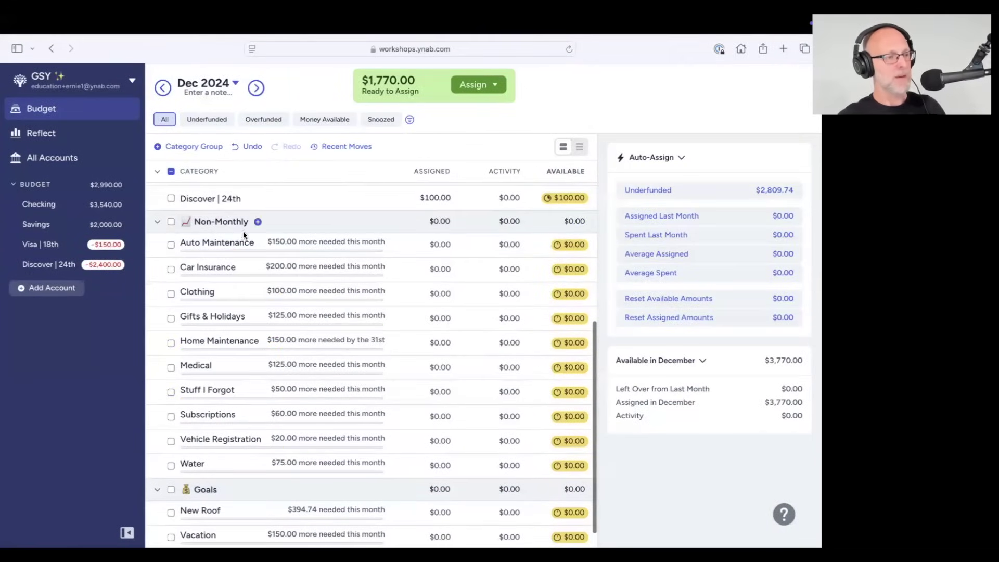
left_click(171, 221)
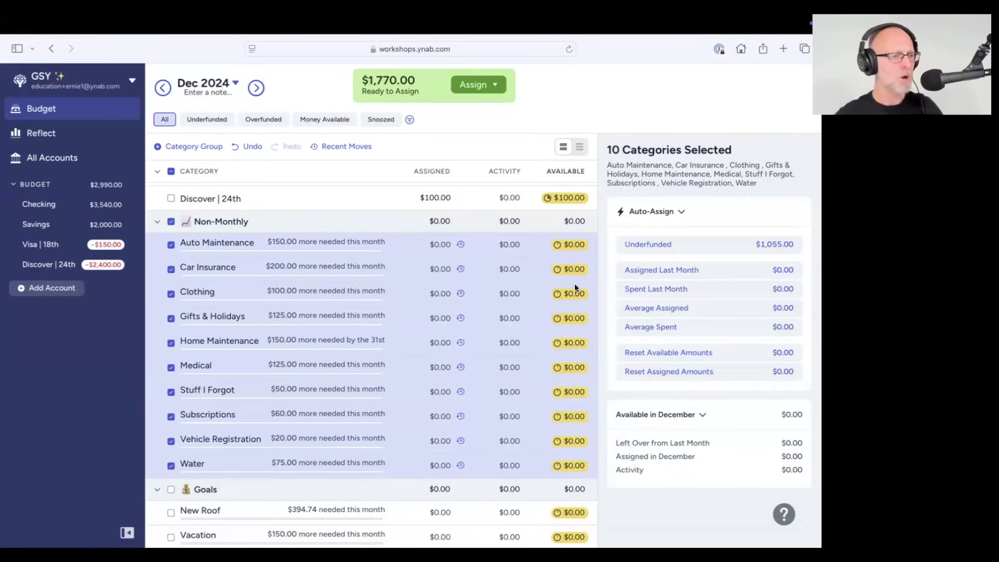
left_click(170, 222)
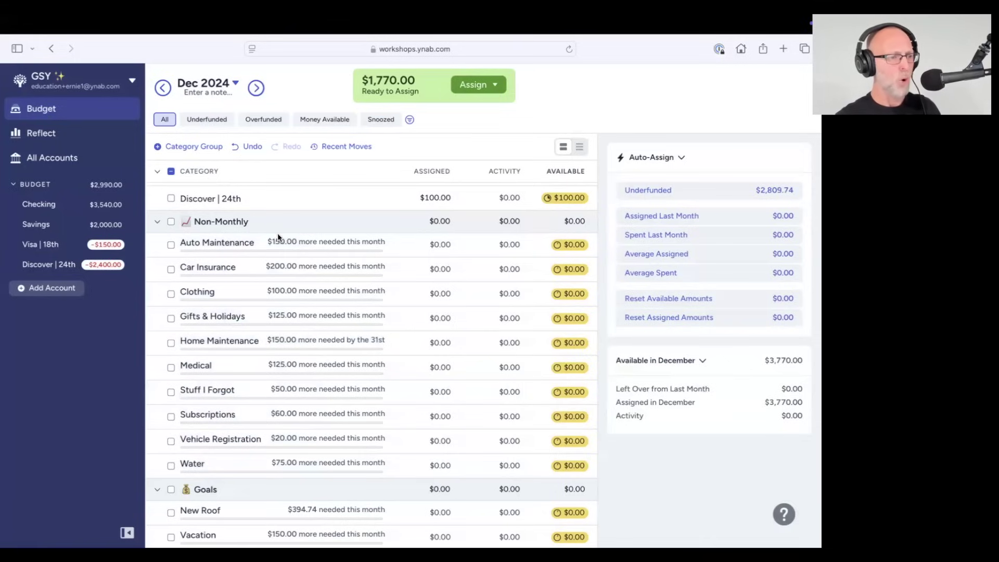
Assign $75 to the Auto Maintenance category for December 2024 and clear its selection
left_click(431, 244)
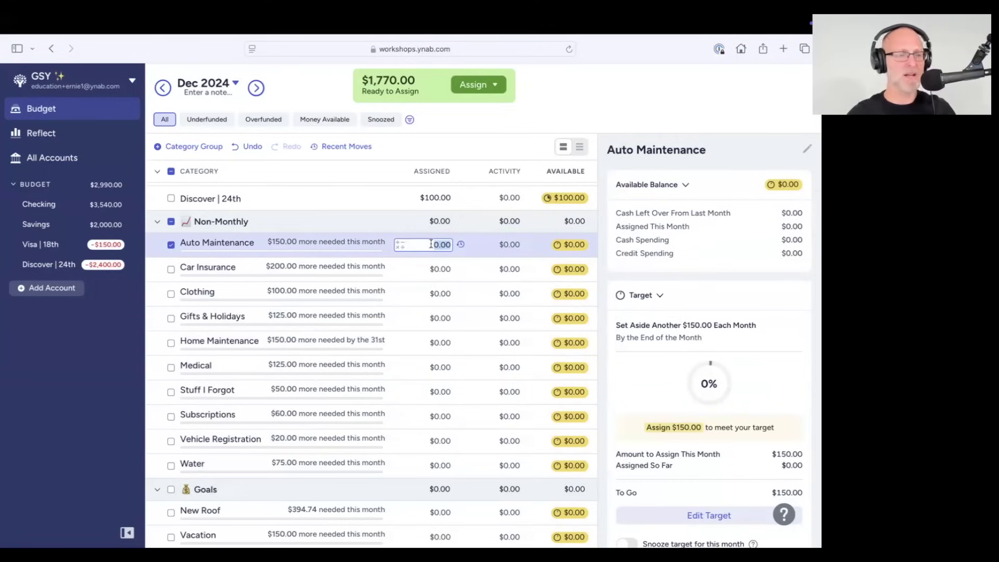
type("75")
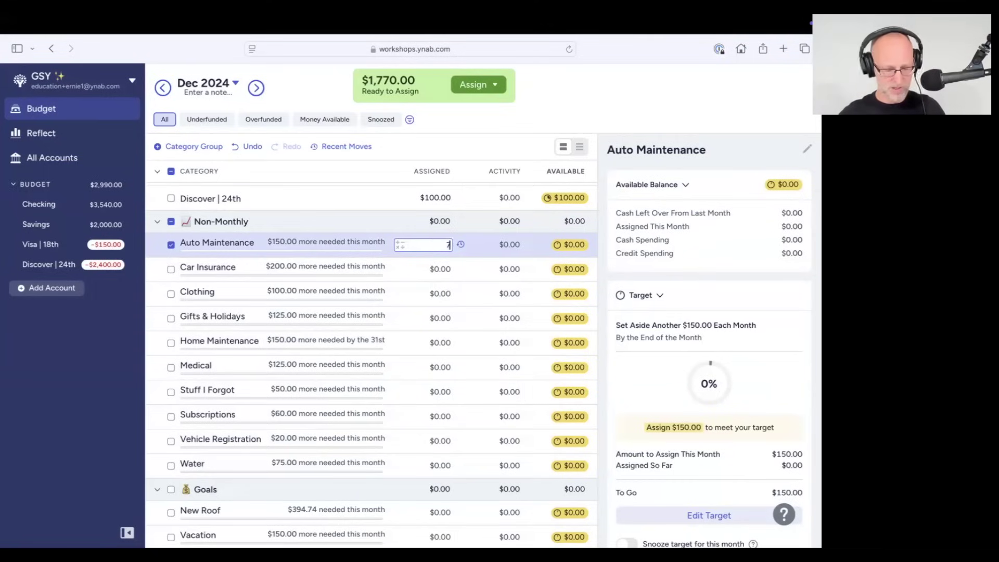
key("Return")
scroll(271, 383, "up", 2)
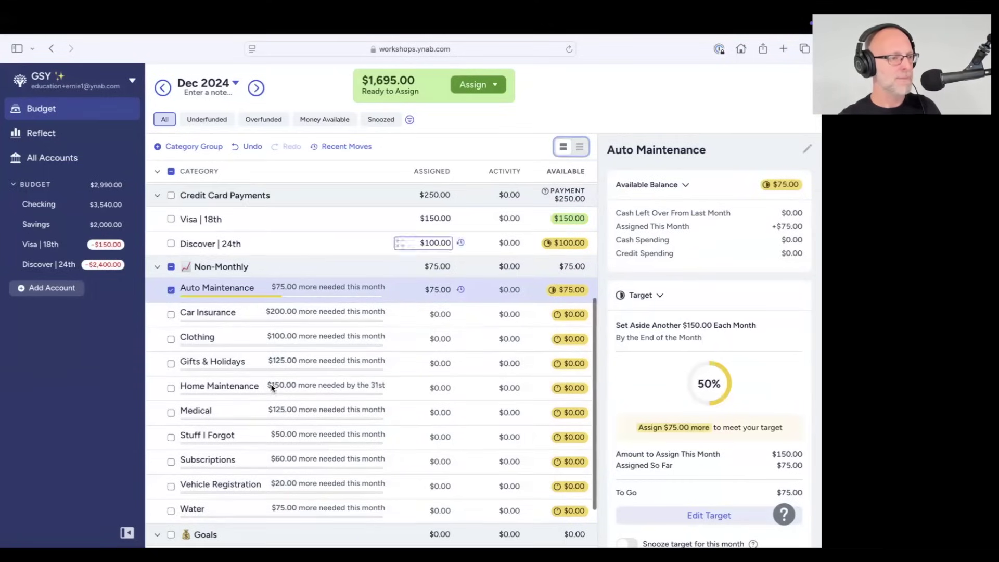
left_click(170, 291)
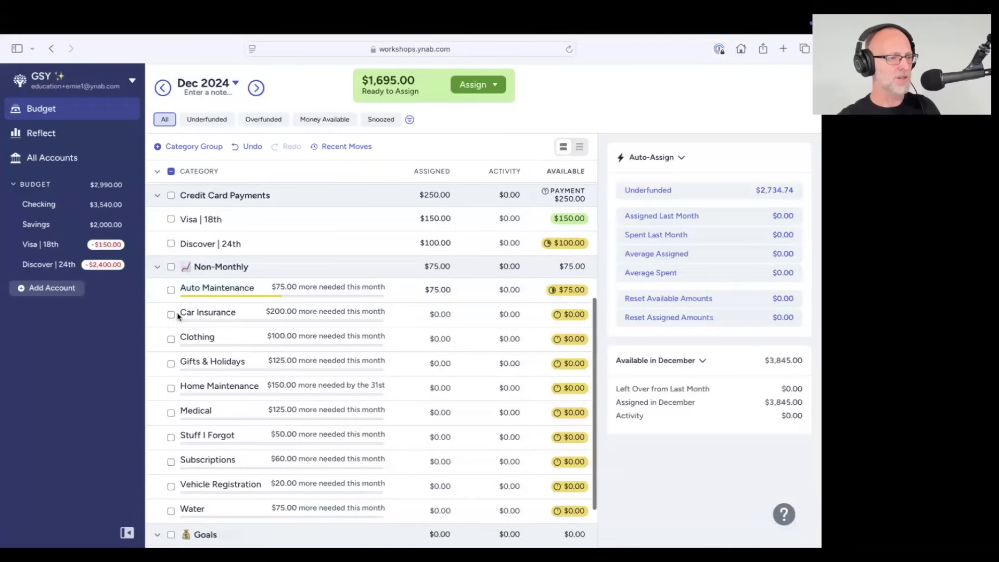
Assign $200 to the Car Insurance category for December 2024
left_click(281, 315)
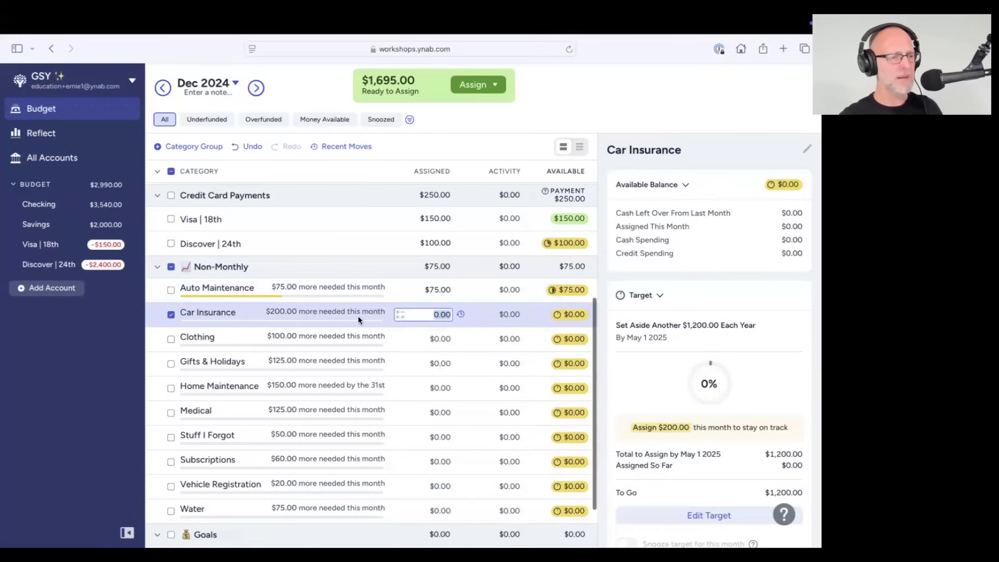
type("200")
key("Return")
scroll(358, 335, "down", 1)
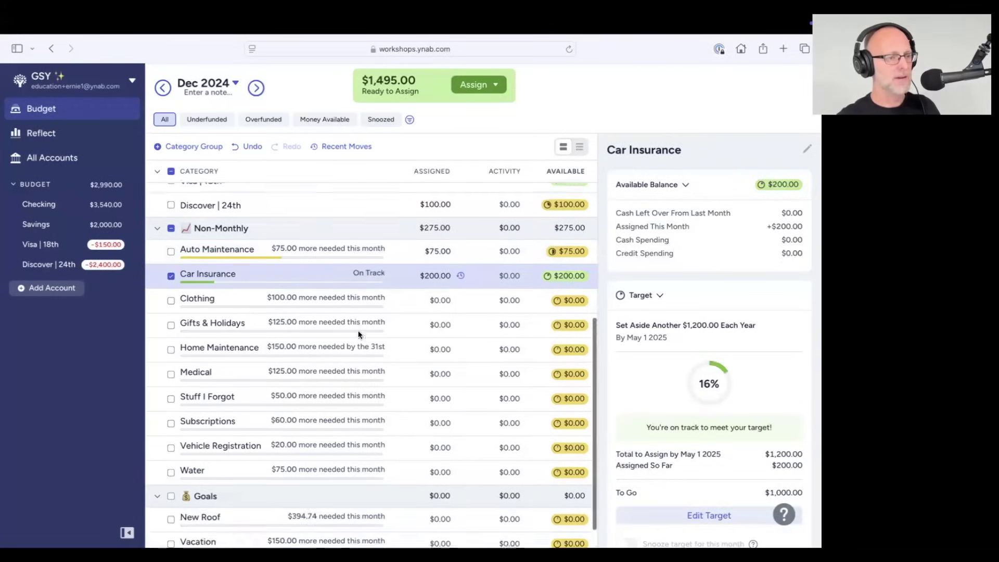
scroll(358, 335, "down", 1)
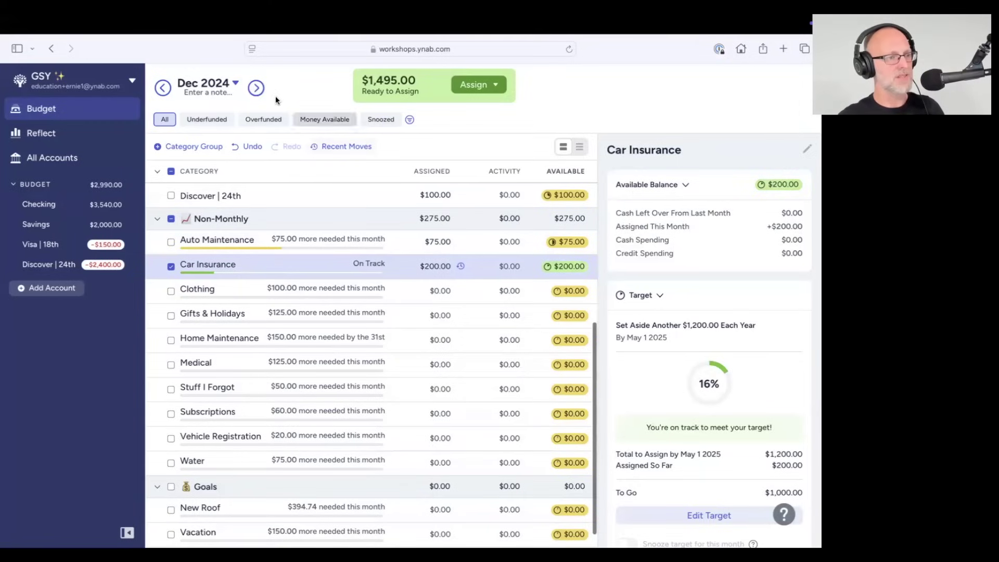
Try assigning $200 to Car Insurance in January 2025 and check its progress toward the target
left_click(256, 87)
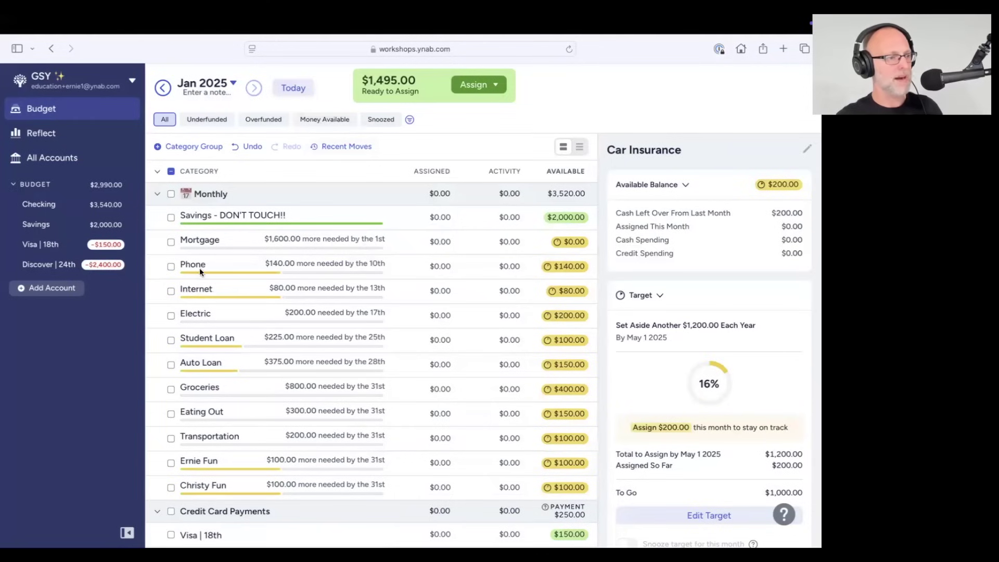
scroll(206, 317, "down", 10)
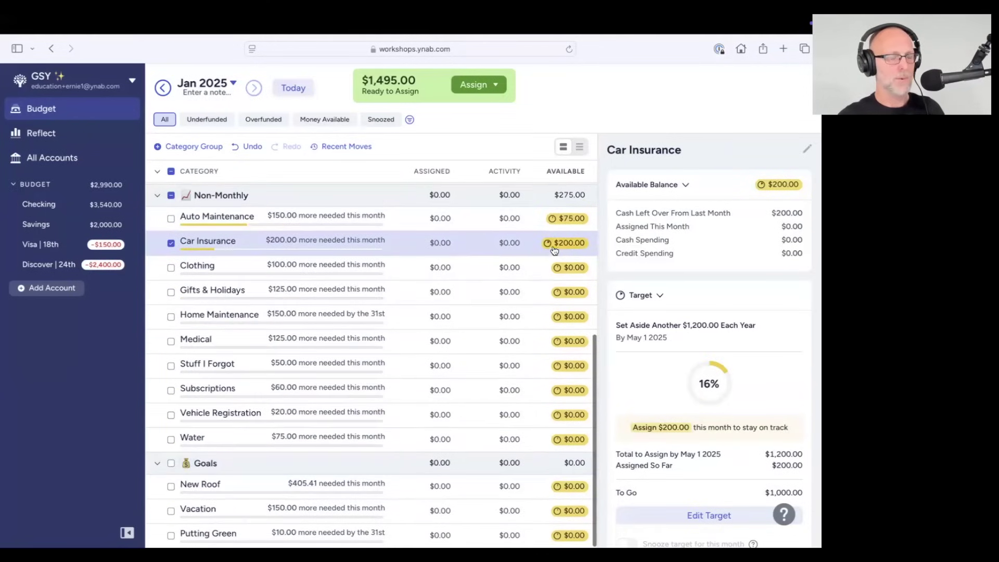
mouse_move(566, 250)
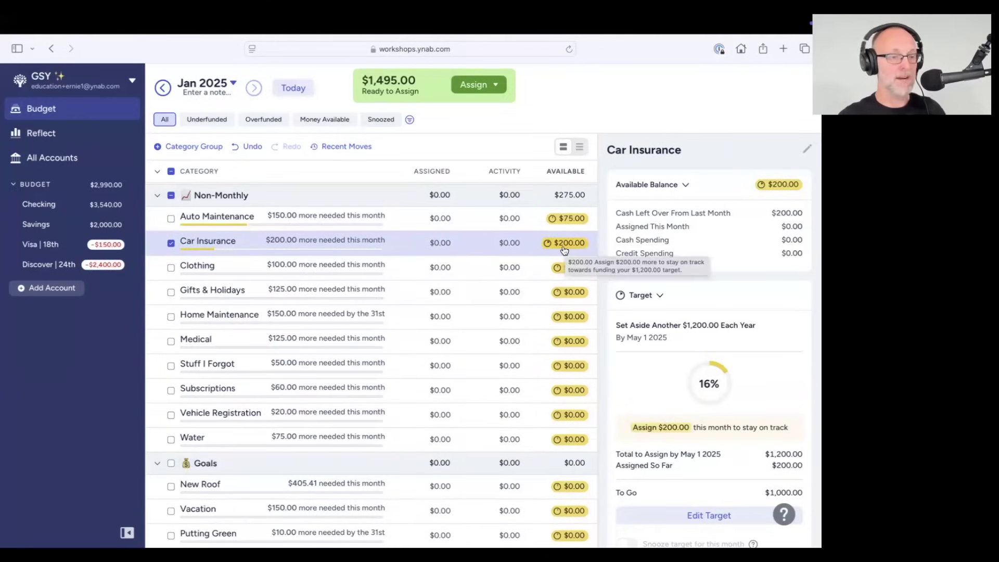
left_click(443, 243)
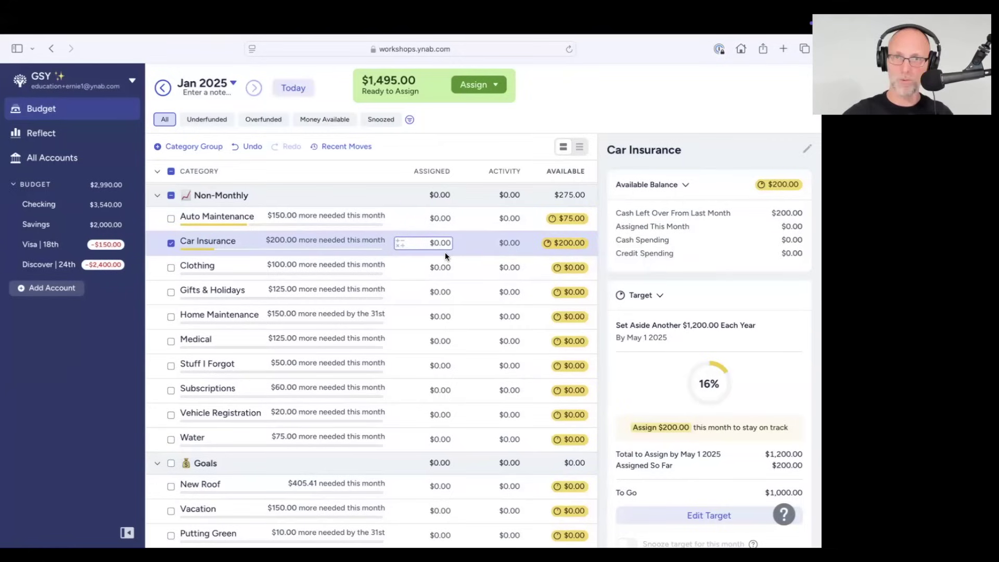
type("200")
key("Return")
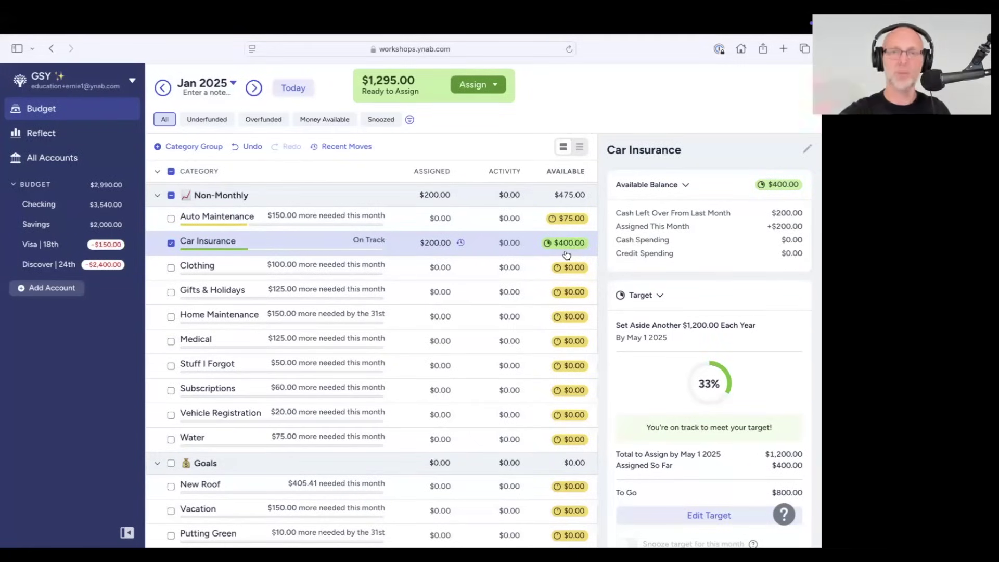
mouse_move(567, 254)
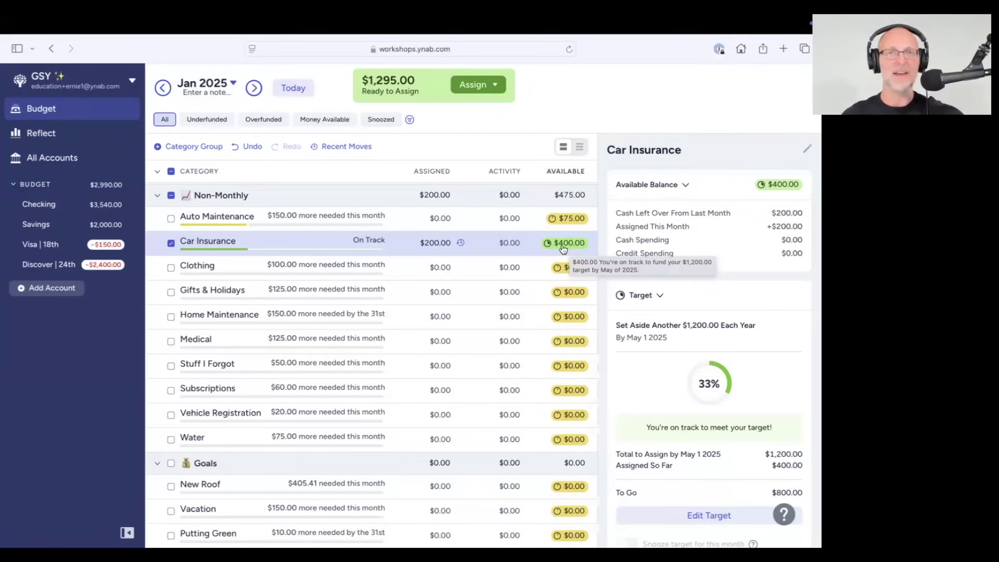
Undo the January Car Insurance assignment and return to December 2024 with that category deselected
left_click(252, 148)
left_click(287, 88)
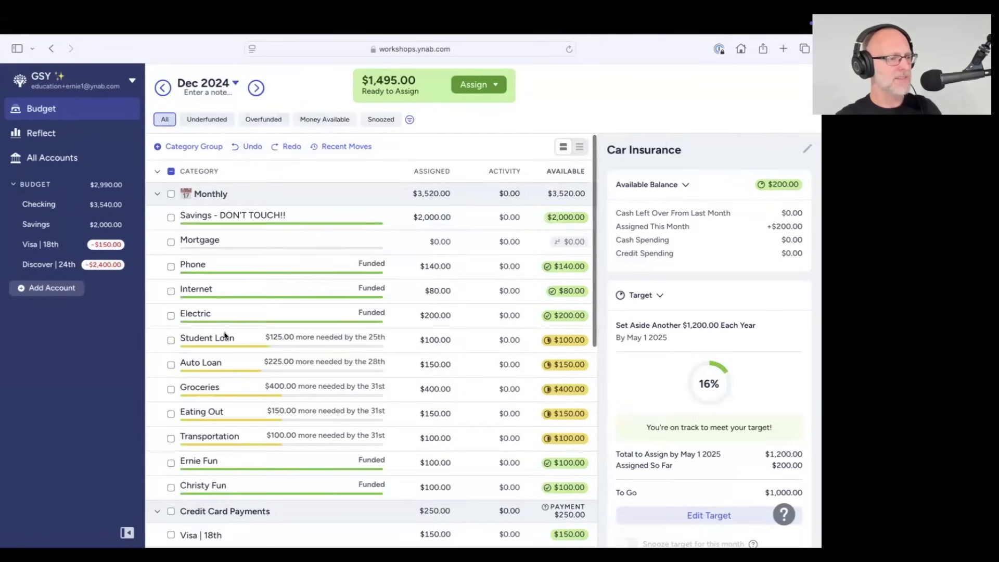
scroll(244, 354, "down", 3)
scroll(261, 367, "down", 4)
left_click(170, 243)
Assign $50 to Clothing and $75 to Gifts & Holidays for December 2024, leaving no category selected
left_click(433, 267)
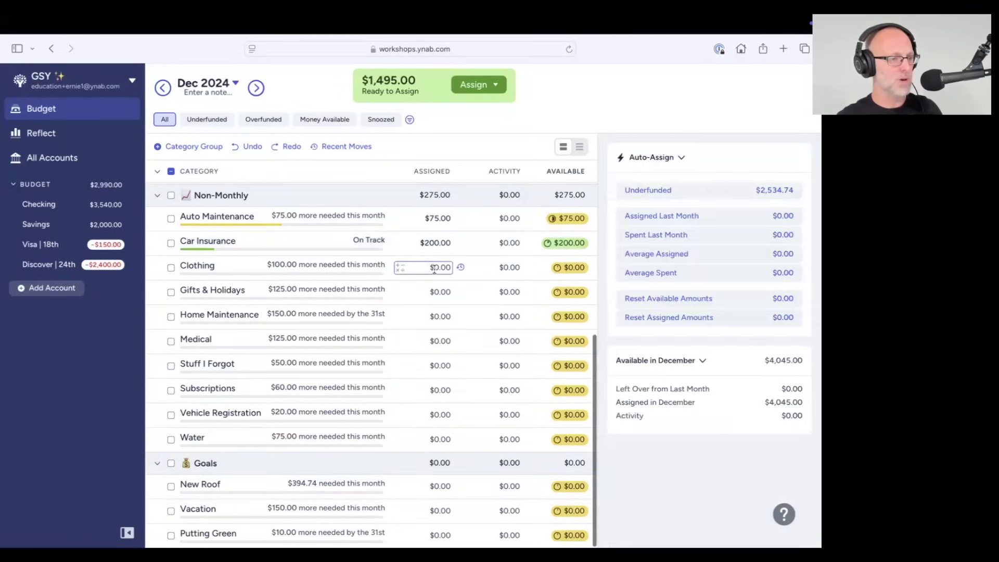
type("50")
left_click(441, 292)
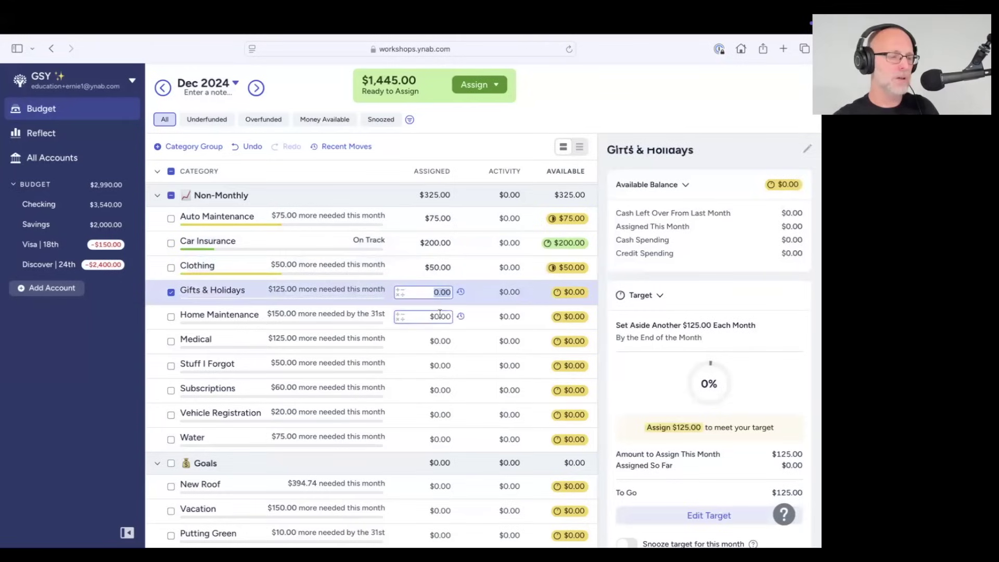
type("15")
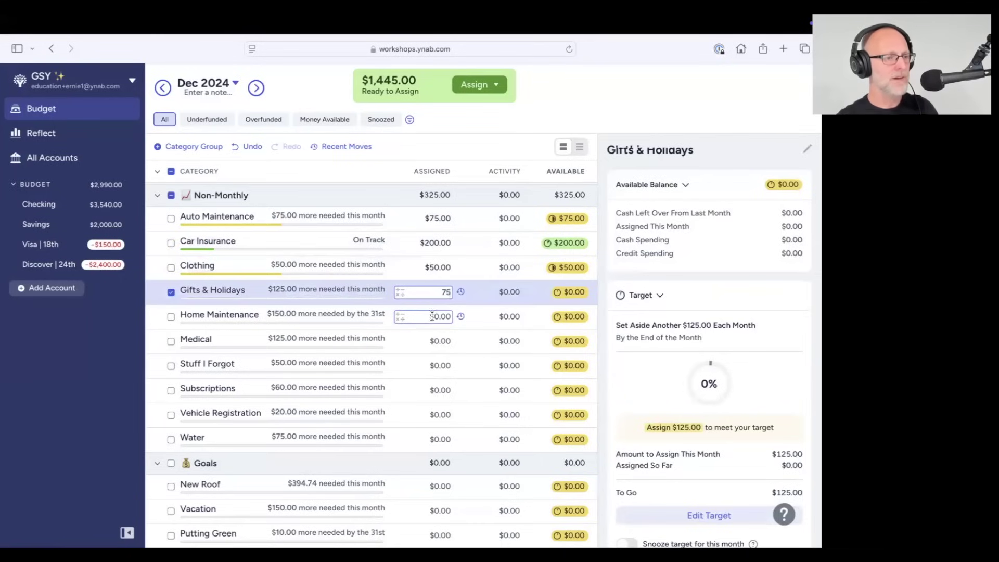
key("Return")
scroll(434, 315, "up", 1)
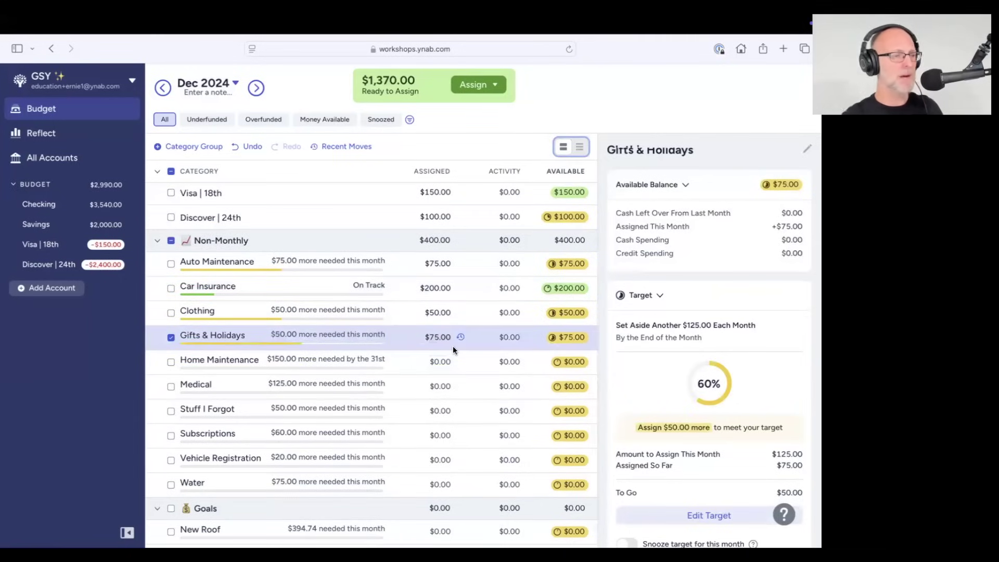
scroll(451, 351, "down", 1)
scroll(451, 354, "up", 1)
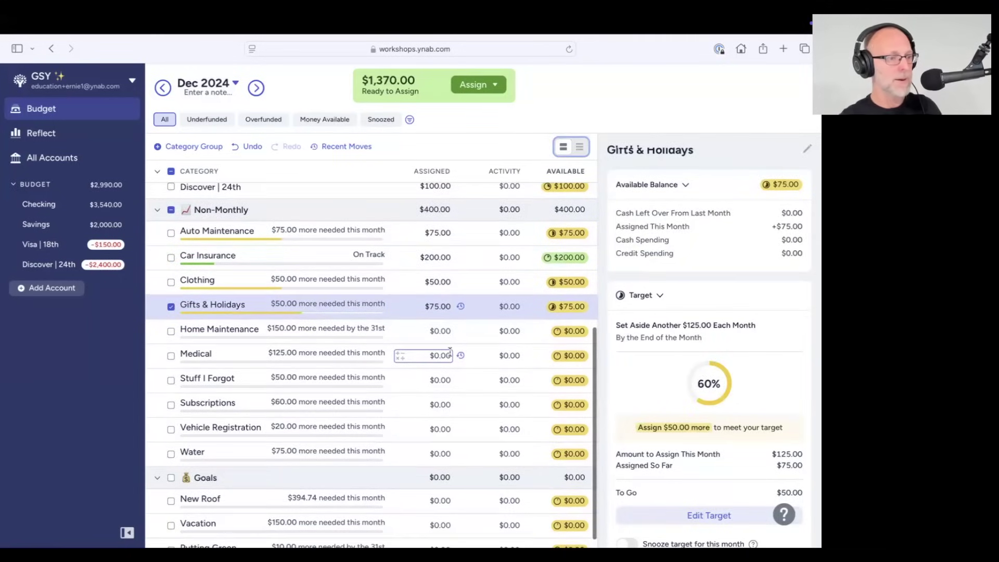
scroll(450, 352, "down", 1)
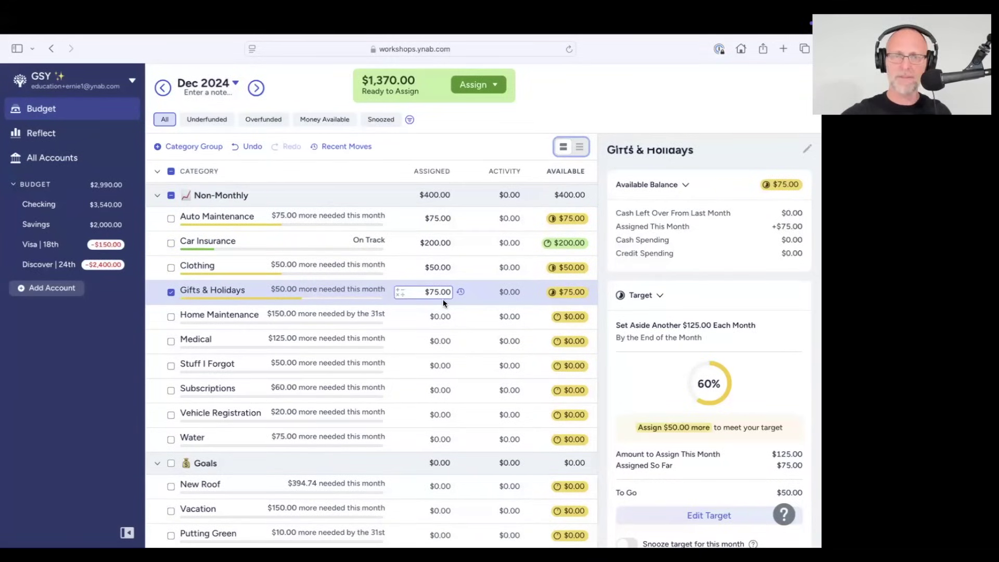
left_click(170, 291)
Assign $50 each to the Home Maintenance and Medical categories for December 2024
left_click(439, 316)
type("50")
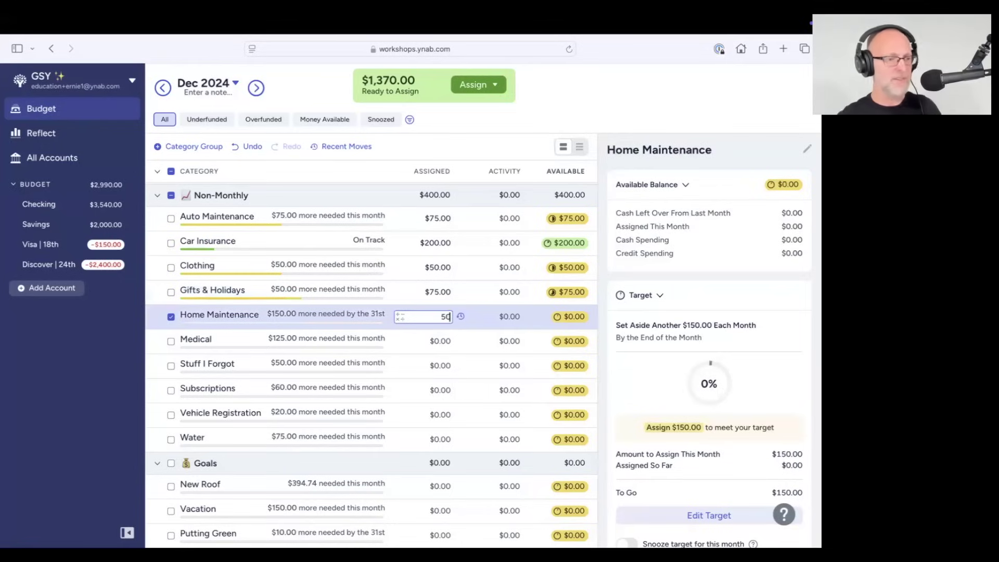
left_click(431, 340)
type("50")
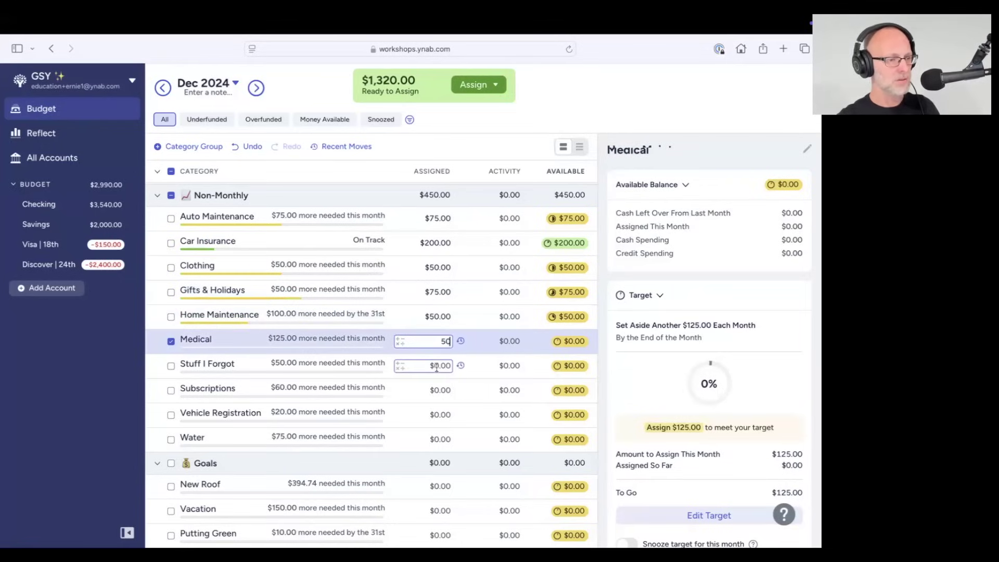
Assign $25 to Stuff I Forgot and $60 to Subscriptions for December 2024
left_click(432, 367)
type("25")
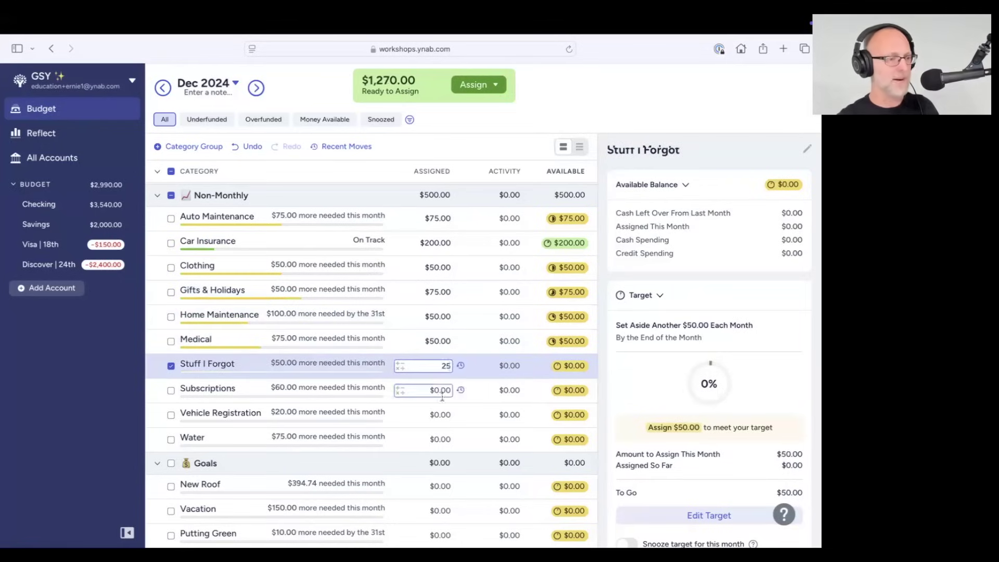
left_click(438, 390)
type("60")
Assign $20 to Vehicle Registration and $75 to Water for December 2024, and clear the selection
left_click(437, 414)
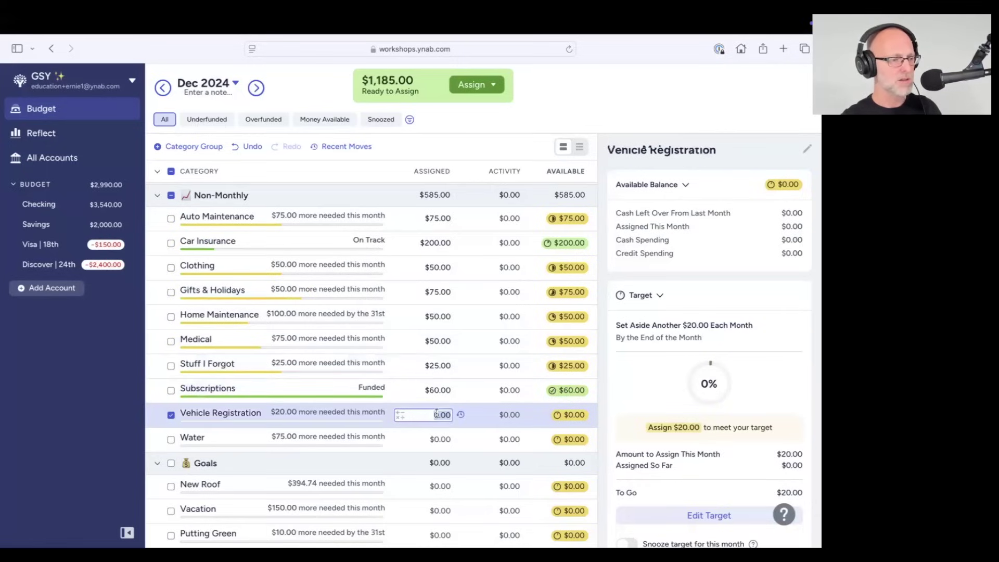
type("20")
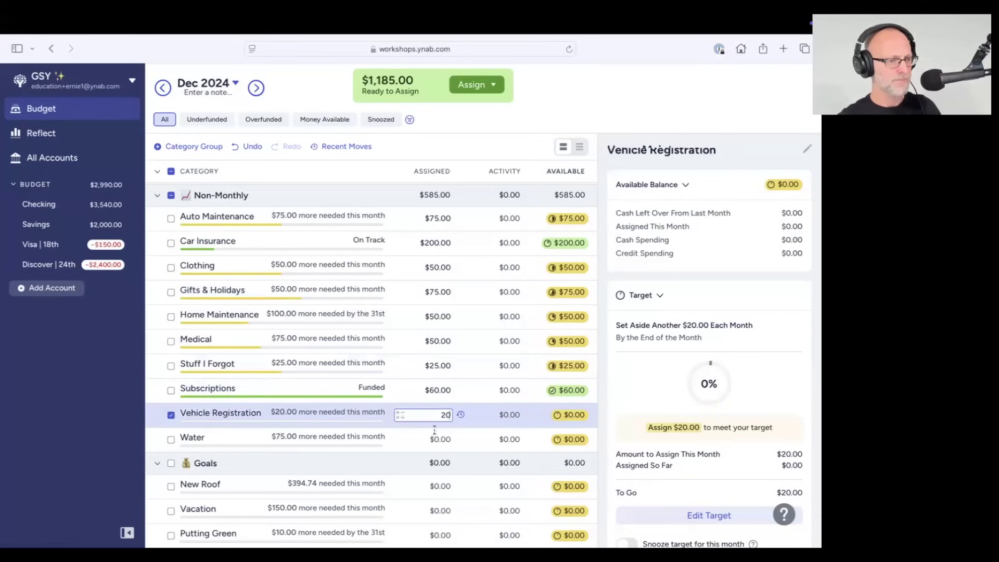
left_click(437, 440)
type("75")
key("Return")
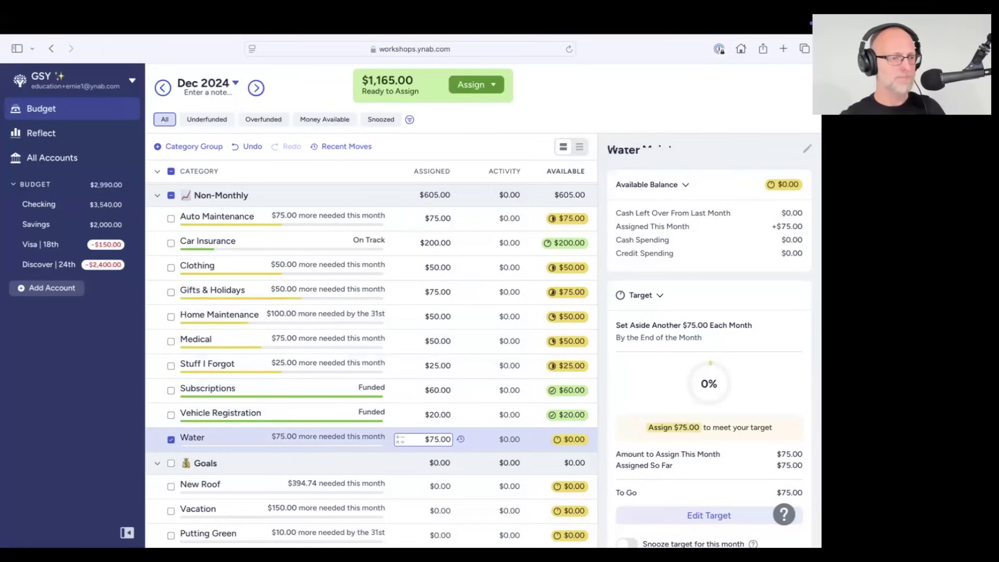
left_click(171, 440)
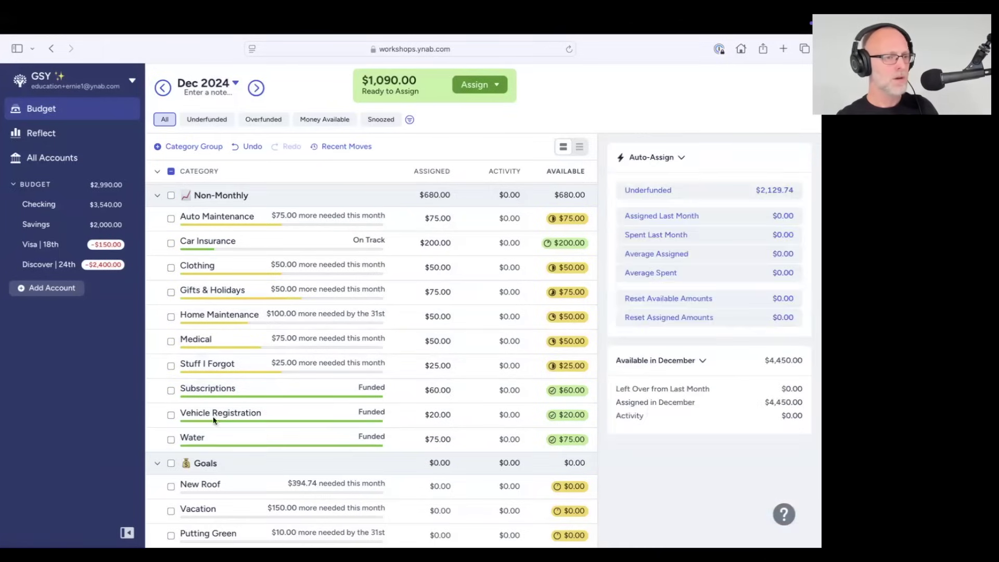
Select the whole Non-Monthly group to review its combined December totals, and clear the selection
left_click(171, 196)
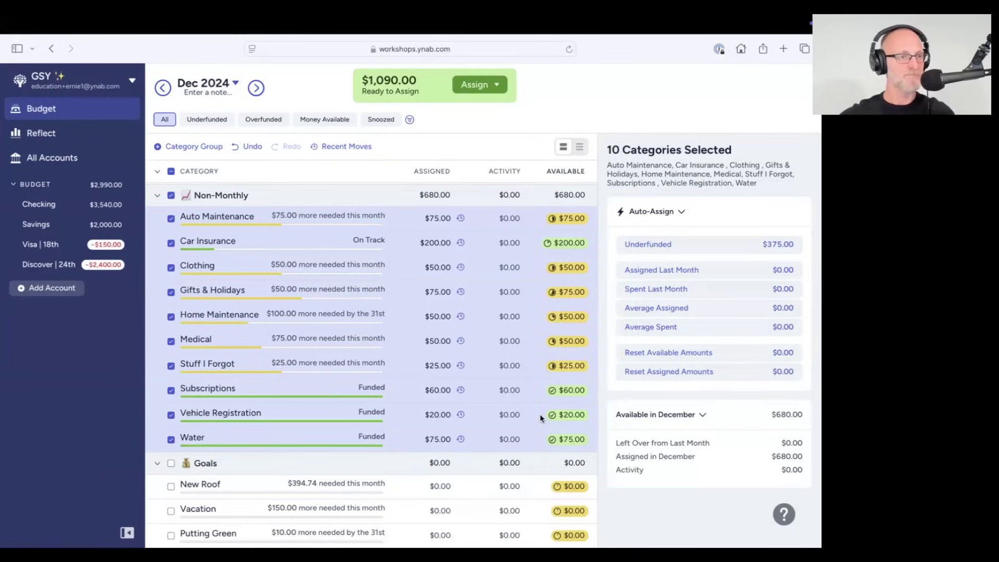
left_click(171, 172)
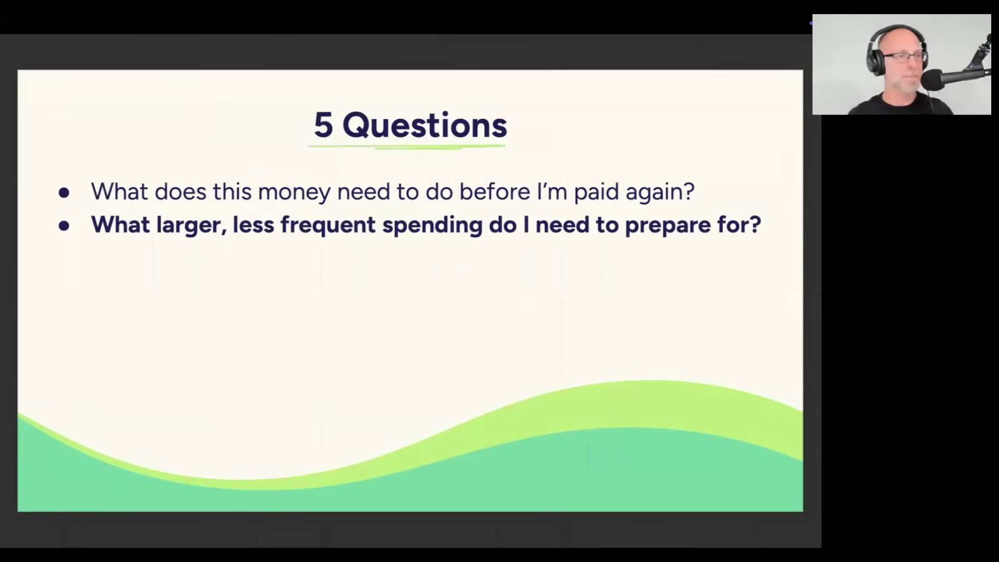
key("Right")
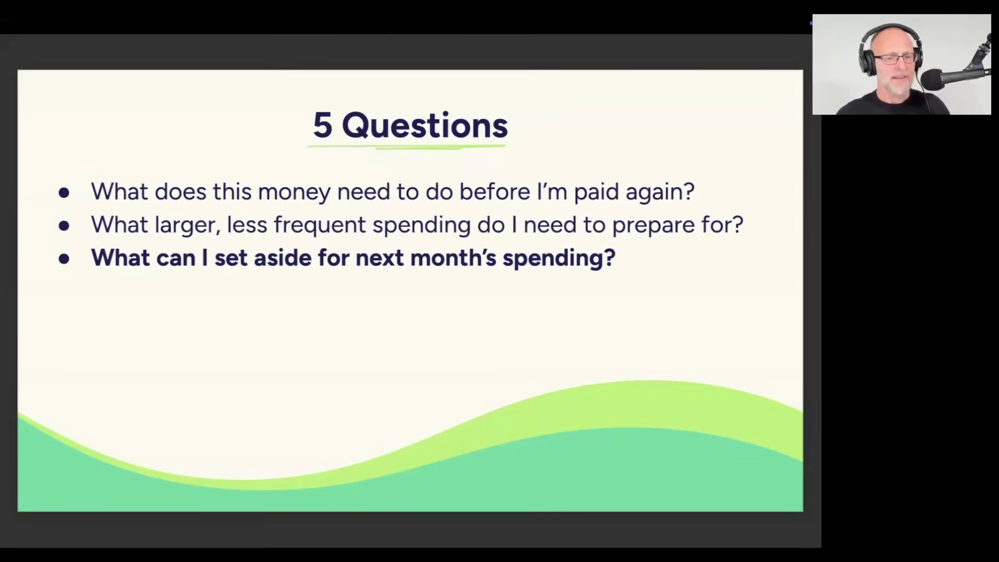
key("ctrl+Left")
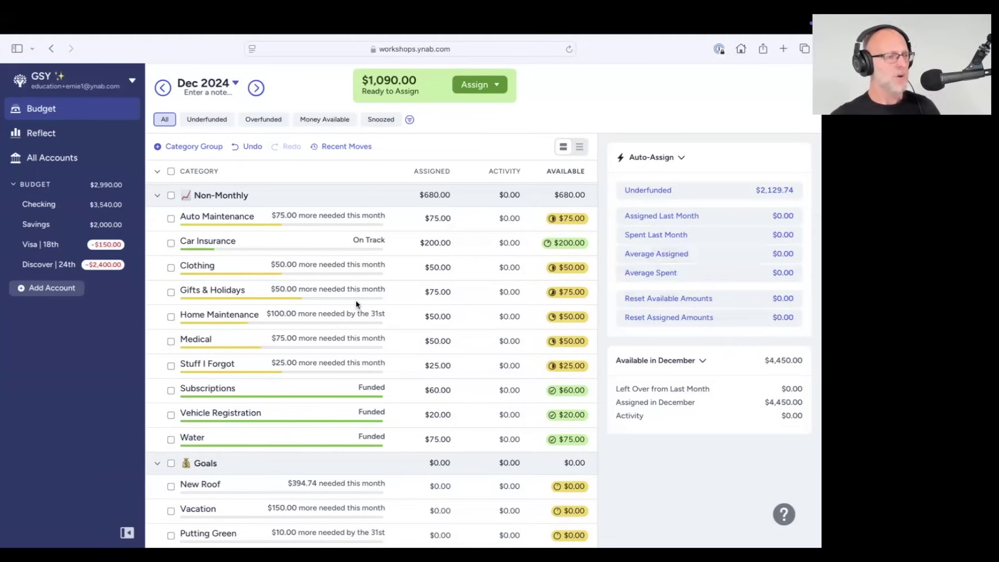
Assign $400 to the Mortgage category in January 2025
scroll(355, 299, "up", 10)
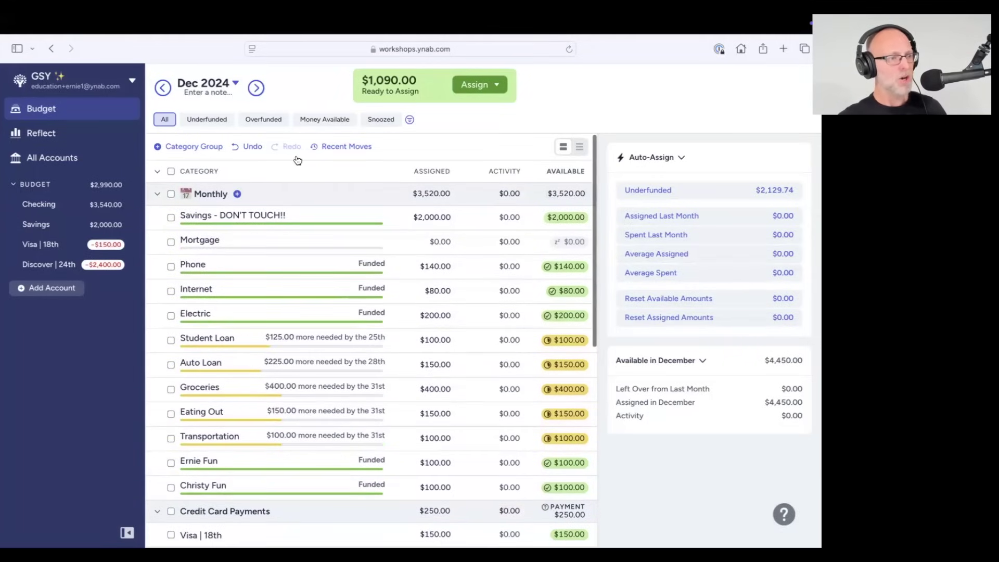
left_click(255, 88)
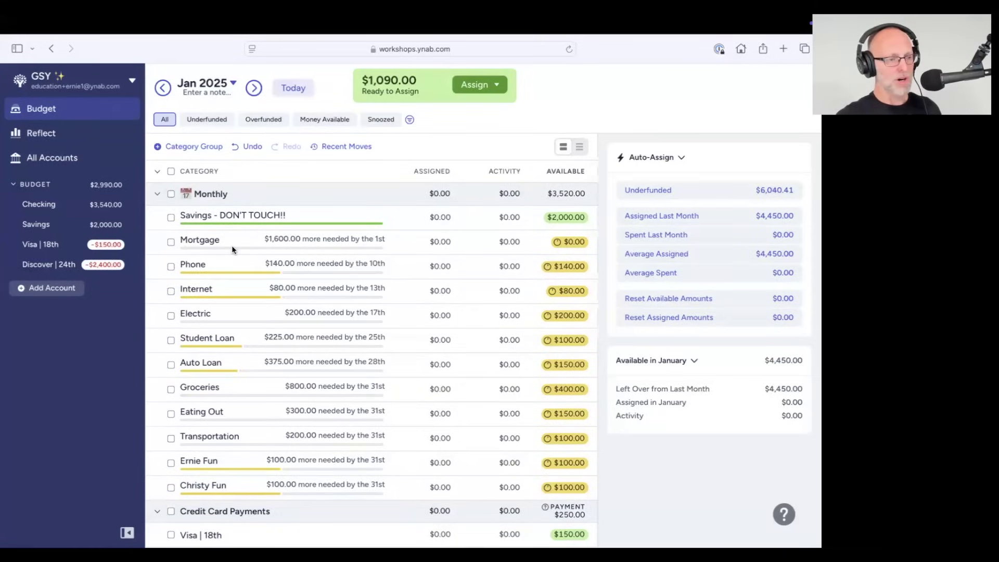
left_click(171, 242)
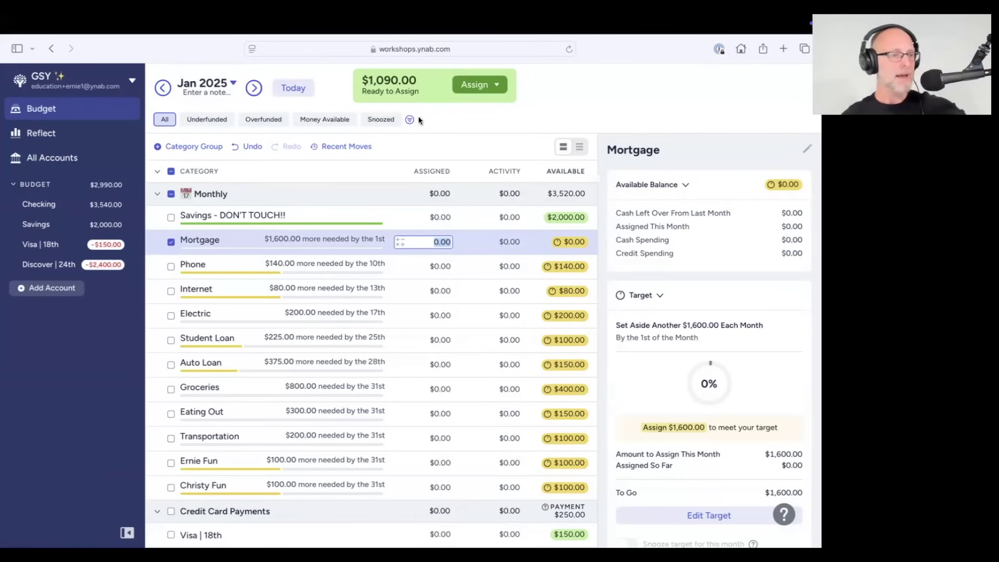
type("400")
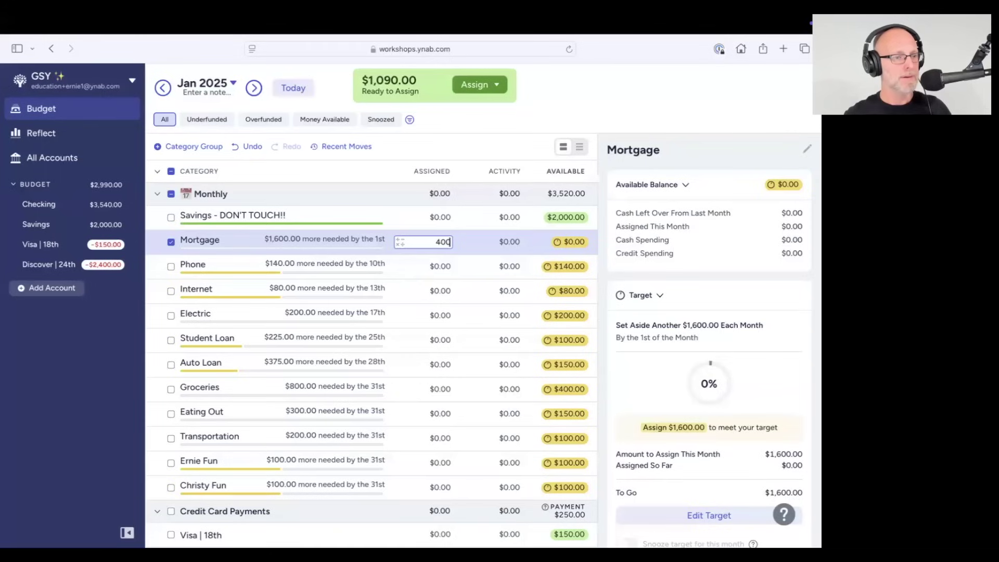
key("Return")
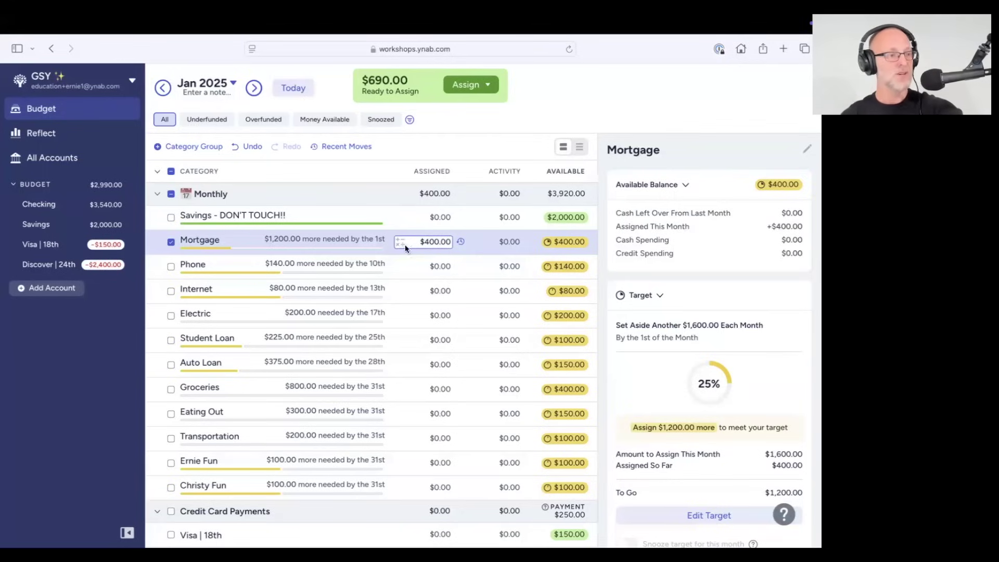
Return to the December 2024 budget and clear the Mortgage selection, bringing the Goals group into view
scroll(405, 255, "down", 2)
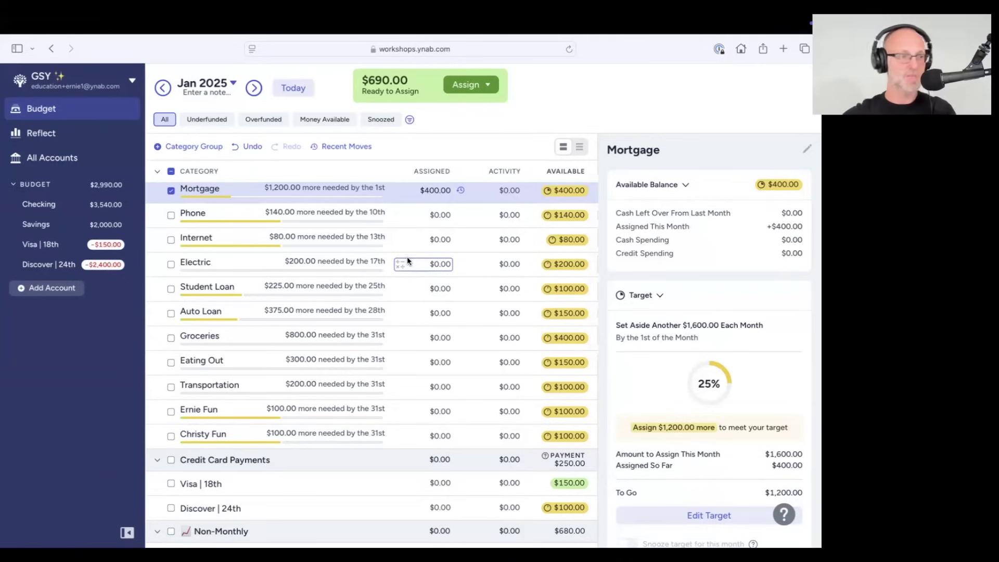
left_click(295, 90)
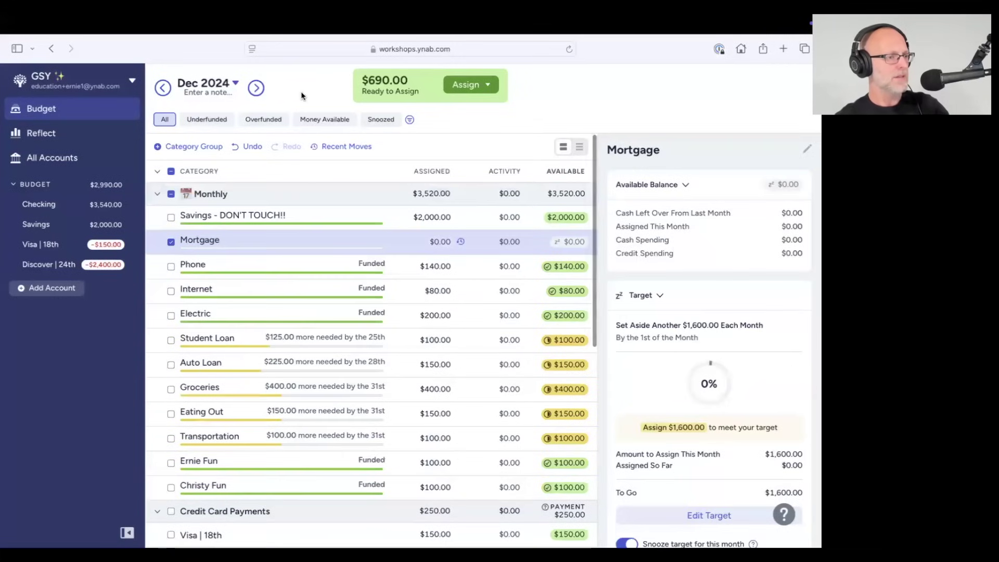
left_click(171, 241)
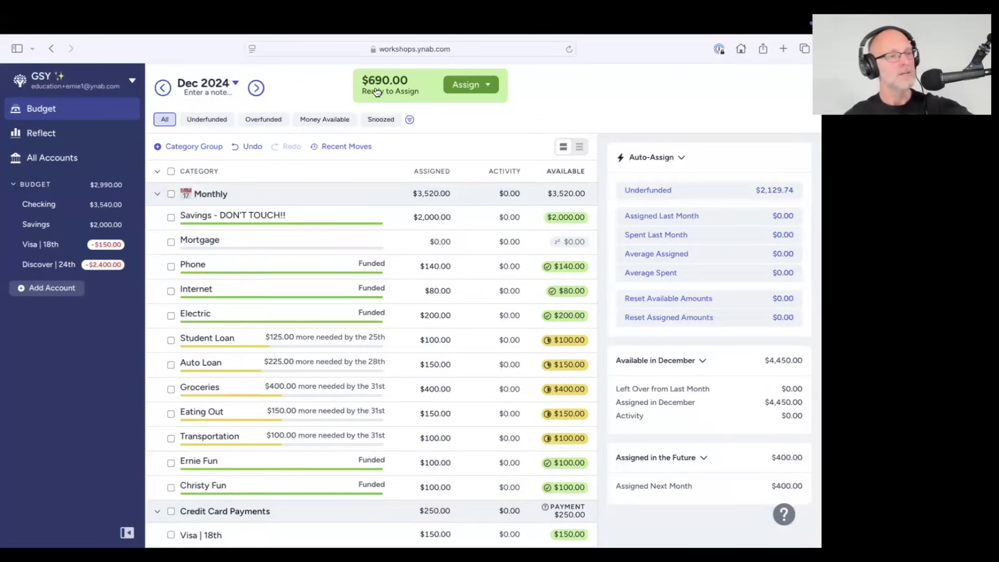
scroll(424, 211, "down", 4)
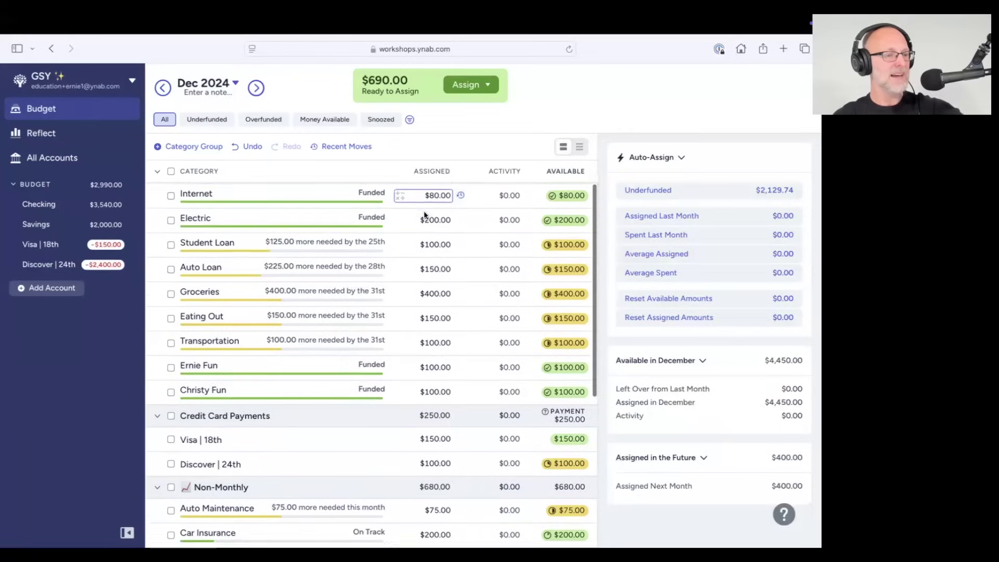
scroll(424, 211, "down", 10)
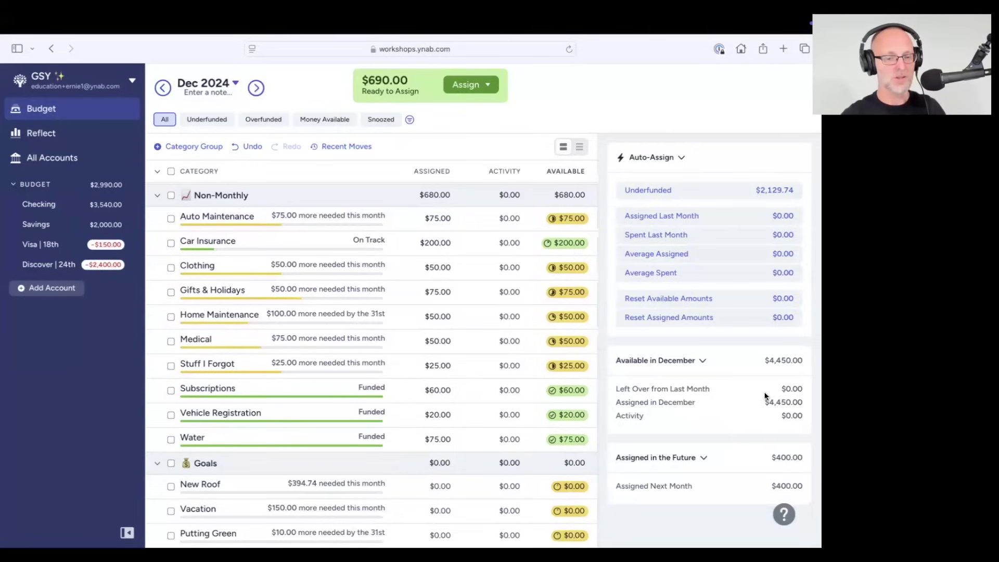
key("super+Tab")
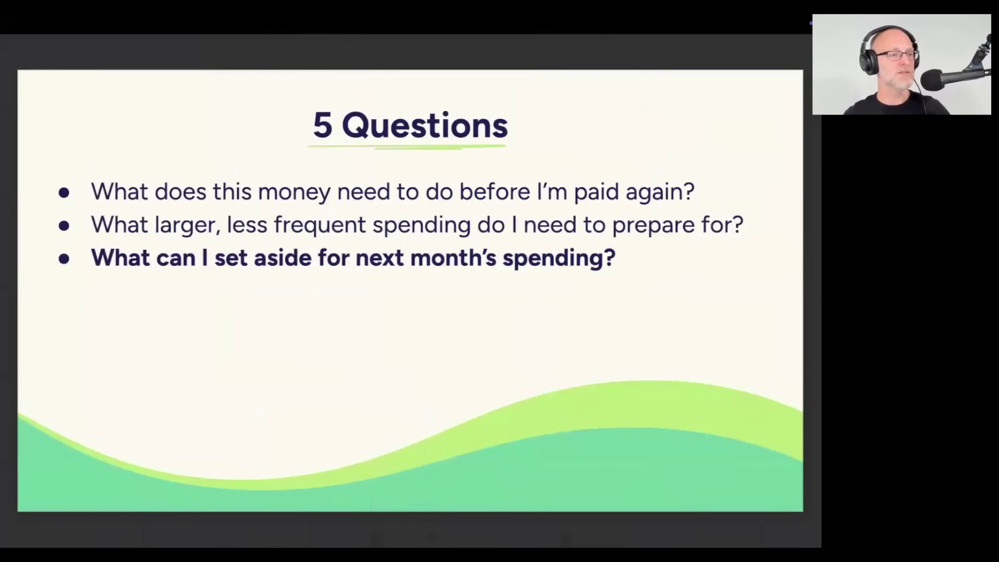
key("Right")
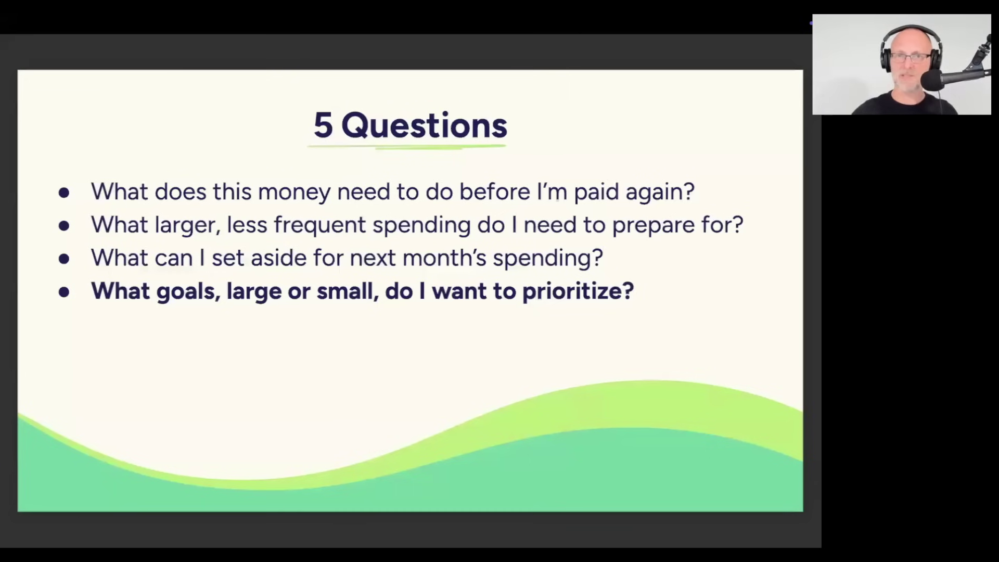
key("ctrl+Left")
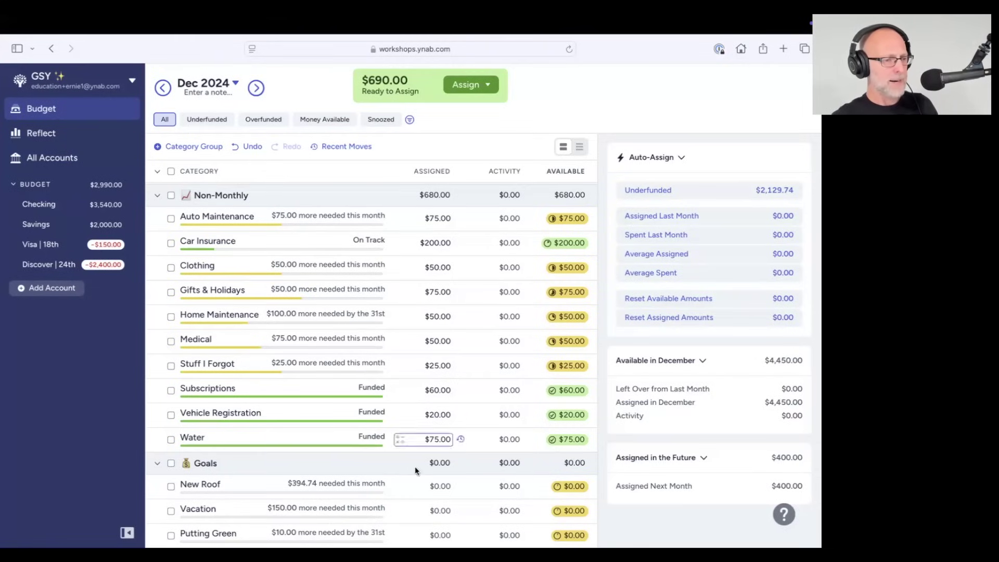
Assign $500 to New Roof and $150 to Vacation in the Goals group for December 2024
left_click(443, 485)
type("500")
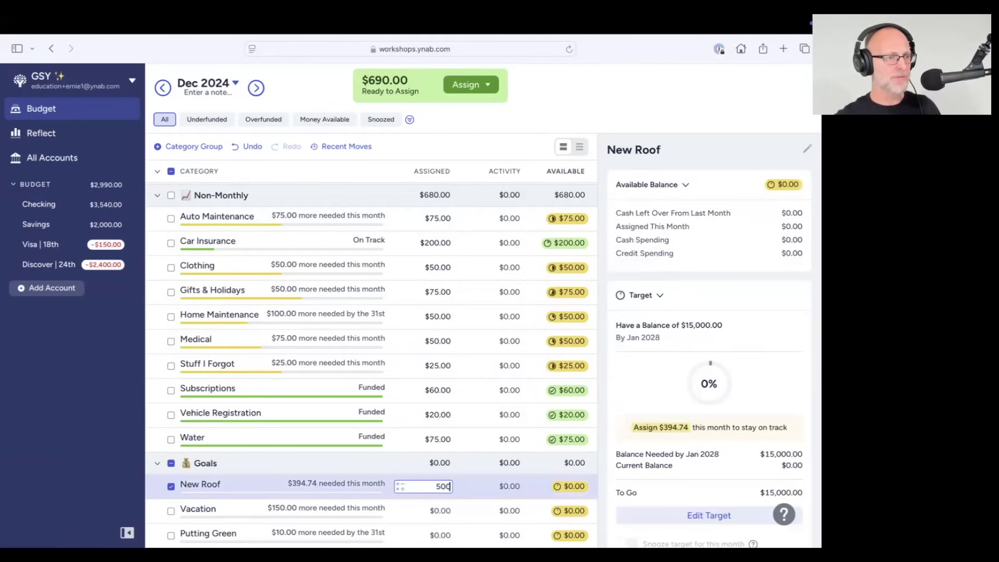
key("Return")
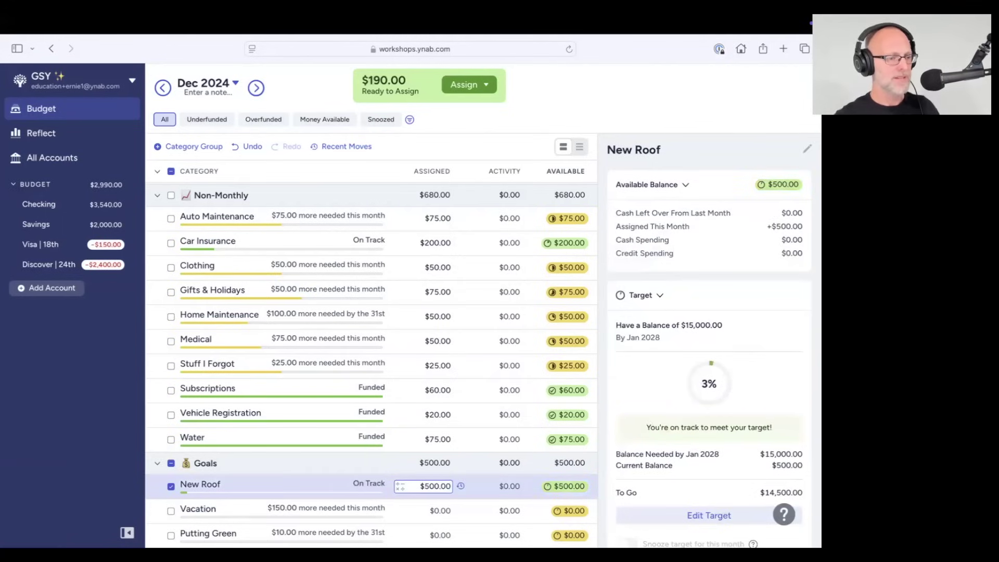
left_click(443, 511)
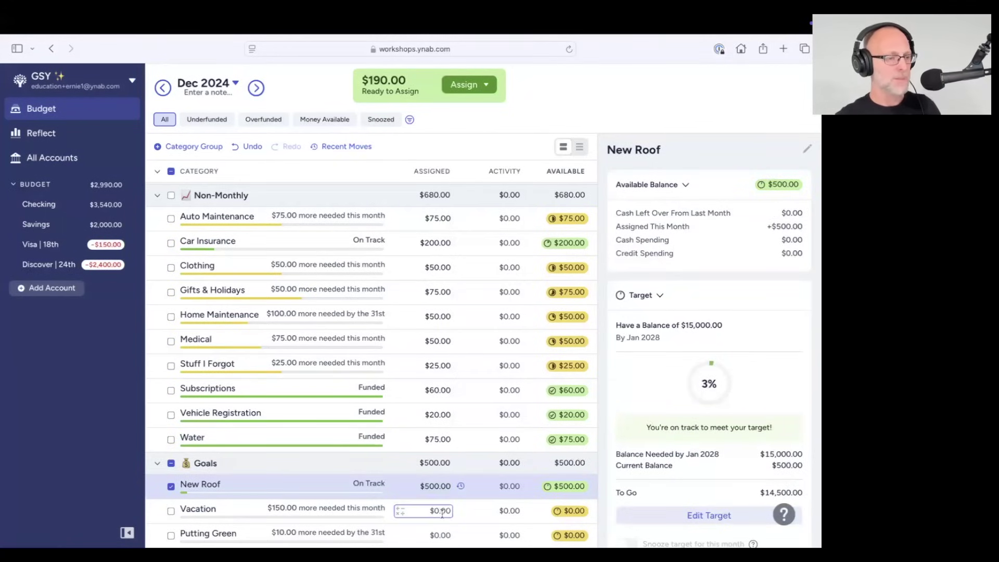
type("150")
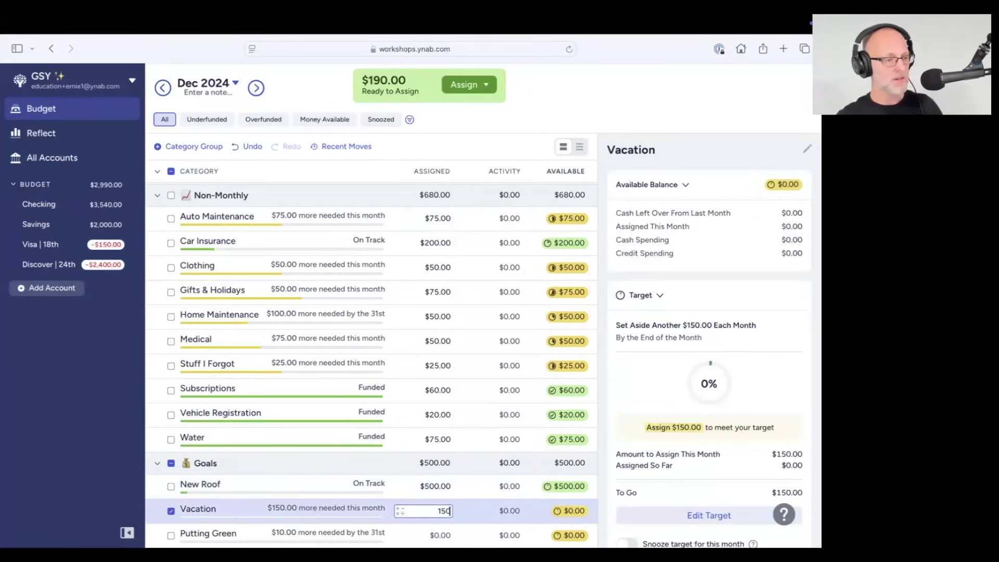
key("Return")
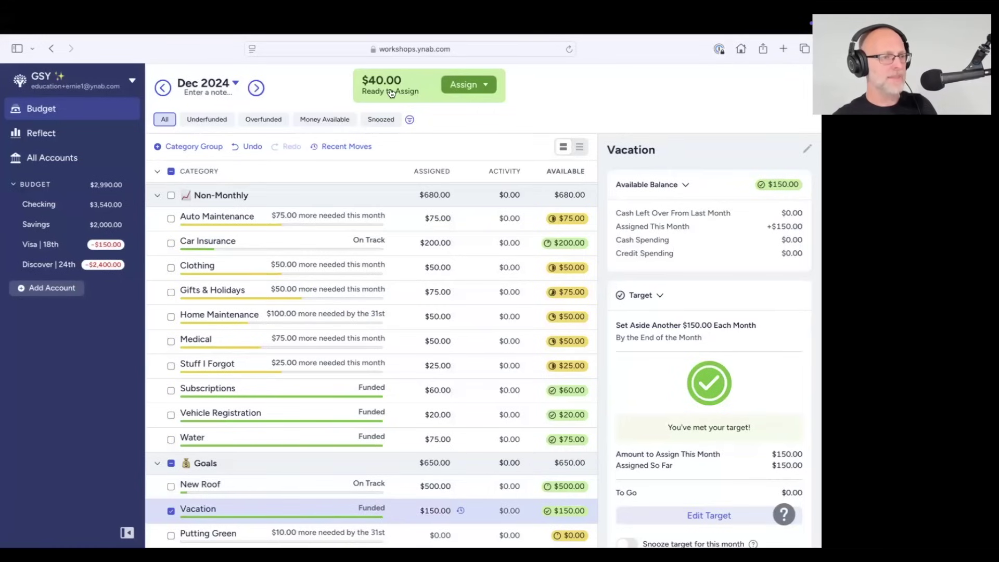
Assign $40 to Putting Green in the Goals group for December 2024 and clear the category selection
left_click(432, 535)
type("5")
key("BackSpace")
type("40")
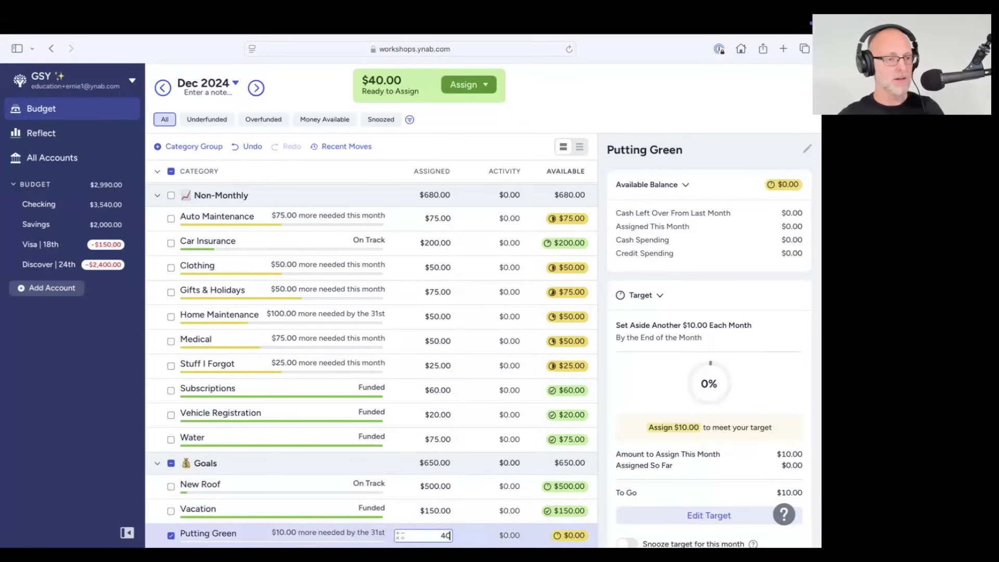
key("Return")
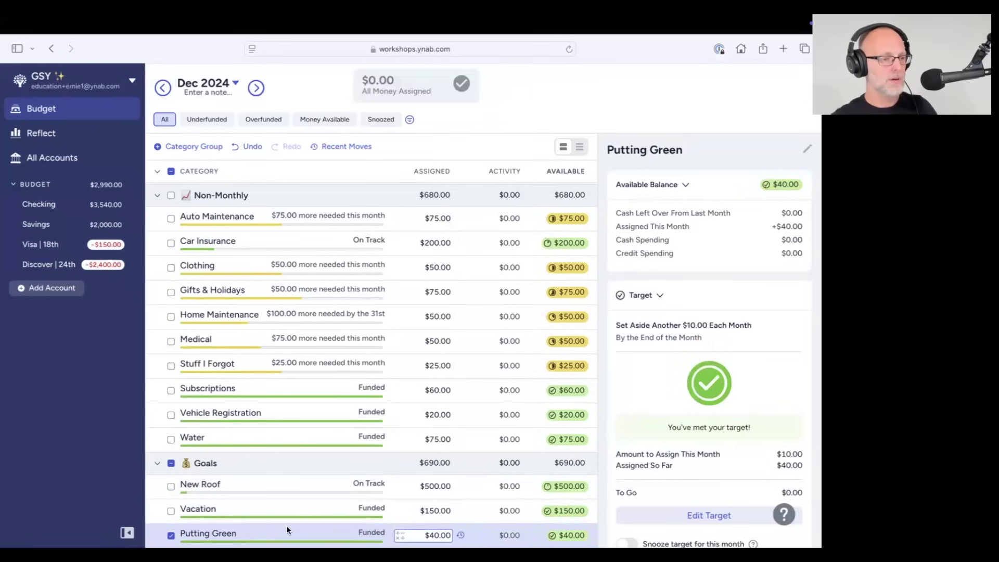
left_click(171, 536)
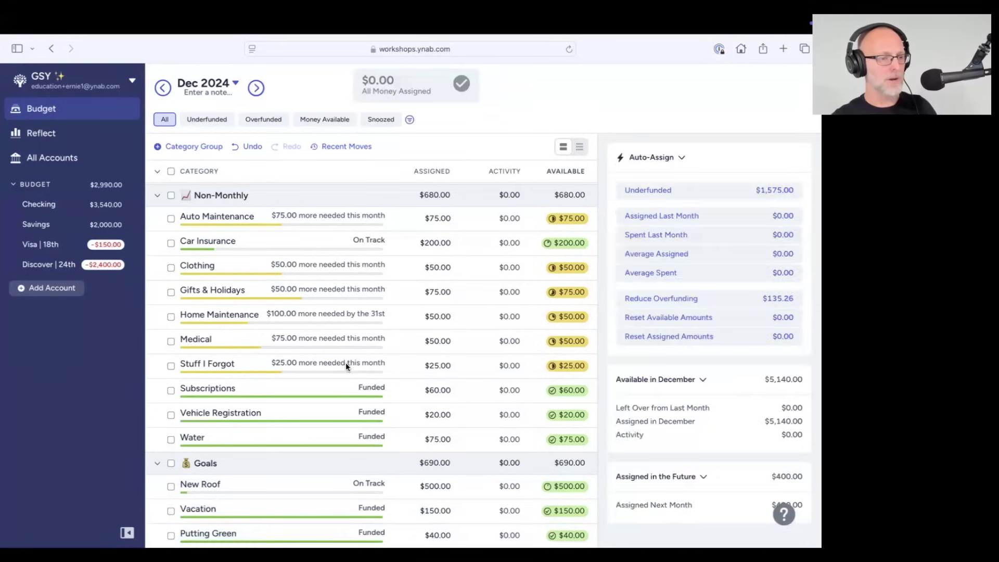
Review the December assignments up to the Monthly group, and switch to the slideshow to show the "What changes do I need to make, if any?" question
scroll(346, 363, "up", 2)
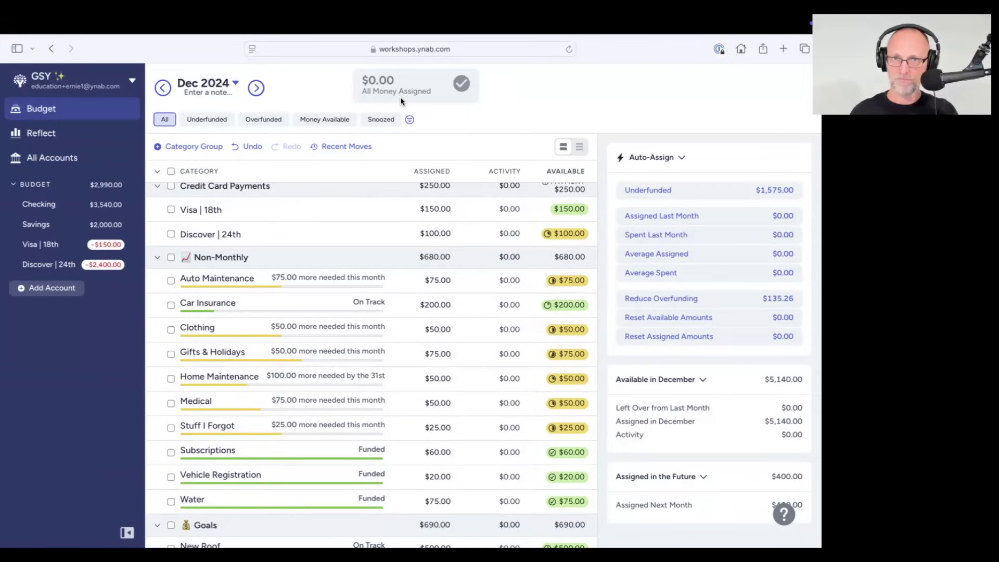
scroll(295, 272, "up", 2)
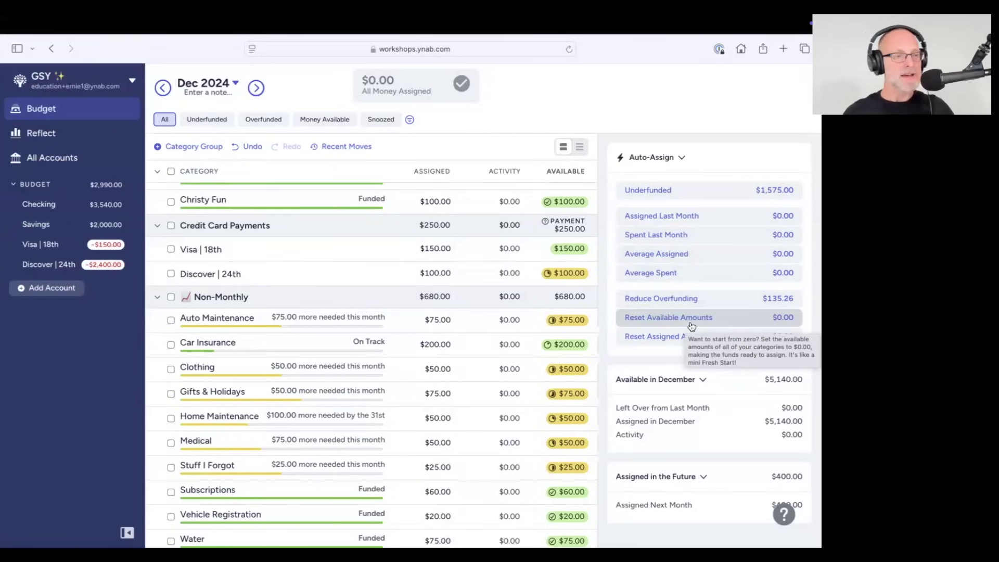
scroll(489, 386, "up", 5)
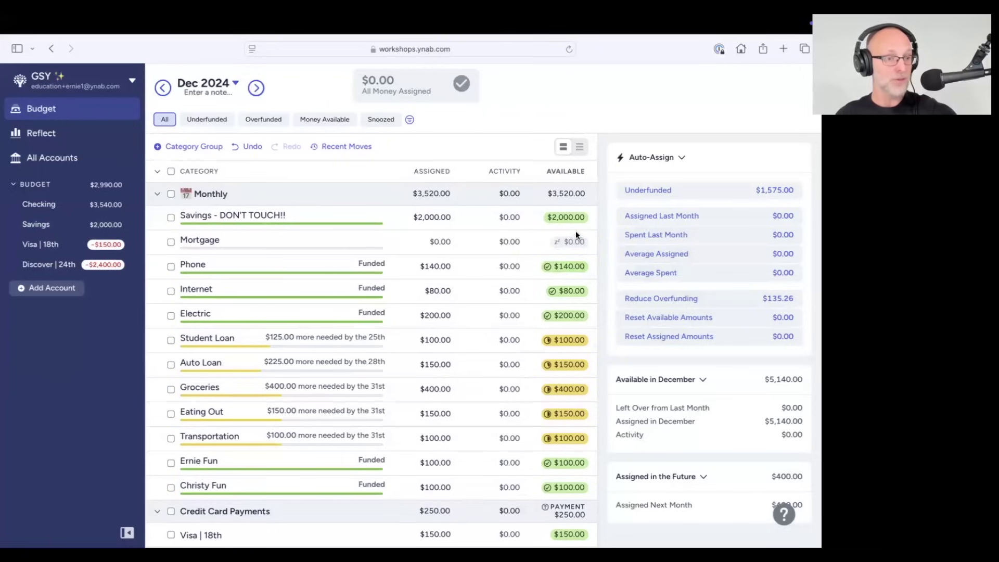
scroll(575, 230, "down", 3)
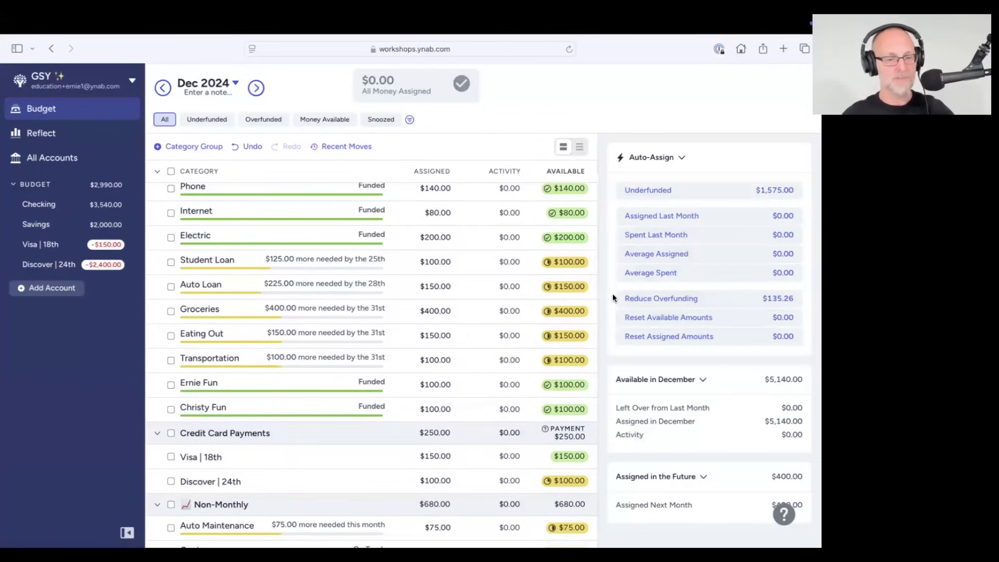
key("ctrl+Right")
key("Right")
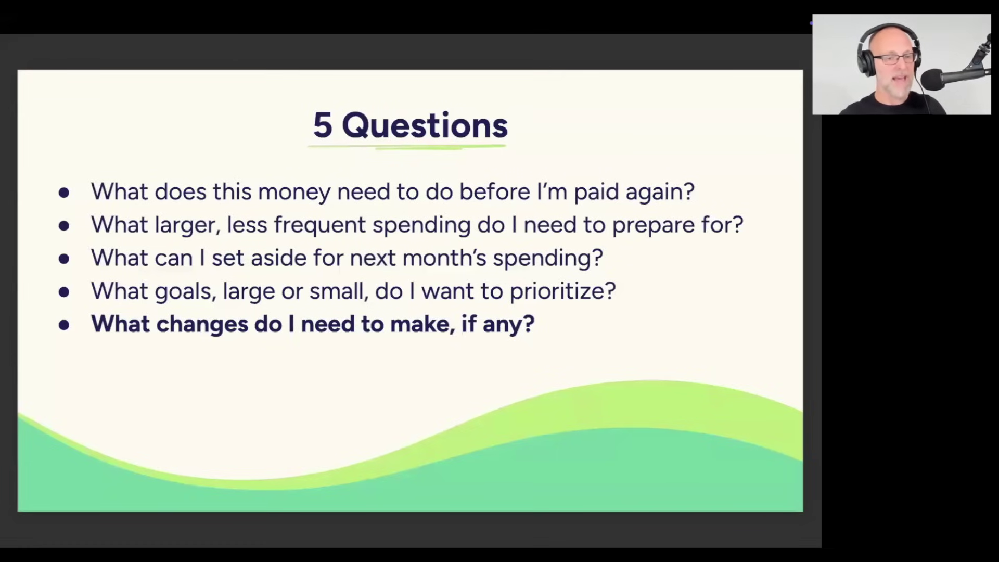
Return to the YNAB budget and examine the Monthly, Credit Card Payments and Non-Monthly categories for assignments worth changing
key("ctrl+Left")
scroll(578, 192, "down", 2)
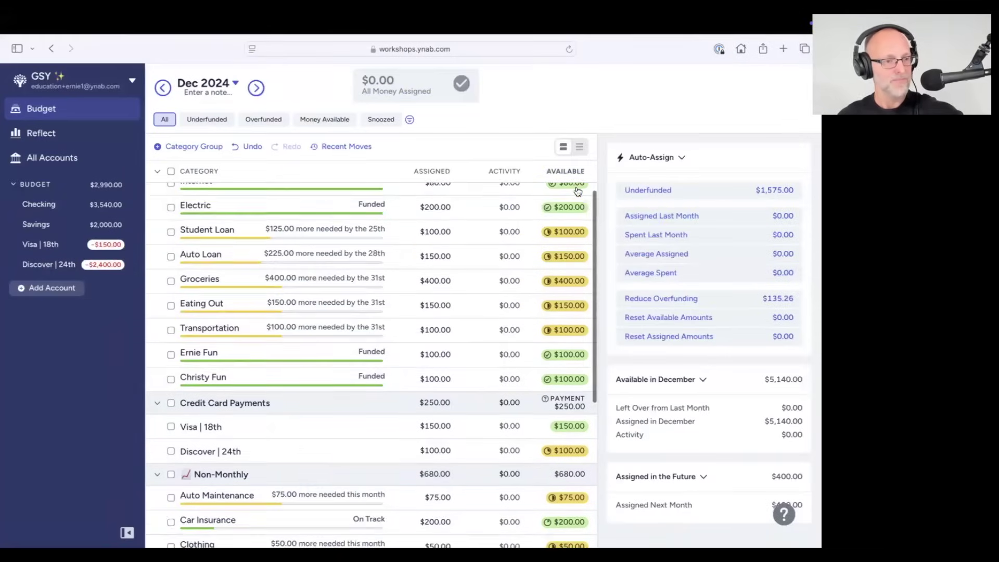
scroll(577, 192, "down", 1)
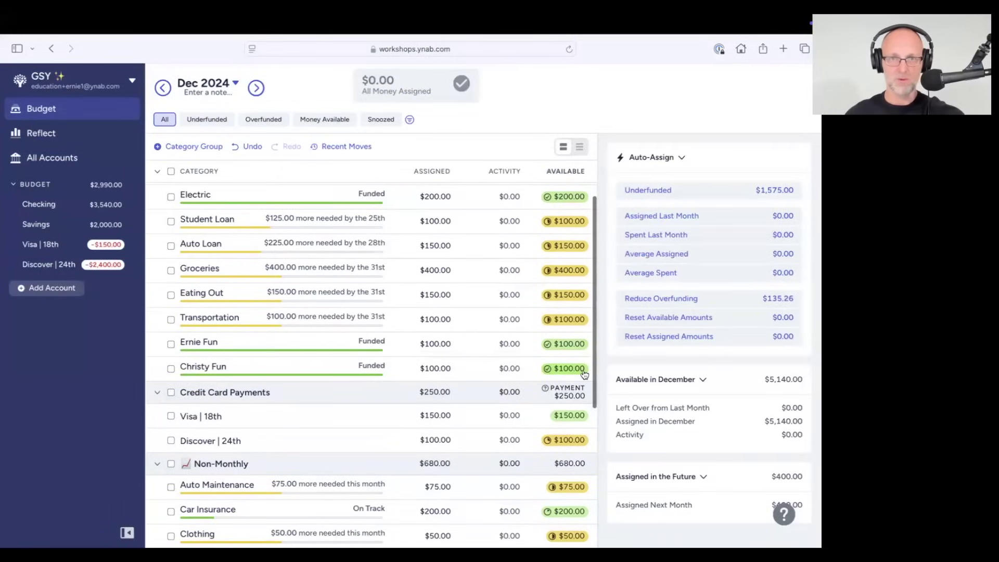
mouse_move(585, 374)
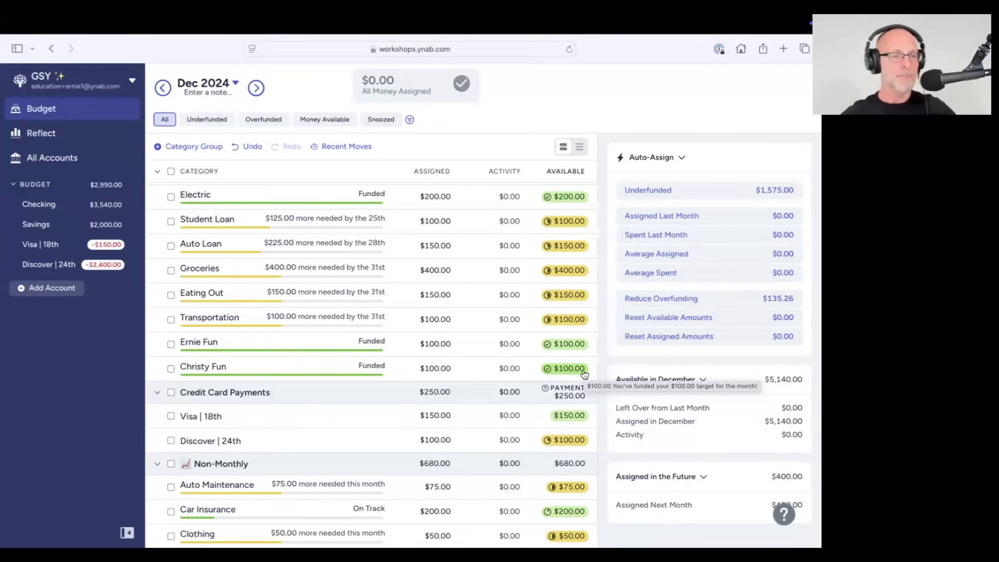
scroll(544, 261, "up", 3)
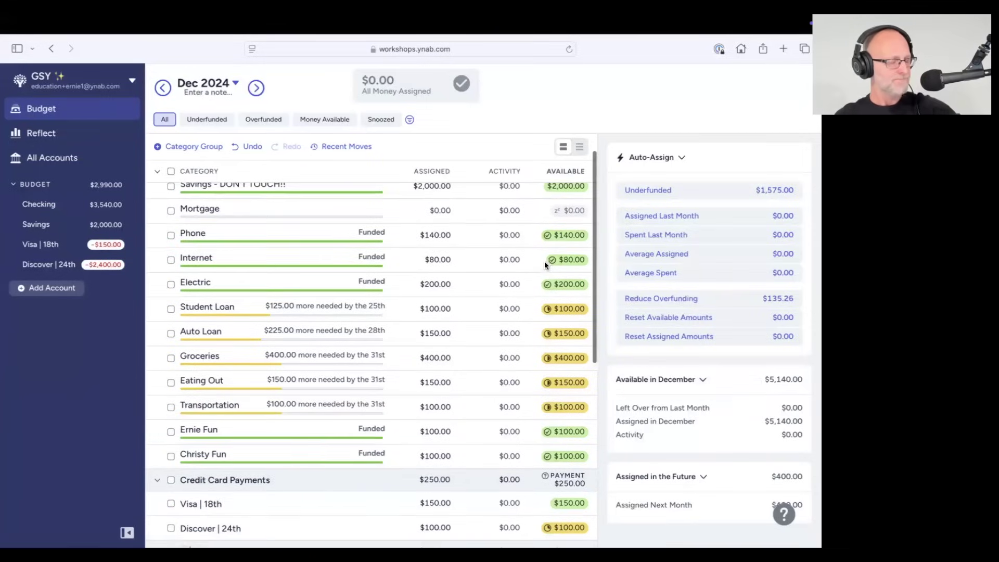
scroll(574, 278, "down", 3)
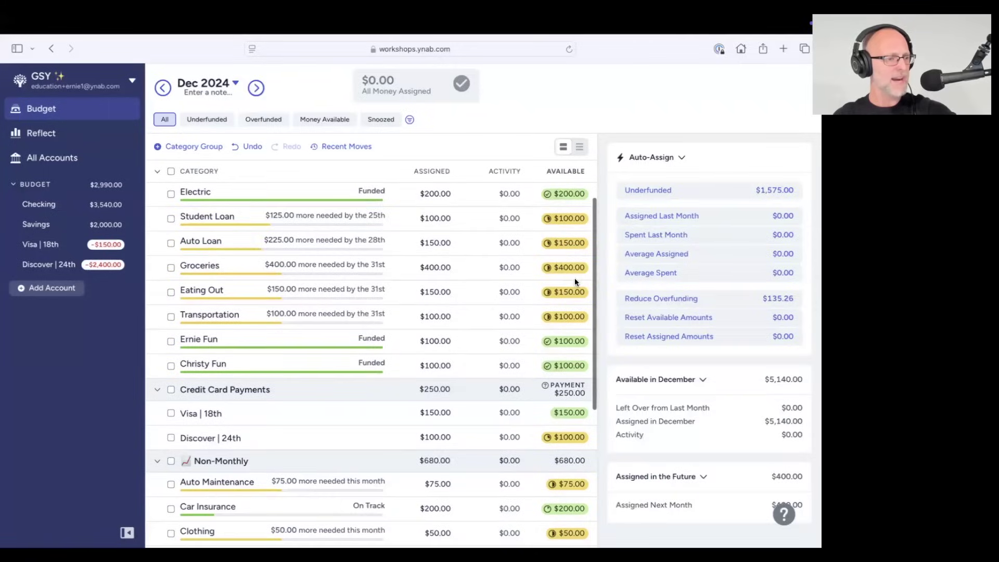
scroll(575, 278, "down", 7)
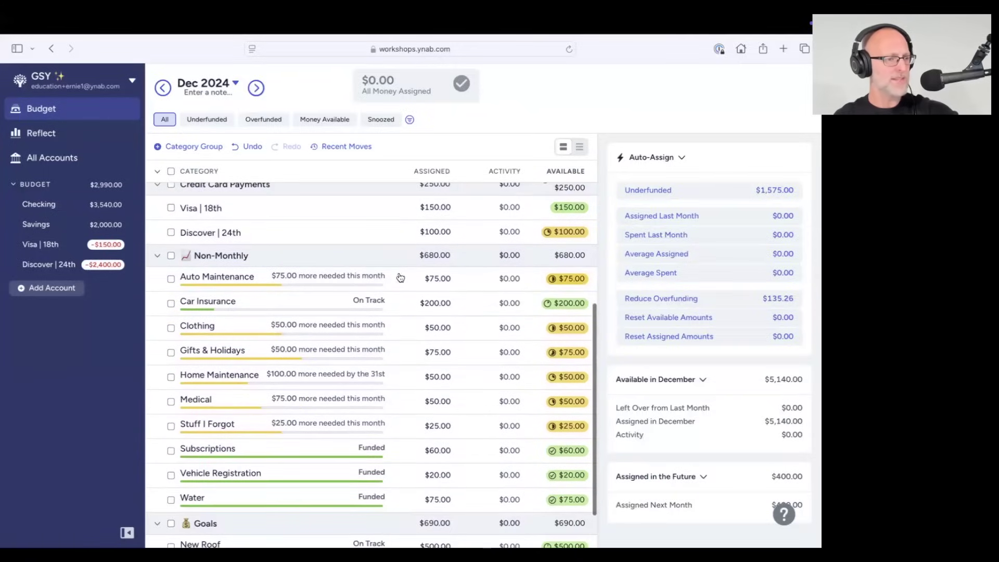
Compare the available money and target progress of Auto Maintenance and Clothing in the Non-Monthly group, leaving only Clothing selected
left_click(170, 280)
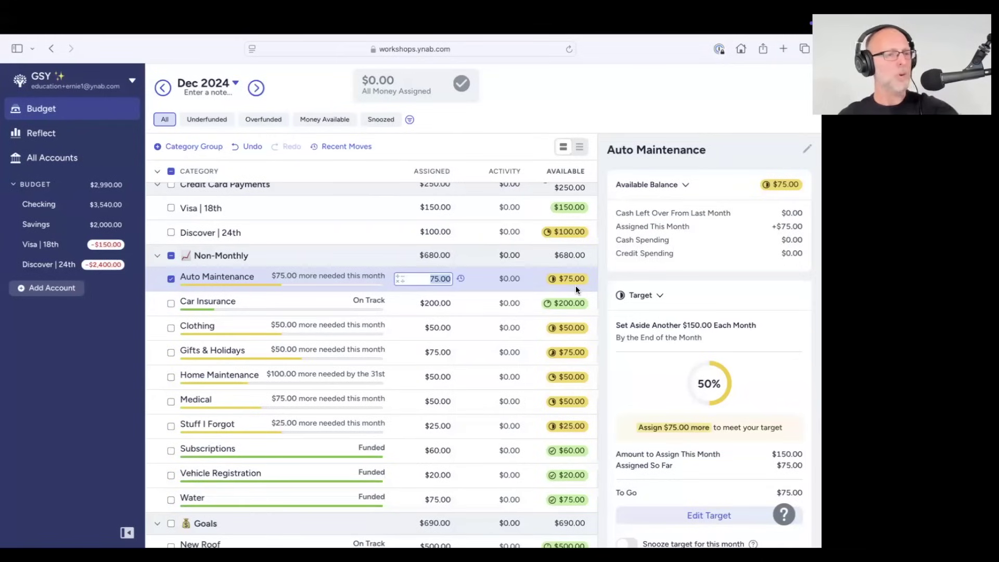
mouse_move(581, 305)
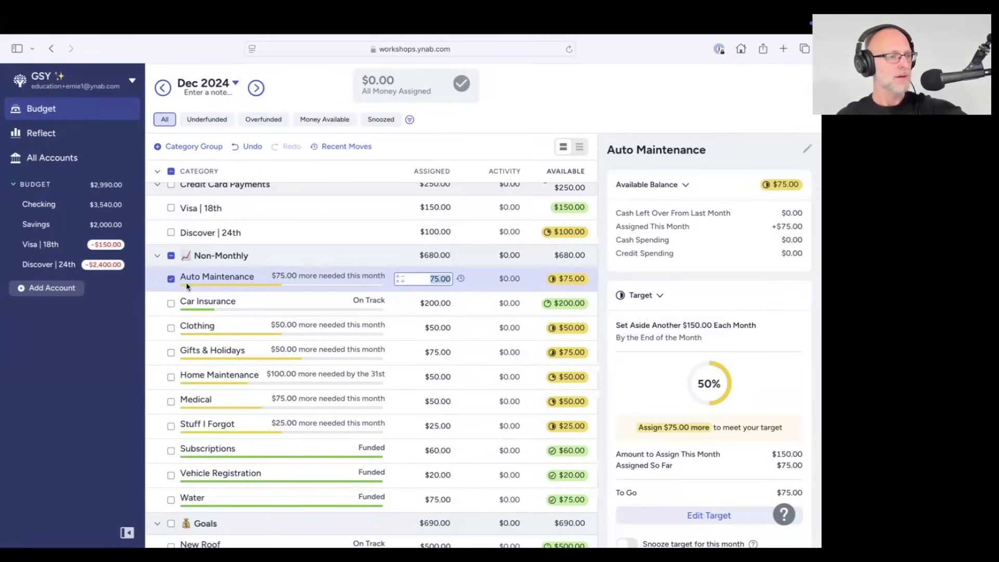
left_click(171, 279)
left_click(170, 329)
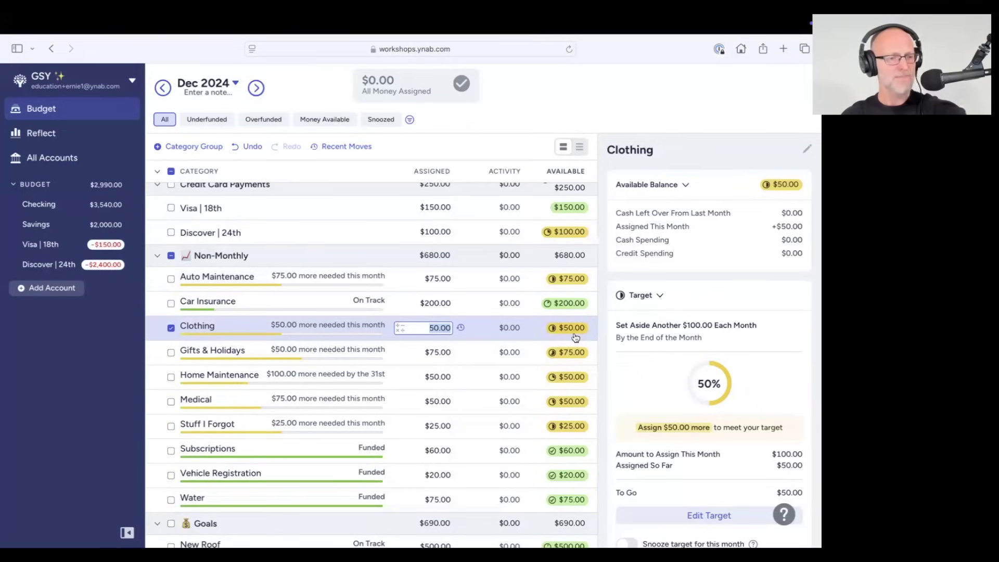
mouse_move(572, 338)
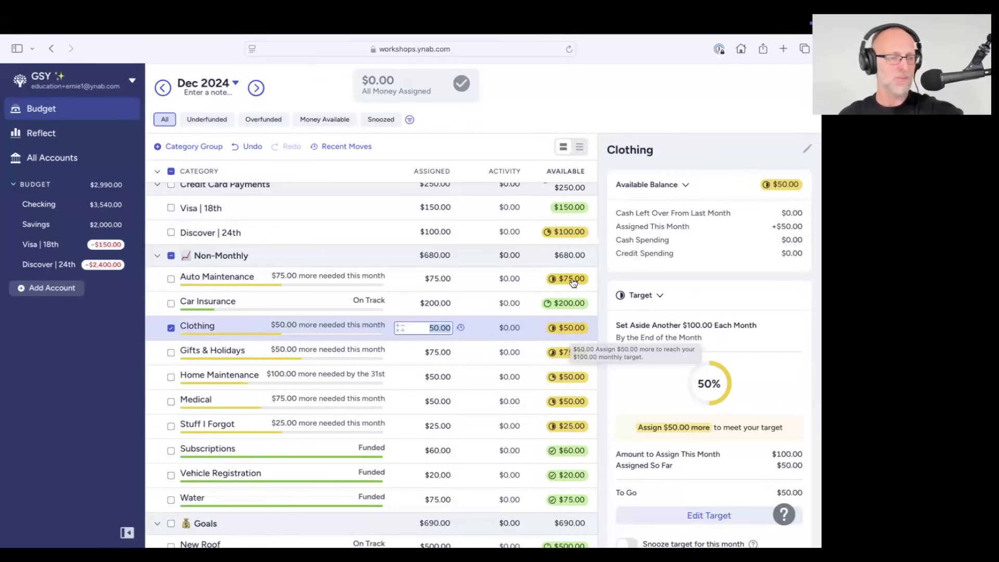
mouse_move(573, 283)
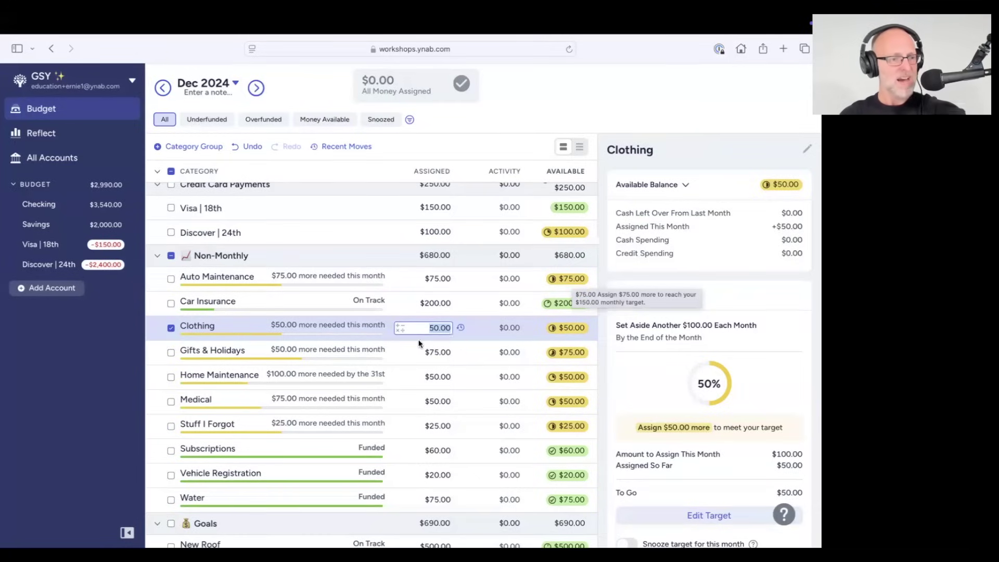
Move $25 of Clothing's available money to Auto Maintenance in December 2024
left_click(573, 329)
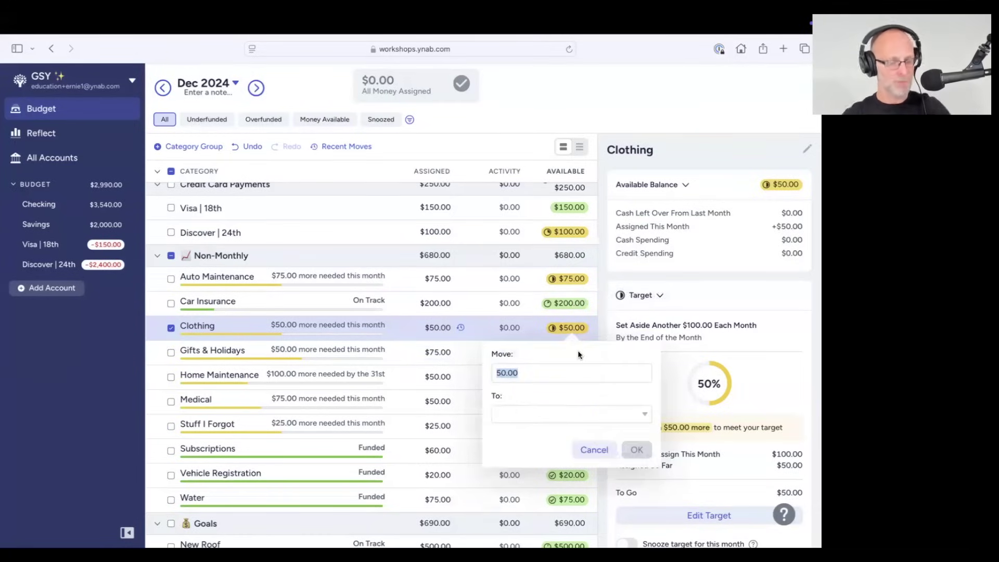
type("25")
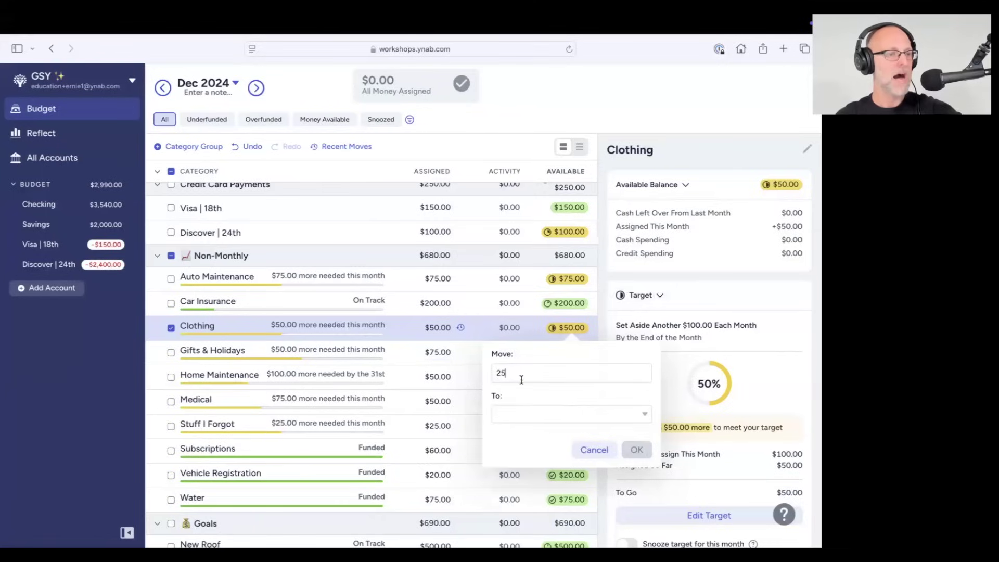
left_click(524, 414)
scroll(528, 374, "down", 5)
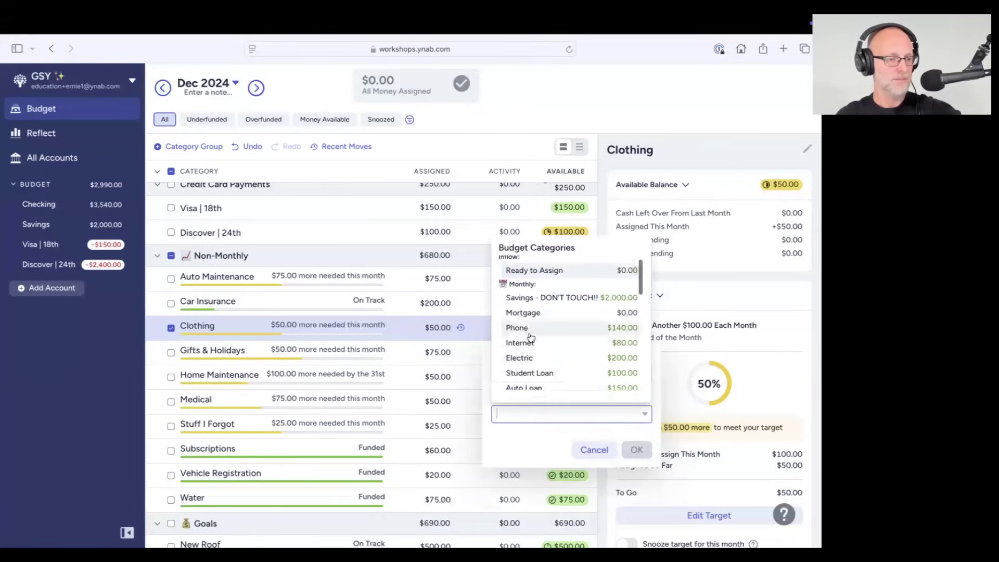
left_click(529, 333)
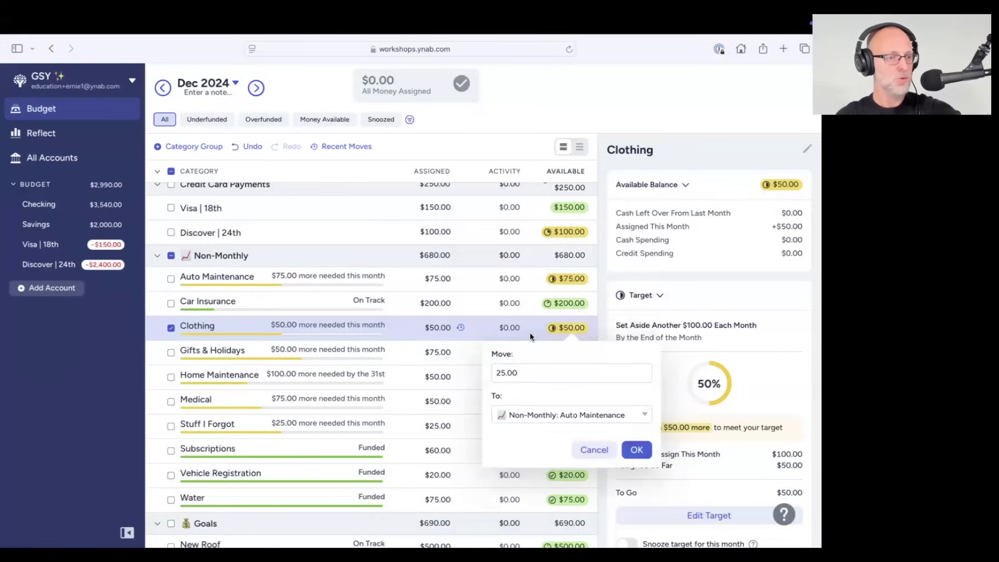
left_click(636, 449)
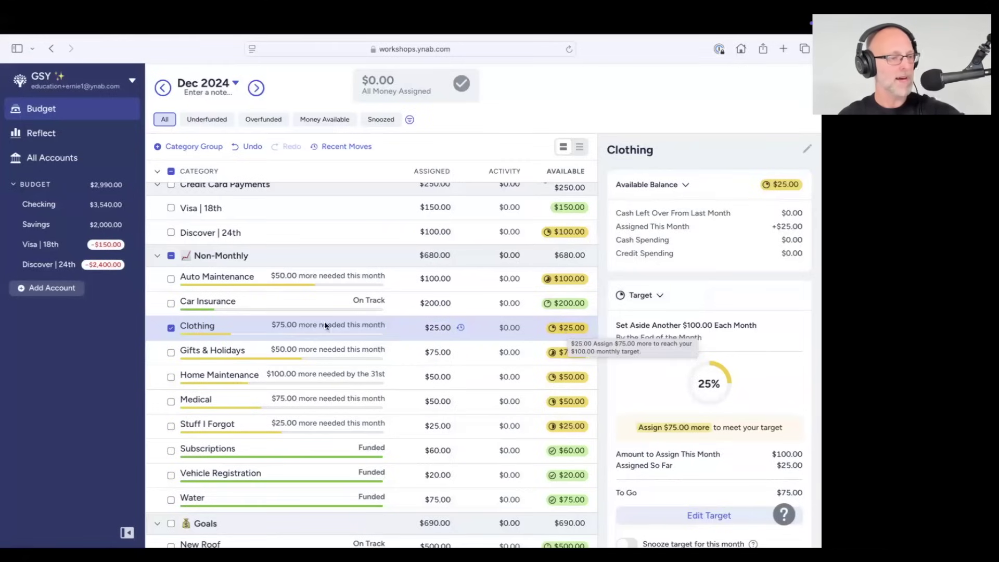
Check the combined totals of Auto Maintenance and Clothing and Auto Maintenance's target progress, and clear the selection
left_click(171, 279)
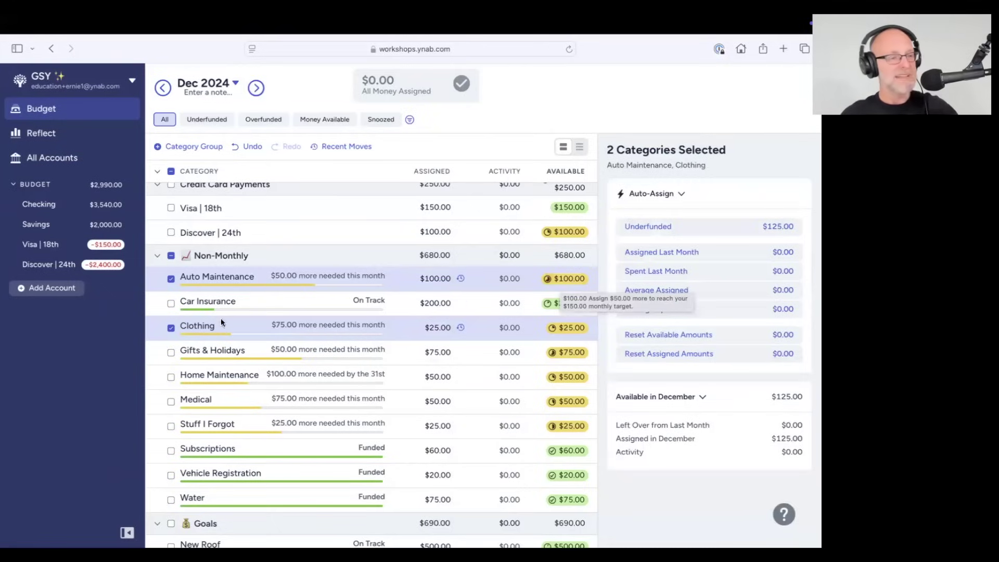
left_click(170, 328)
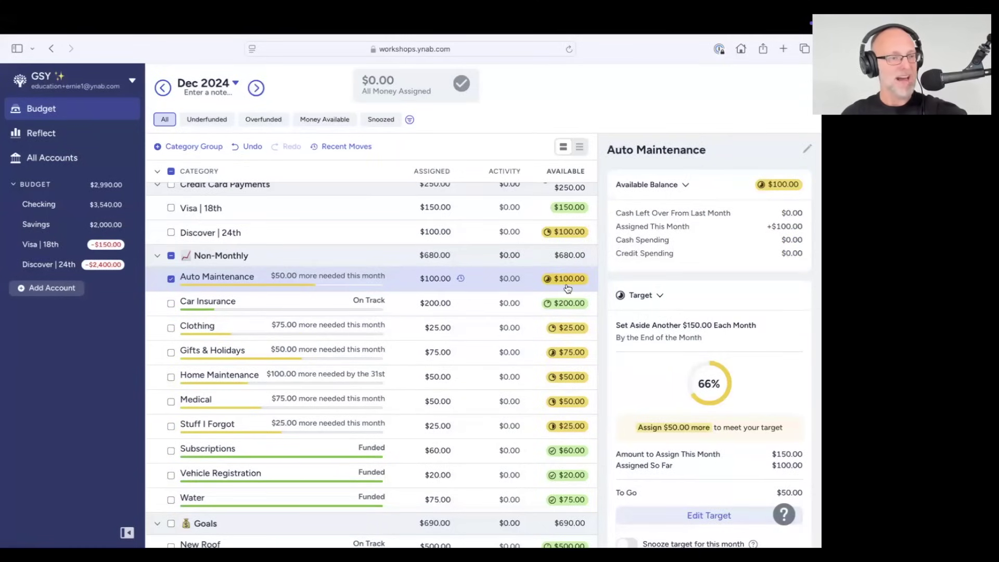
mouse_move(572, 289)
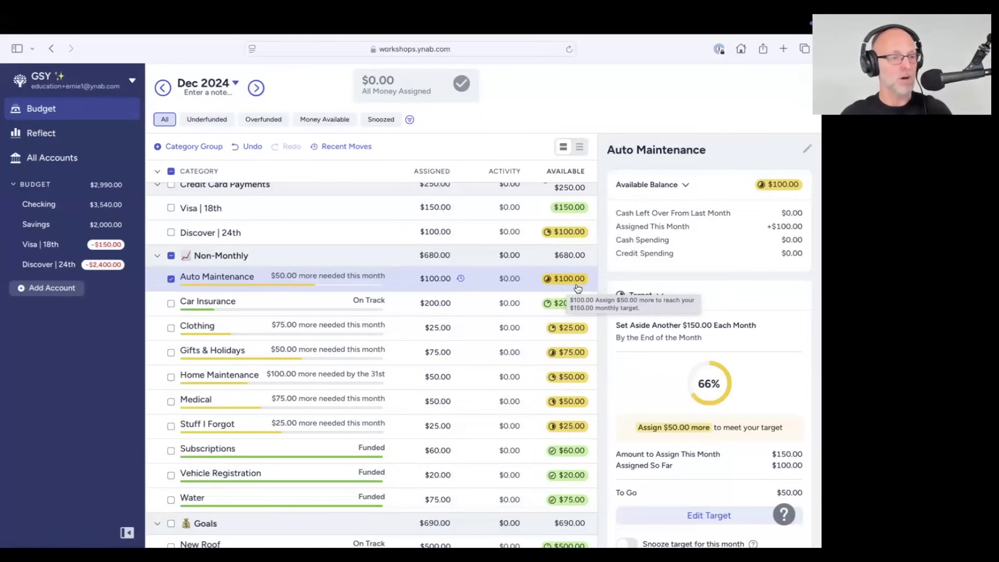
left_click(169, 281)
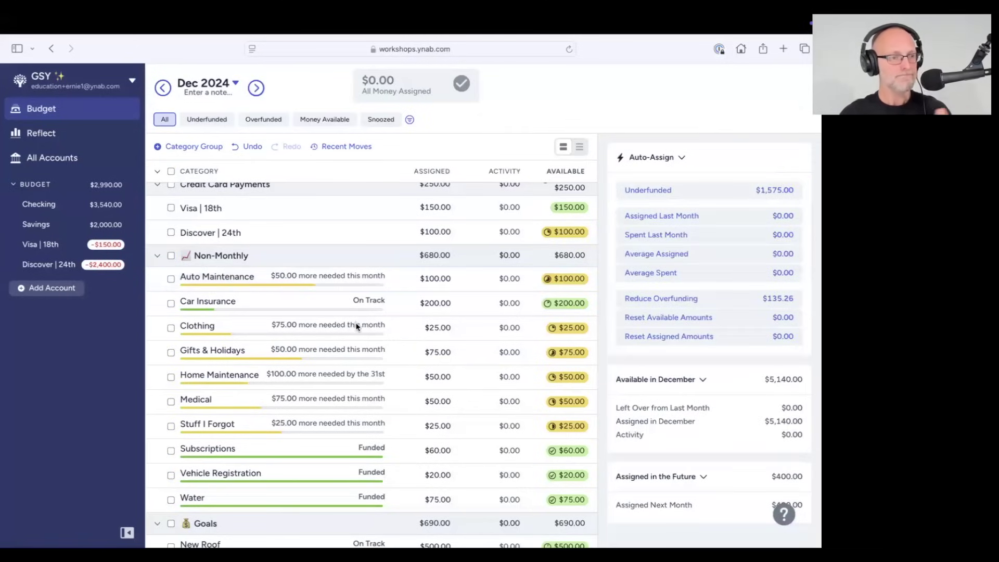
Look over the whole December 2024 budget from the Monthly group through Goals, checking assigned and available amounts and Medical's target
scroll(376, 326, "up", 6)
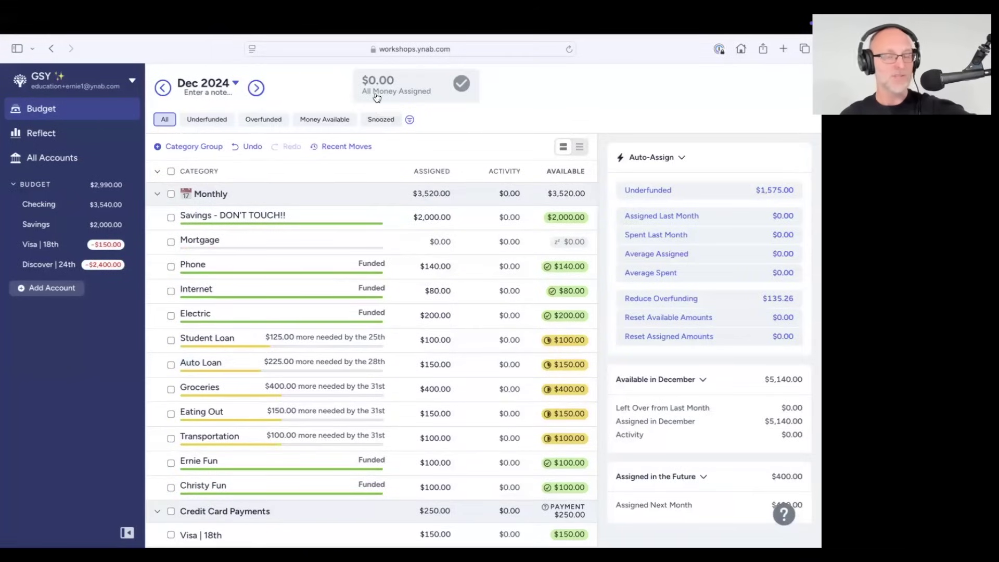
scroll(575, 233, "down", 3)
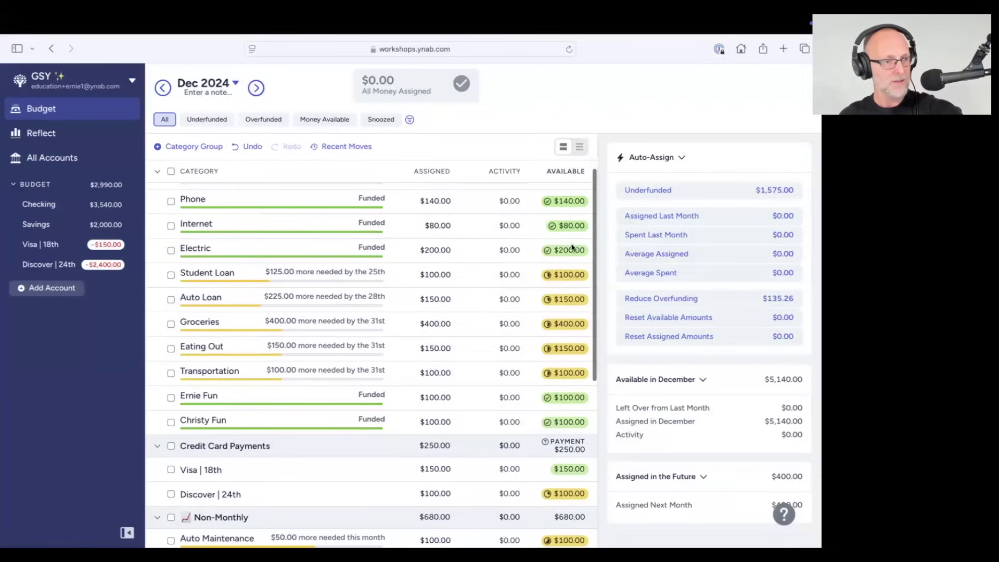
scroll(572, 255, "down", 7)
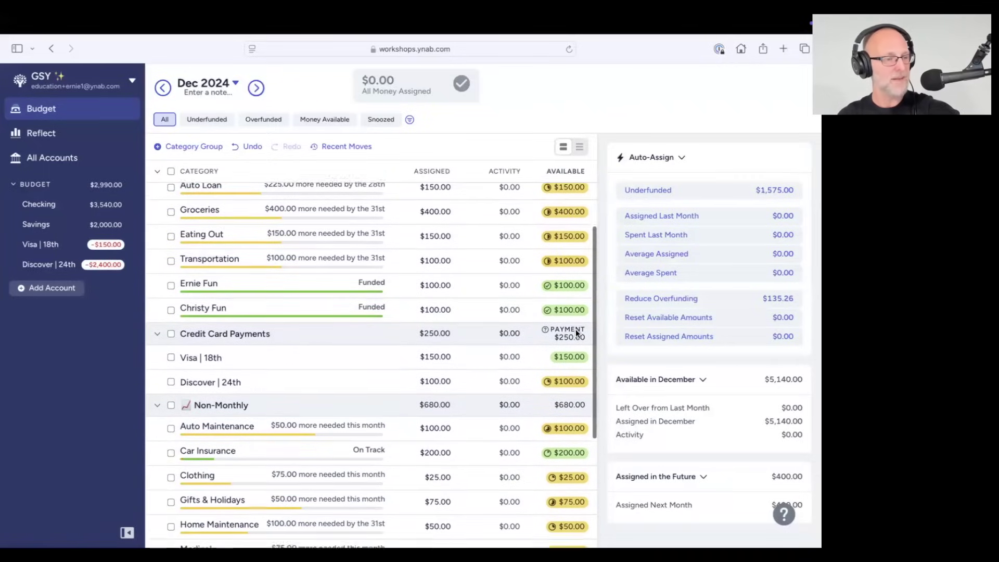
scroll(581, 343, "down", 5)
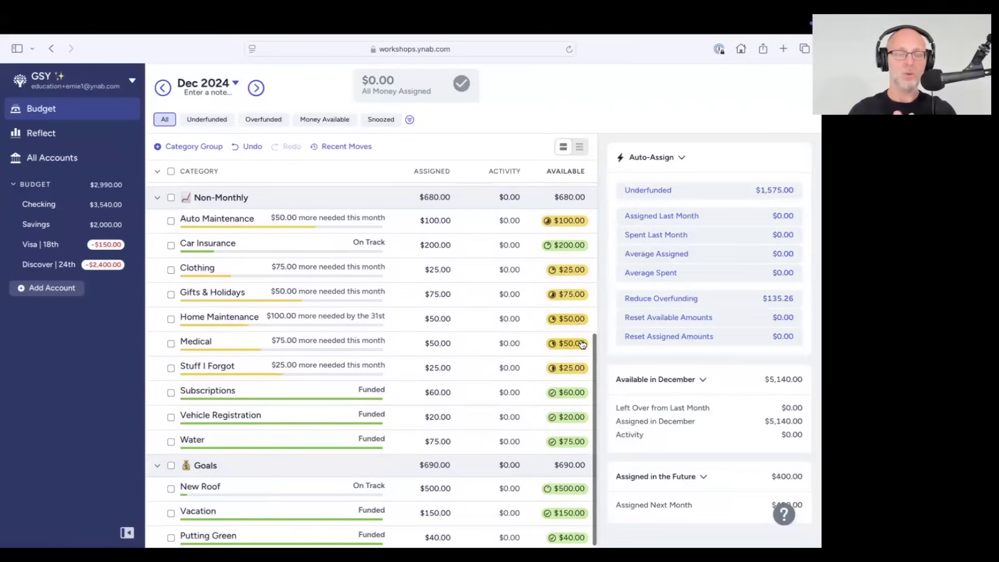
mouse_move(582, 344)
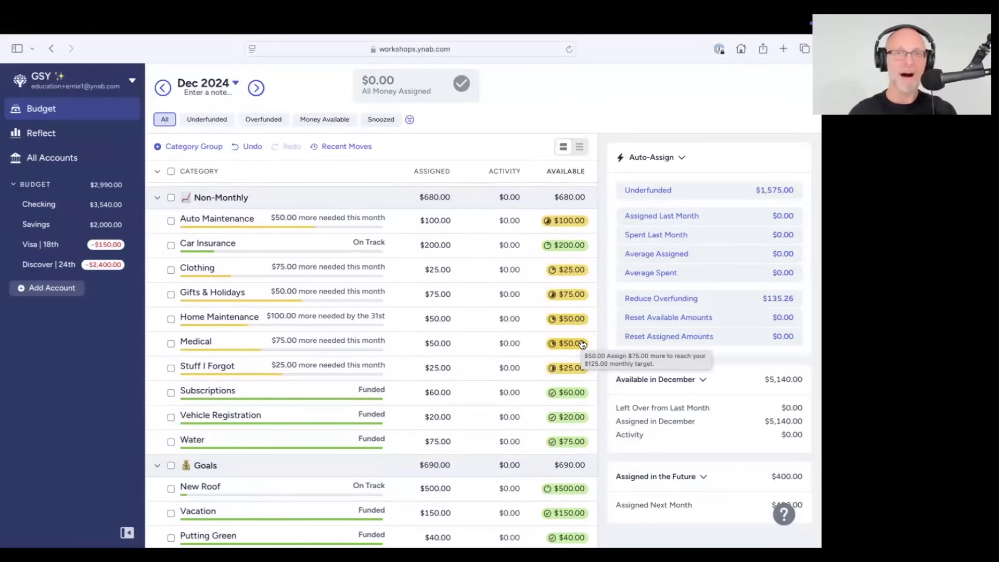
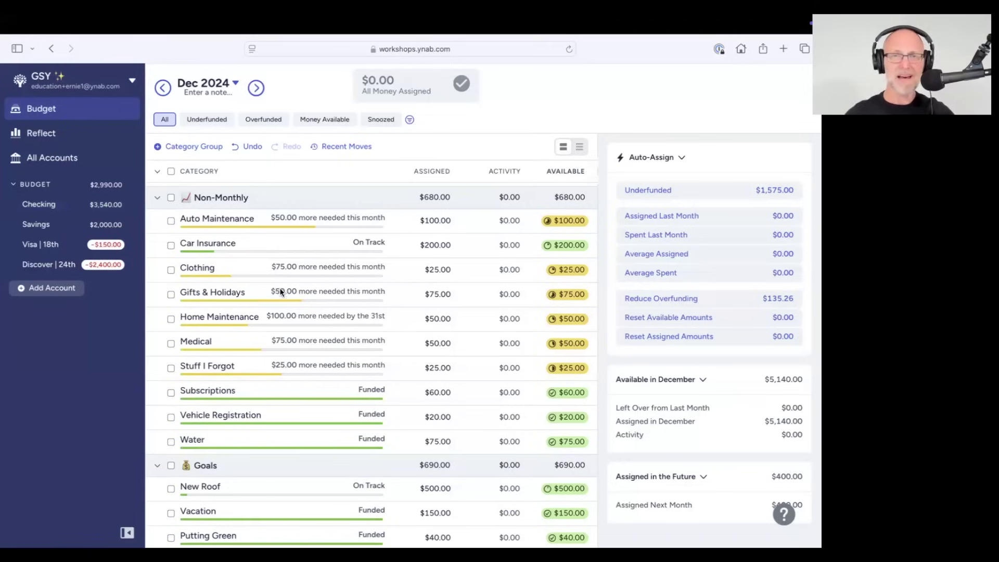
scroll(284, 307, "up", 6)
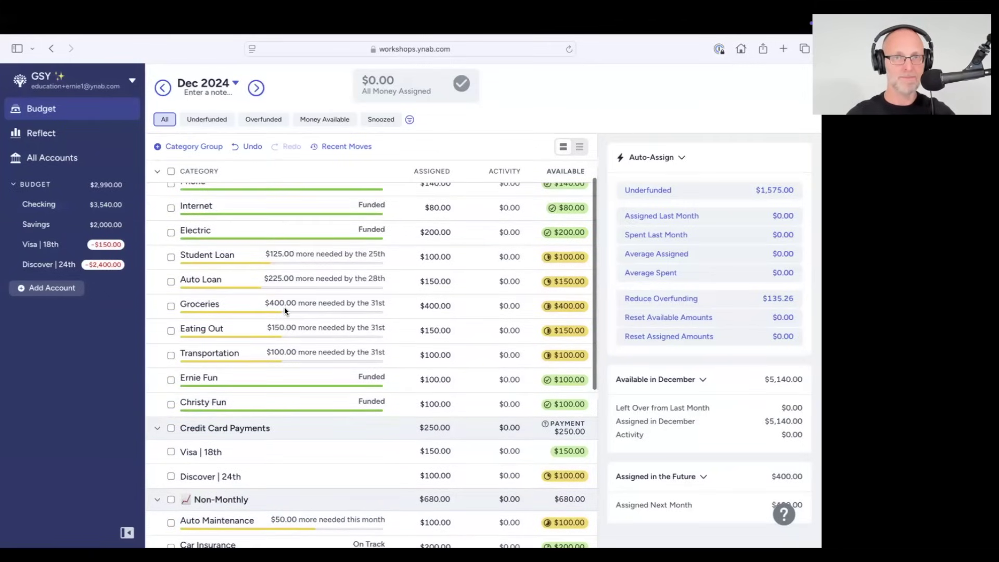
Inspect the Groceries category's available balance and target progress for December 2024, and clear the selection
scroll(283, 309, "up", 2)
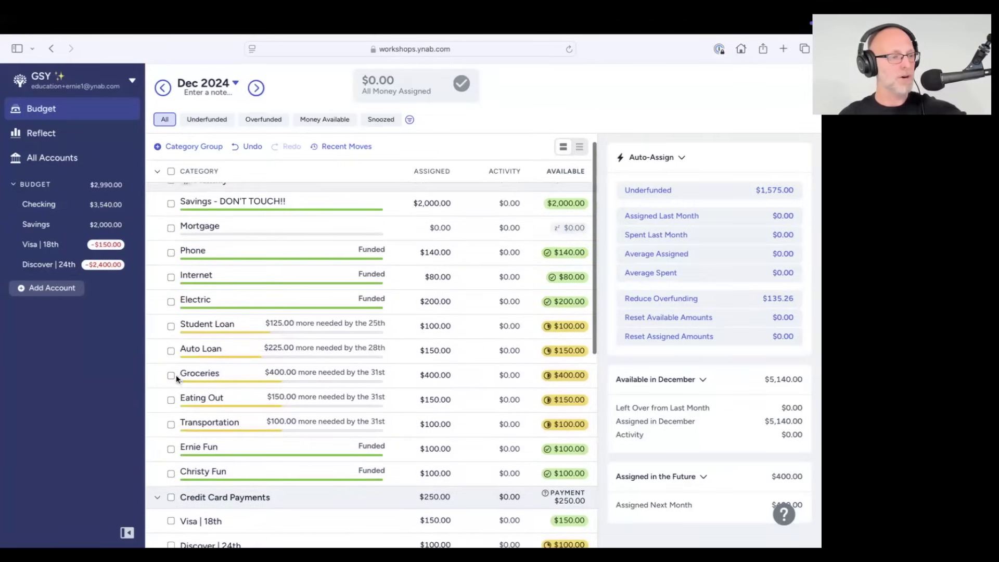
left_click(533, 375)
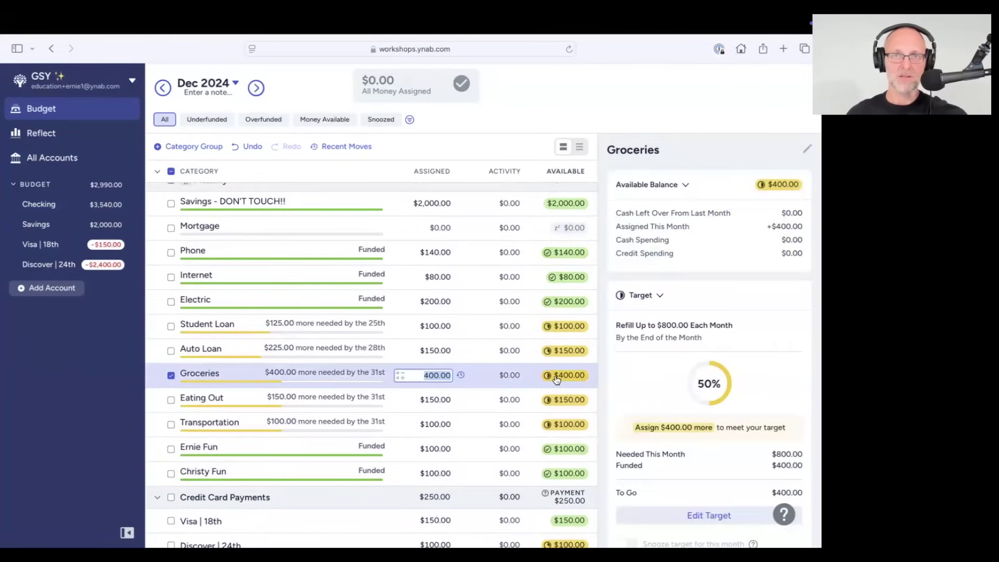
mouse_move(556, 379)
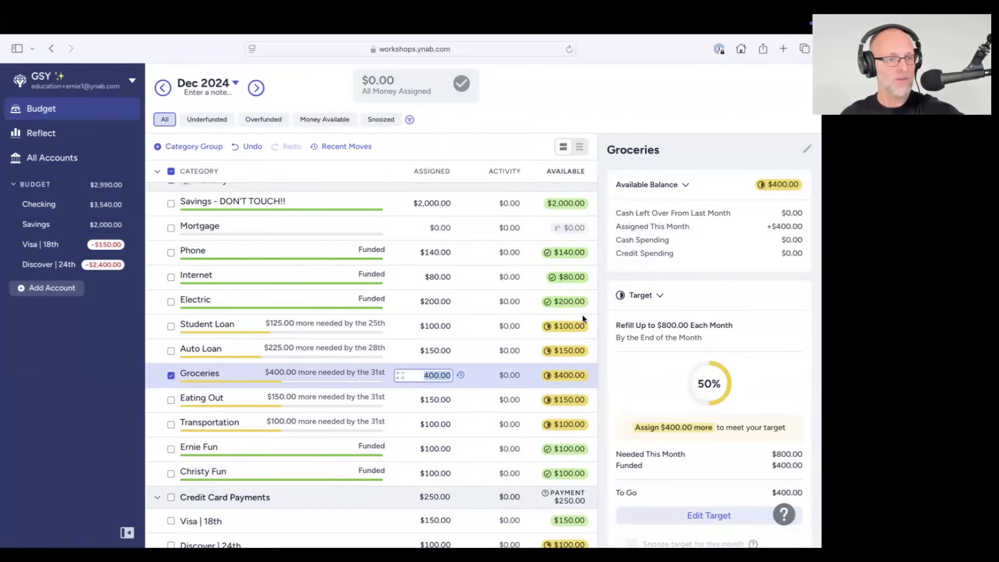
scroll(604, 395, "down", 2)
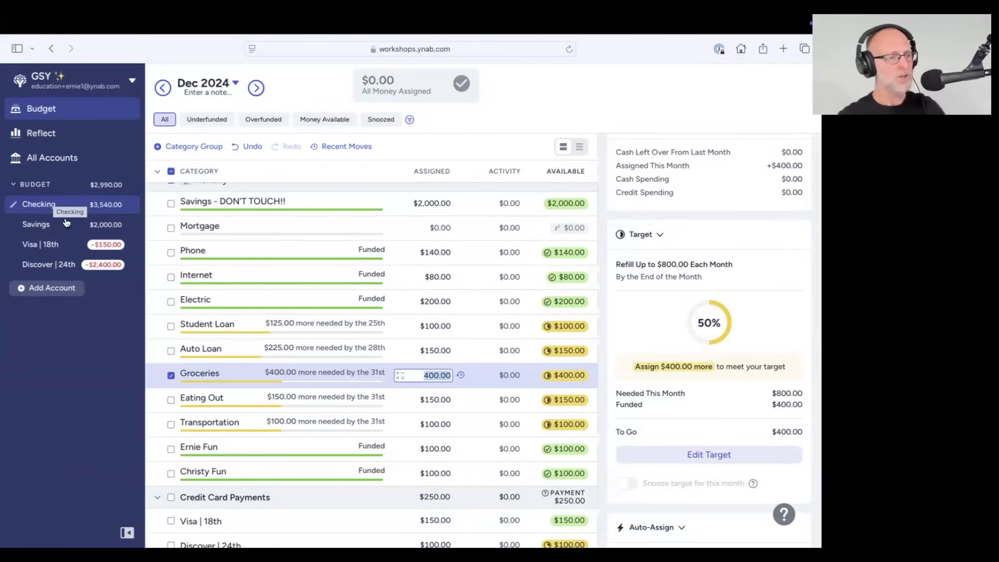
left_click(172, 377)
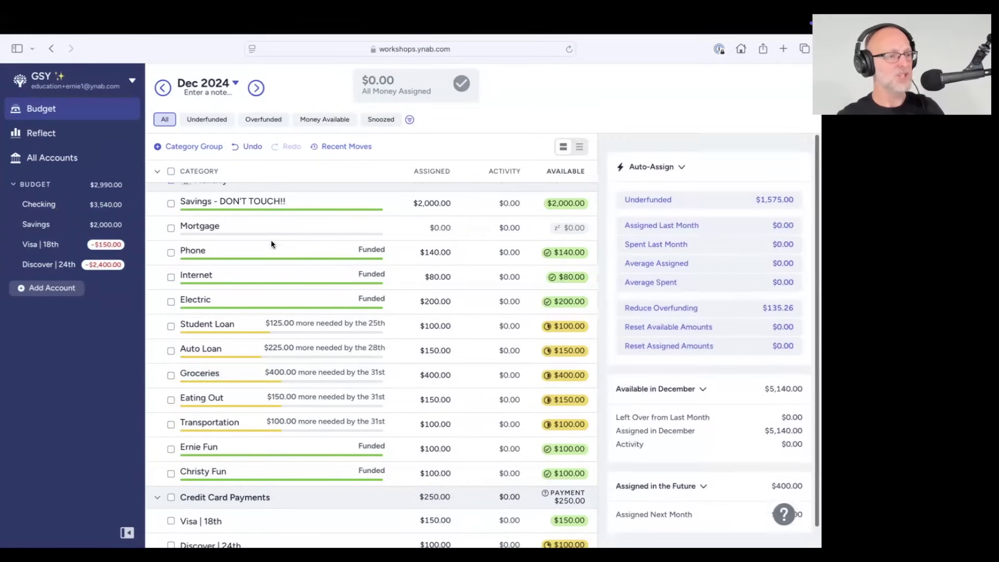
Move $2,000 from the Savings - DON'T TOUCH!! category back to Inflow: Ready to Assign
scroll(213, 230, "up", 1)
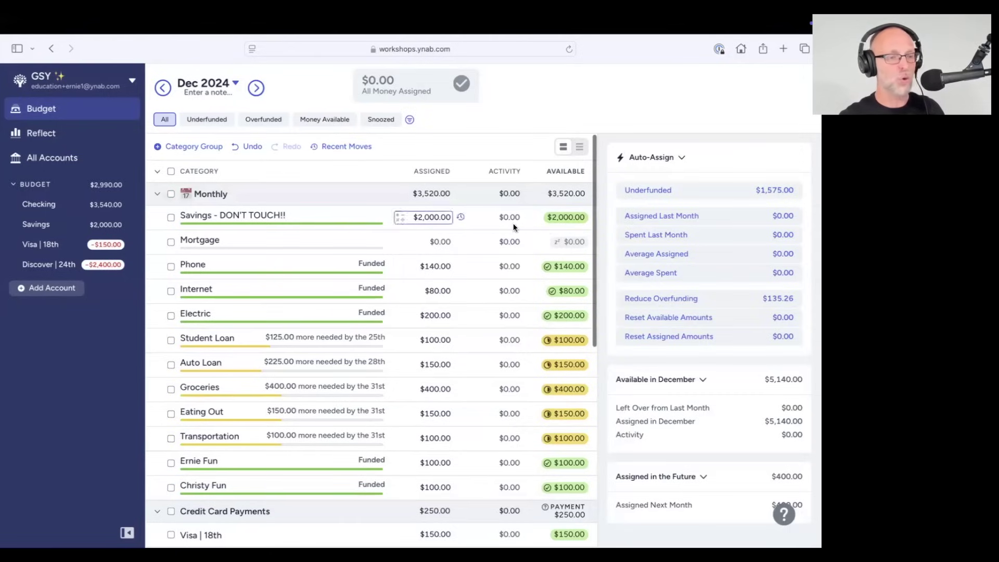
left_click(561, 217)
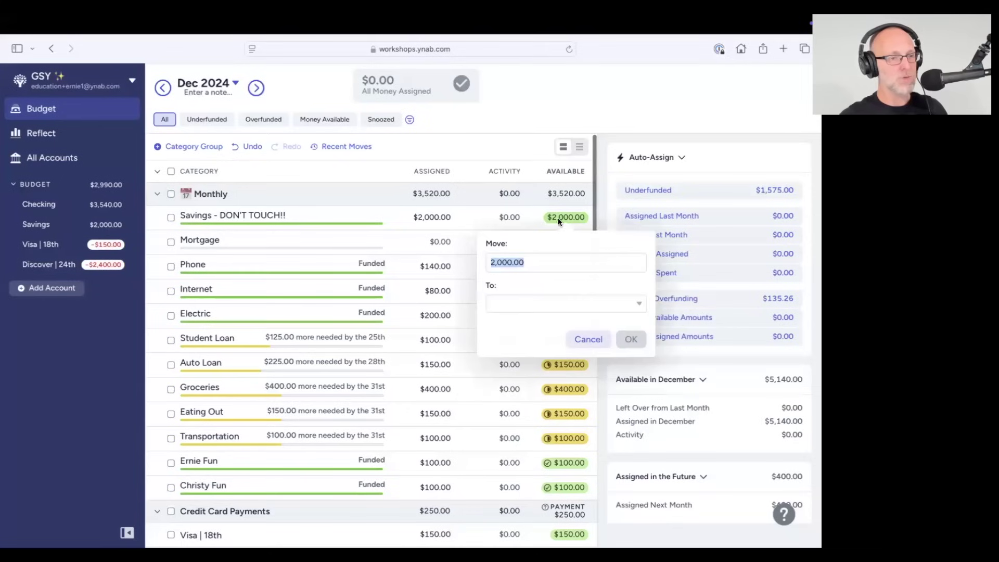
left_click(514, 307)
left_click(530, 359)
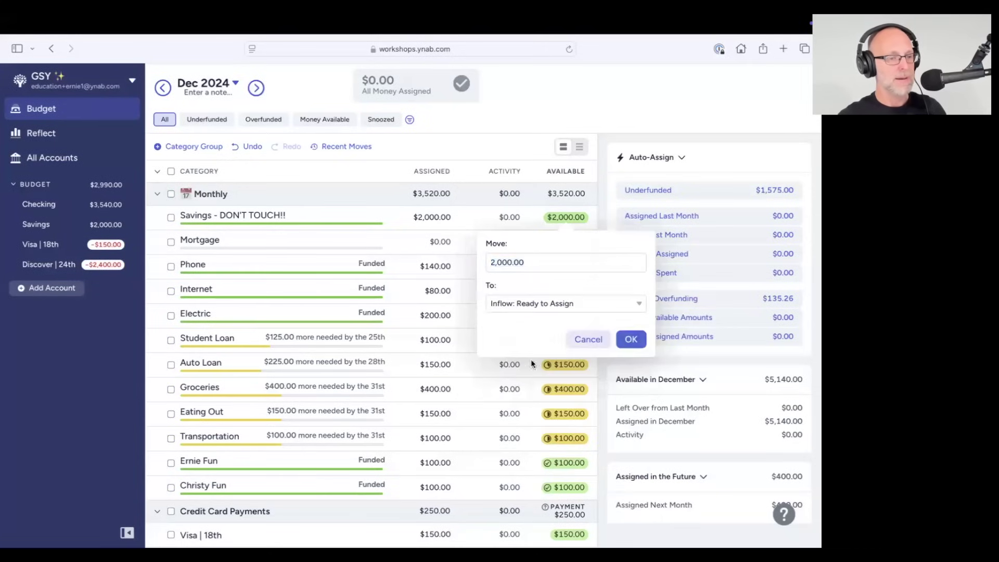
left_click(630, 340)
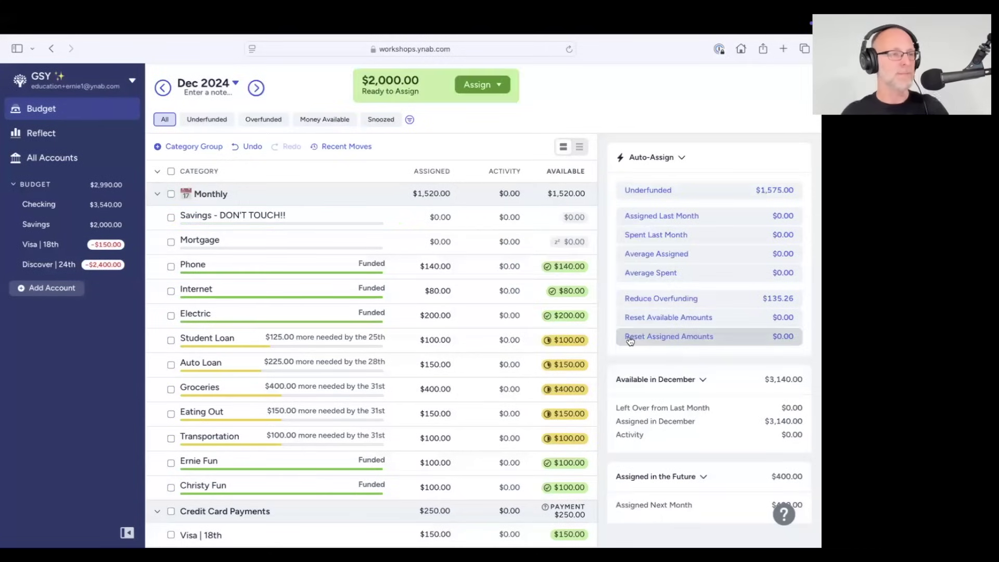
Delete the emptied Savings - DON'T TOUCH!! category from the Monthly group
left_click(203, 215)
left_click(203, 215)
left_click(202, 276)
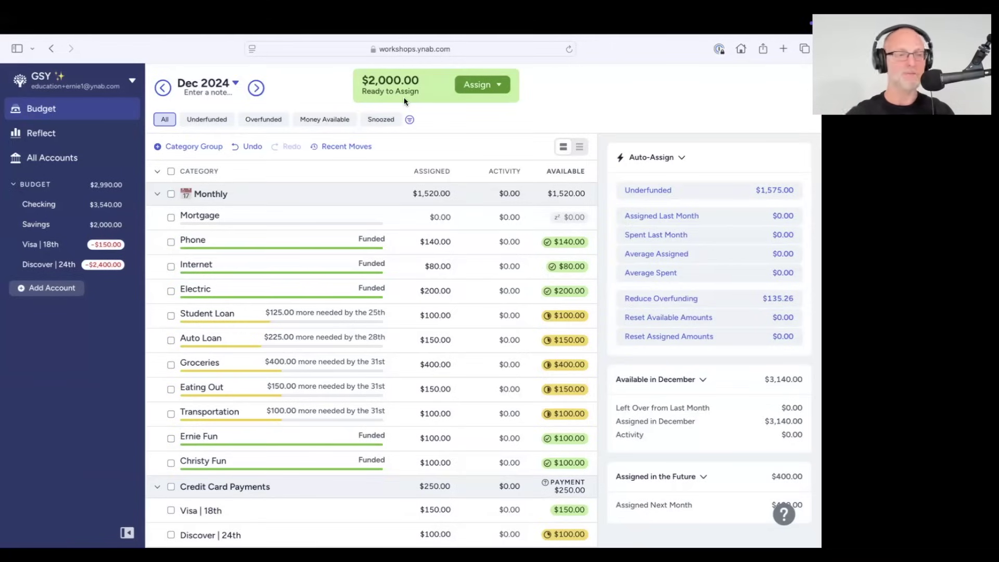
Add $1,500 to the amount assigned to New Roof in the Goals group for December 2024
scroll(326, 263, "down", 10)
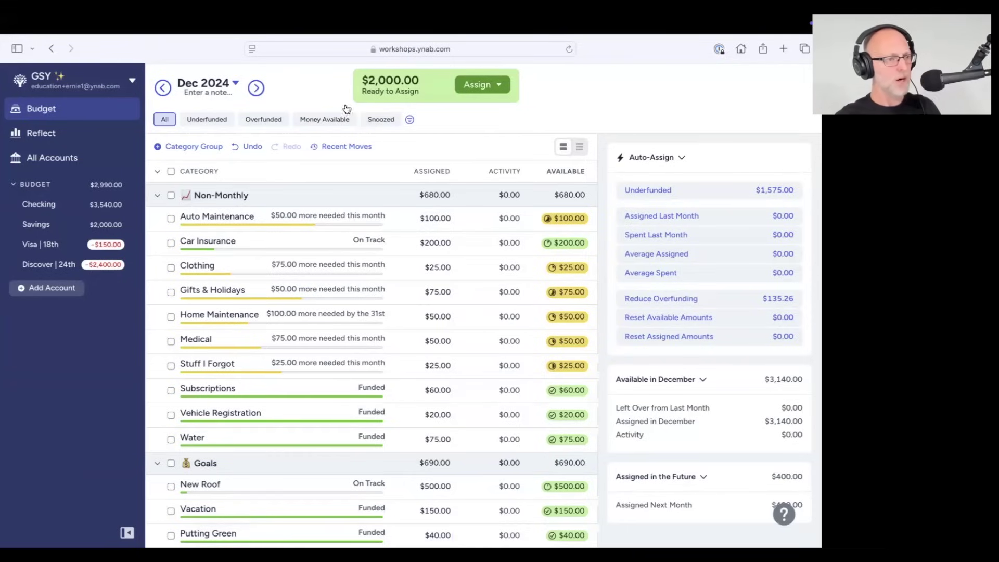
left_click(399, 486)
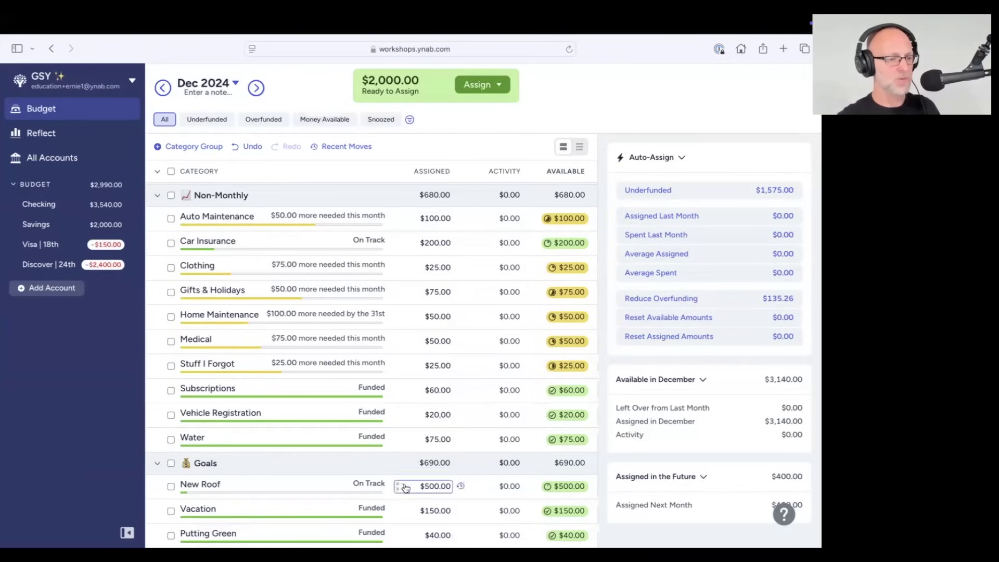
left_click(389, 442)
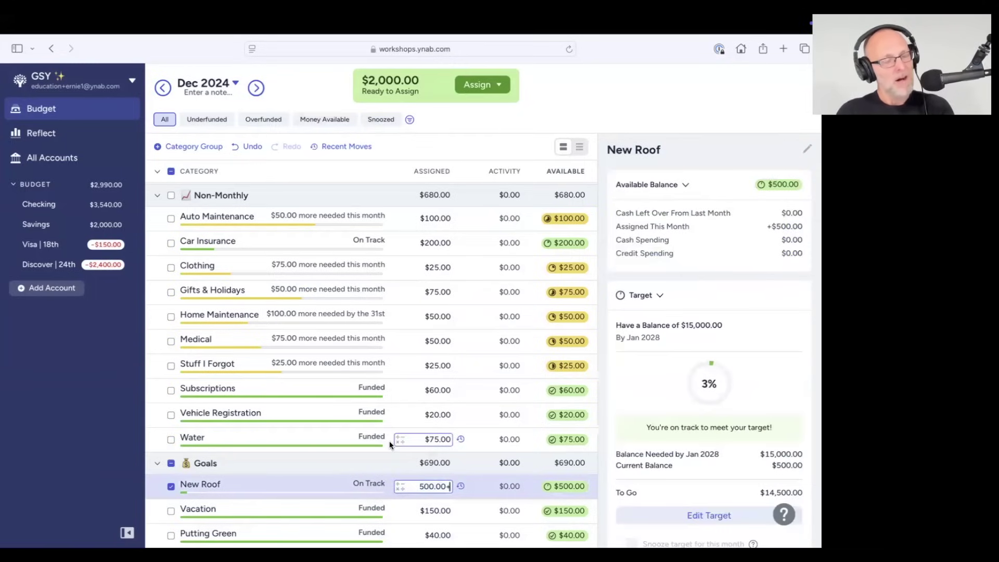
type("150")
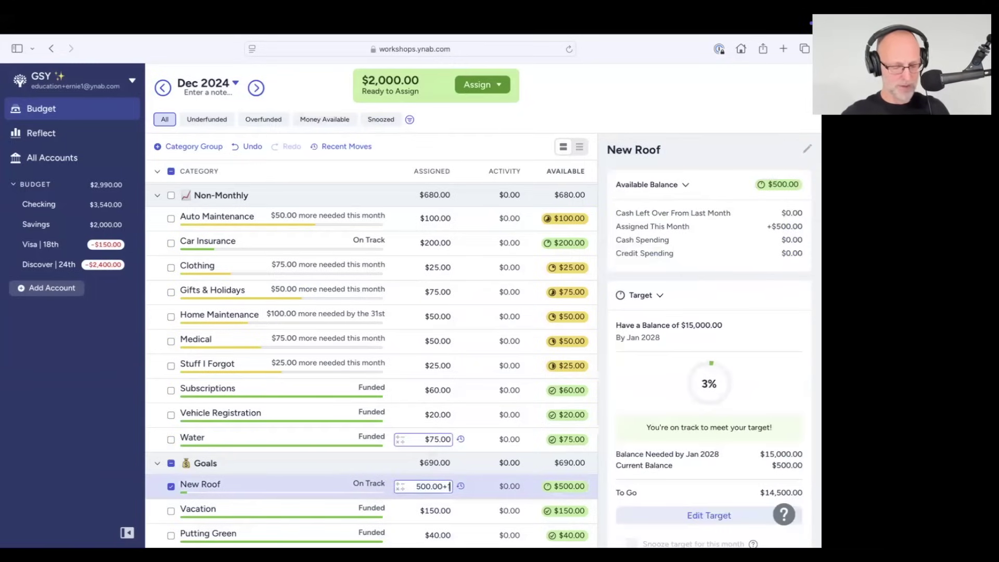
type("0")
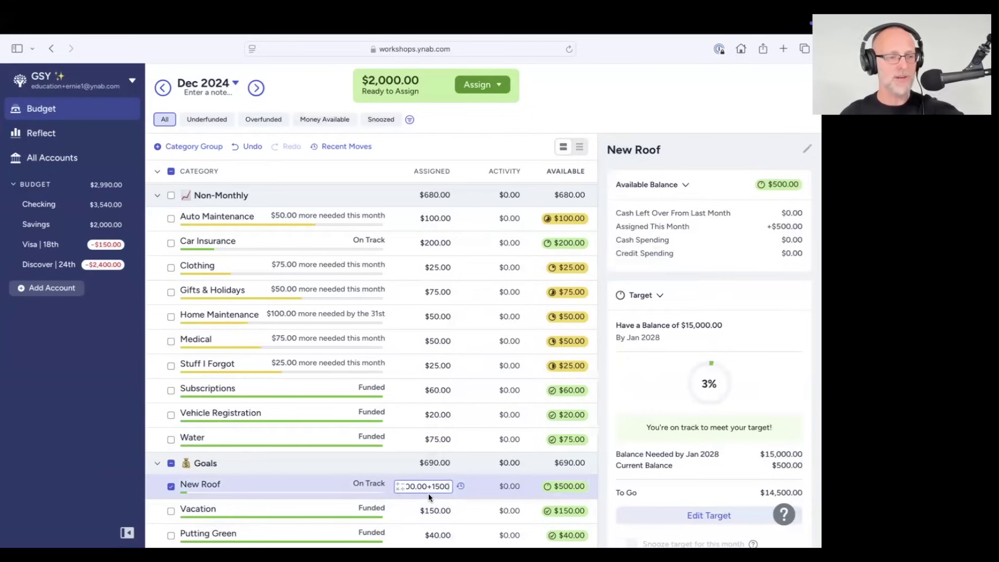
key("Return")
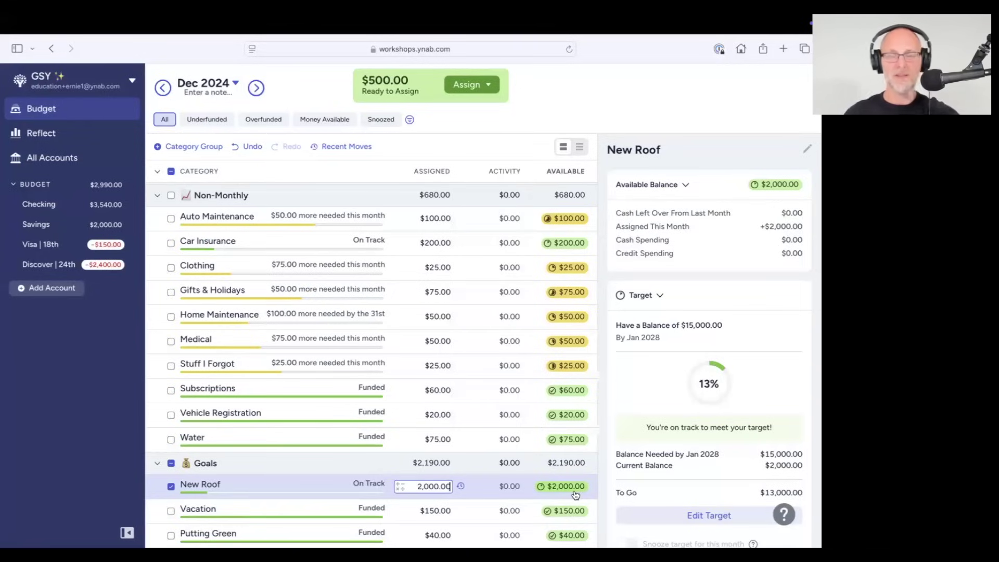
Check New Roof's target and what the categories need in January 2025, and return to December 2024
mouse_move(576, 495)
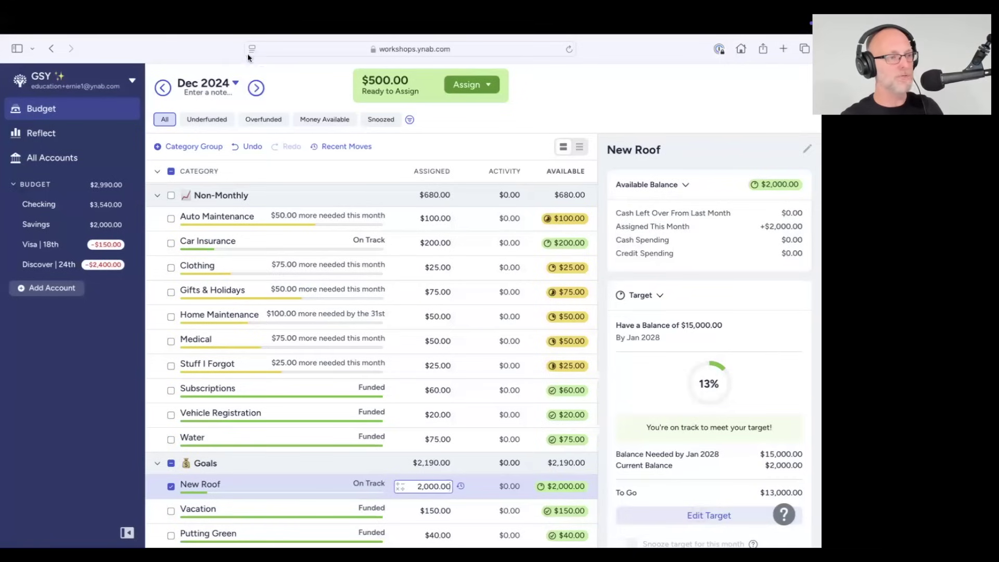
left_click(256, 88)
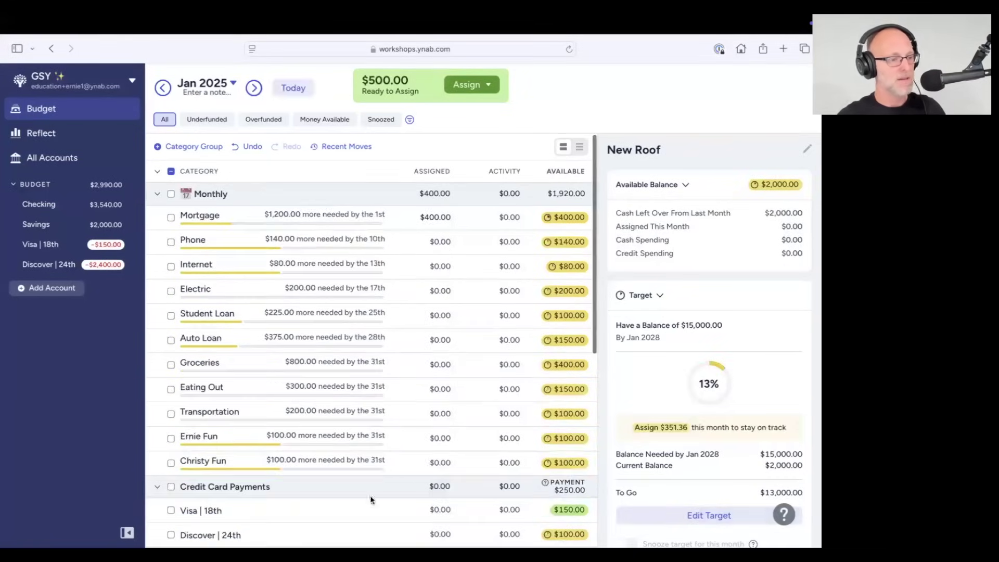
scroll(369, 497, "down", 10)
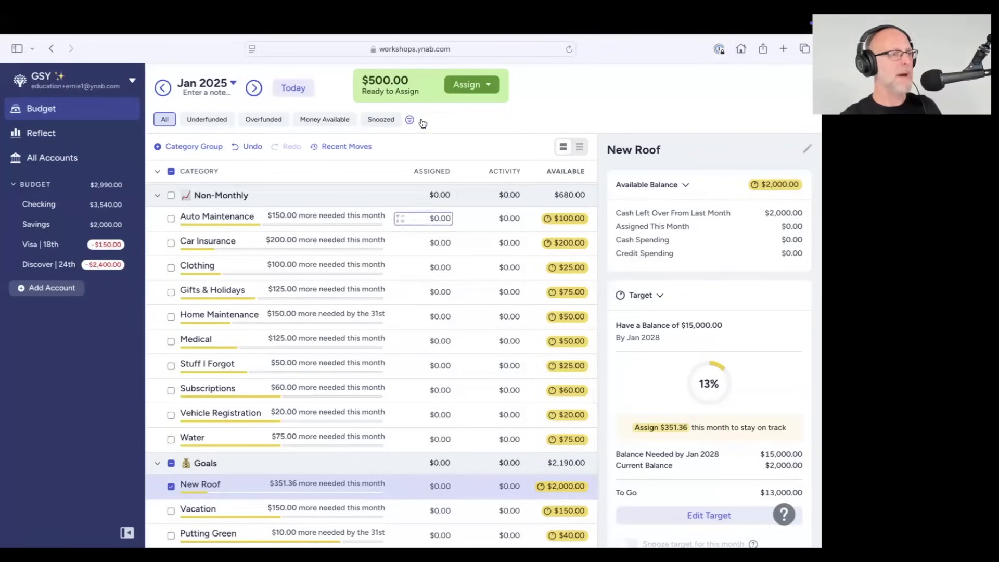
left_click(293, 88)
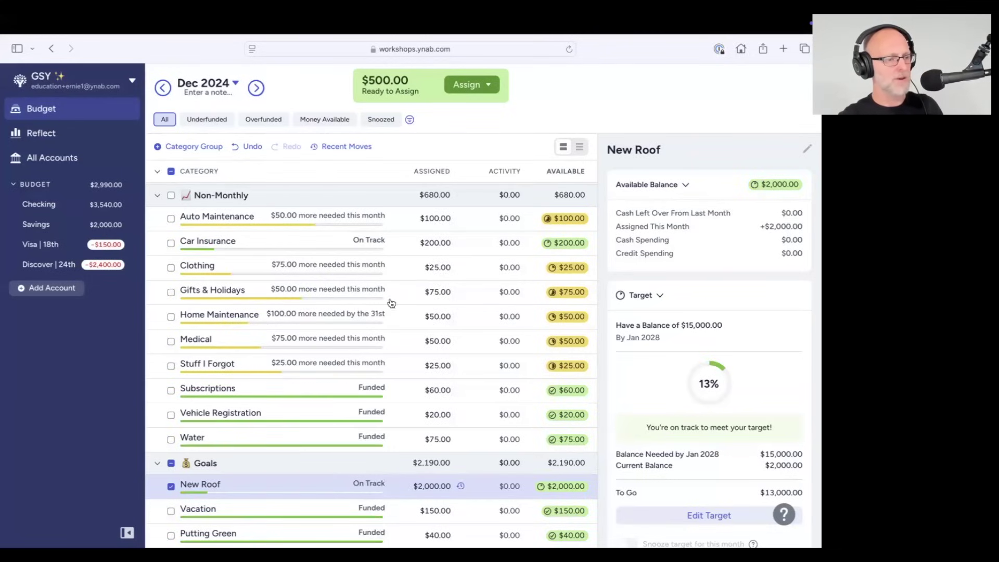
Add $450 to Vacation's assigned amount in December 2024 and check its target in January 2025 before returning to December
left_click(398, 511)
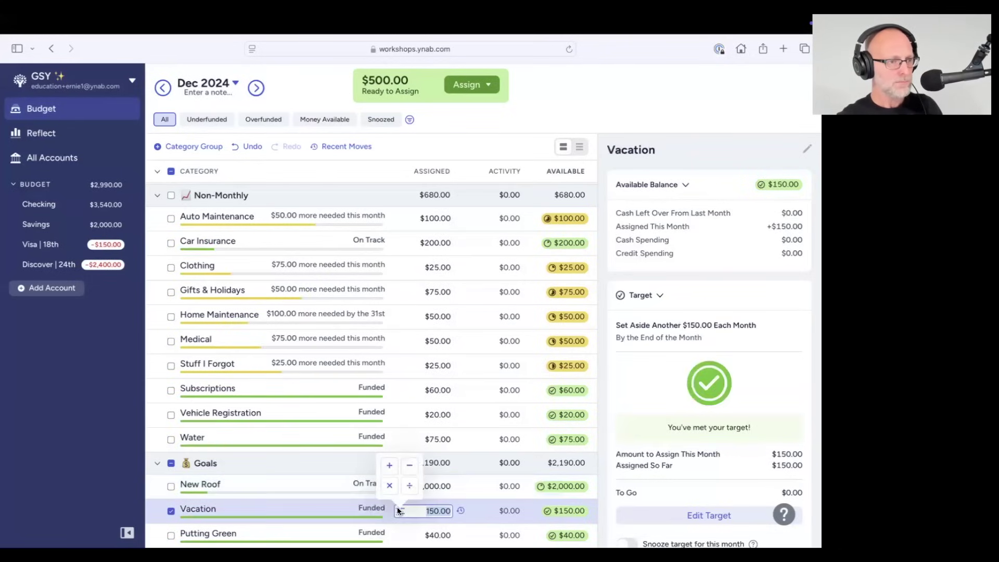
left_click(390, 466)
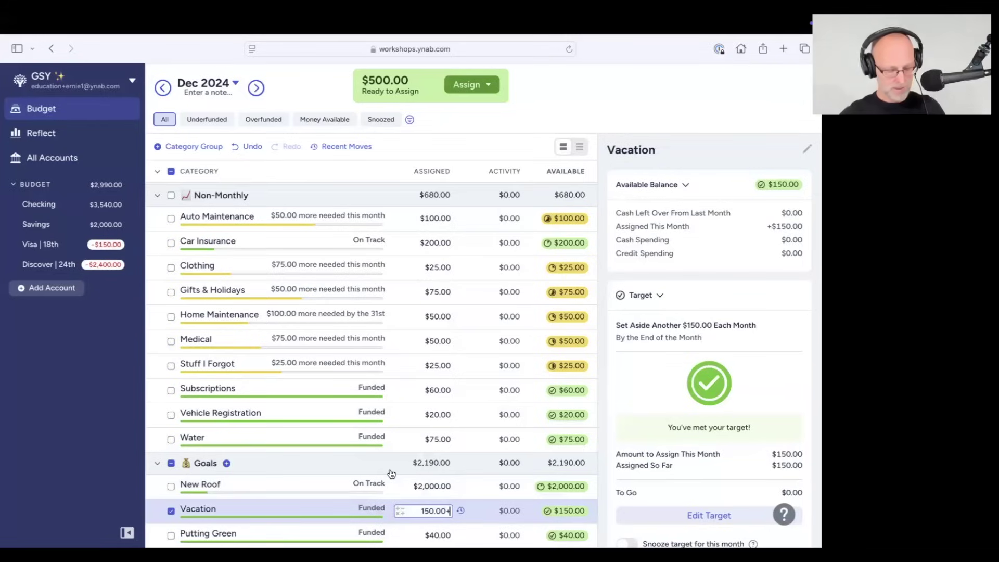
type("450")
key("Return")
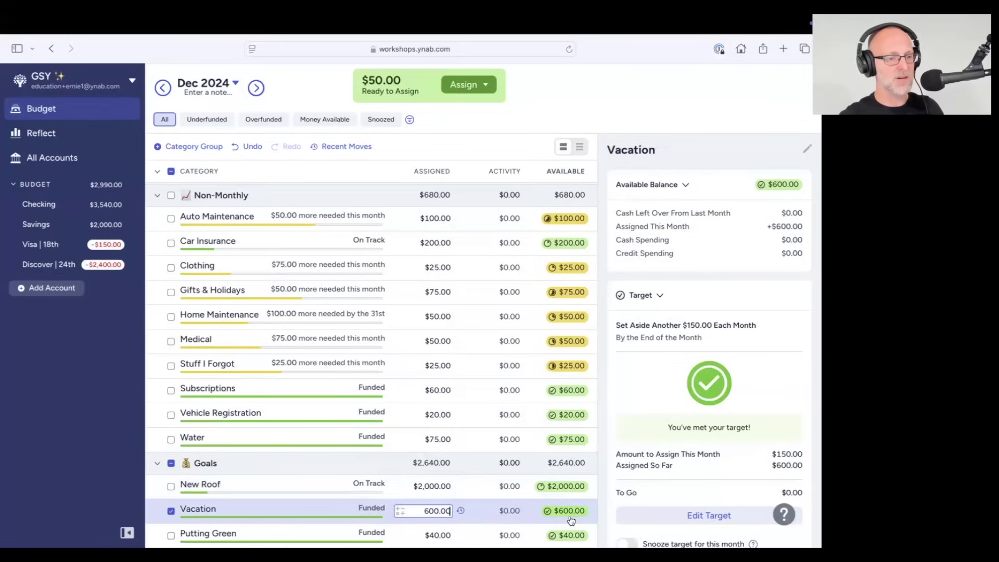
left_click(254, 87)
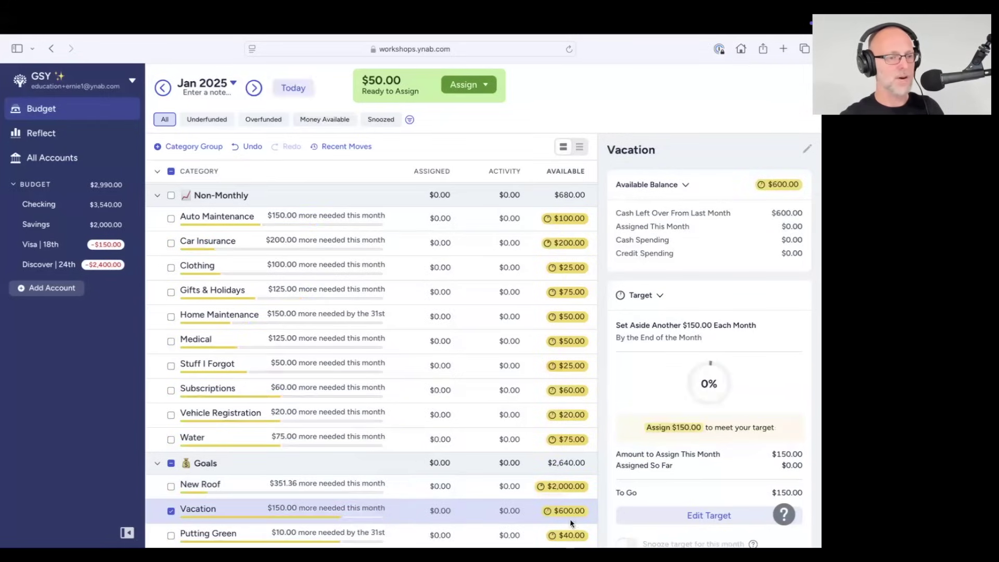
left_click(294, 88)
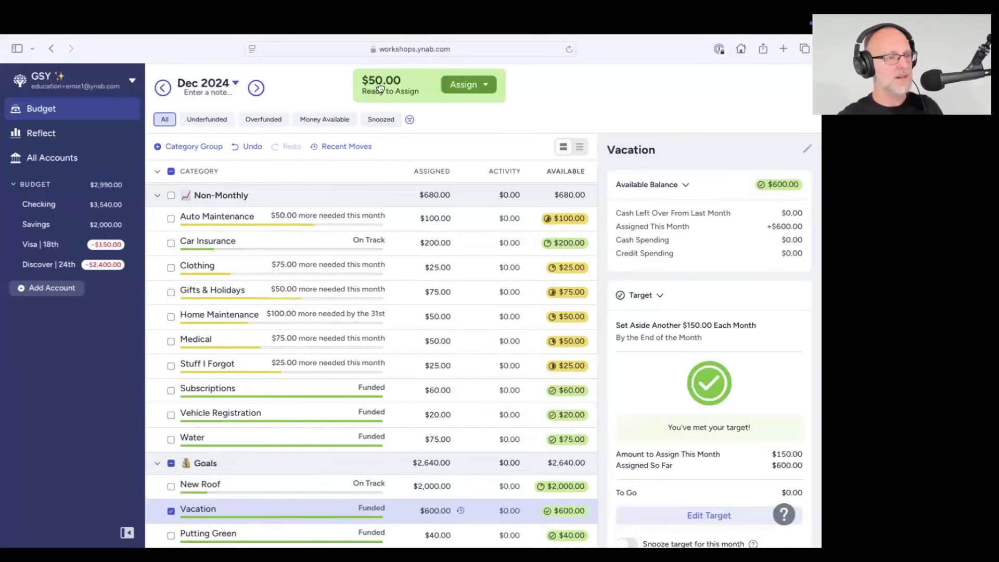
Add $50 to Putting Green's assigned amount in December 2024 and clear the category selection
left_click(432, 535)
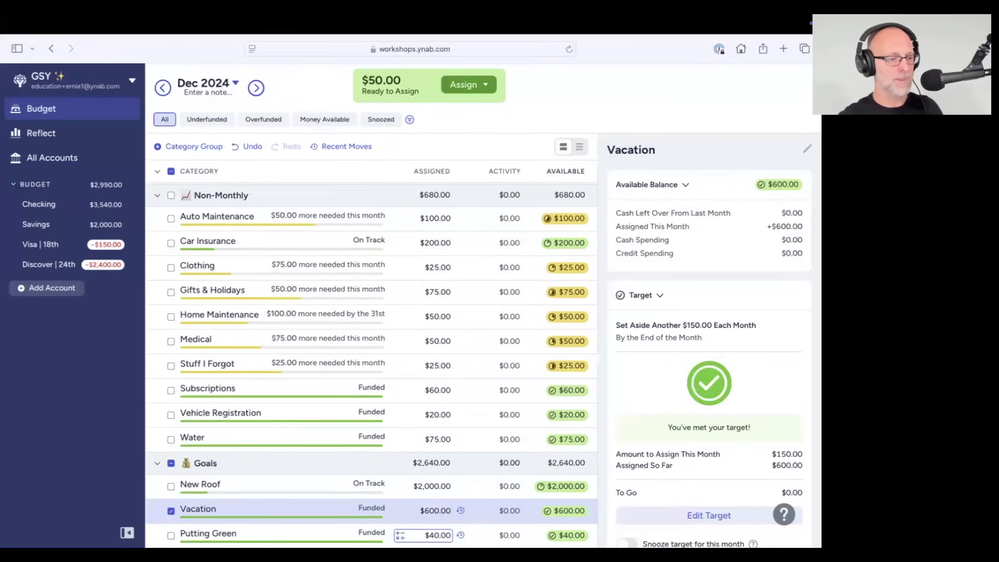
type("+50")
key("Return")
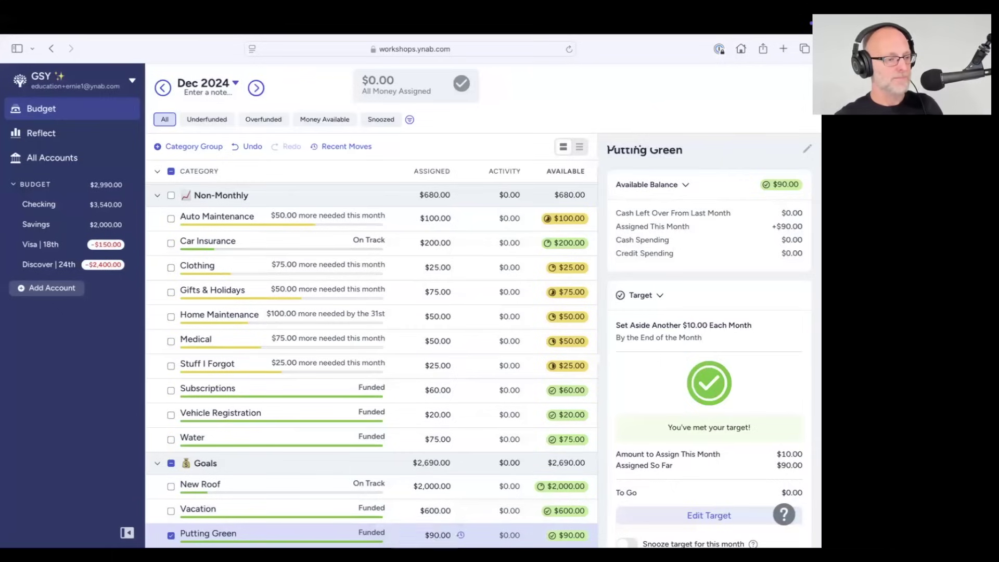
left_click(421, 464)
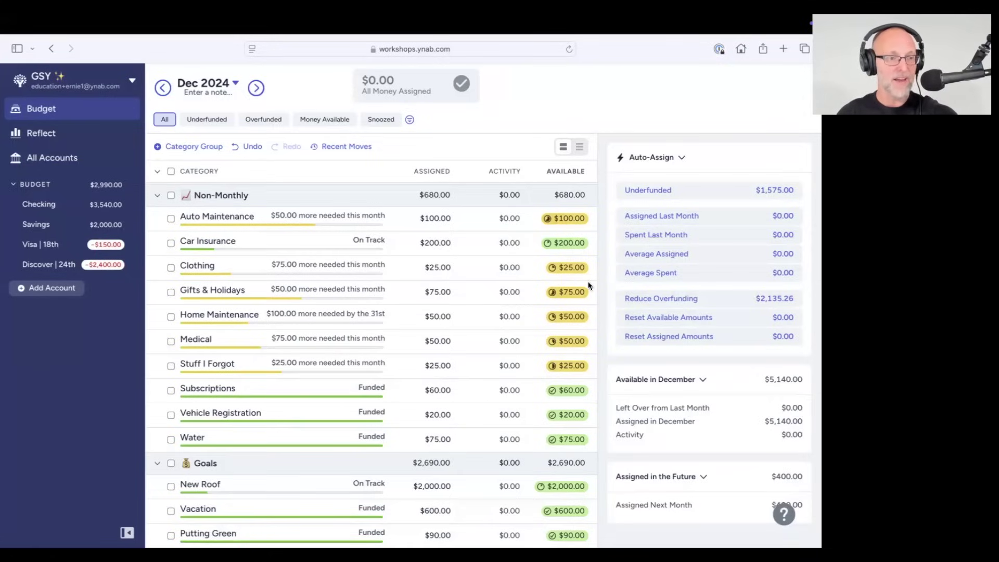
Review the December 2024 amounts available for Groceries and Credit Card Payments, and inspect the Phone category's balance and target
scroll(574, 268, "up", 5)
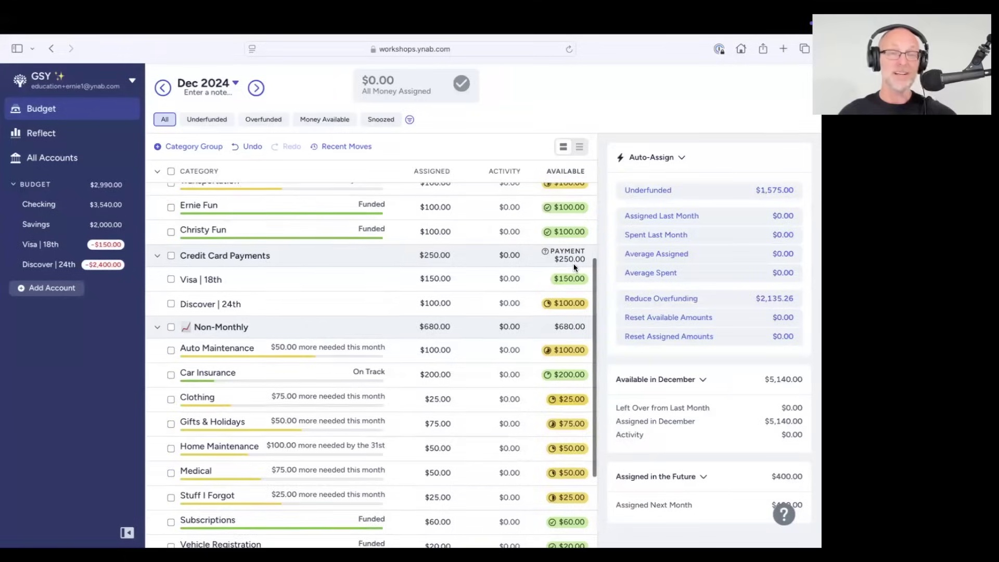
scroll(574, 267, "up", 2)
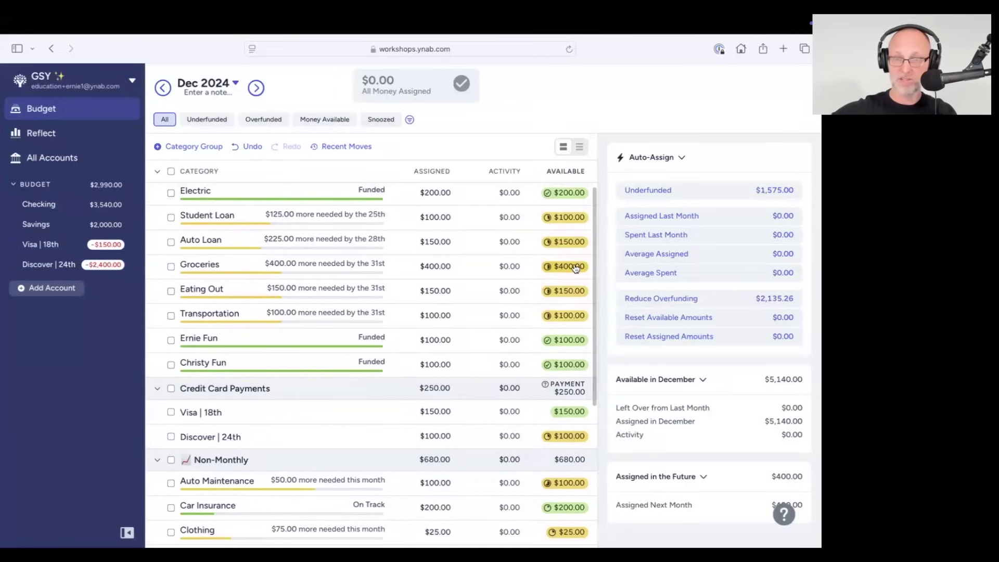
mouse_move(575, 268)
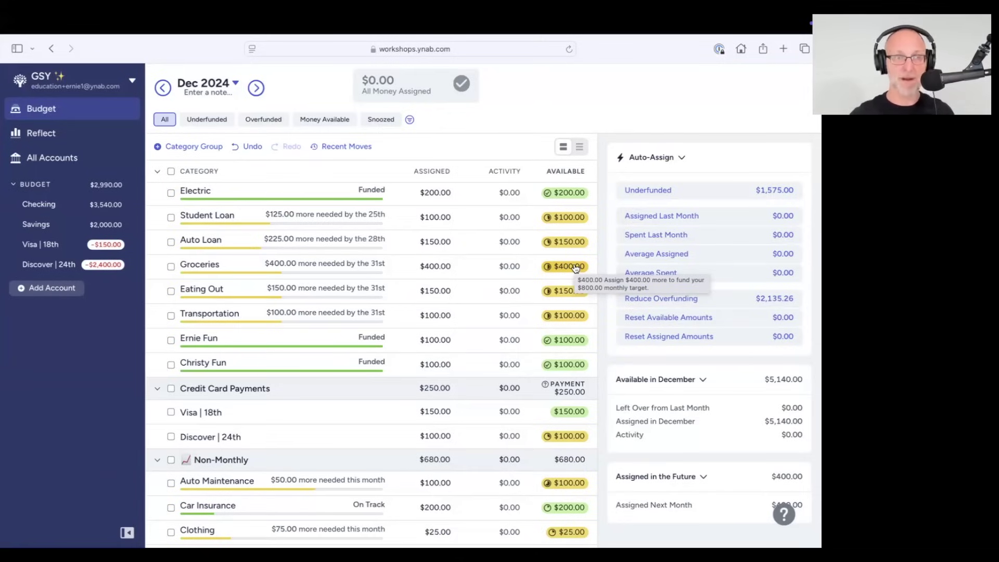
scroll(574, 280, "down", 2)
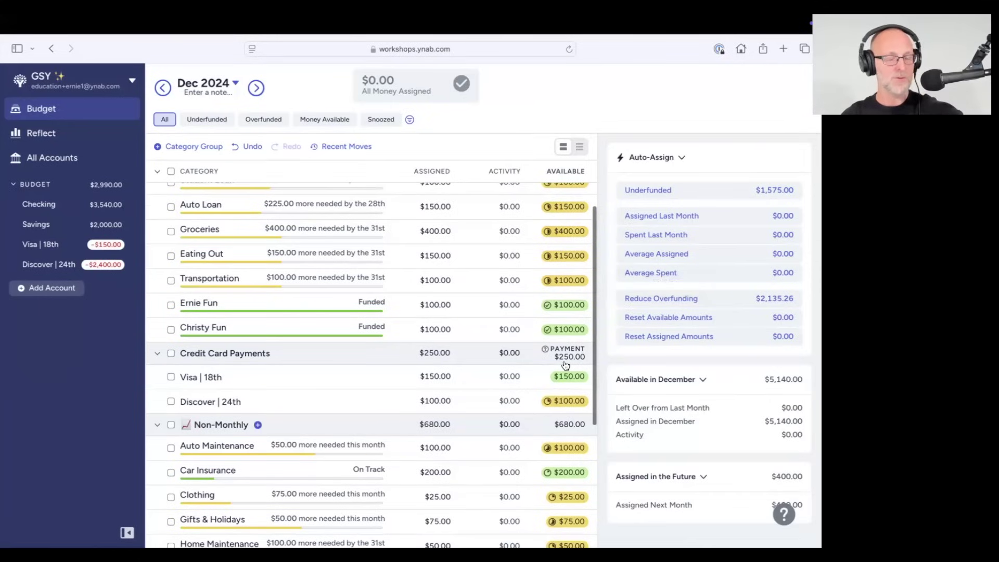
mouse_move(560, 357)
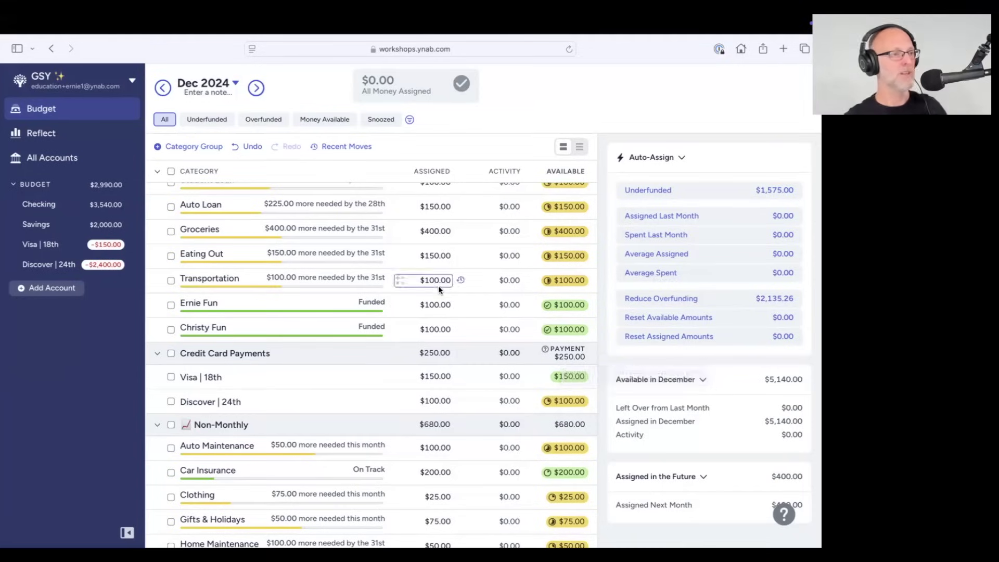
scroll(395, 284, "up", 3)
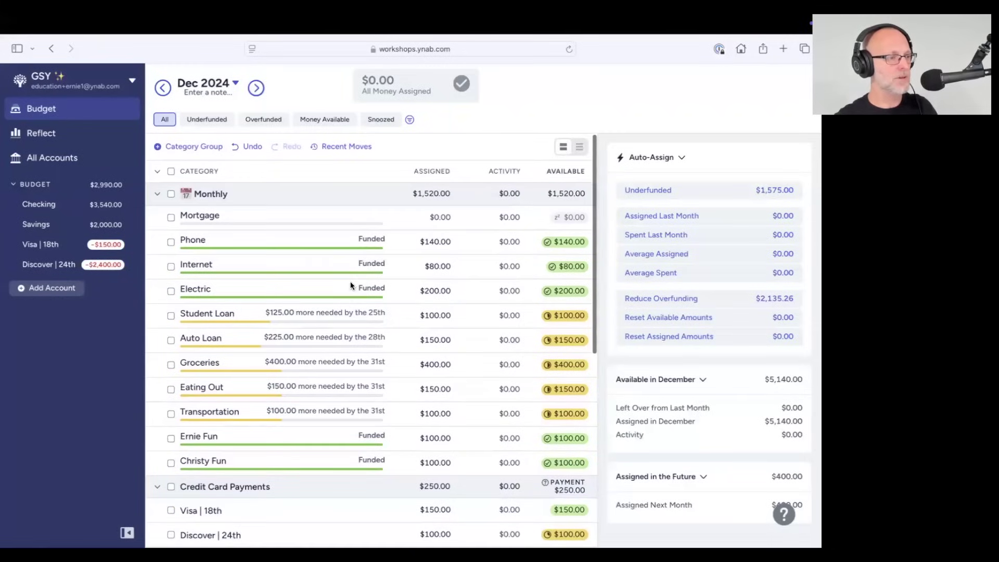
left_click(181, 247)
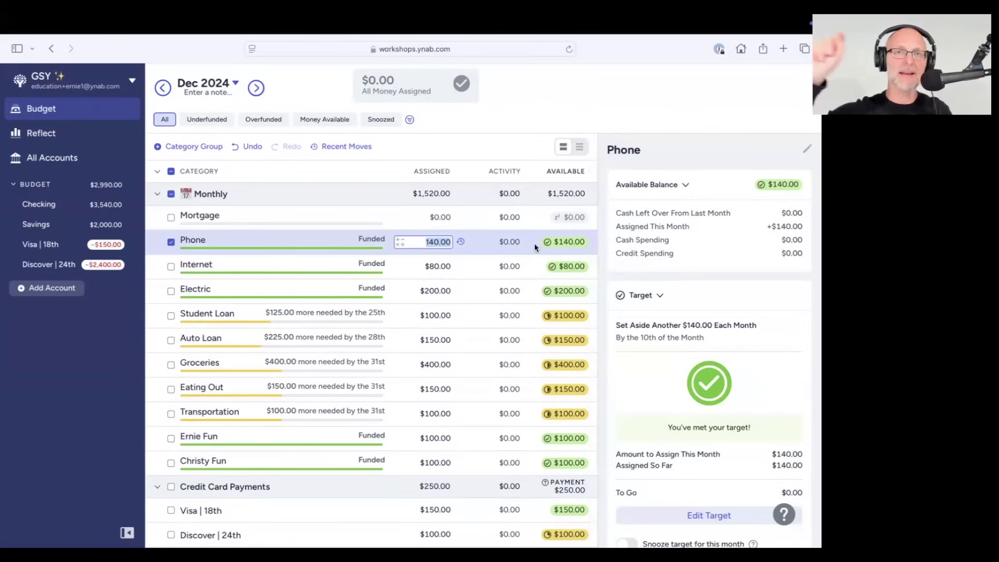
Record a $140 outflow to a new payee, Phone Company, in the Checking account dated 12/09/2024, without a category
left_click(41, 206)
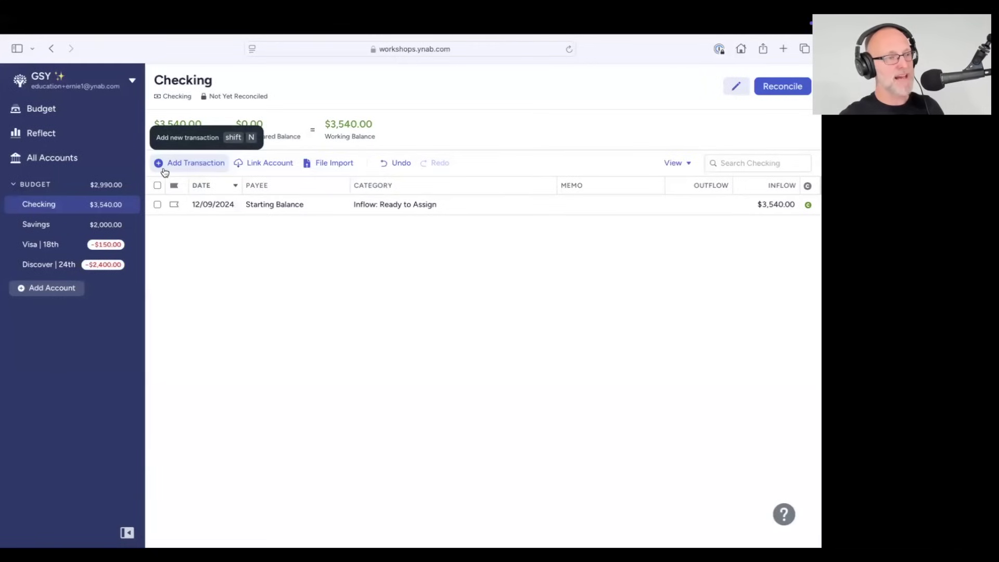
left_click(196, 164)
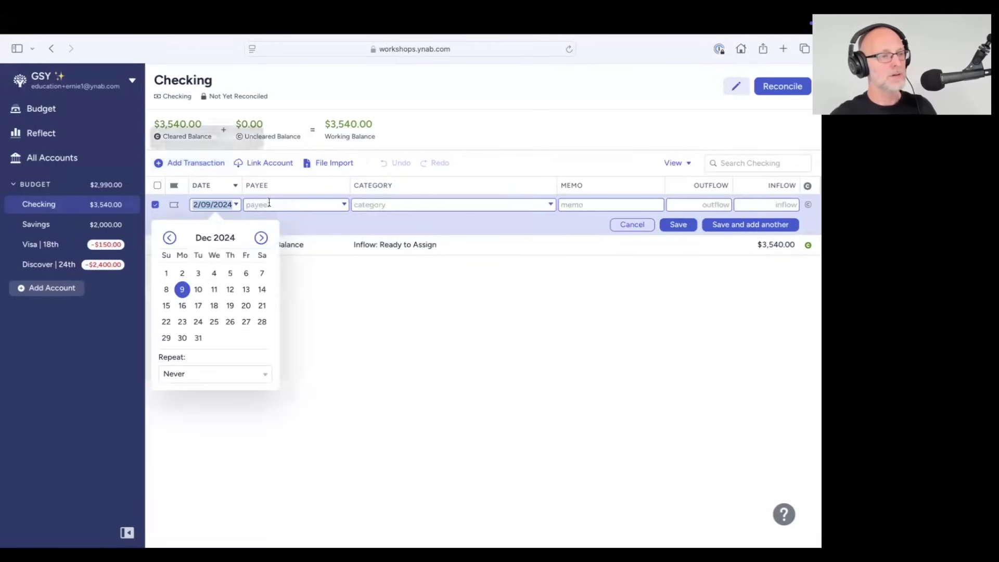
key("Tab")
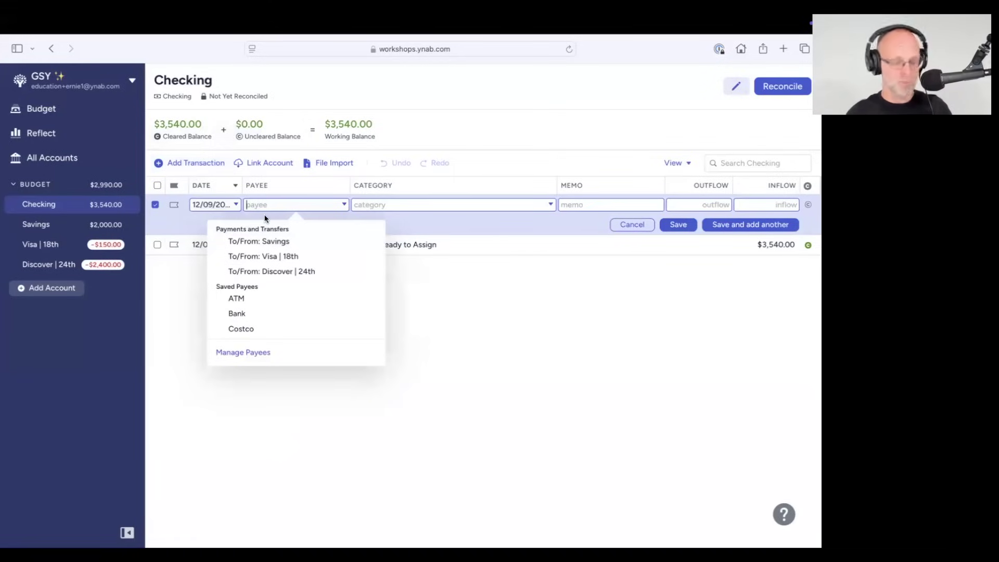
type("Phone Company")
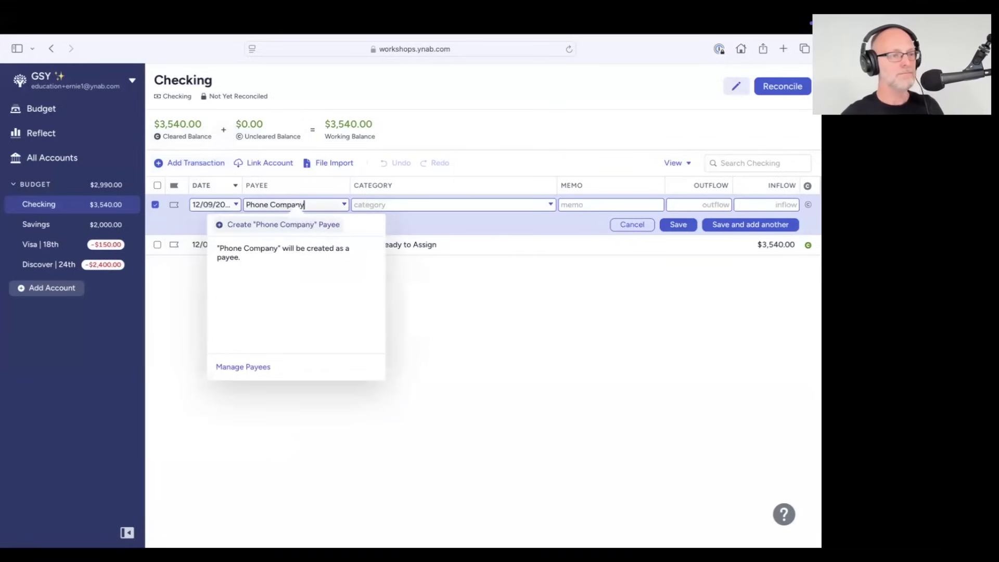
left_click(272, 228)
left_click(727, 205)
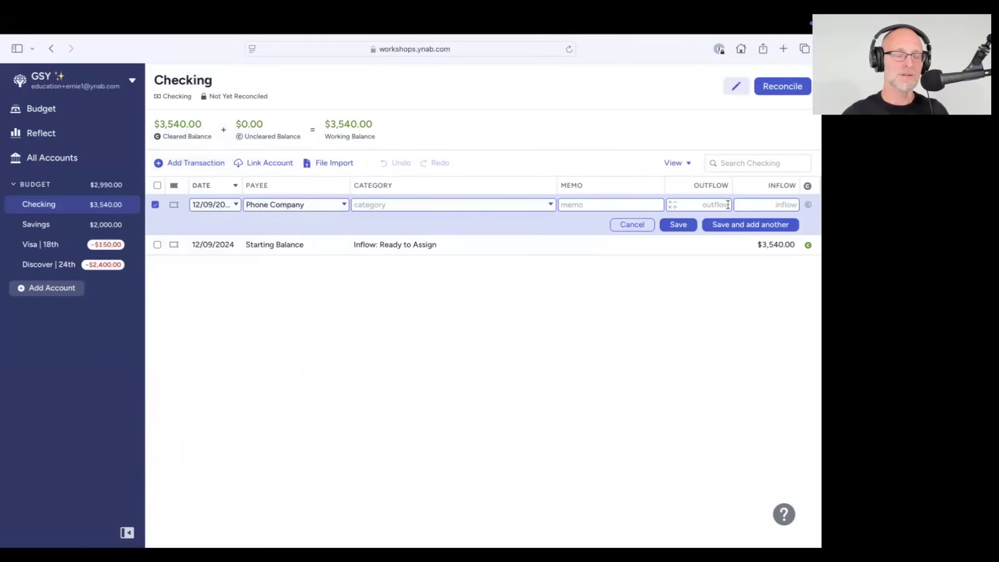
type("140")
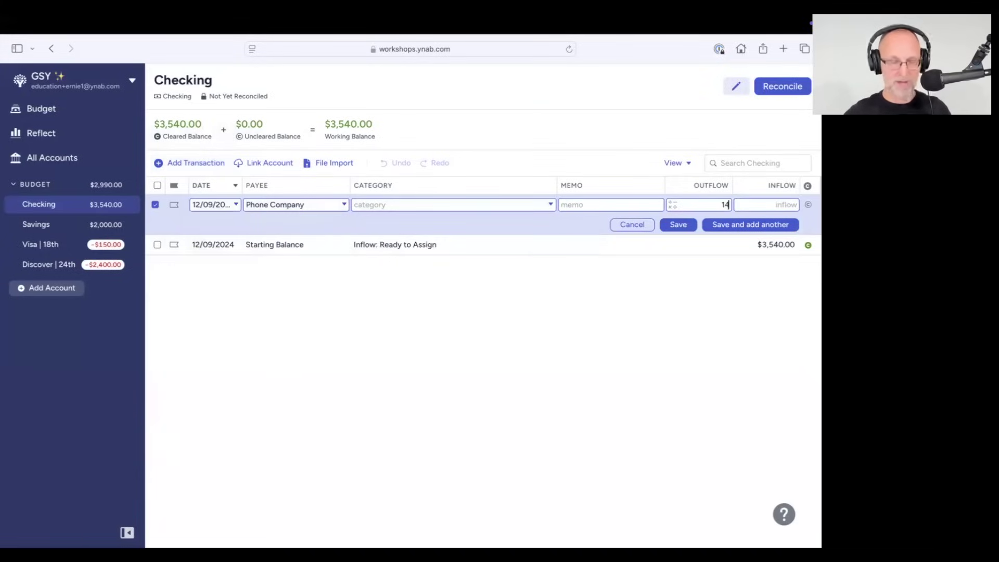
left_click(678, 224)
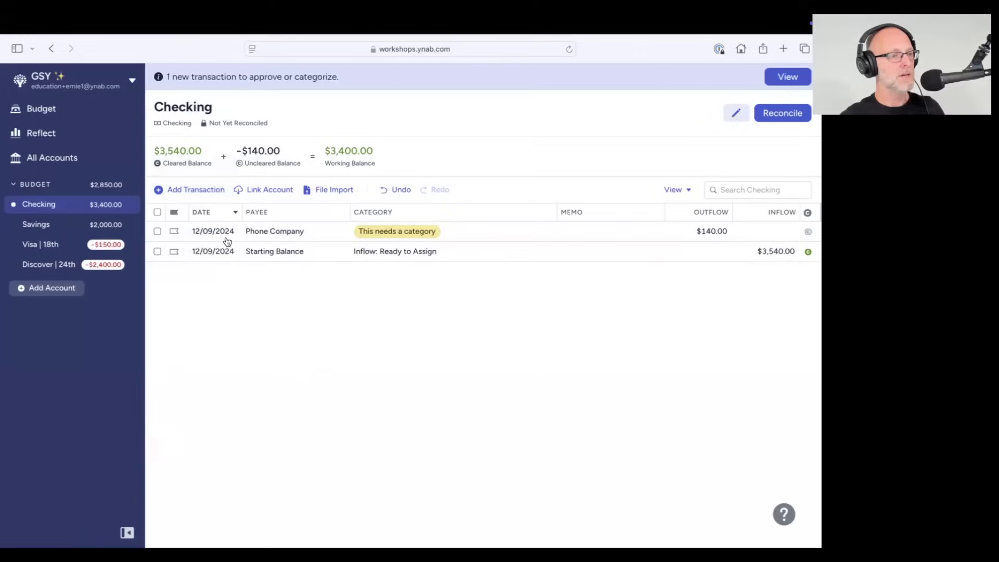
Categorize the Phone Company transaction as Monthly: Phone and save it
left_click(157, 231)
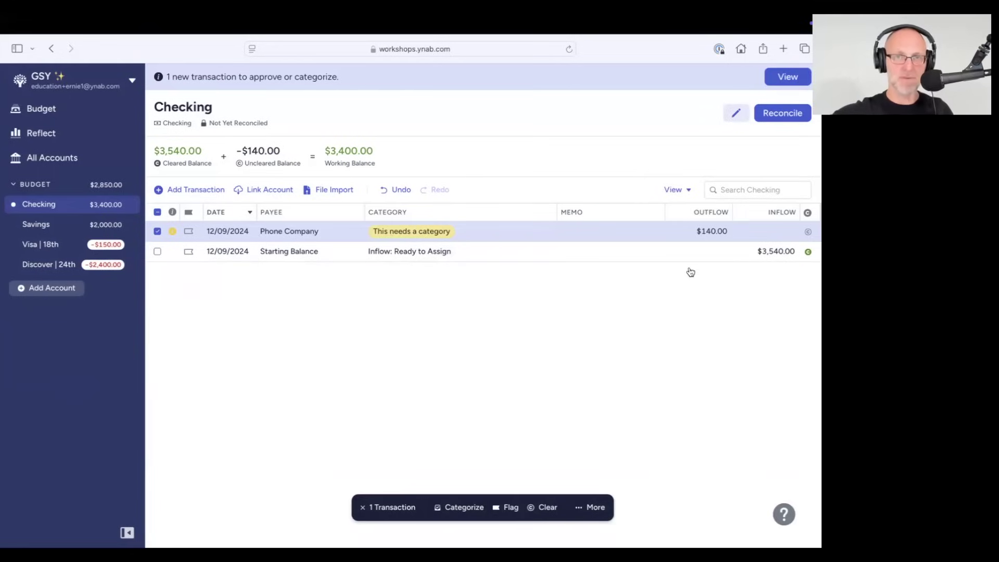
left_click(421, 231)
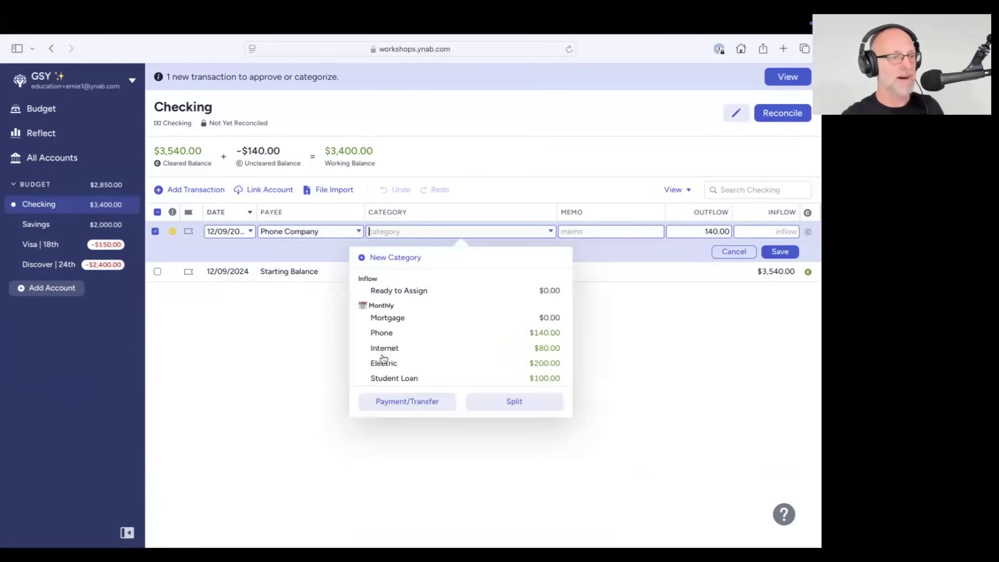
scroll(381, 328, "down", 1)
left_click(383, 318)
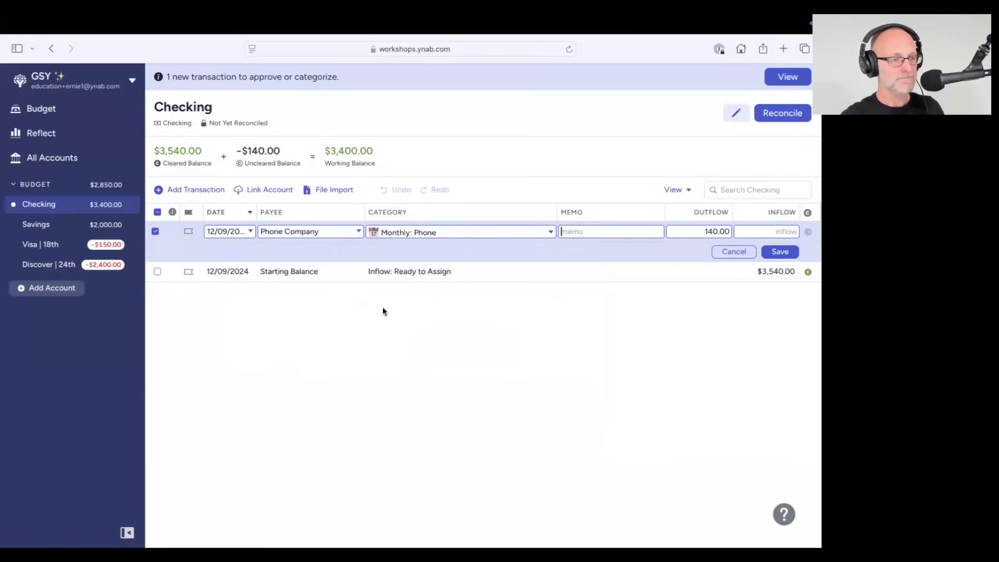
left_click(779, 252)
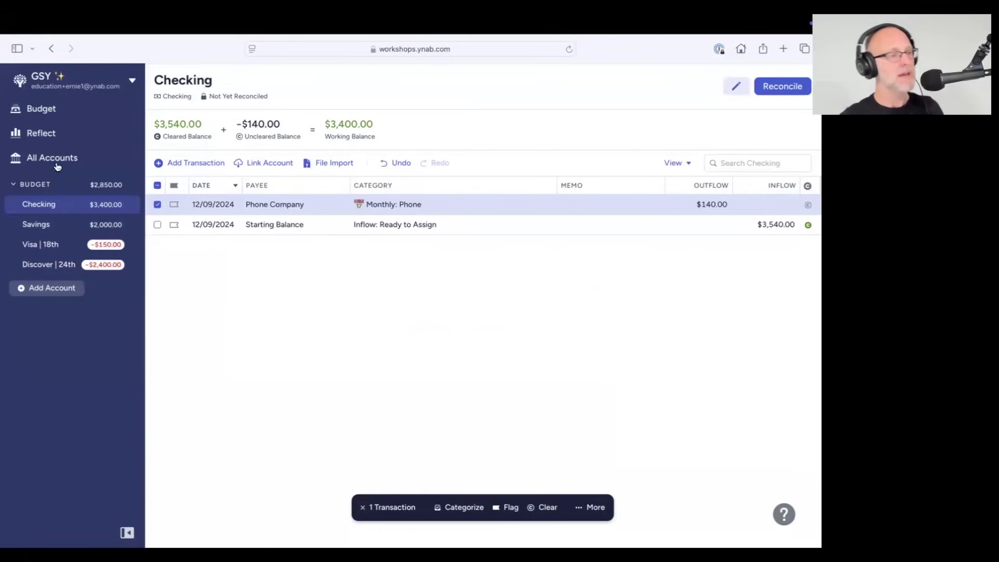
Return to the December 2024 budget, inspect the Phone category's activity and available balance, and switch the selection from Phone to Groceries
left_click(32, 111)
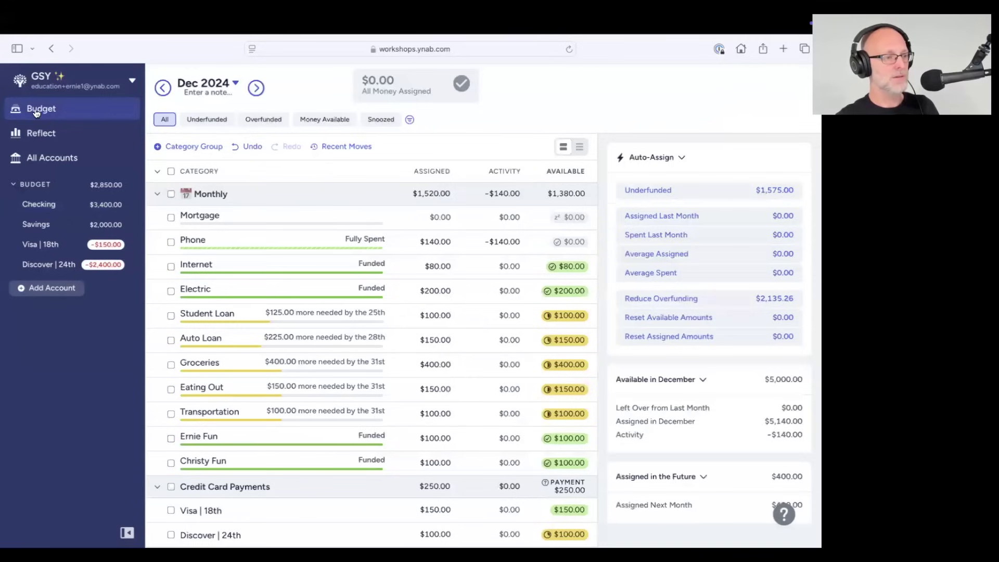
left_click(176, 245)
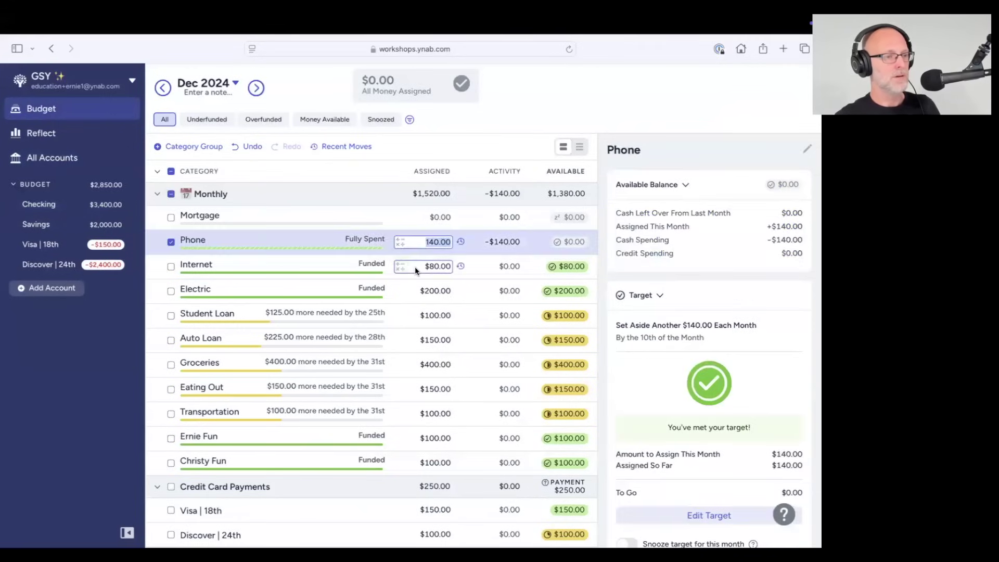
scroll(416, 267, "down", 2)
scroll(457, 256, "up", 1)
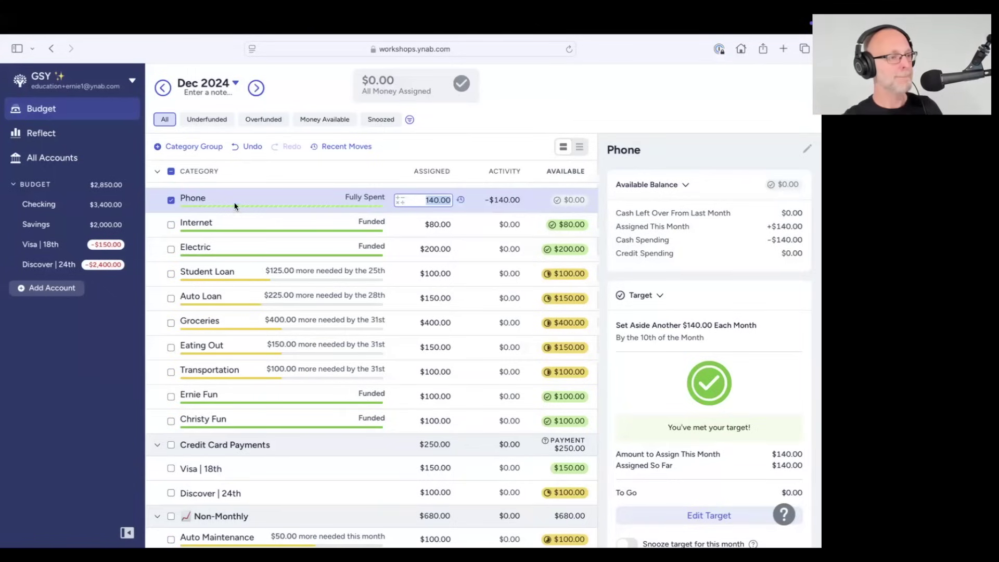
left_click(171, 201)
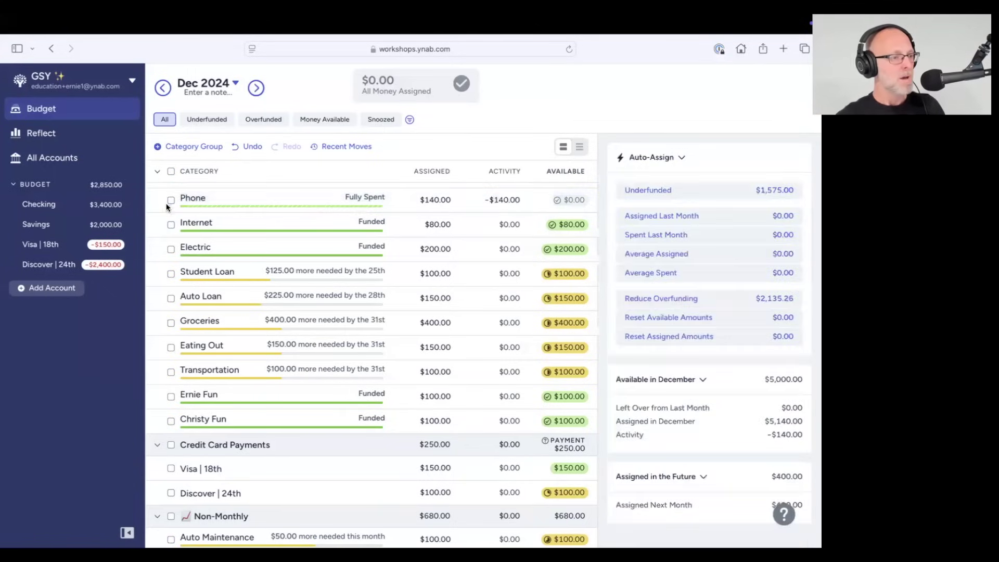
left_click(170, 323)
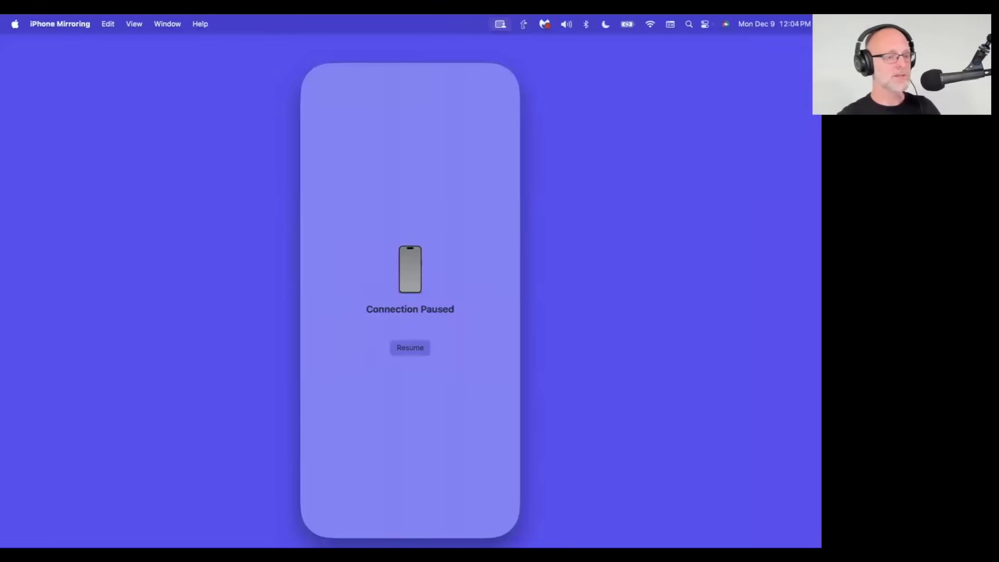
Switch to iPhone Mirroring, resume the phone connection, and review the Monthly categories' available amounts in the mobile budget
left_click(406, 349)
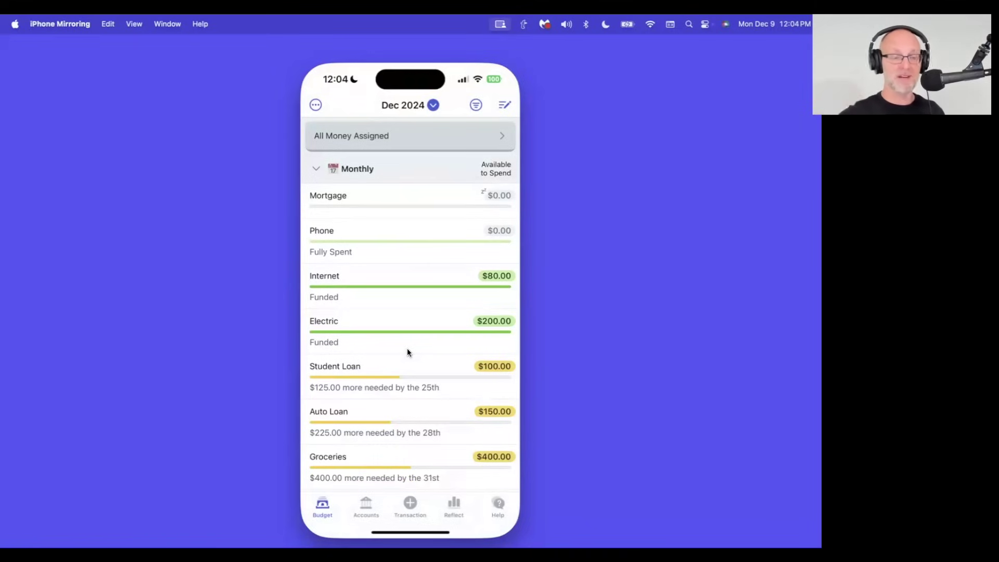
scroll(414, 387, "down", 5)
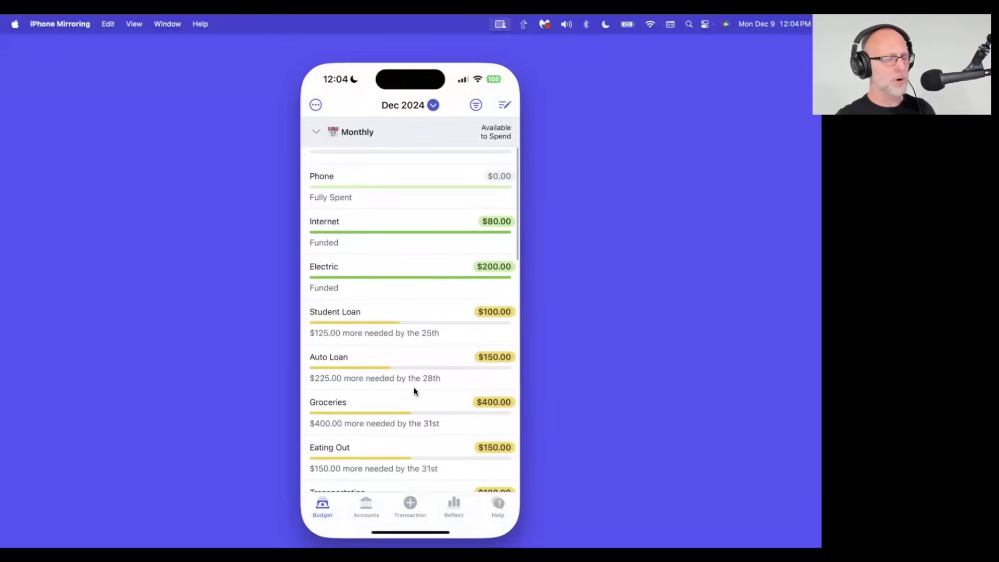
scroll(413, 389, "down", 3)
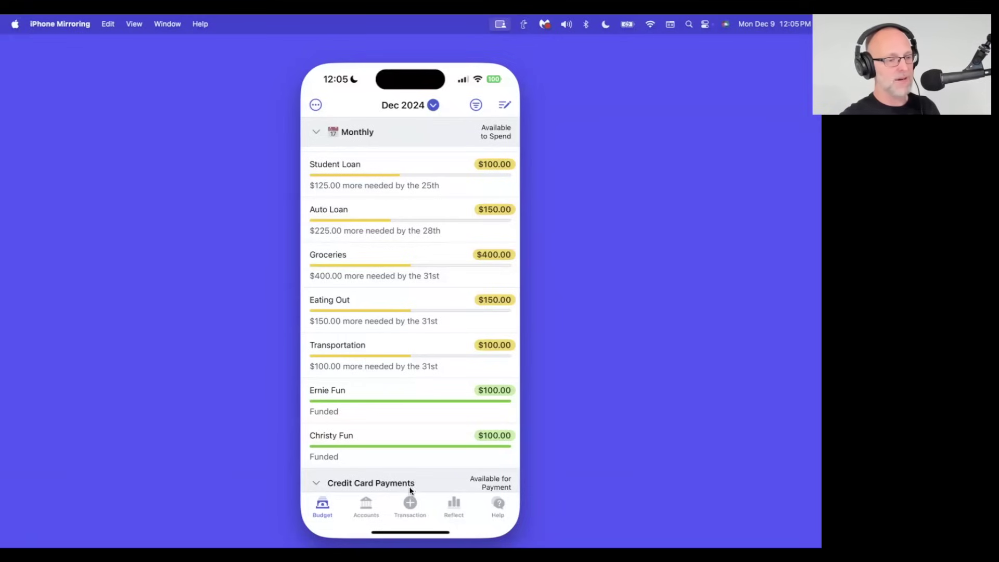
Start a new $190.00 outflow transaction in the mobile budget with Costco as the payee
left_click(409, 503)
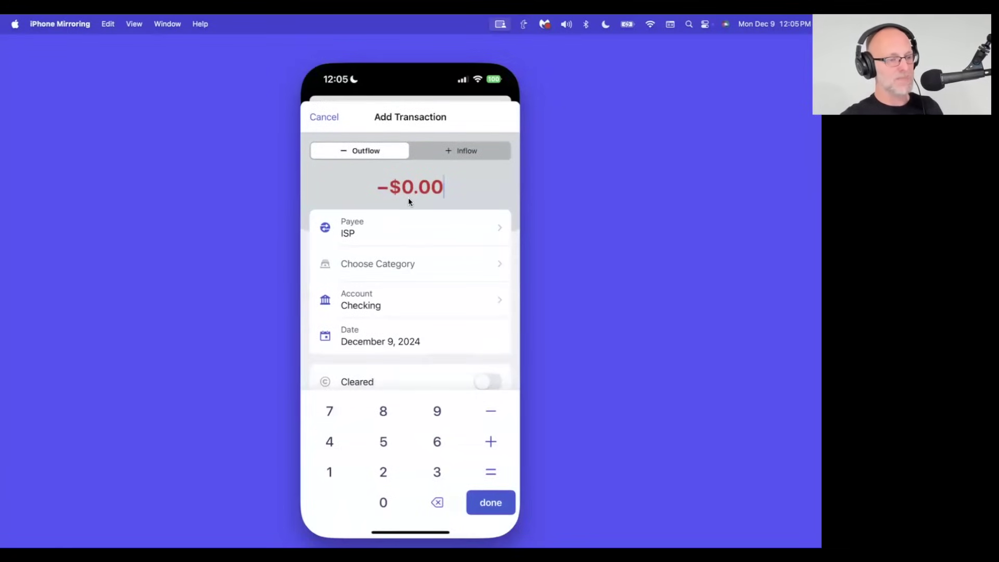
type("190.")
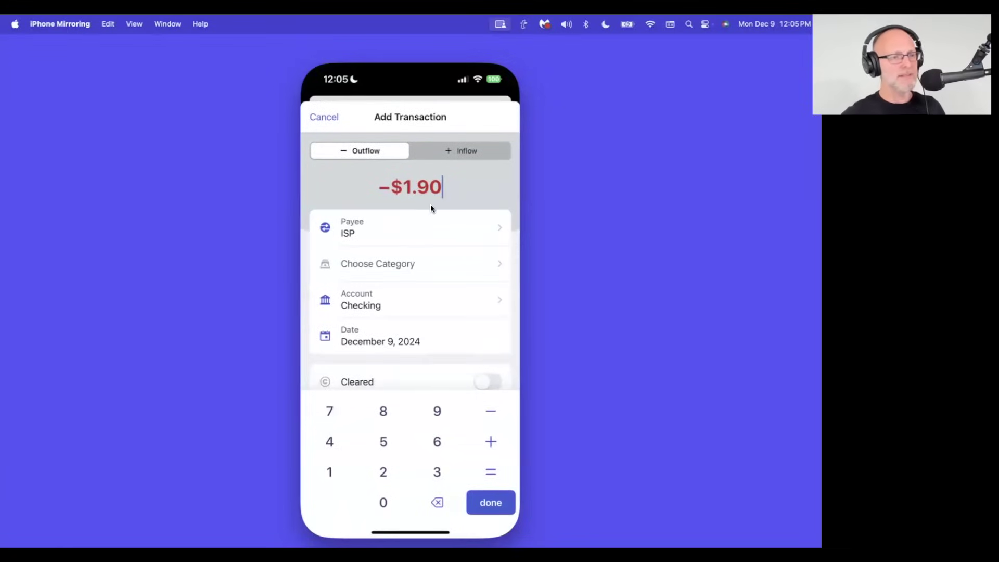
type("00")
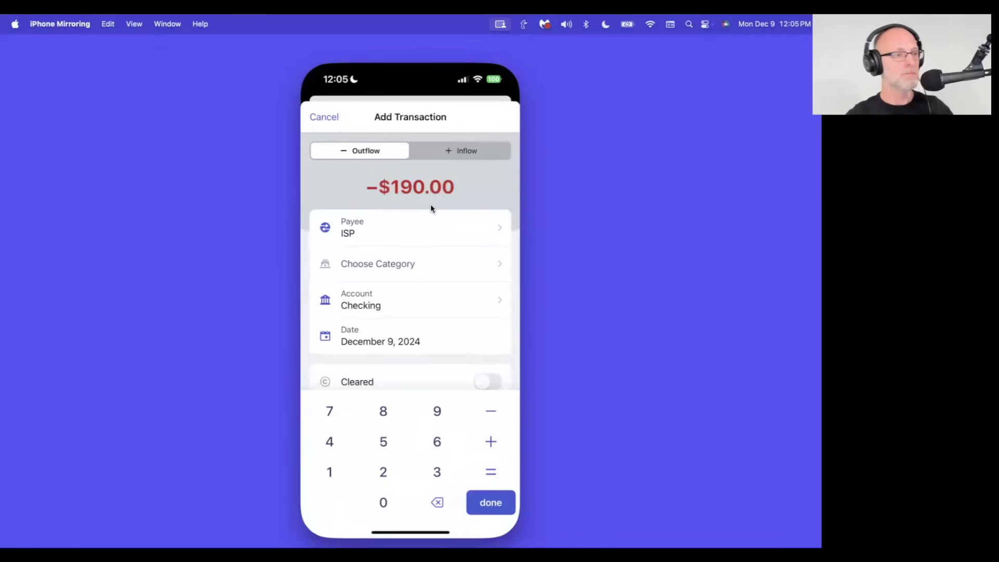
left_click(376, 227)
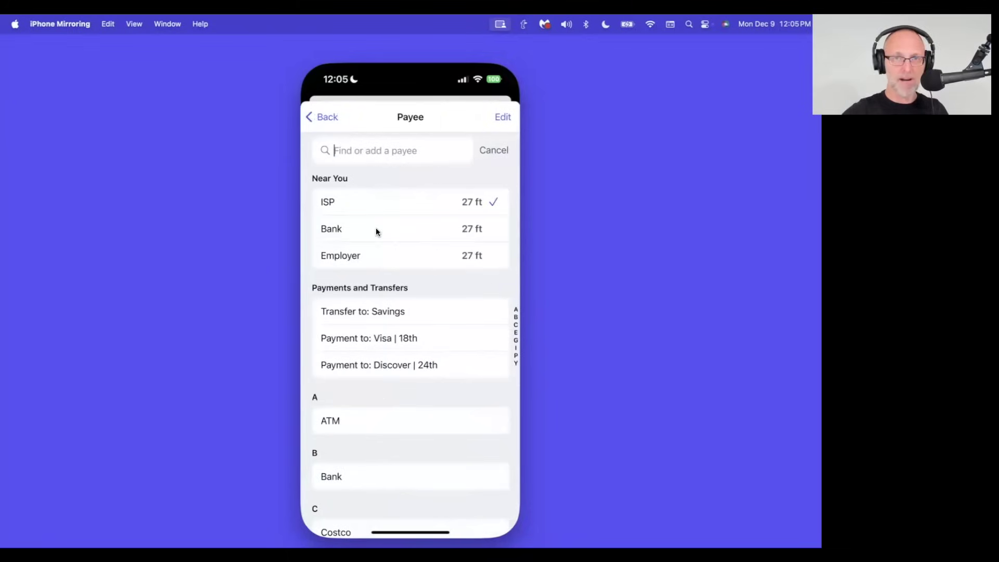
type("Costc")
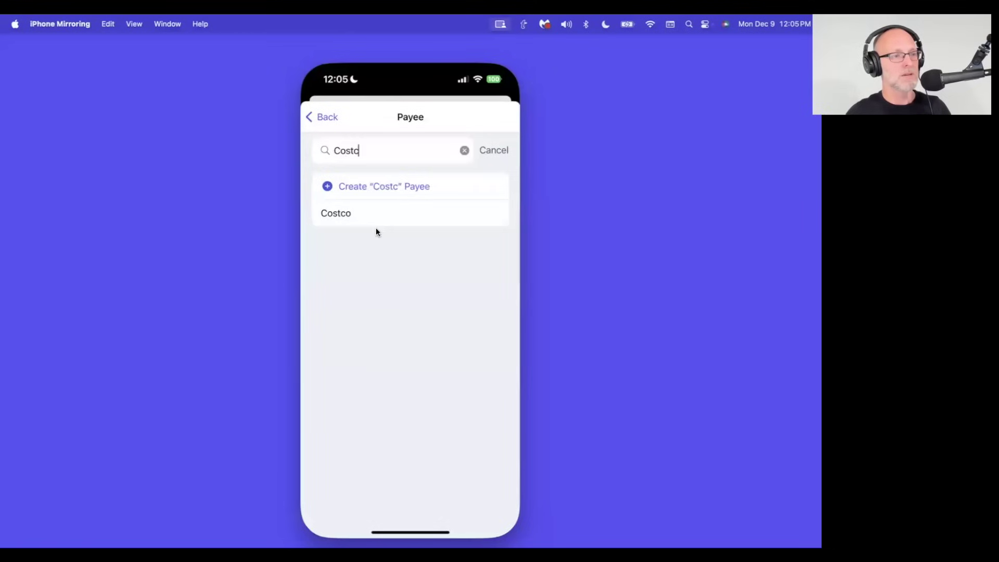
type("o")
left_click(352, 188)
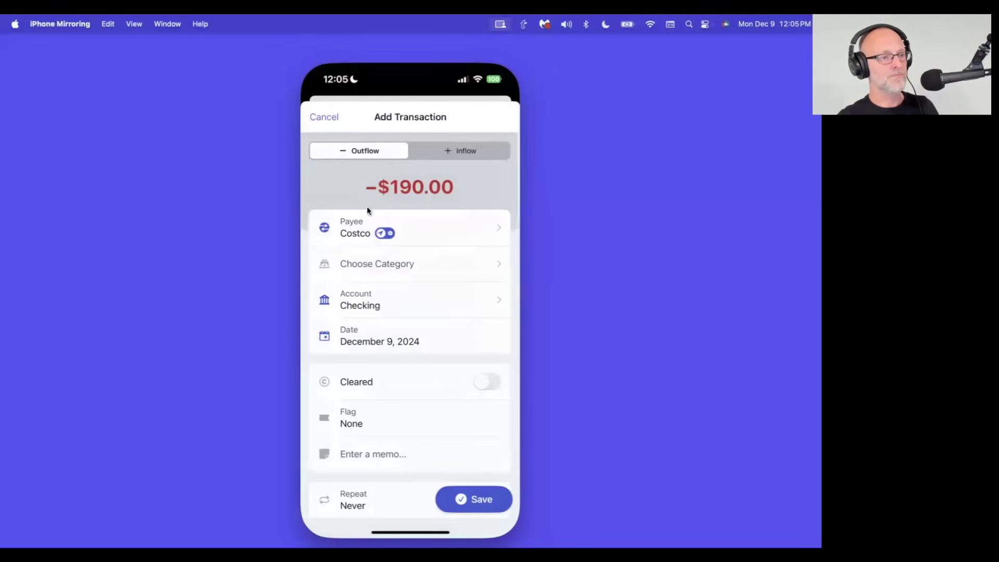
Assign the Costco transaction to the Groceries category and the Visa | 18th account, and save it
left_click(402, 268)
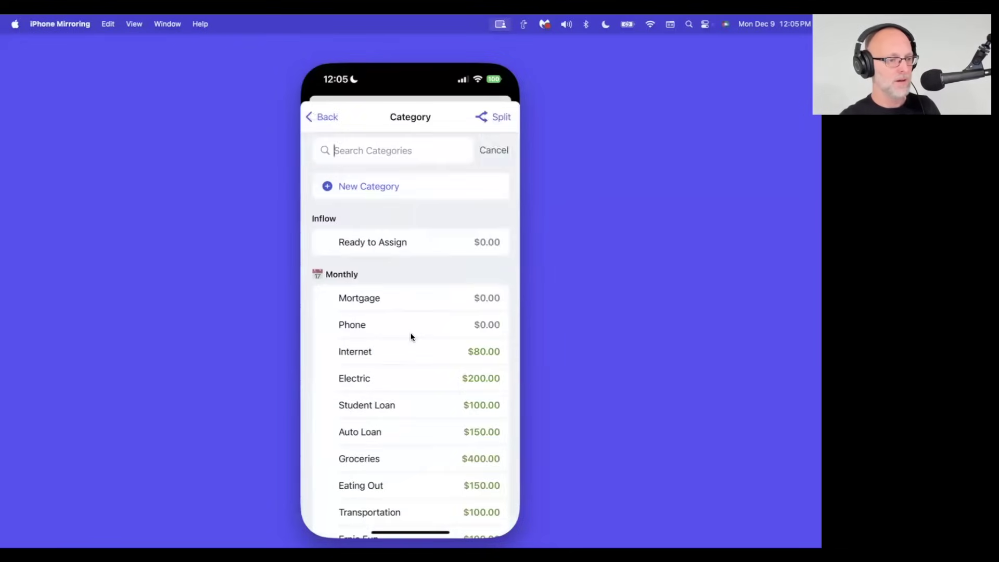
scroll(418, 352, "down", 3)
scroll(417, 352, "down", 1)
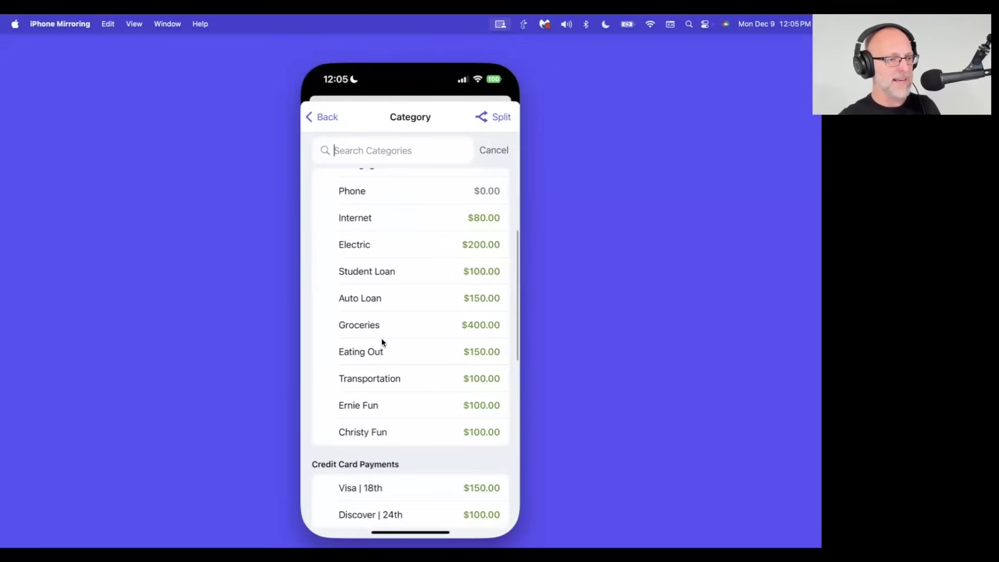
left_click(475, 331)
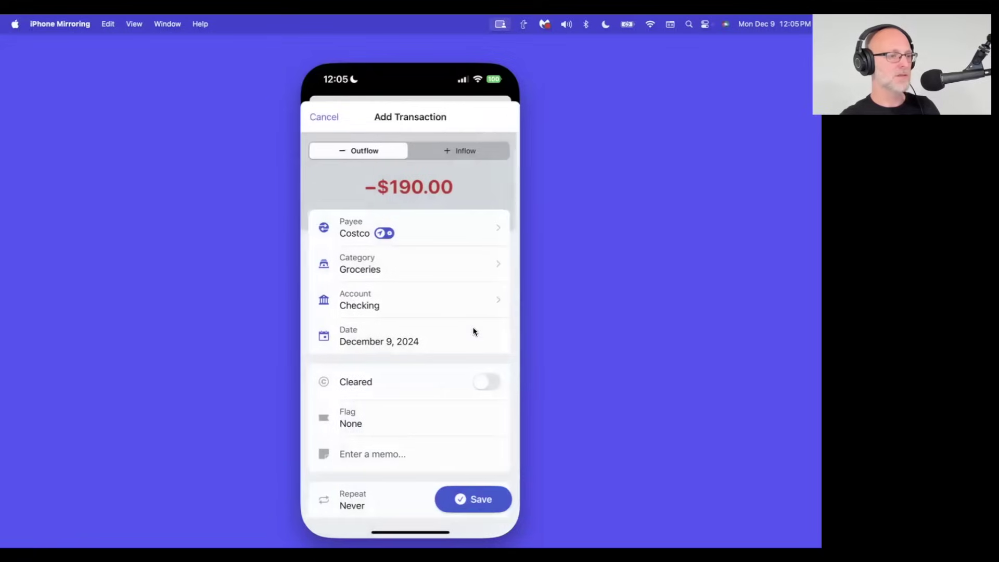
left_click(383, 304)
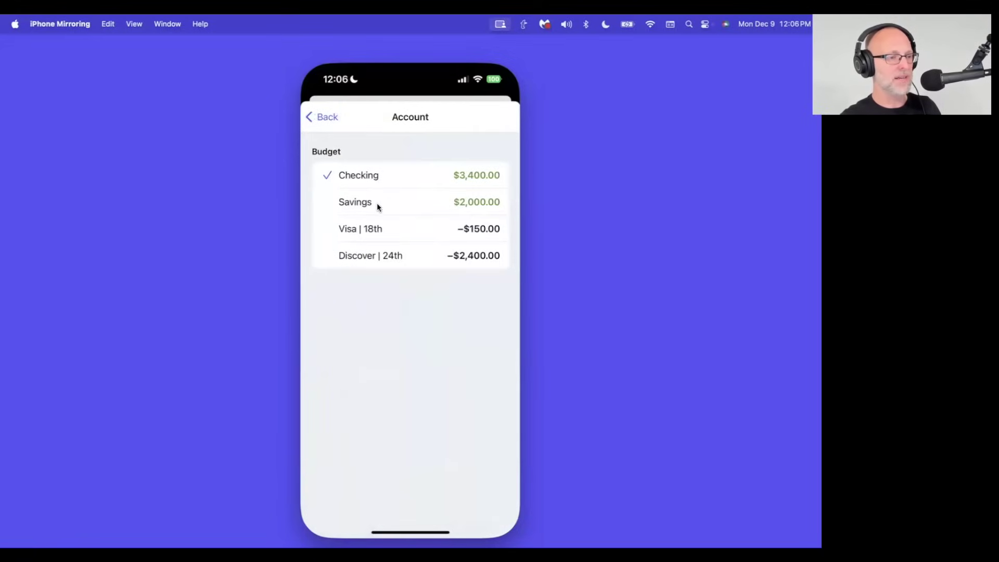
left_click(351, 231)
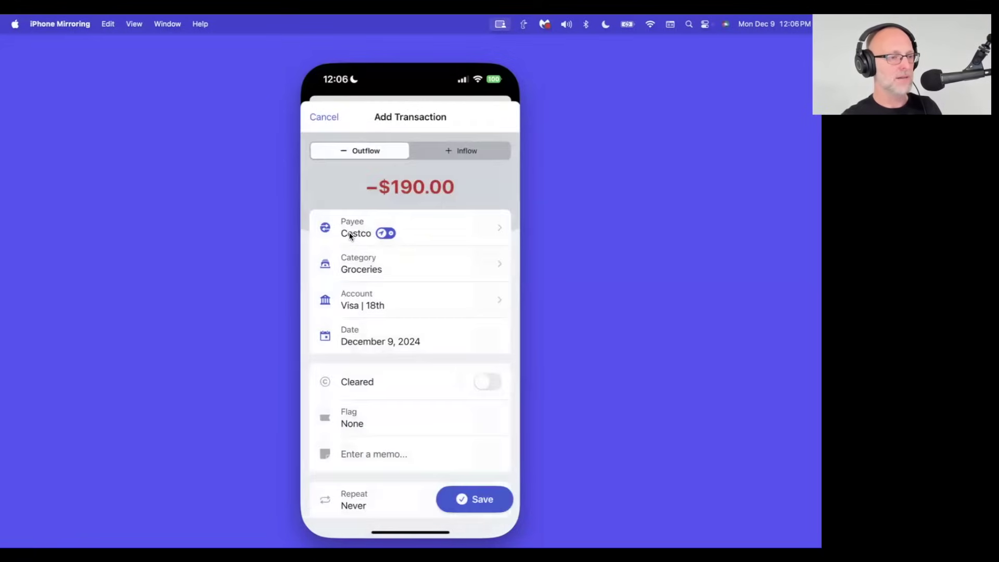
left_click(466, 502)
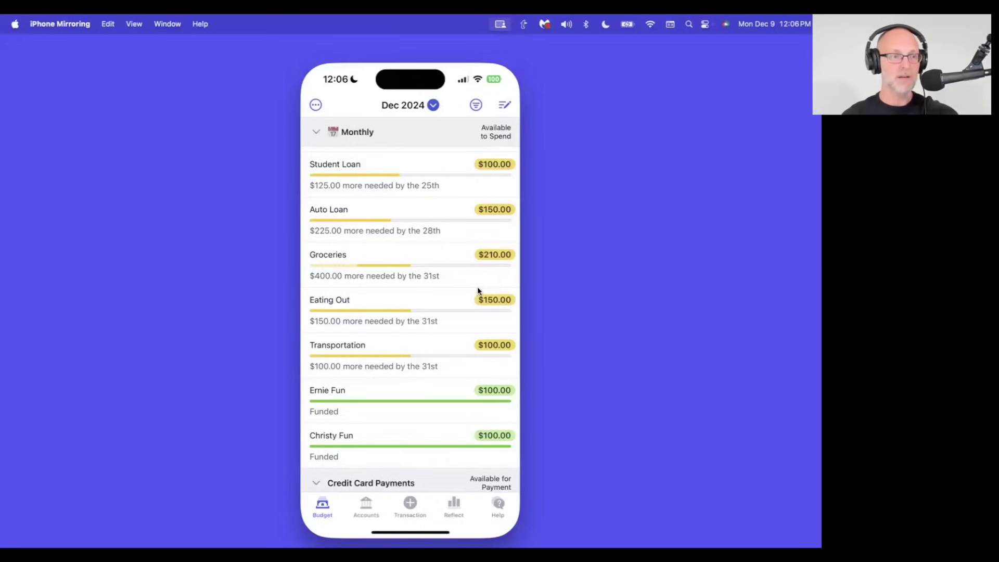
Review the December 2024 amounts available in the Monthly, Credit Card Payments and Non-Monthly categories in the mobile budget
scroll(476, 283, "up", 3)
scroll(501, 261, "up", 1)
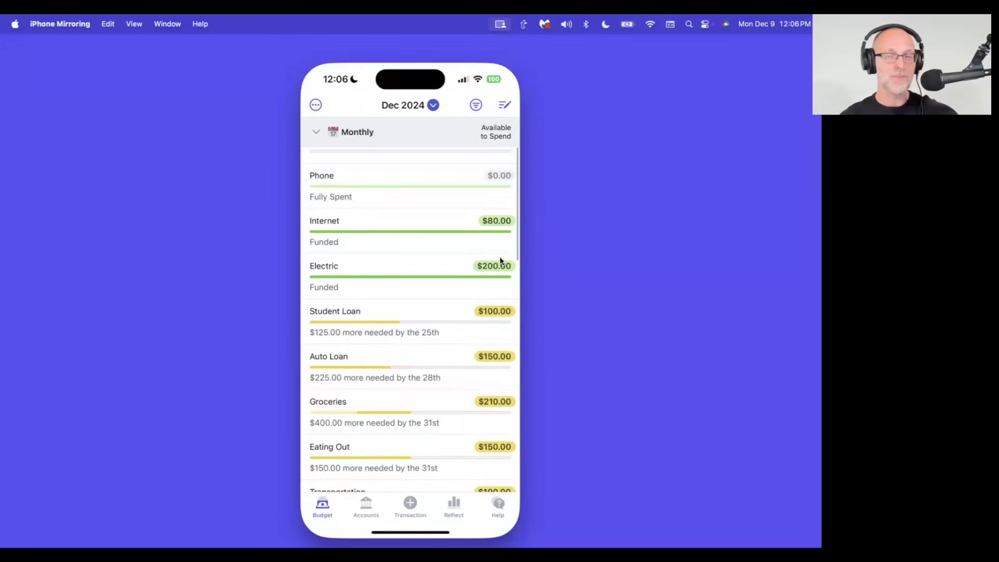
scroll(501, 260, "down", 5)
scroll(499, 260, "down", 1)
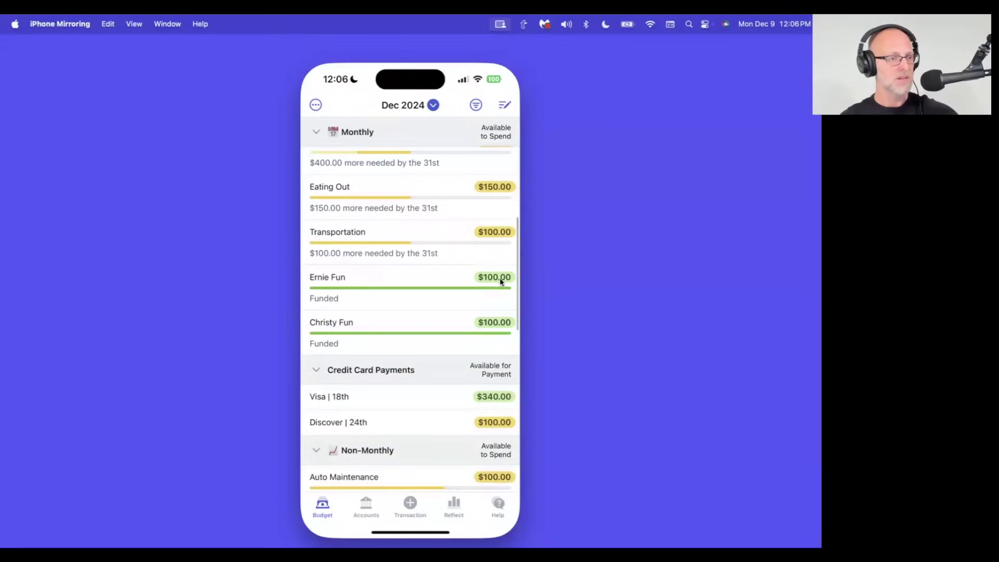
scroll(492, 345, "down", 3)
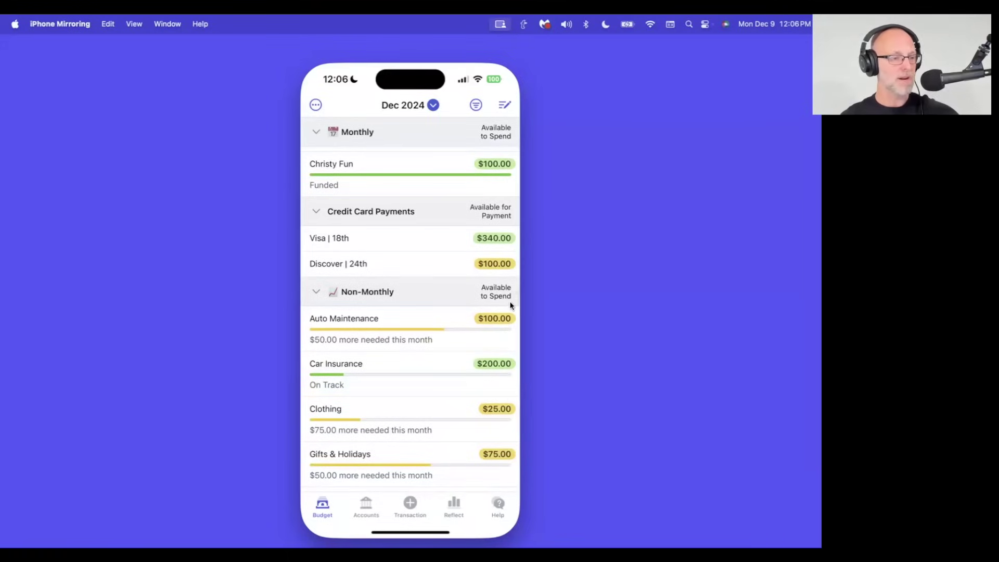
scroll(509, 312, "down", 3)
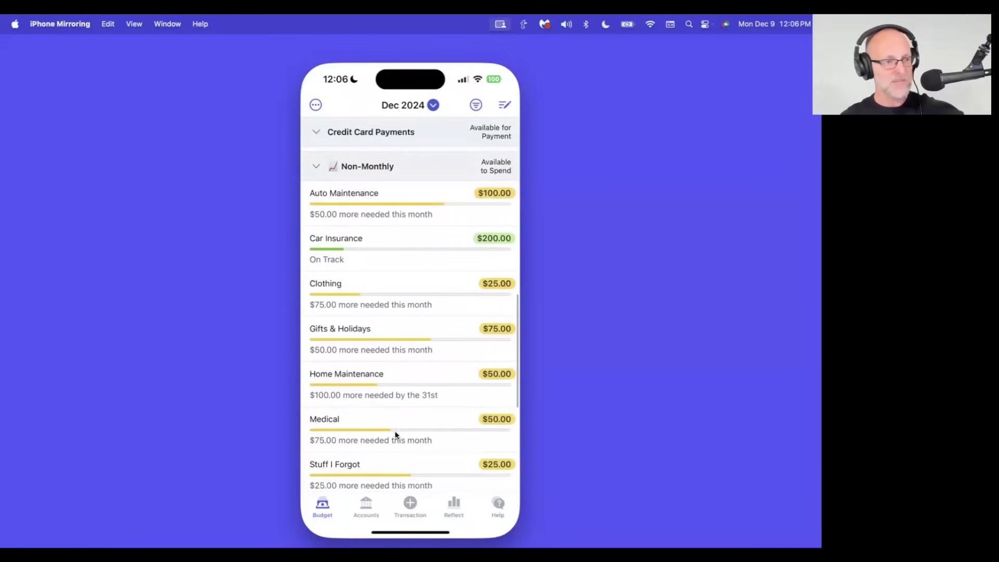
Finish reviewing the mobile categories, switch back to the web budget, deselect Groceries and reload the page to sync the phone transaction
scroll(476, 344, "down", 7)
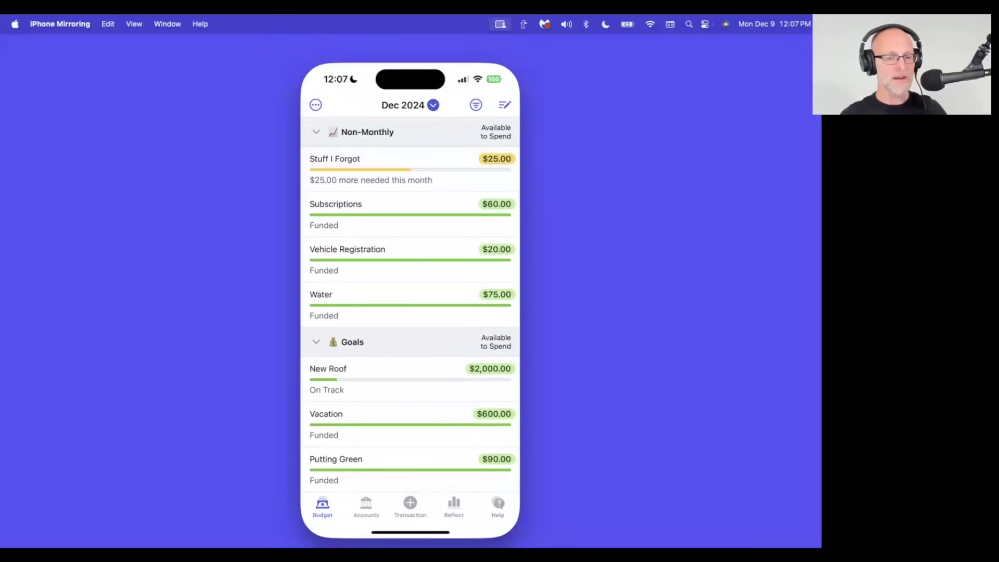
key("ctrl+Right")
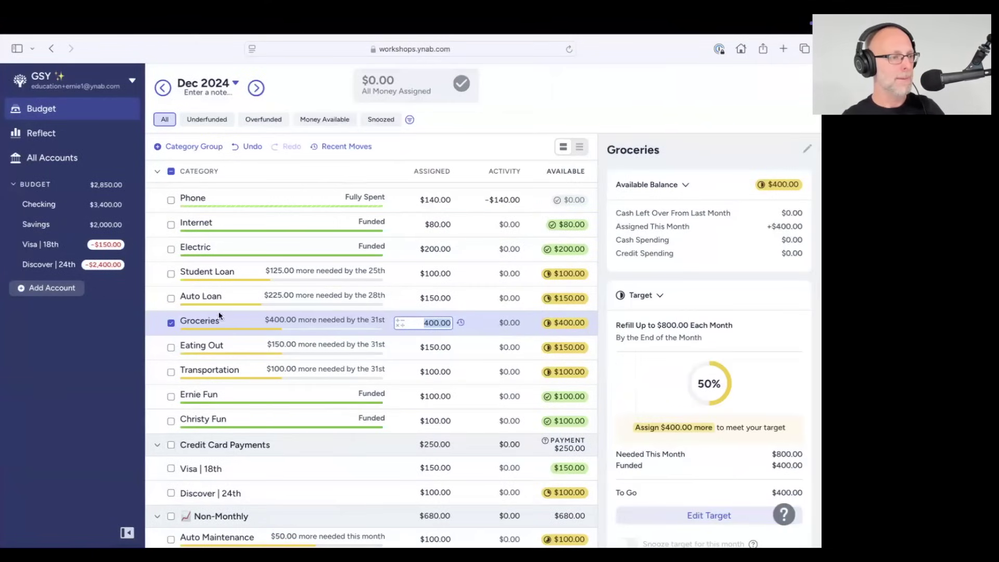
left_click(171, 322)
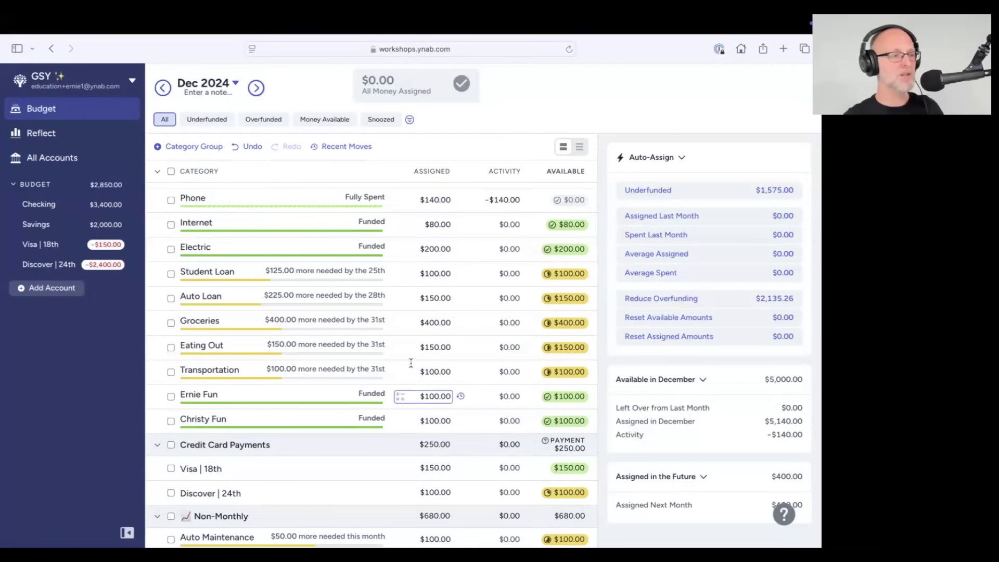
scroll(409, 328, "up", 2)
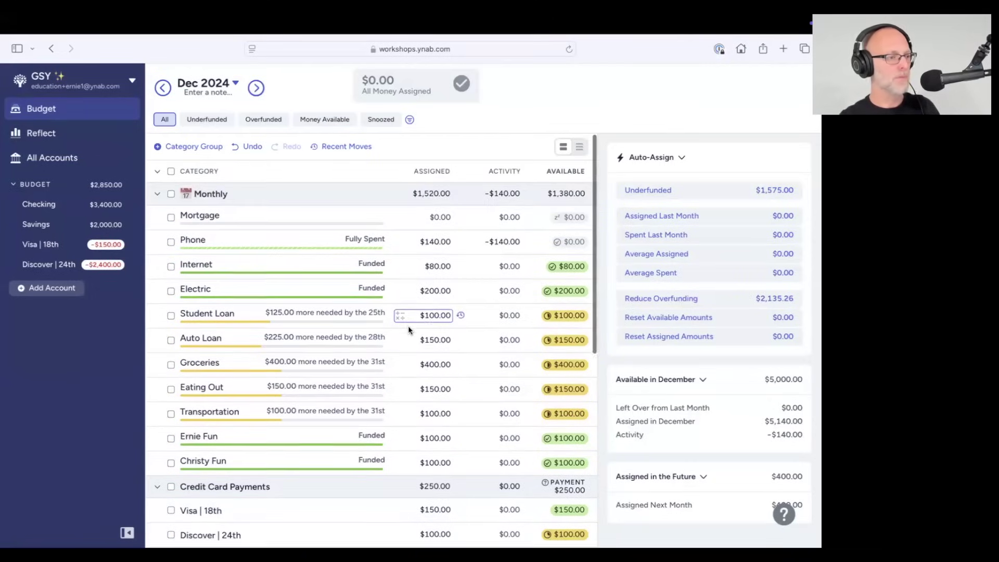
scroll(408, 326, "down", 3)
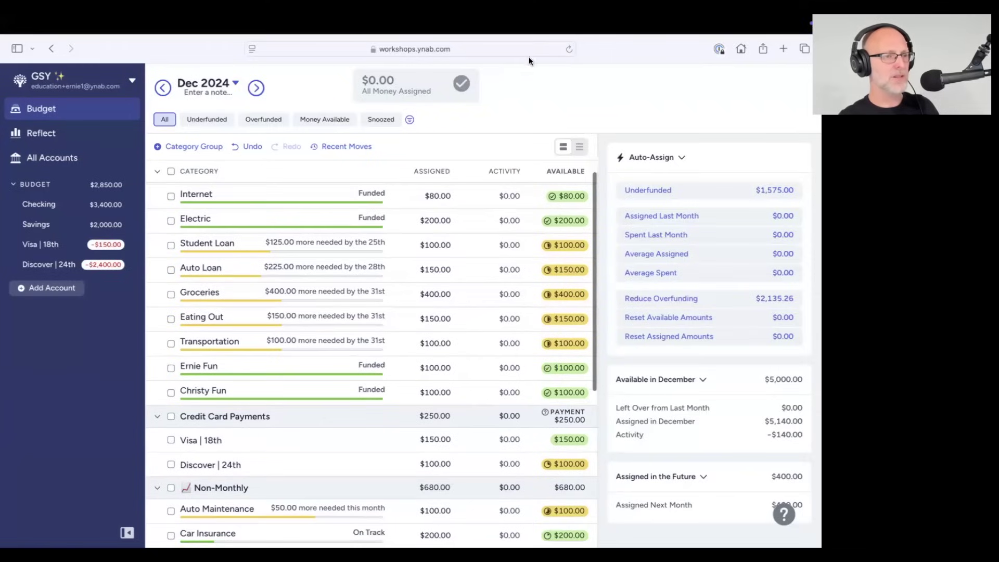
left_click(569, 49)
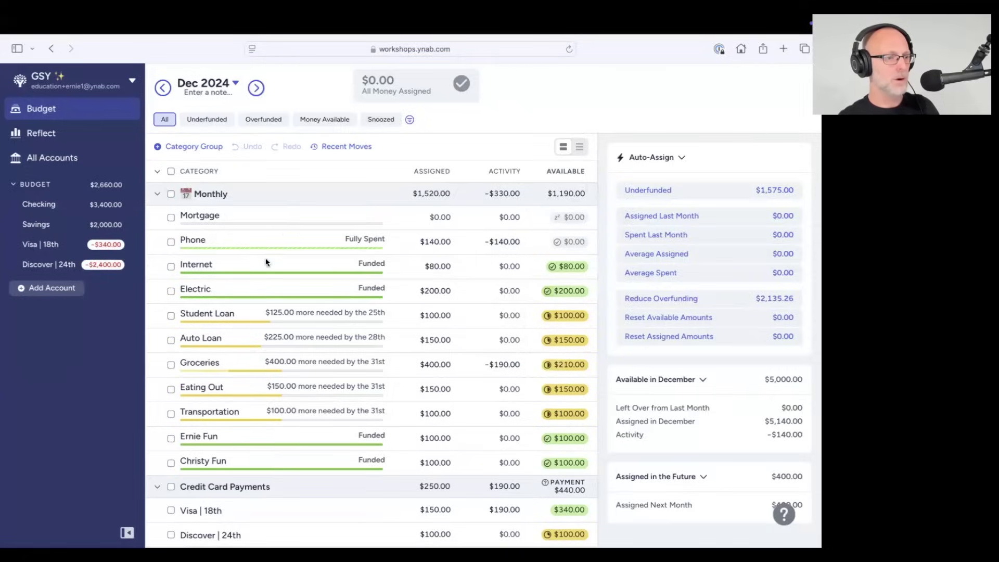
Inspect the Groceries category's activity and available balance, clear its selection, and review the other December 2024 categories
left_click(220, 367)
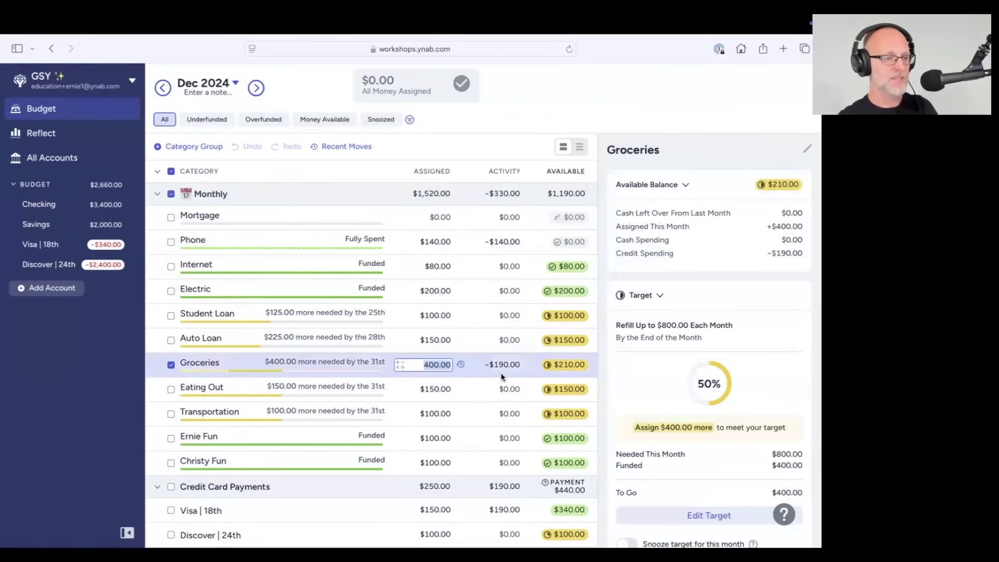
scroll(502, 369, "down", 4)
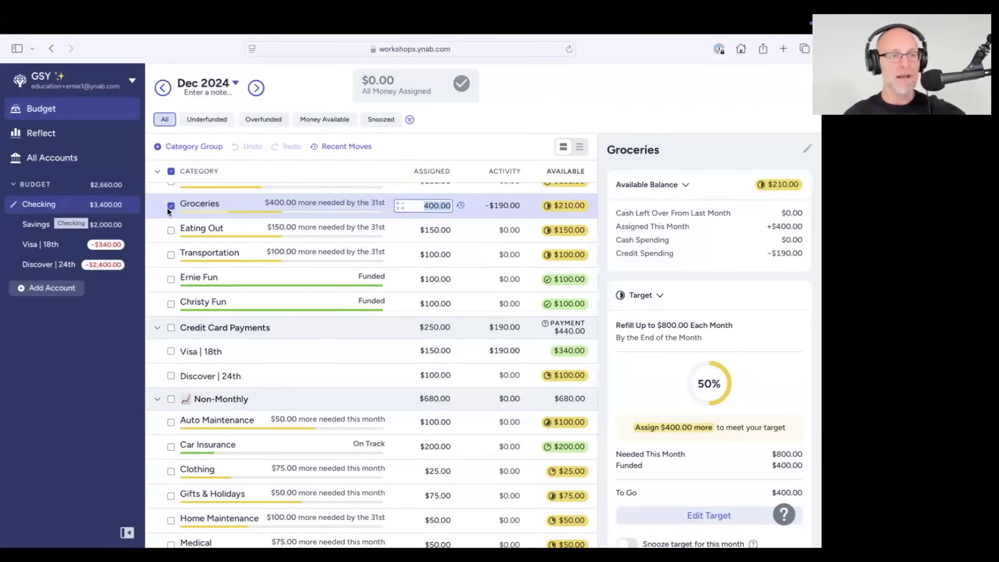
left_click(344, 210)
left_click(344, 210)
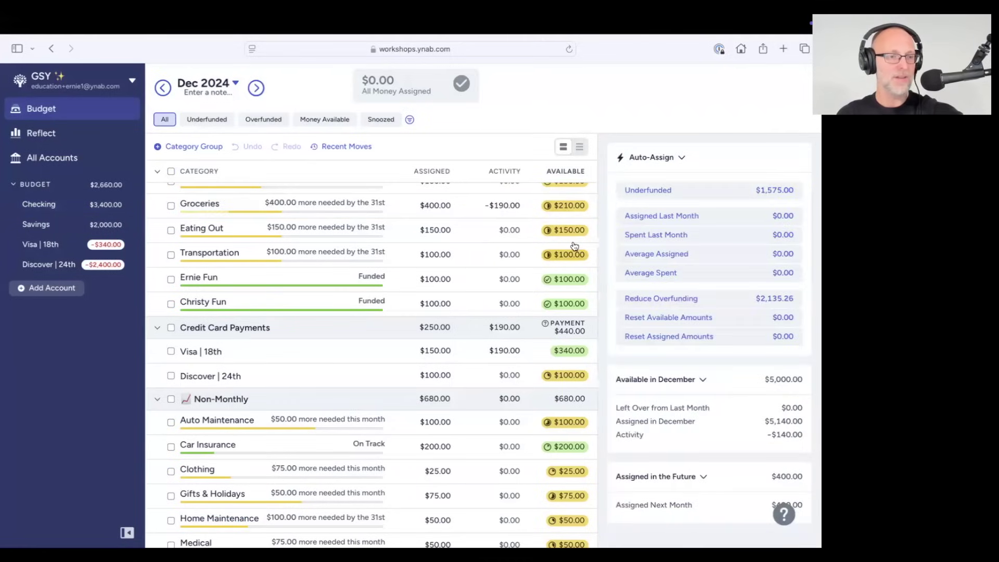
mouse_move(575, 253)
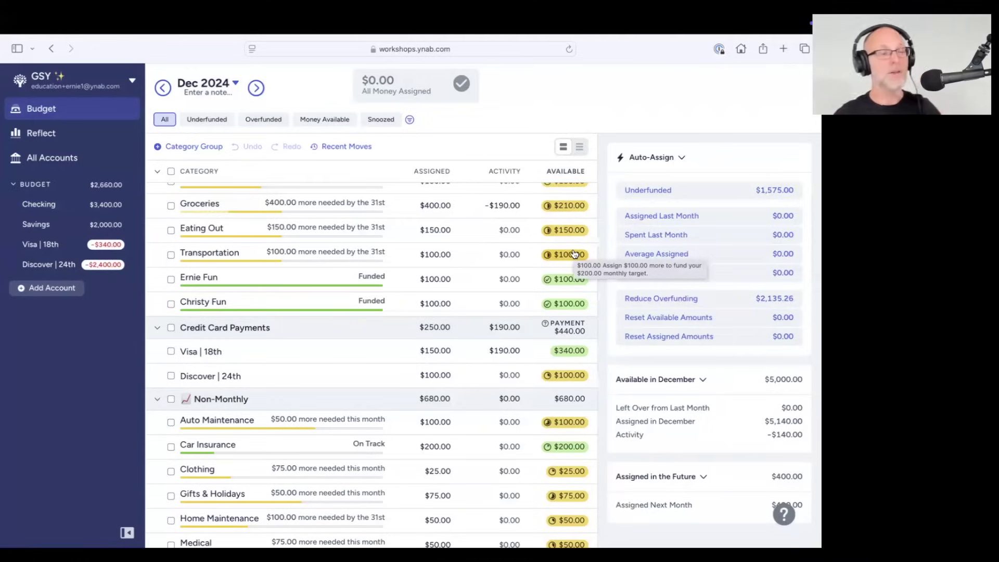
scroll(502, 269, "up", 1)
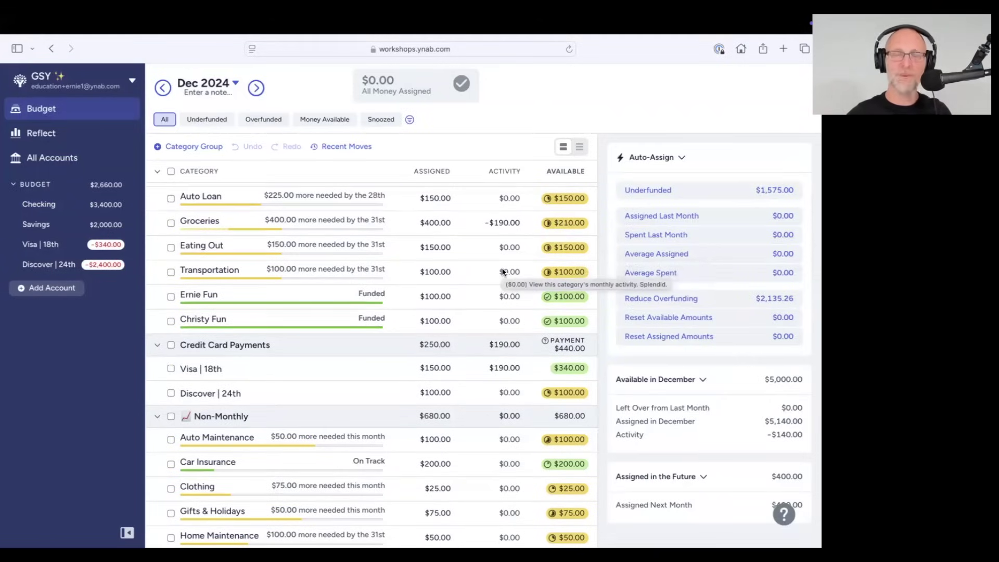
scroll(385, 302, "up", 3)
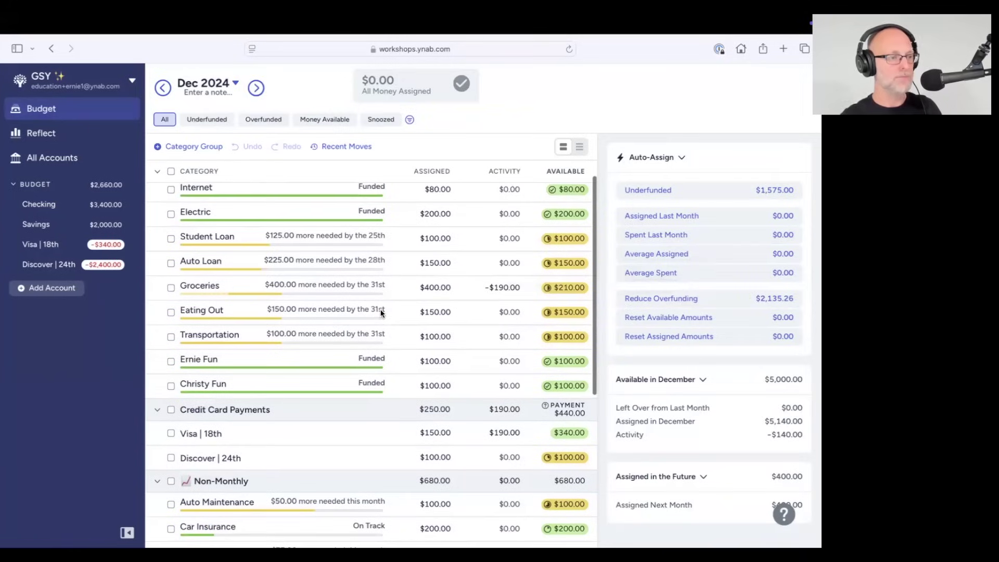
Compare the activity and available amounts of Groceries and the Visa | 18th payment category, and clear both selections
left_click(175, 290)
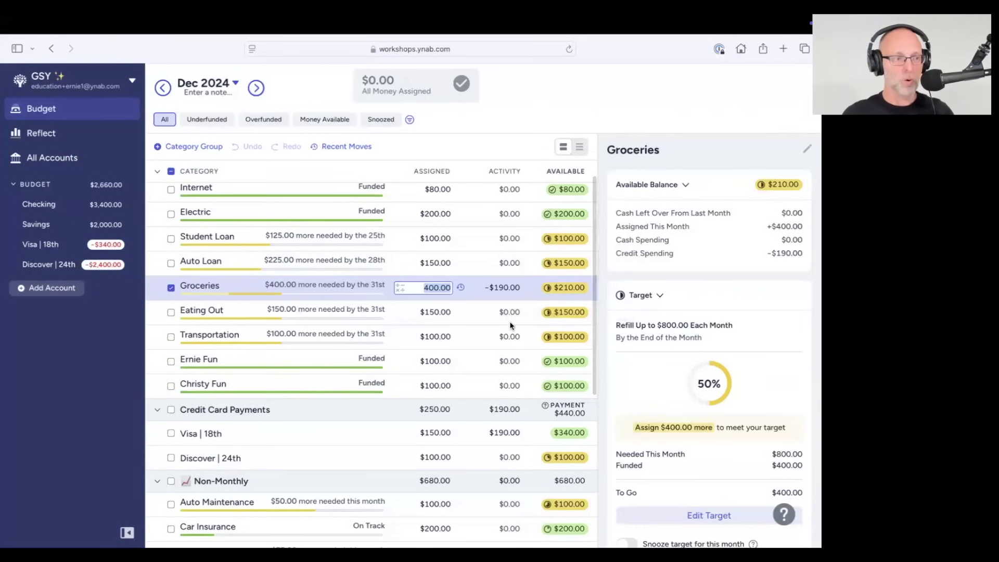
scroll(242, 368, "down", 3)
left_click(170, 356)
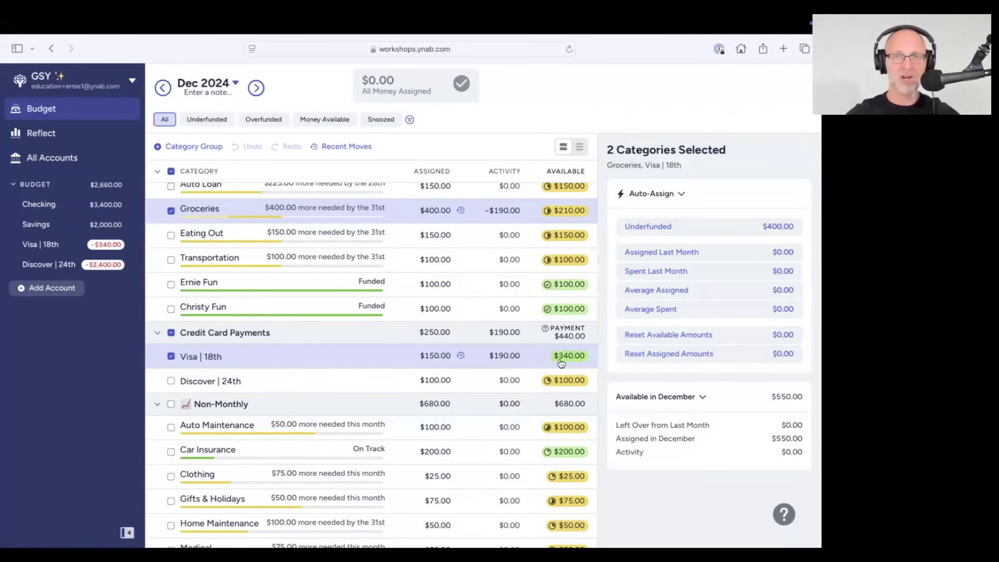
mouse_move(561, 363)
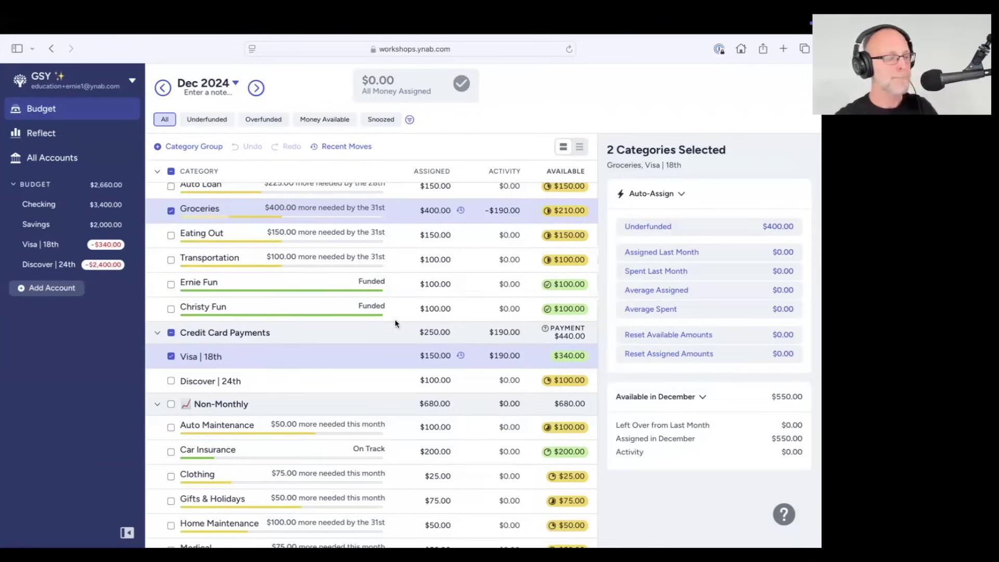
left_click(171, 211)
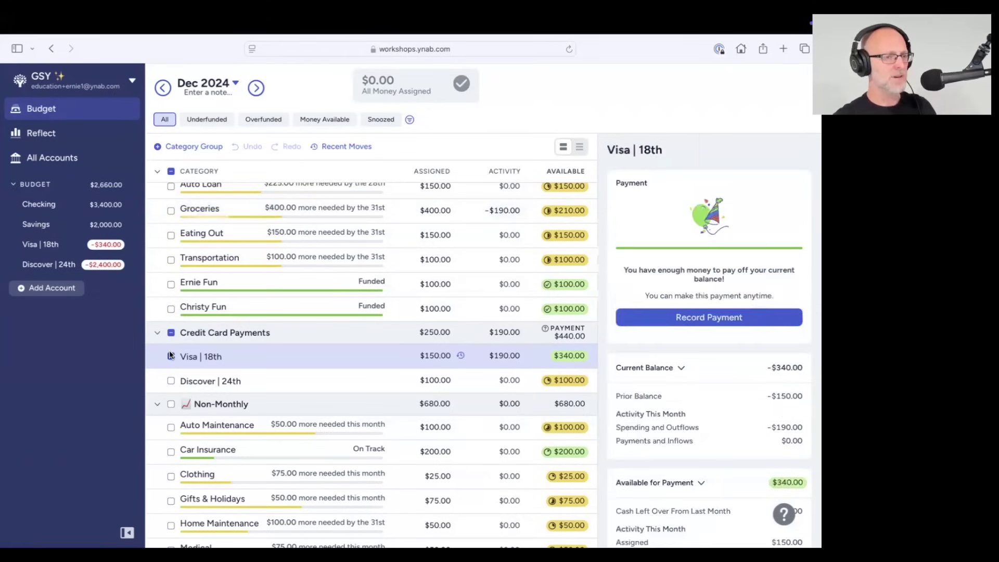
left_click(171, 356)
scroll(433, 250, "up", 2)
scroll(433, 246, "up", 2)
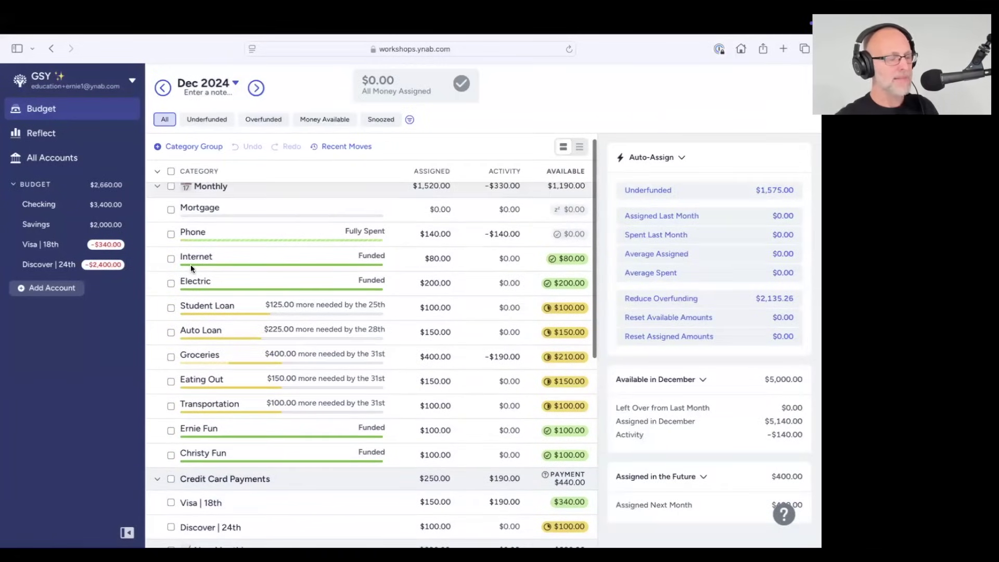
Start a new transaction in the Checking account with ISP as the payee
left_click(50, 204)
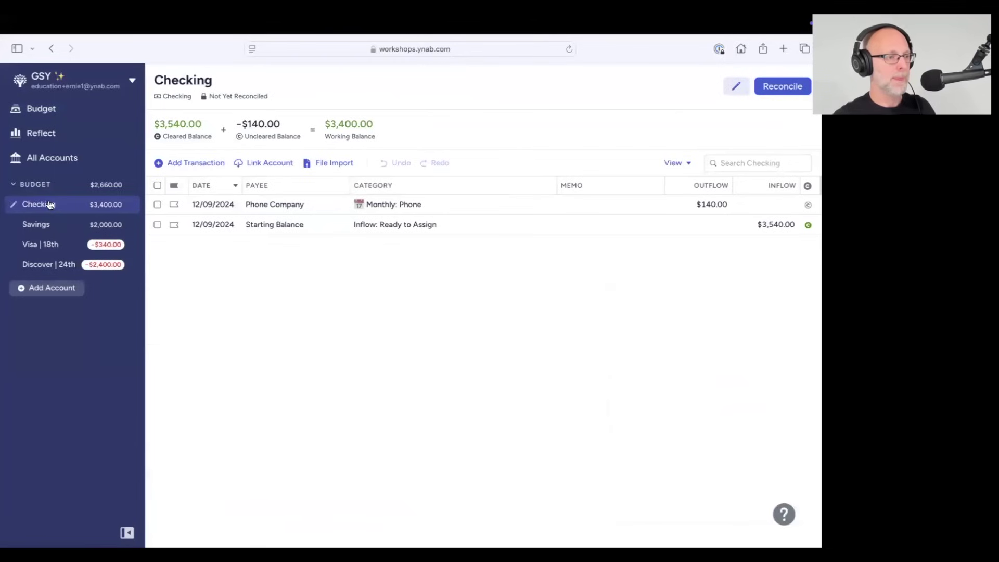
left_click(183, 163)
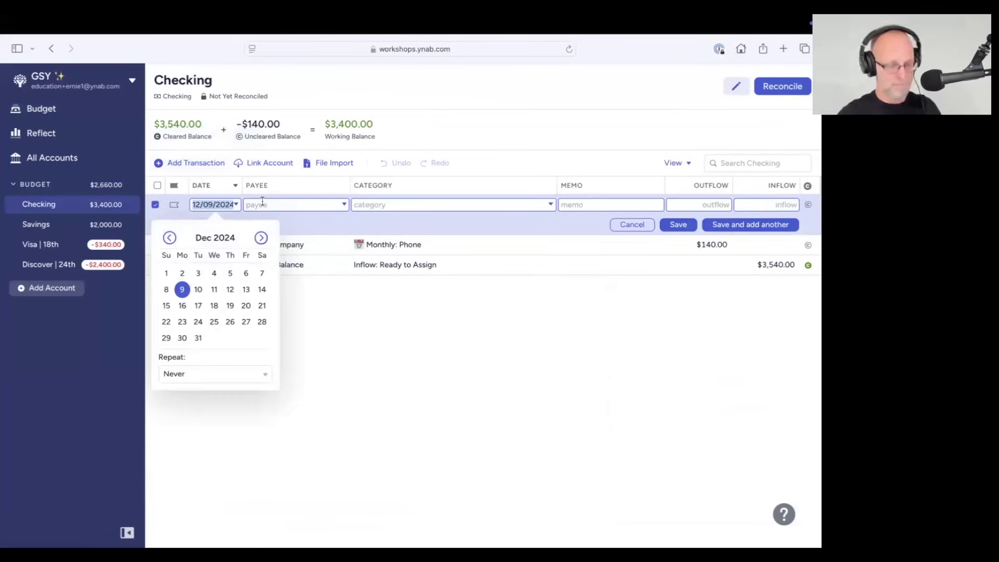
left_click(262, 203)
type("ISP")
key("Tab")
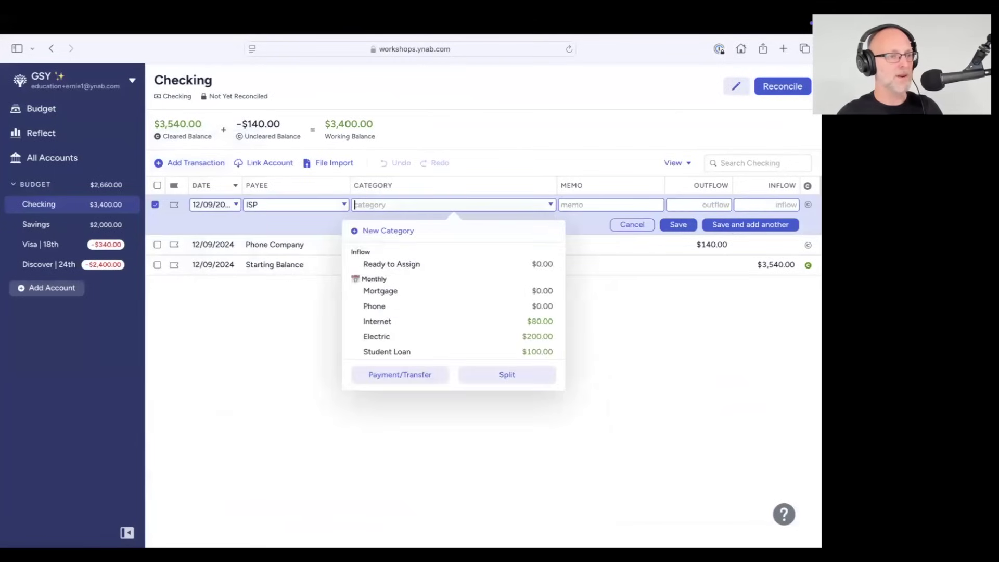
Assign the ISP transaction to the Internet category with a $95.00 outflow, and save it
type("inter")
key("Tab")
key("Tab")
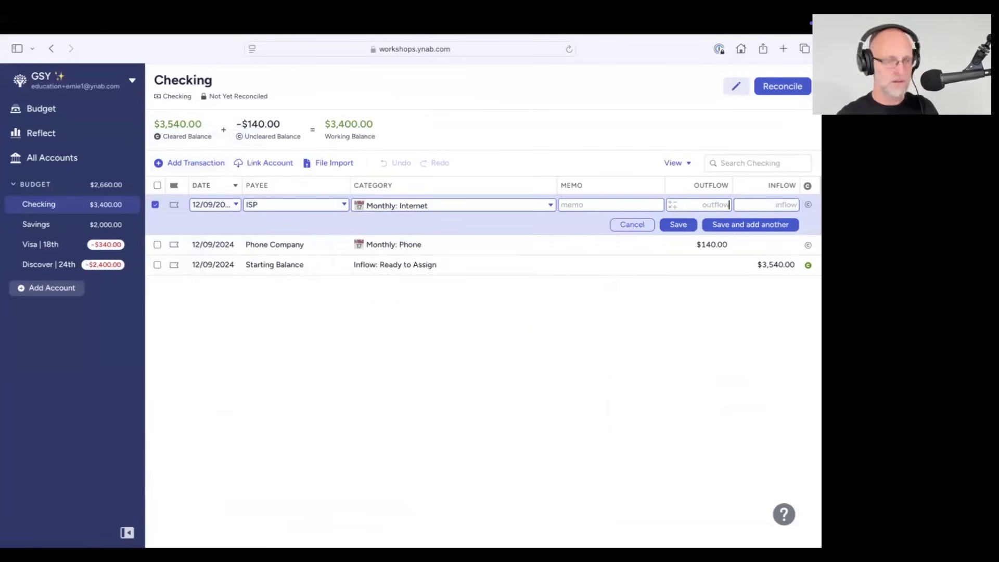
type("95.00")
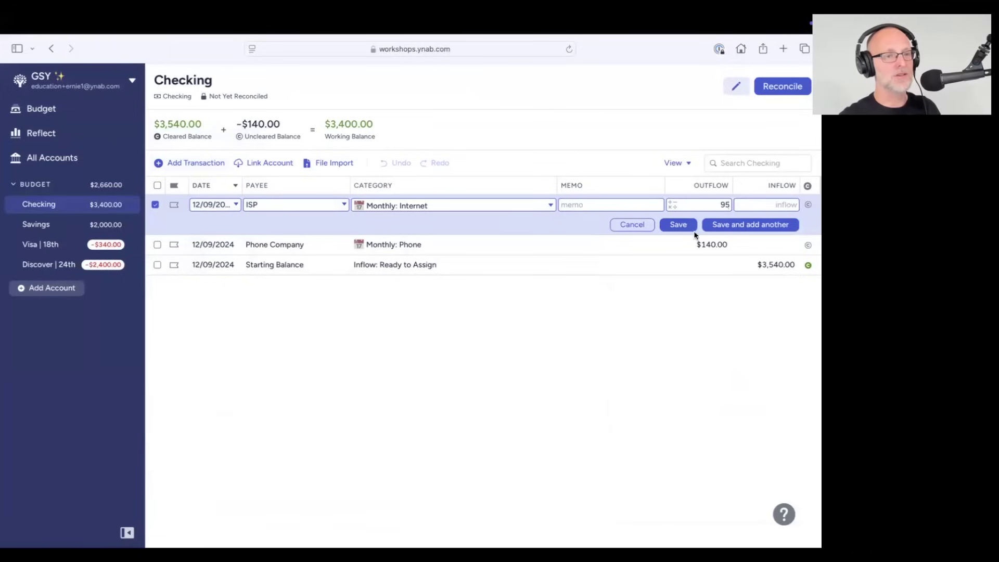
left_click(680, 225)
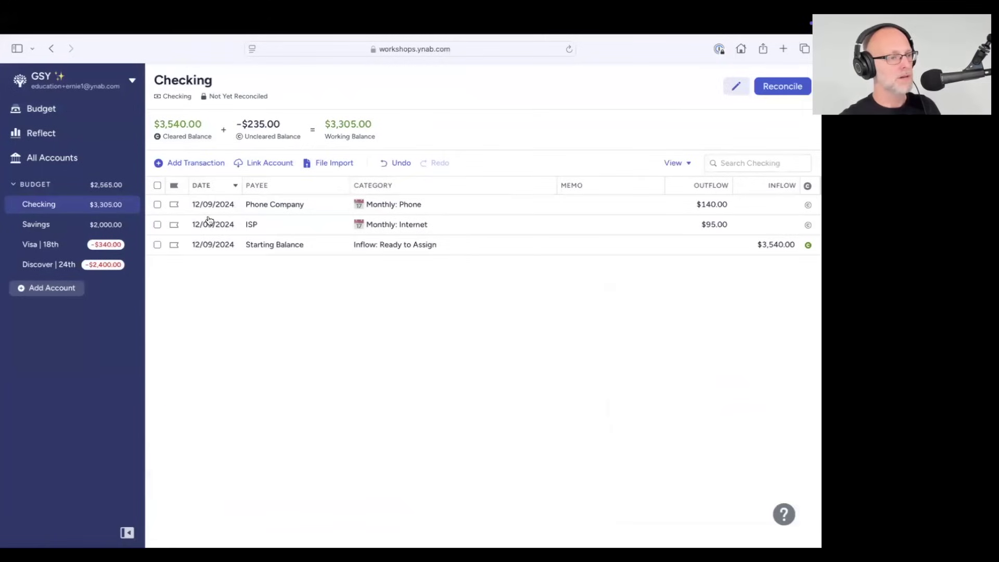
Return to the December 2024 budget and cover the Internet category's overspending with money from Stuff I Forgot
left_click(156, 225)
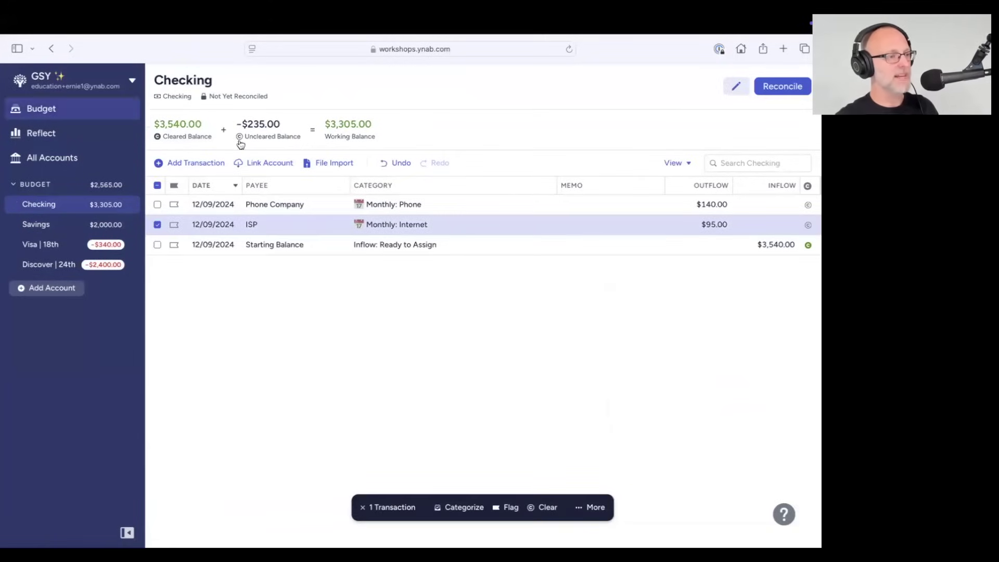
left_click(272, 270)
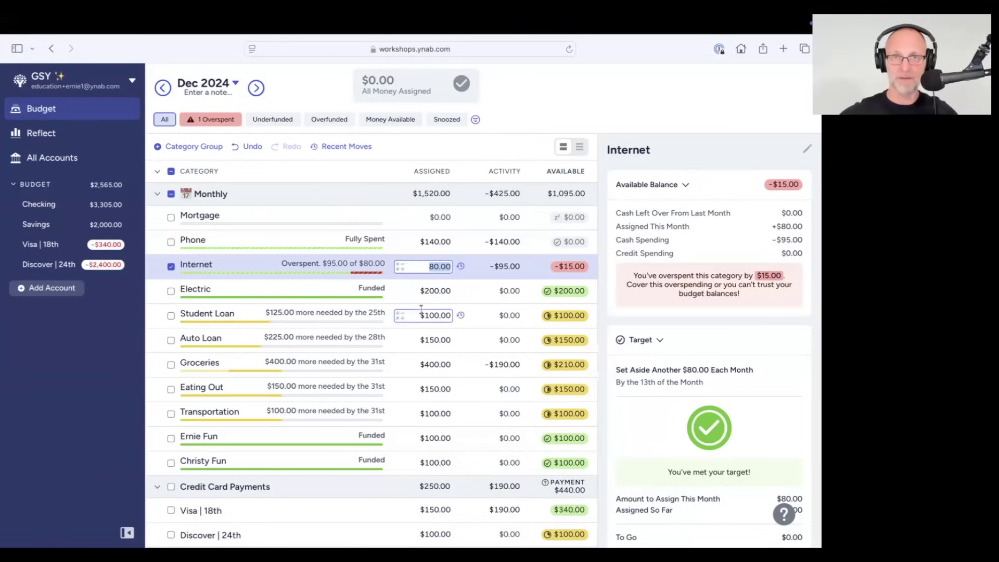
left_click(570, 269)
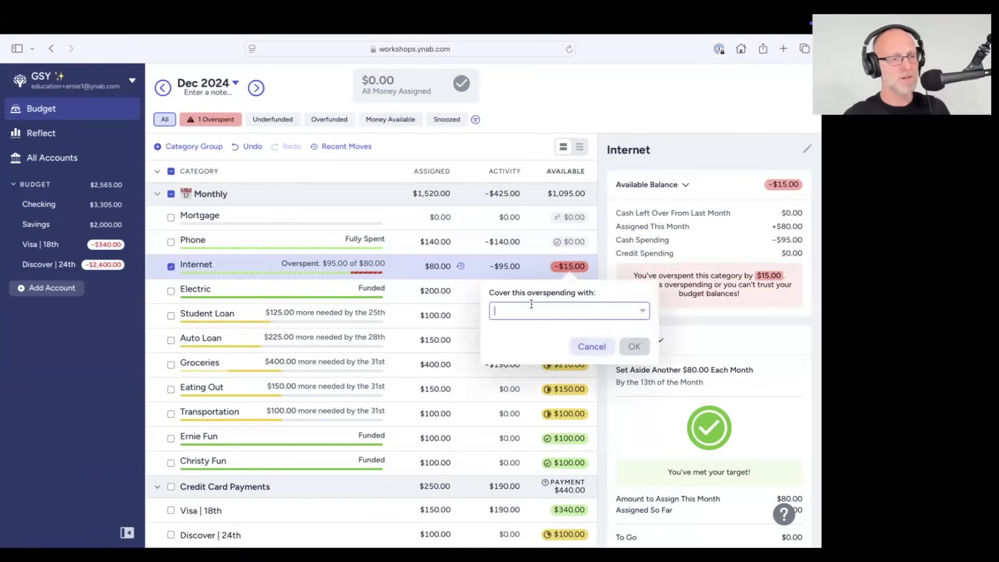
left_click(643, 312)
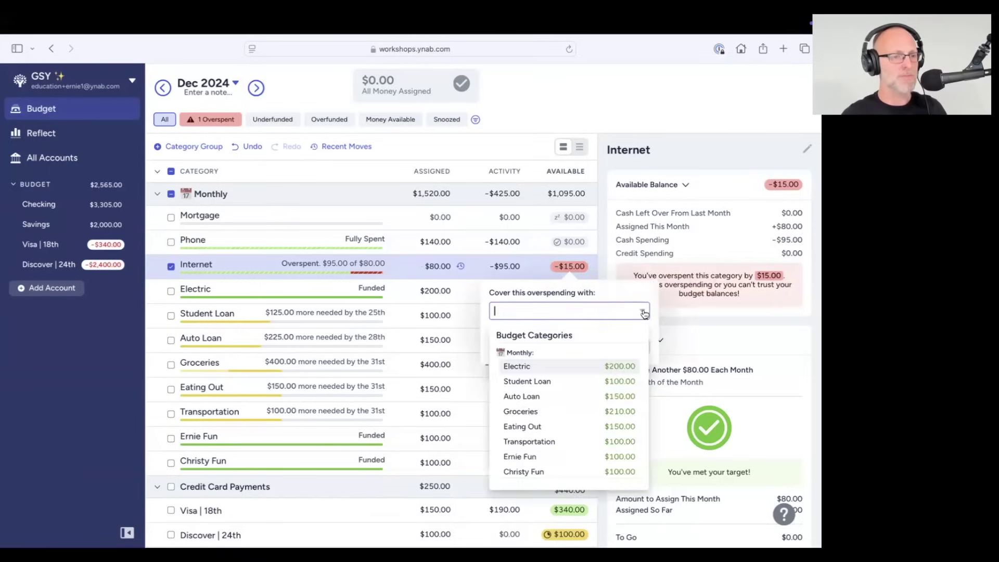
scroll(622, 356, "down", 4)
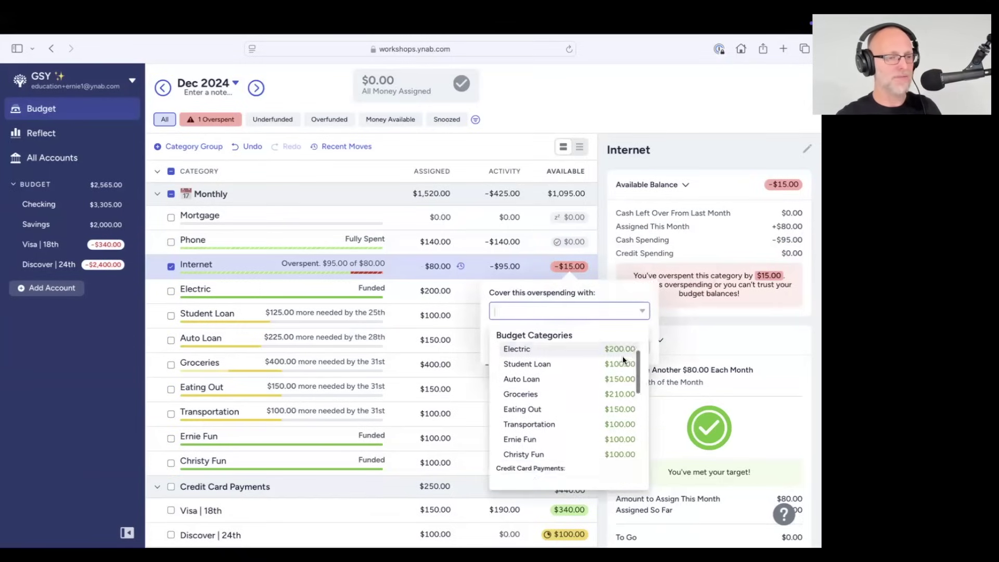
scroll(627, 368, "up", 2)
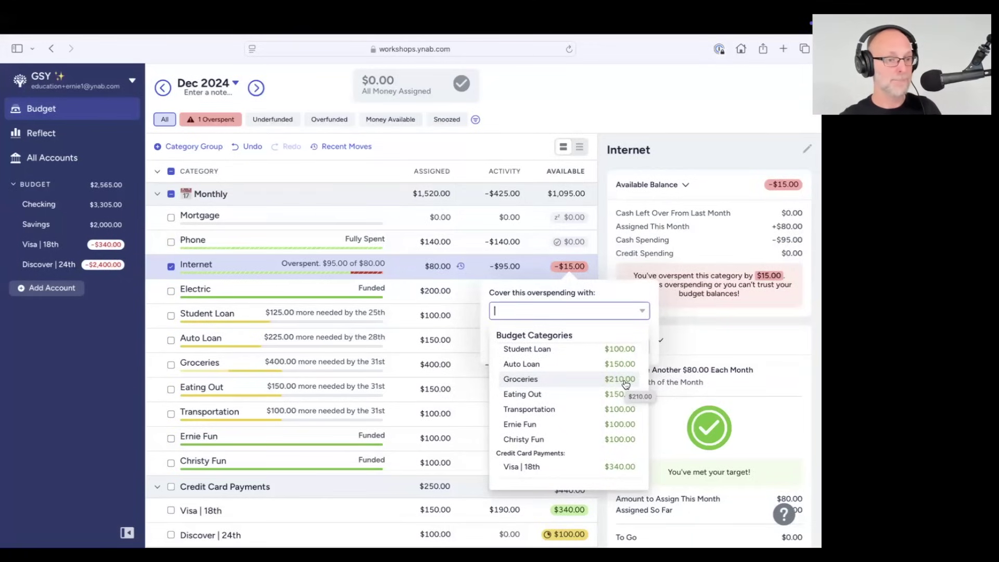
scroll(626, 384, "down", 5)
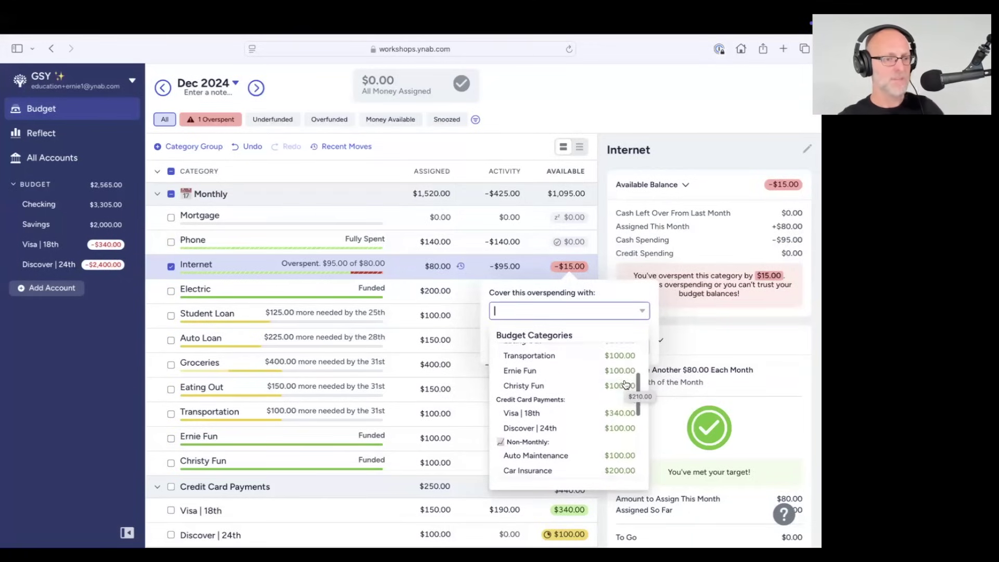
scroll(626, 384, "down", 4)
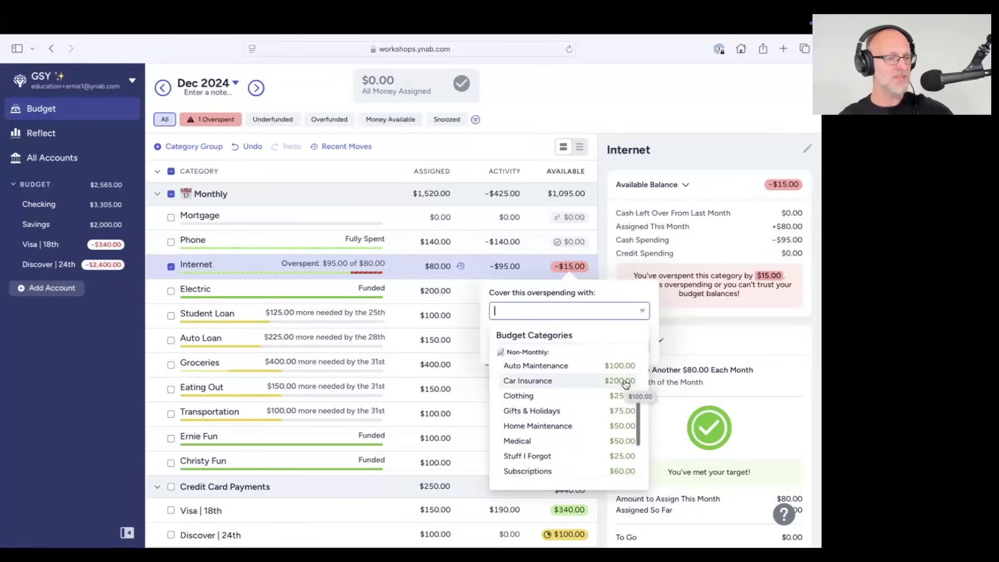
scroll(626, 384, "down", 1)
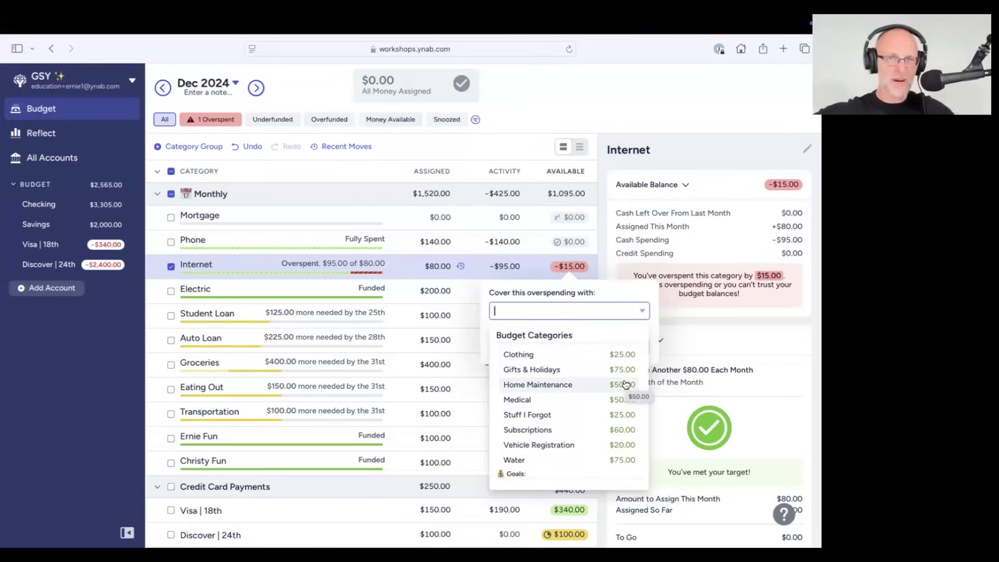
scroll(626, 384, "down", 3)
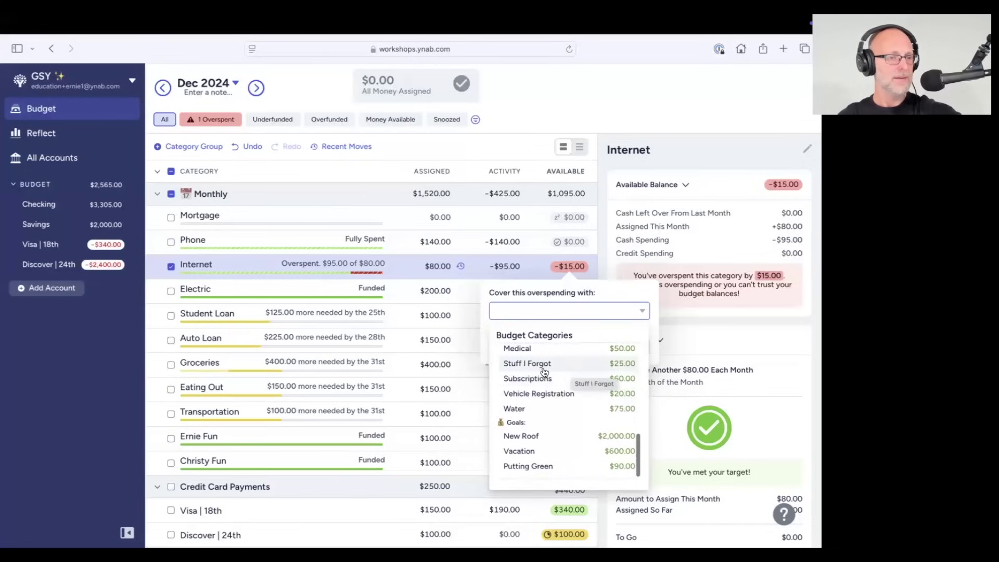
left_click(624, 368)
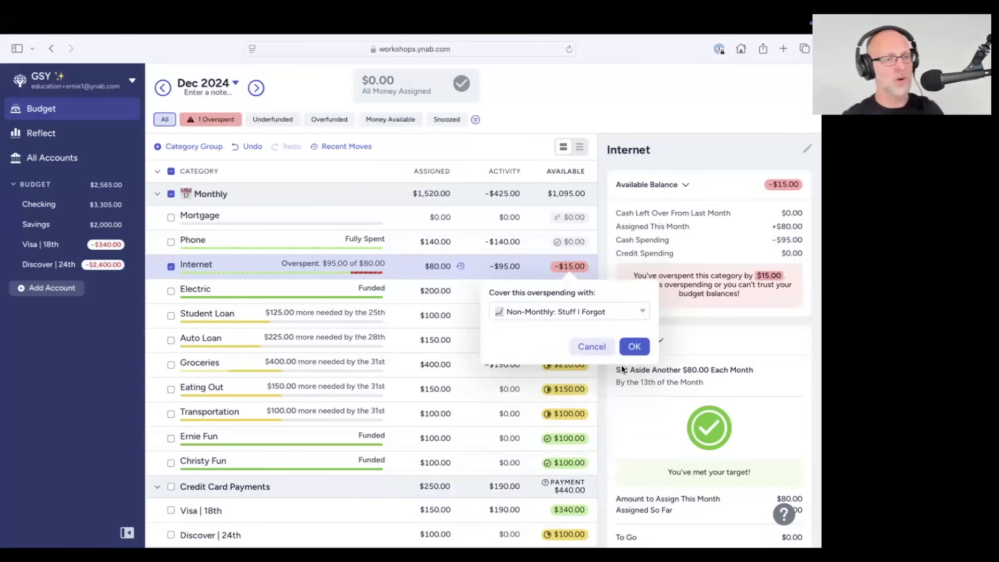
left_click(633, 347)
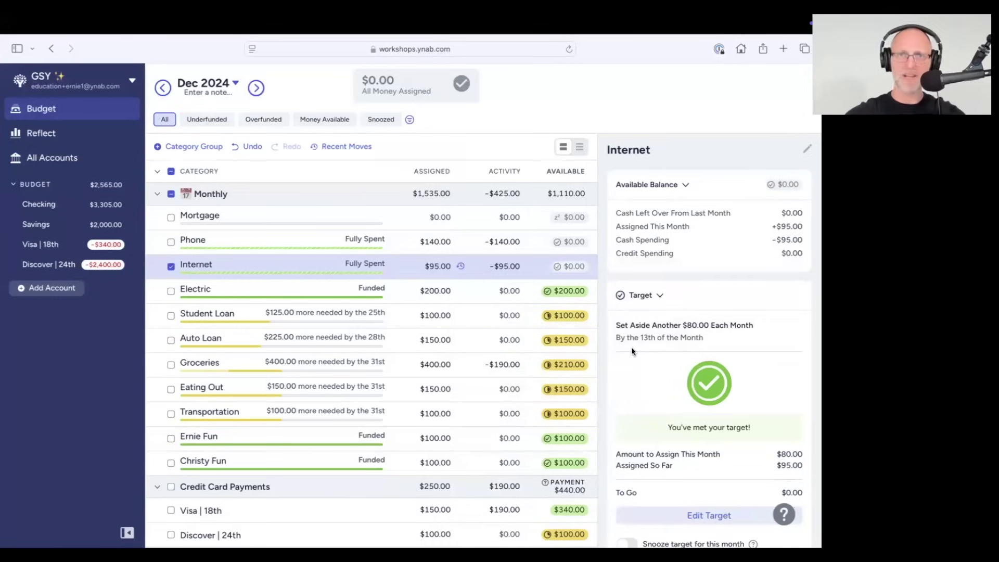
Select Stuff I Forgot alongside Internet to compare their available amounts, and deselect Internet
scroll(313, 380, "down", 6)
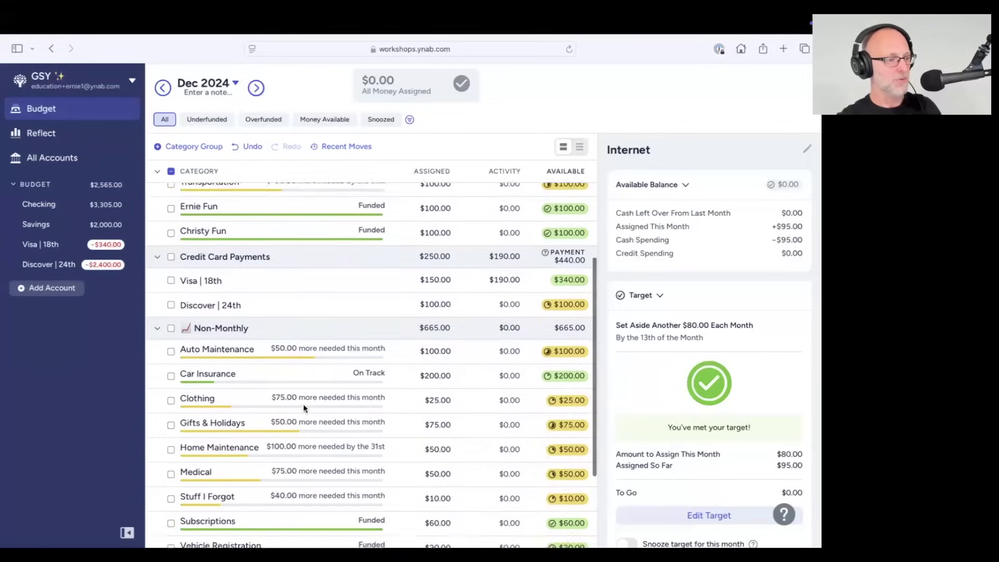
left_click(171, 407)
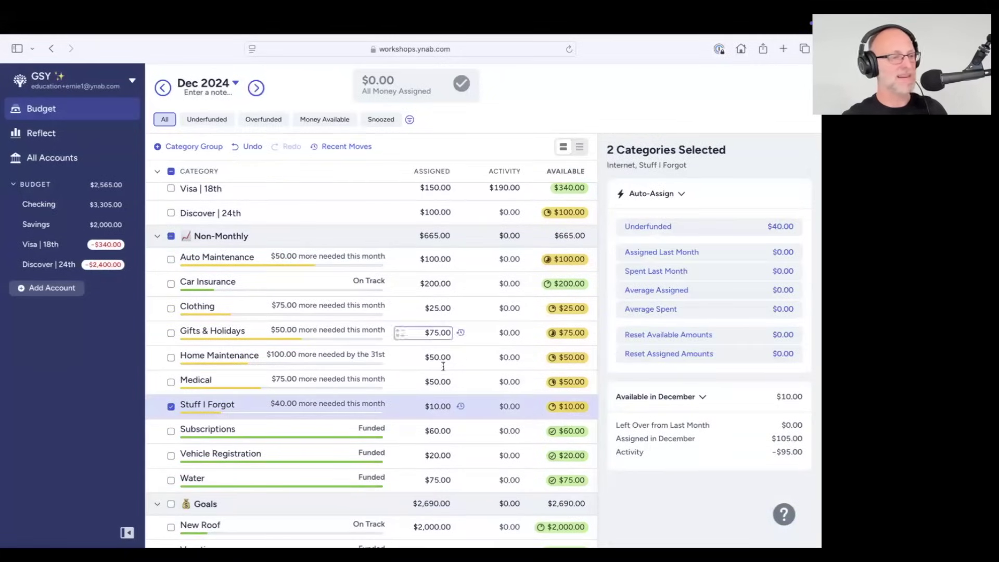
scroll(436, 363, "up", 6)
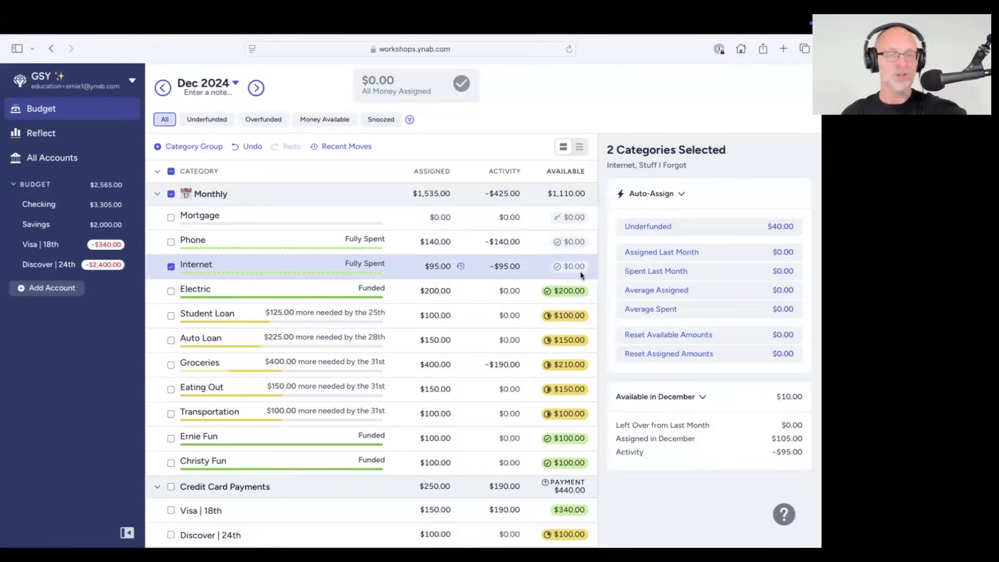
mouse_move(581, 275)
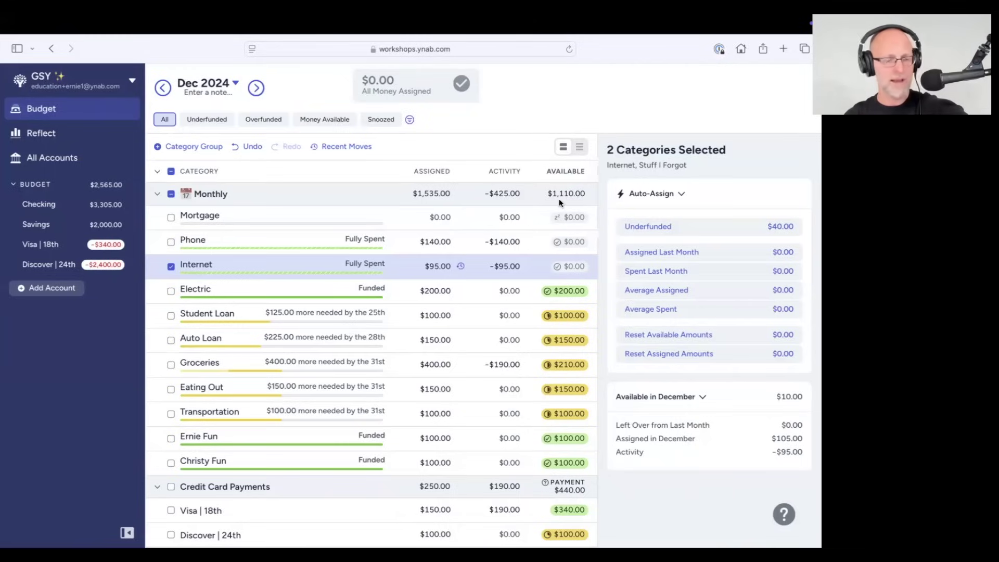
left_click(170, 267)
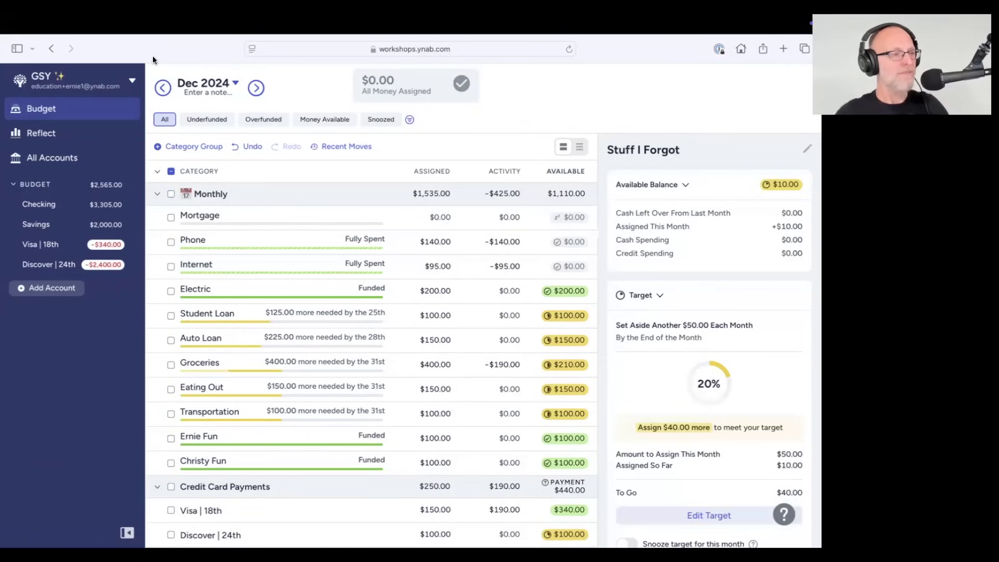
Record a new transaction in the Checking account with YNAB as the payee and a $1,800.00 inflow, and save it
left_click(50, 208)
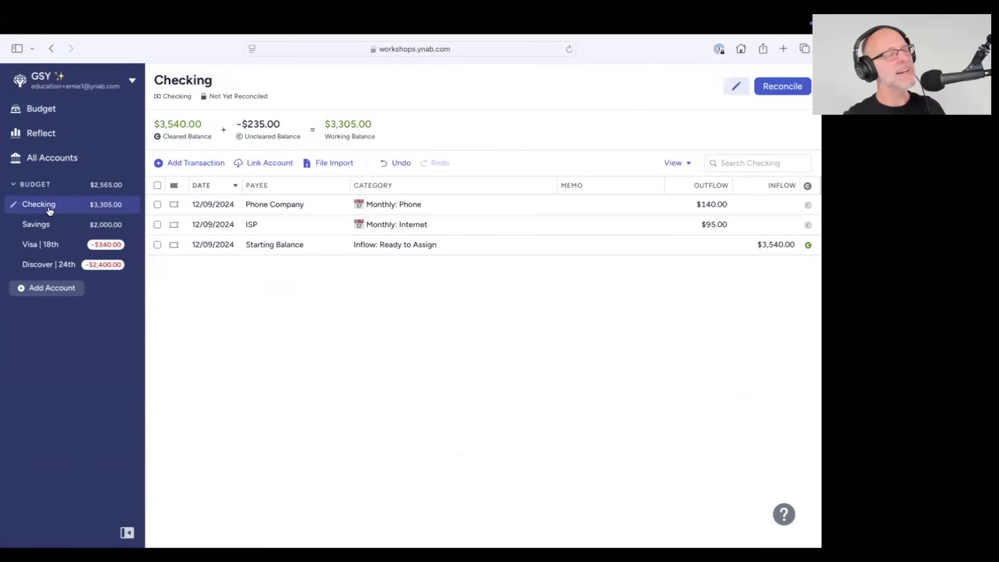
left_click(183, 170)
left_click(270, 208)
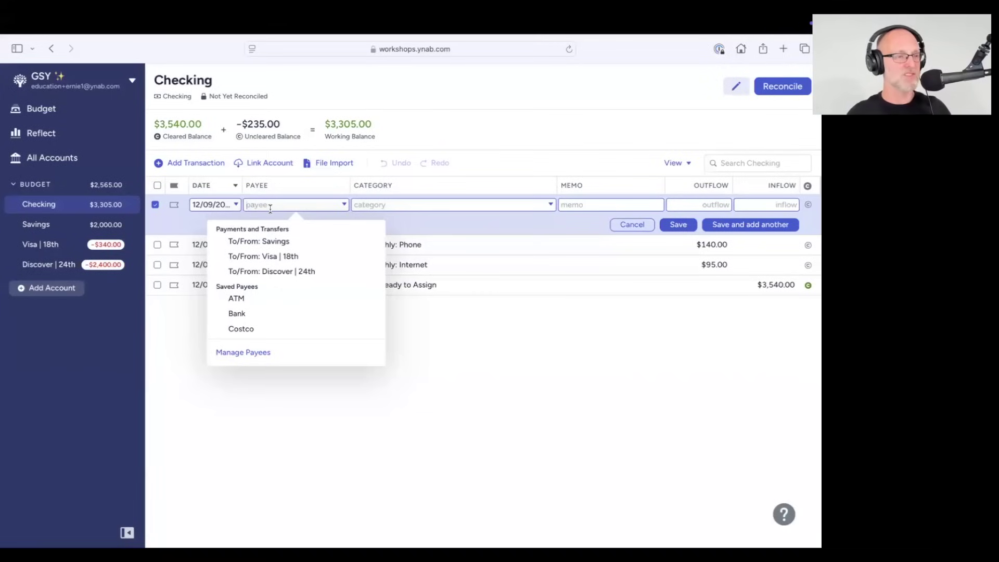
type("YN")
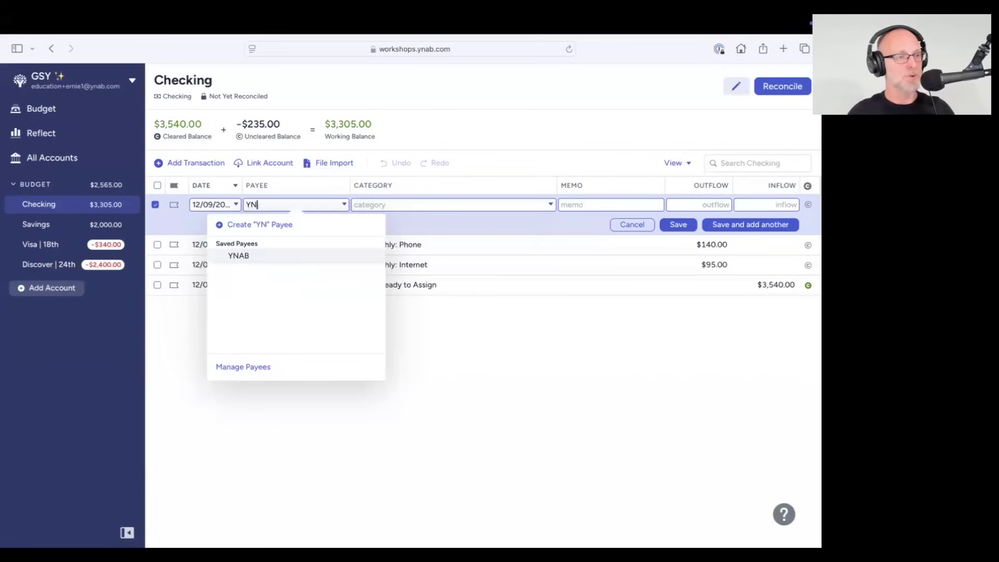
type("AB")
left_click(774, 205)
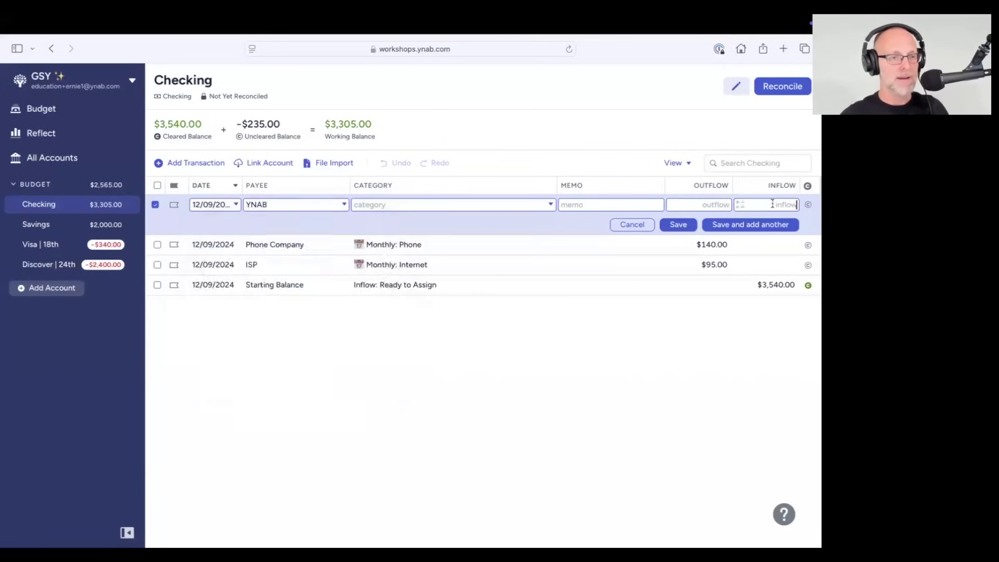
type("1800")
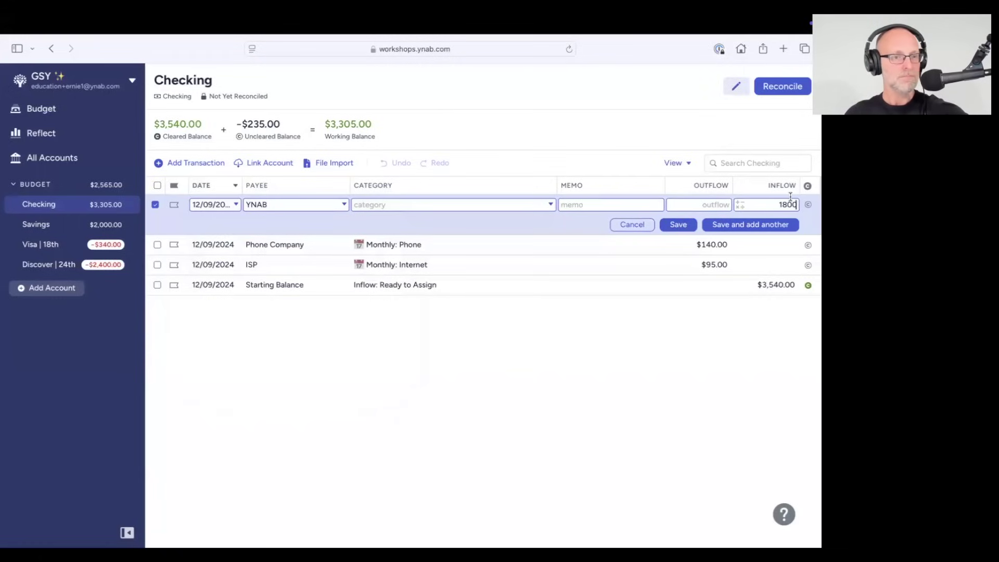
left_click(678, 225)
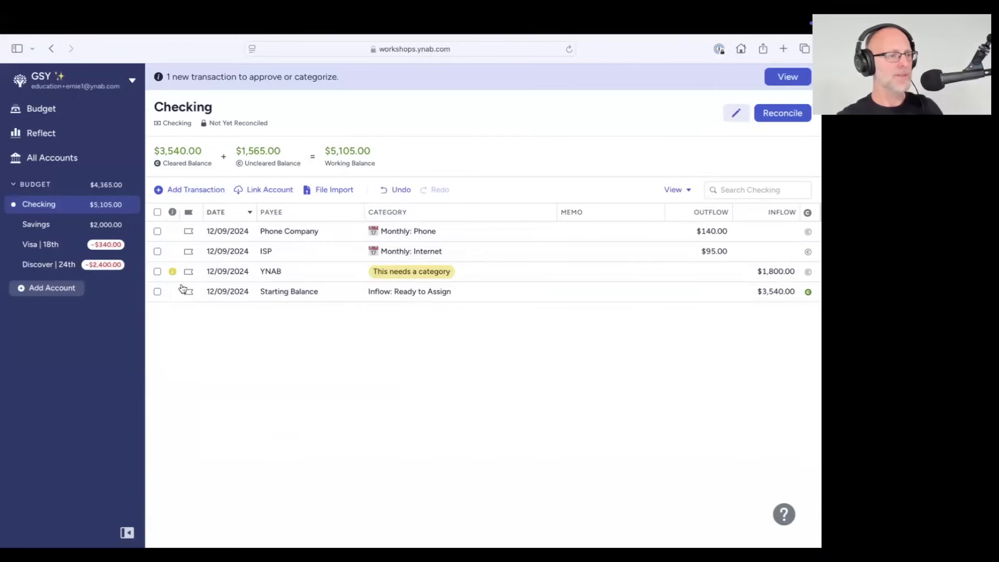
Categorize the YNAB inflow as Inflow: Ready to Assign, save it, and return to the December 2024 budget
left_click(157, 271)
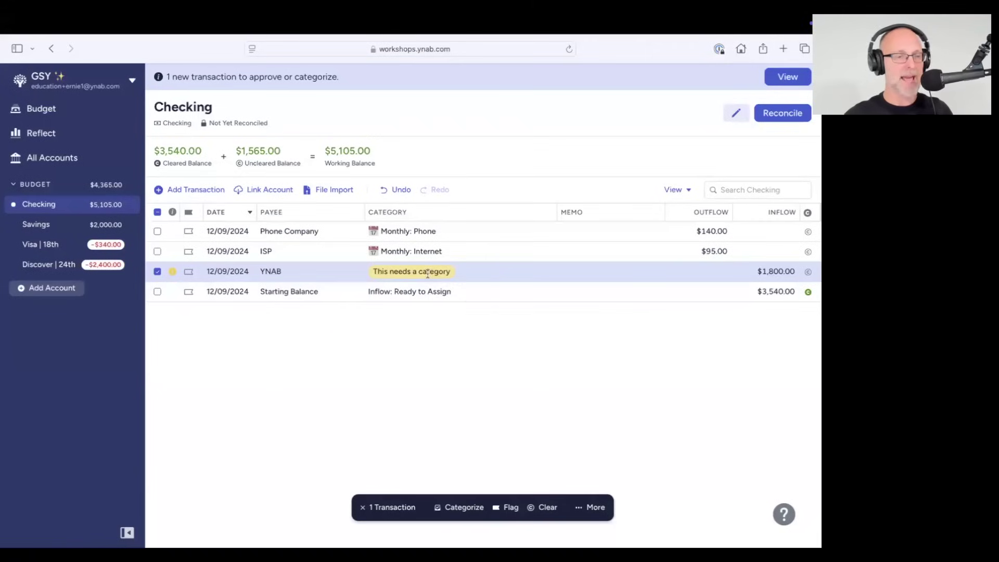
left_click(411, 271)
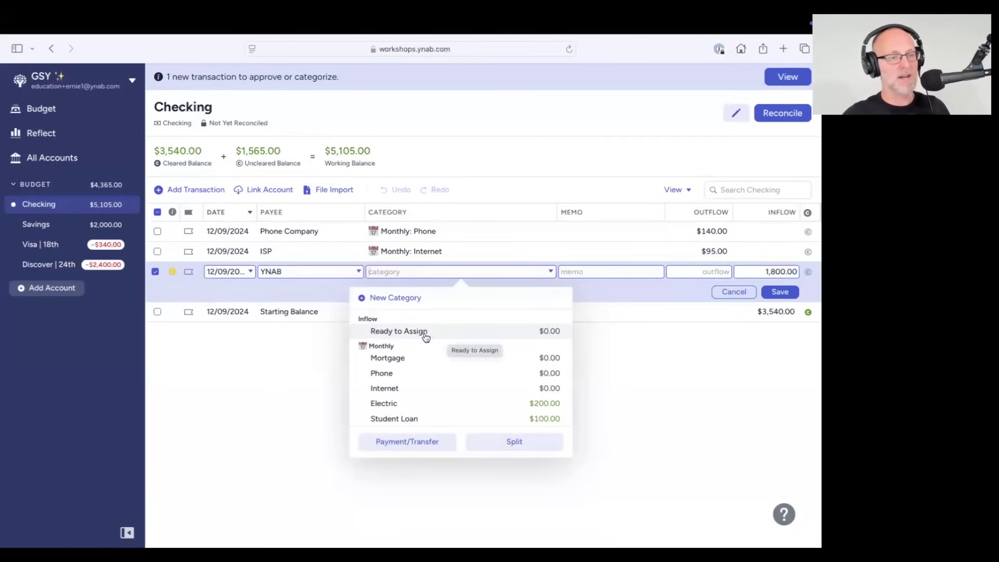
left_click(406, 338)
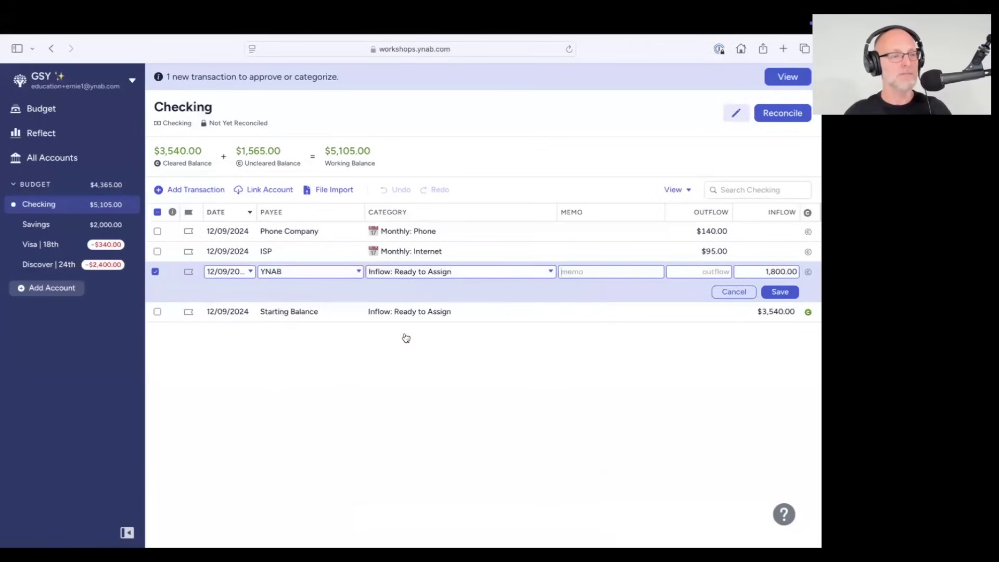
left_click(786, 294)
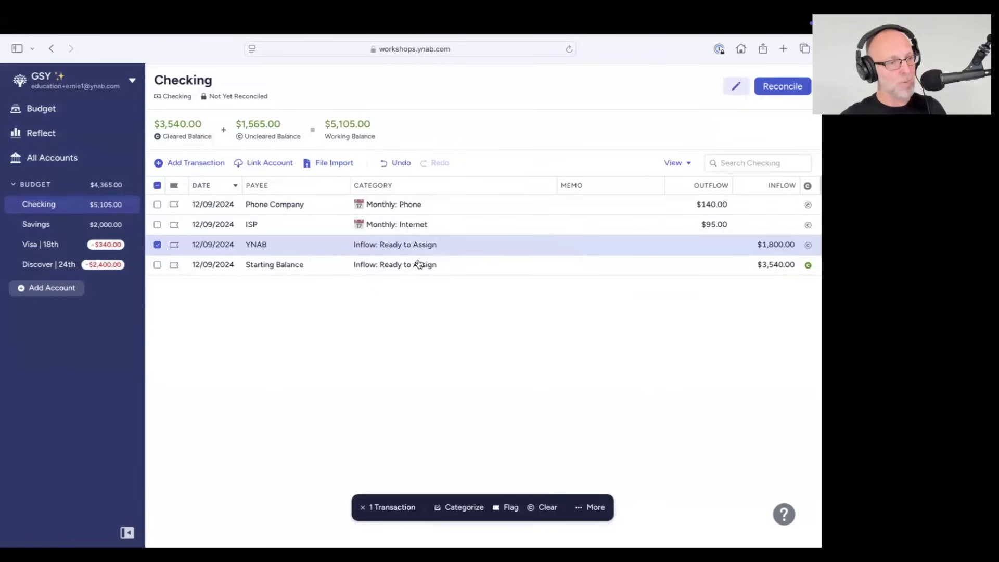
left_click(50, 111)
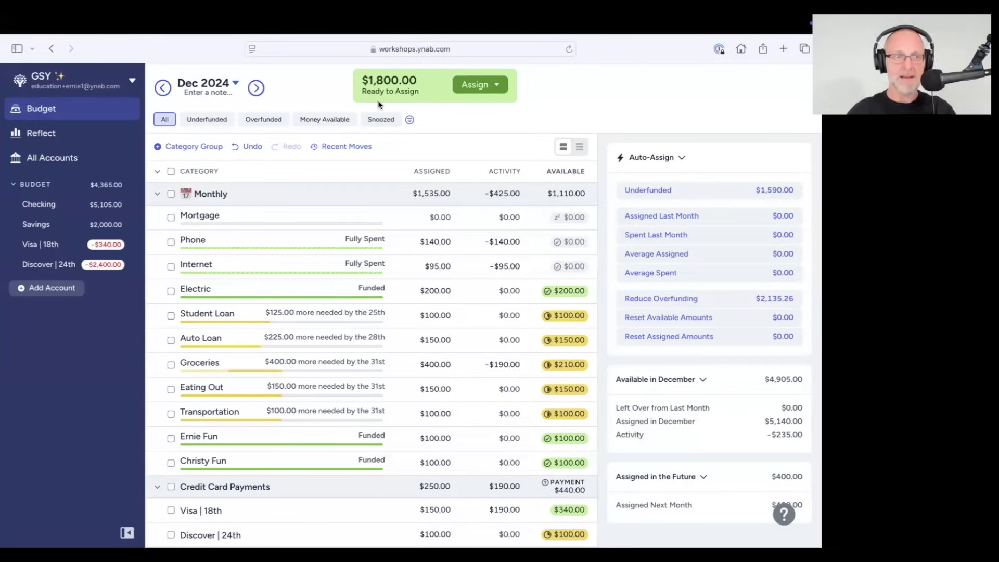
scroll(567, 295, "down", 2)
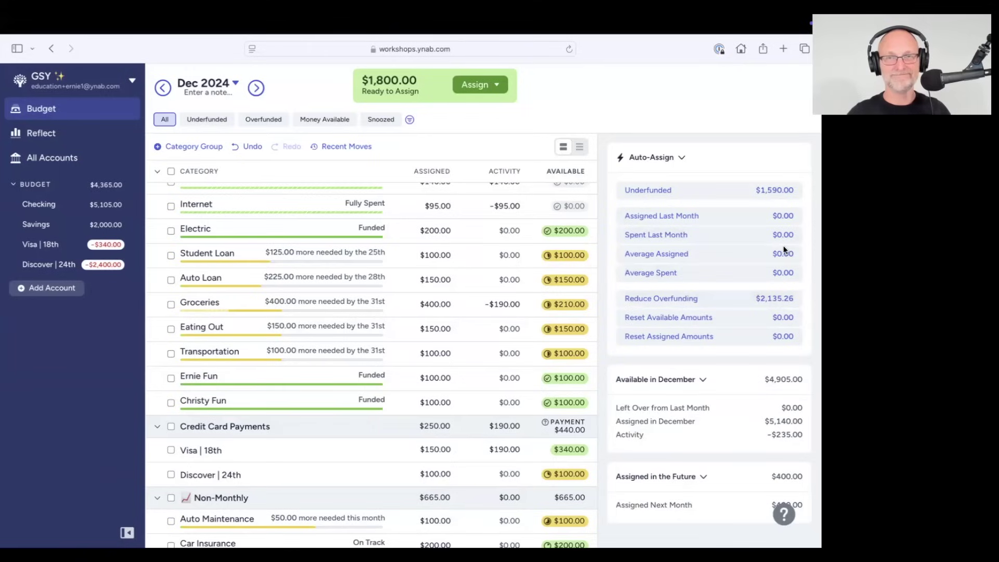
Switch from the budget to the presentation and show its last slide with the next-steps link
key("super+Tab")
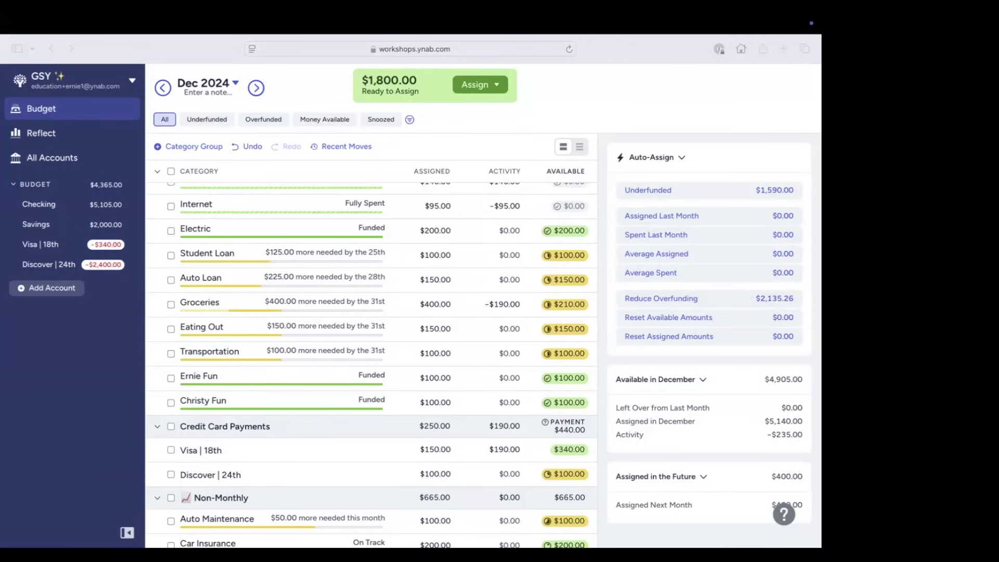
key("ctrl+Right")
key("Right")
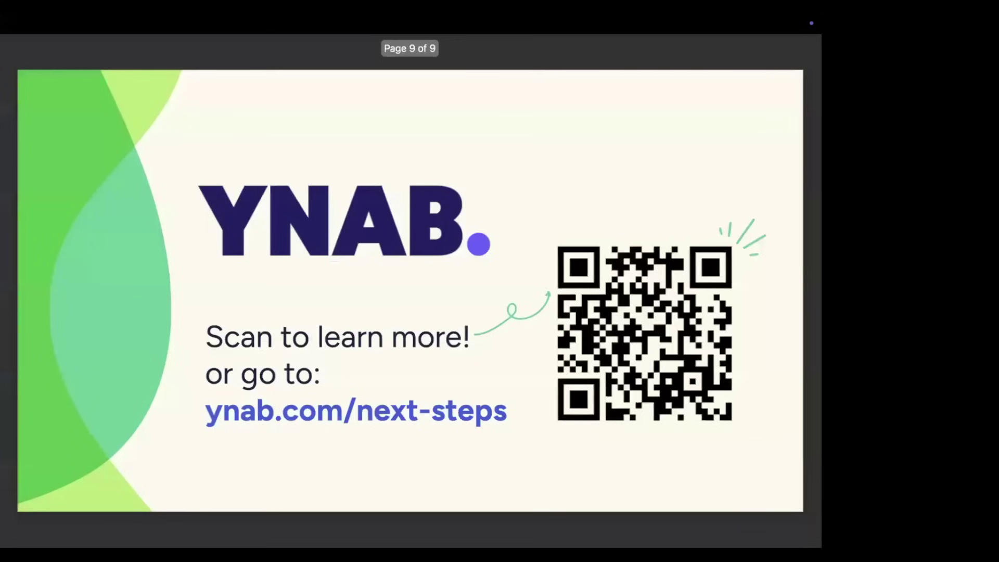